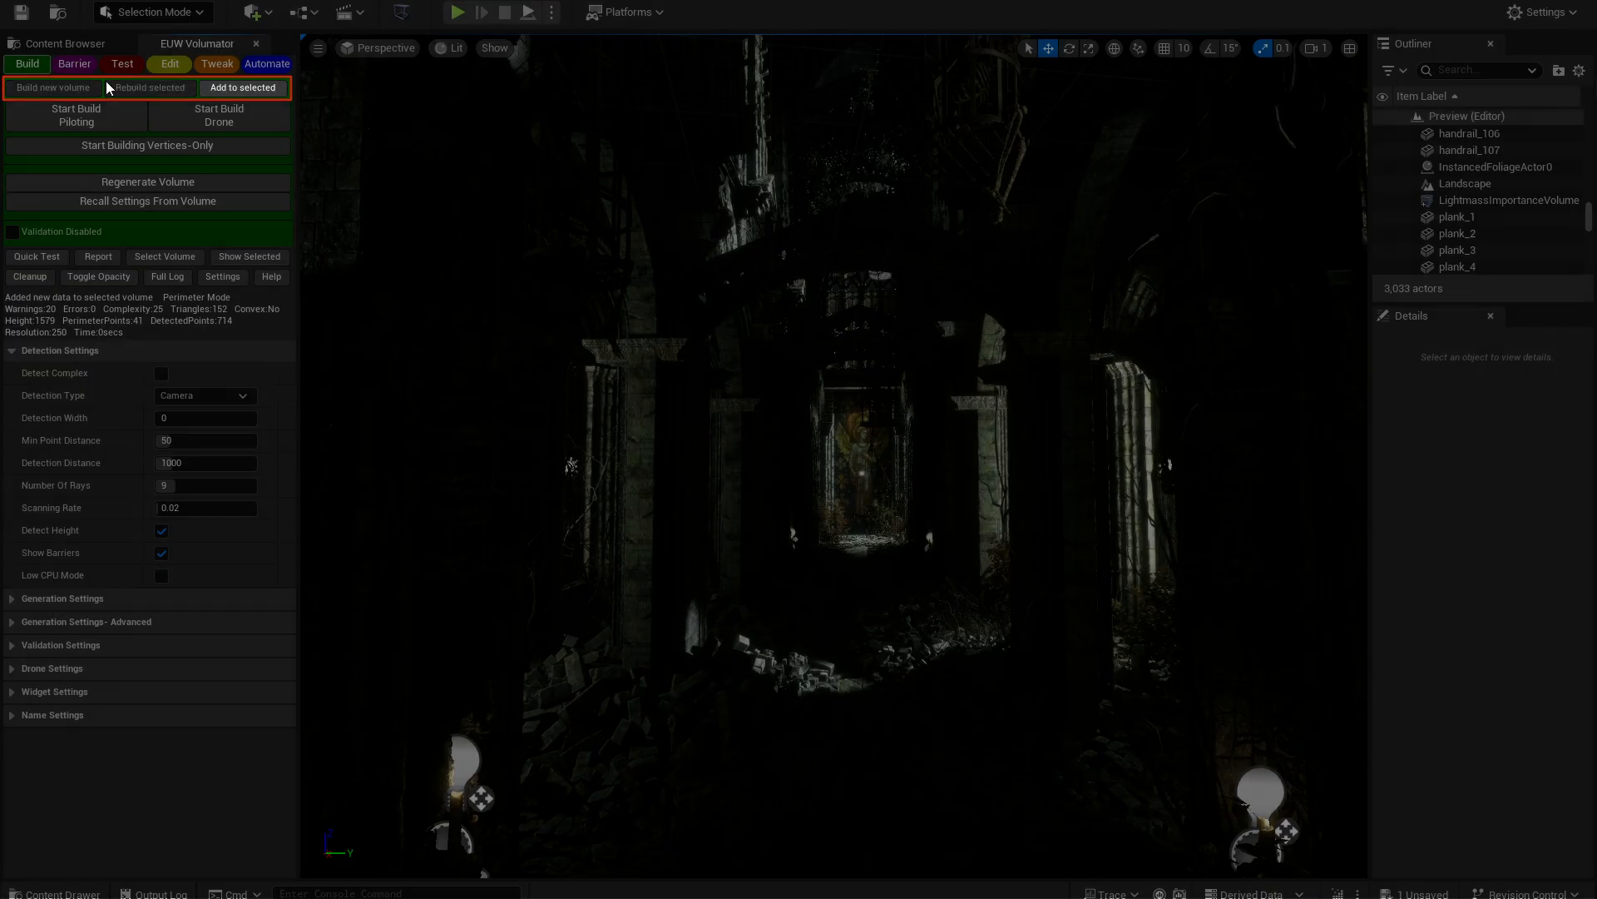
click(223, 90)
click(34, 90)
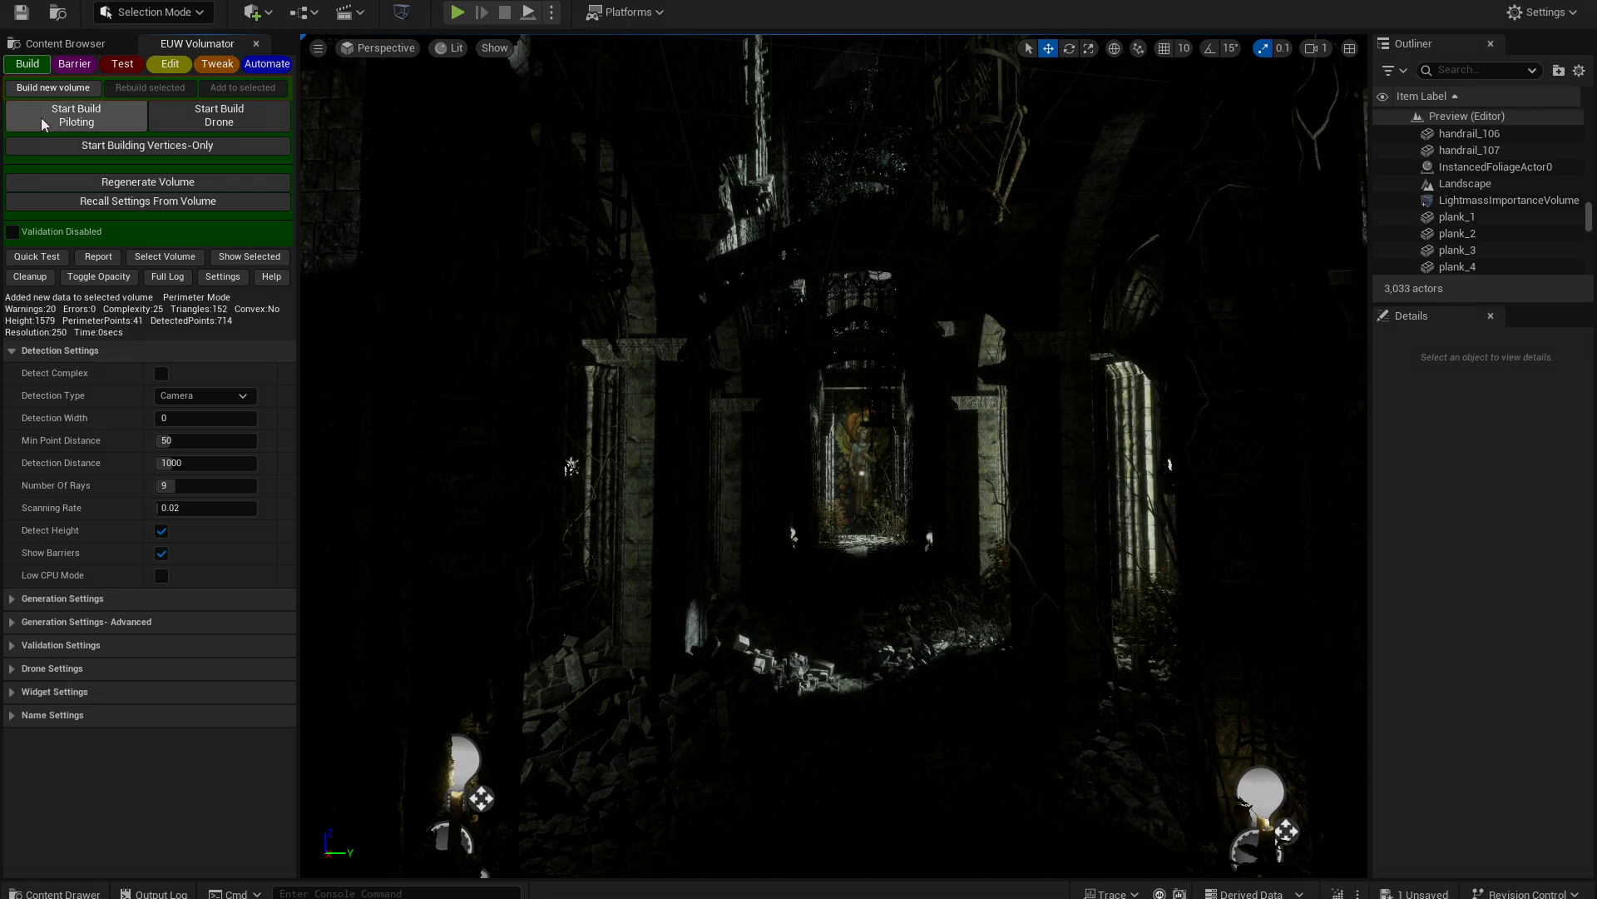
click(220, 120)
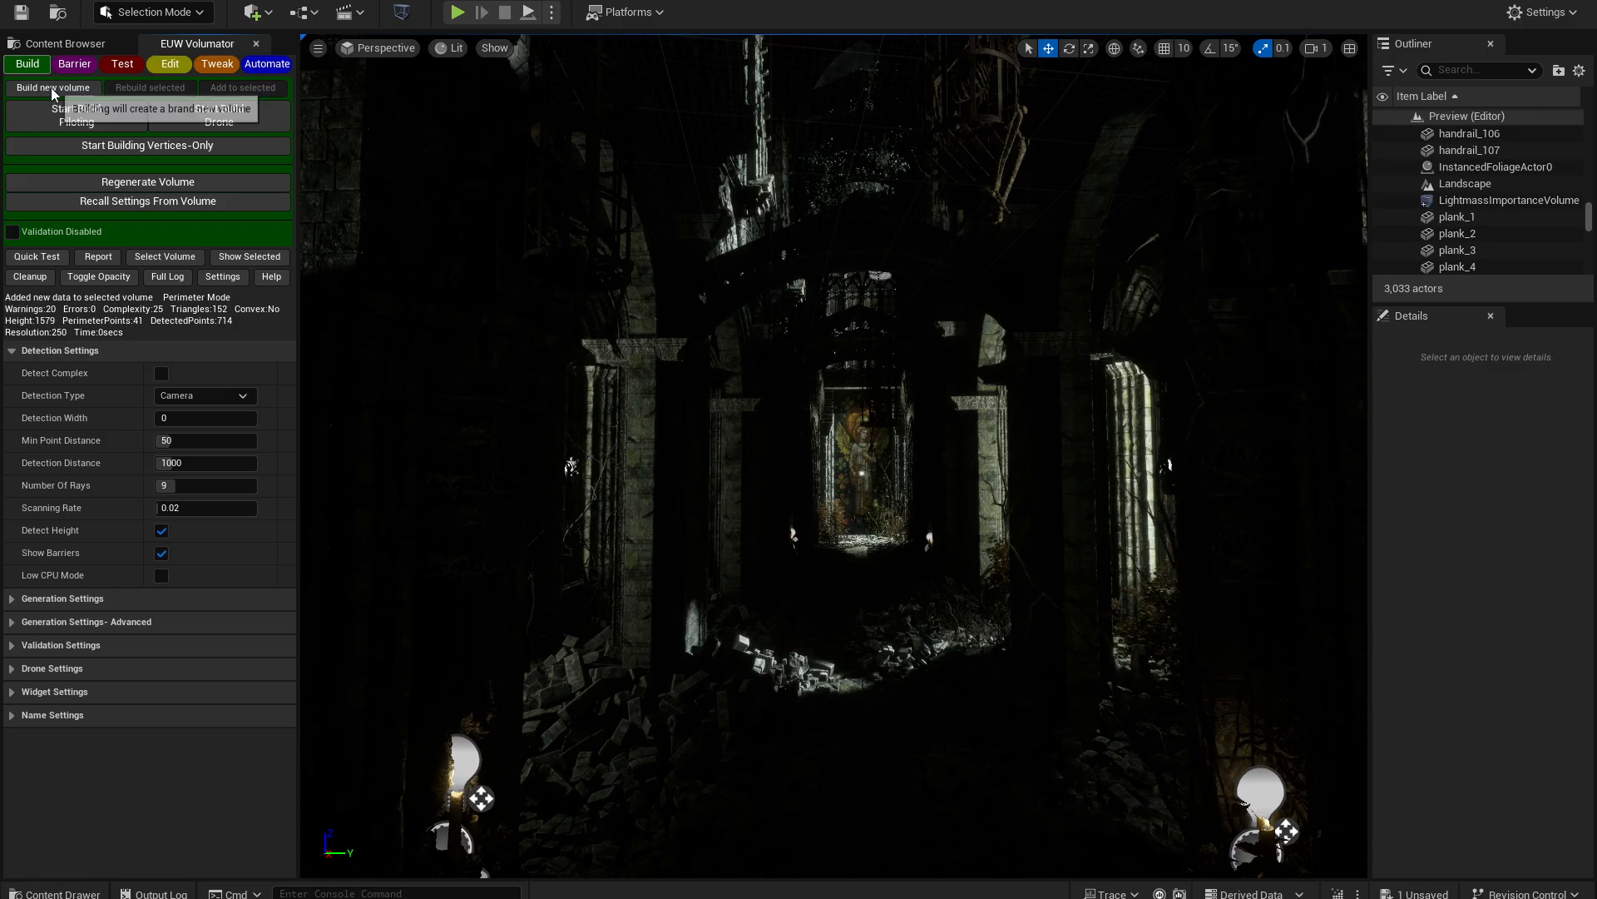
click(142, 90)
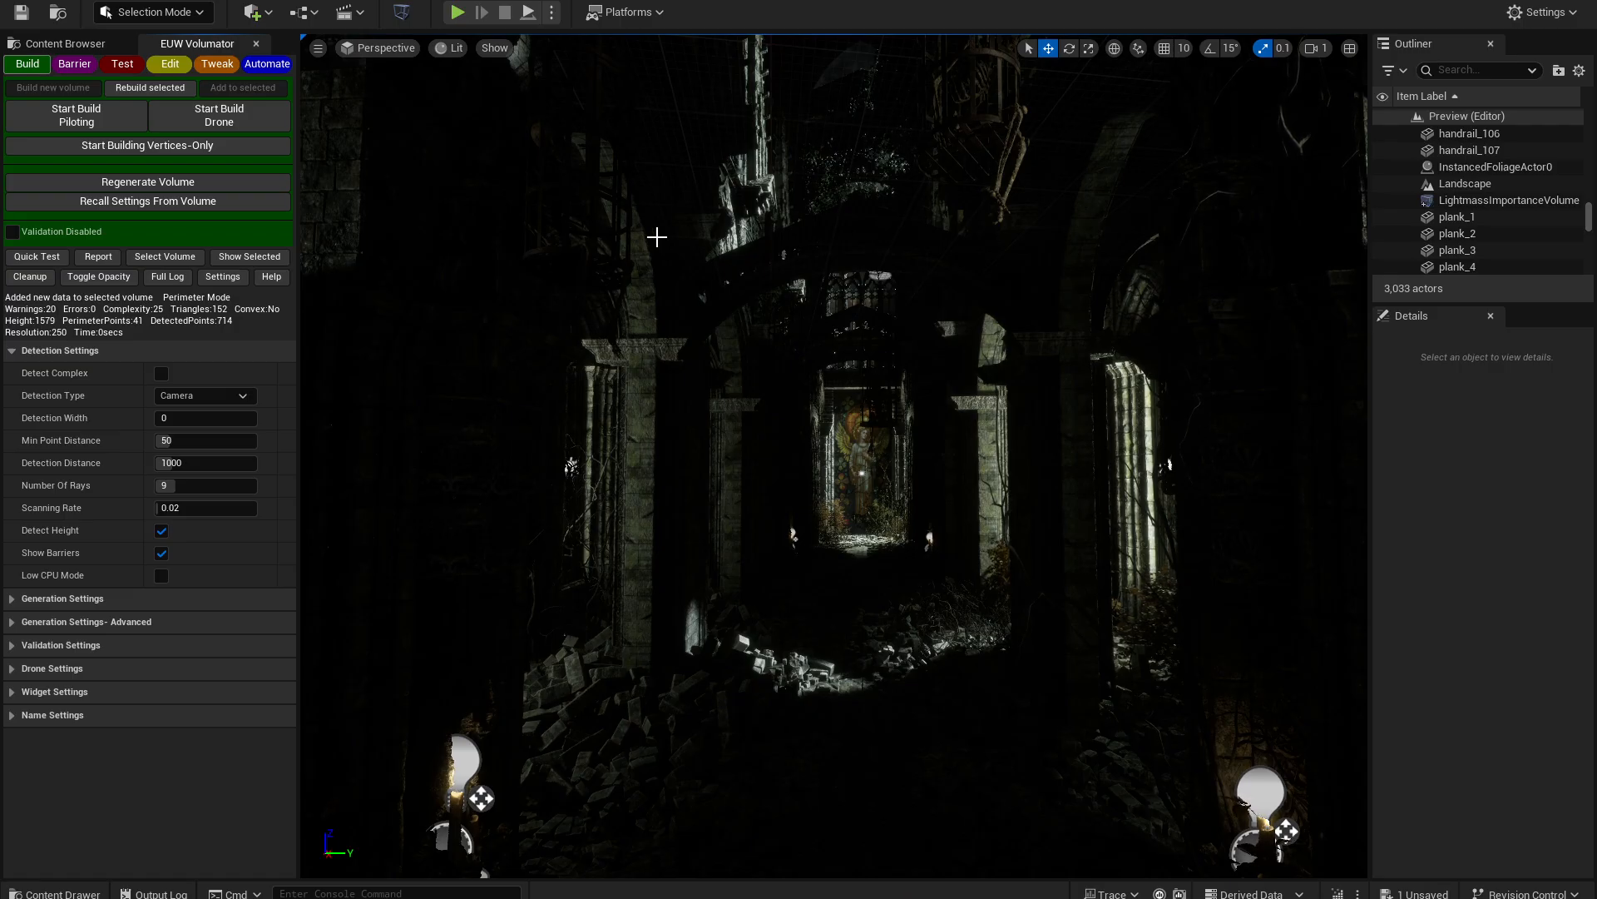
click(242, 88)
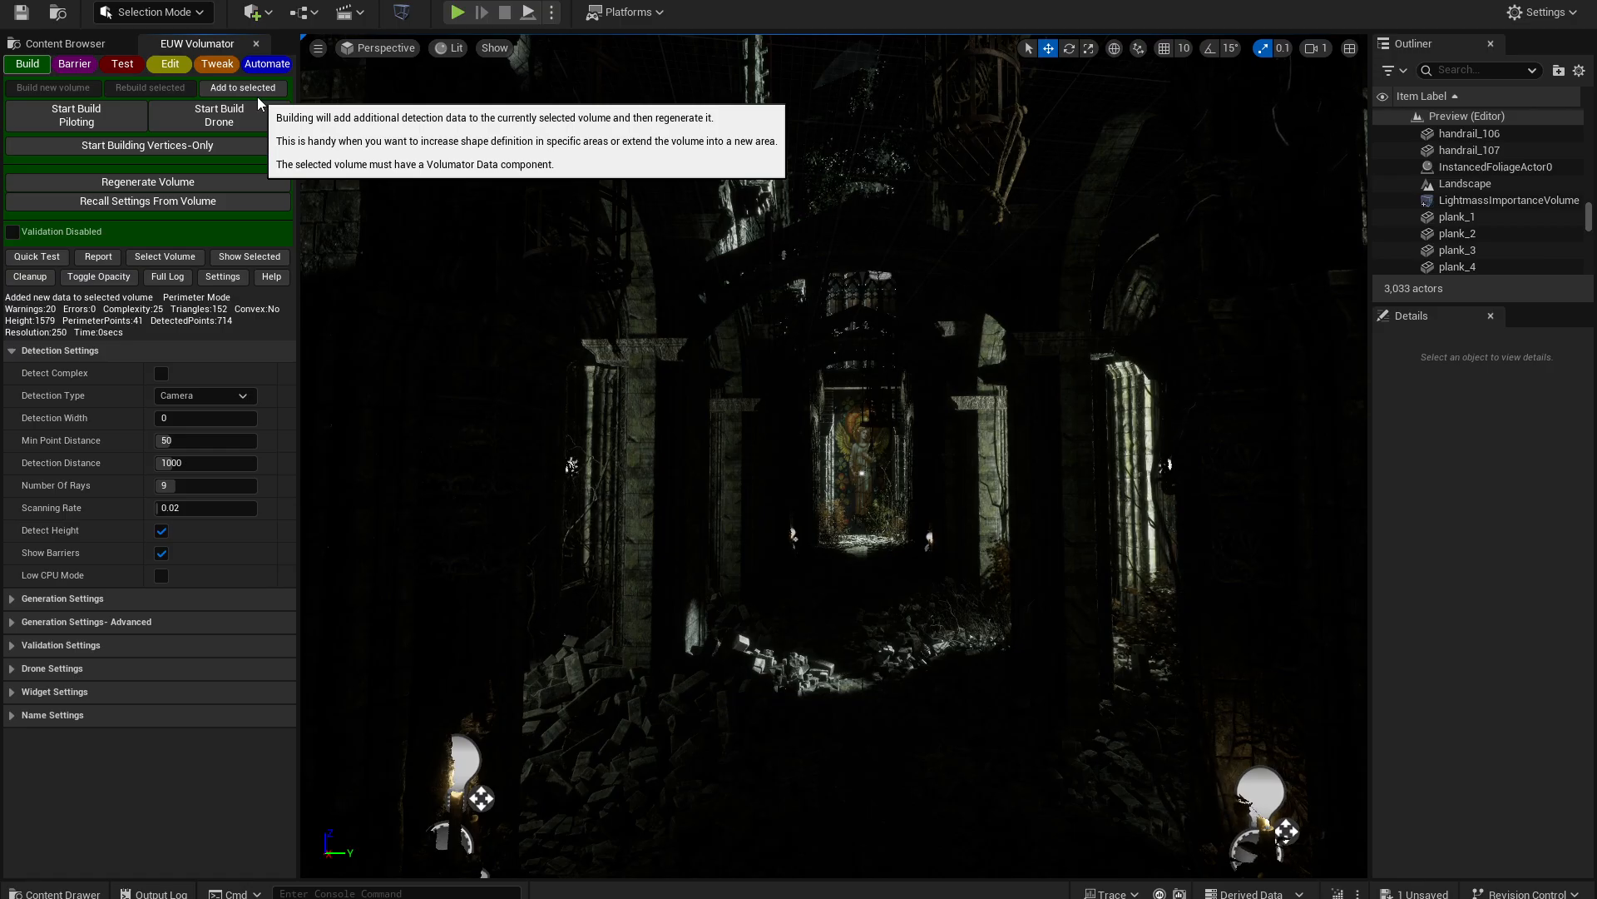
- Build a new volume inside the cathedral nave with a drone build in Build new volume mode
click(75, 88)
right_drag(582, 332, 582, 366)
key(w)
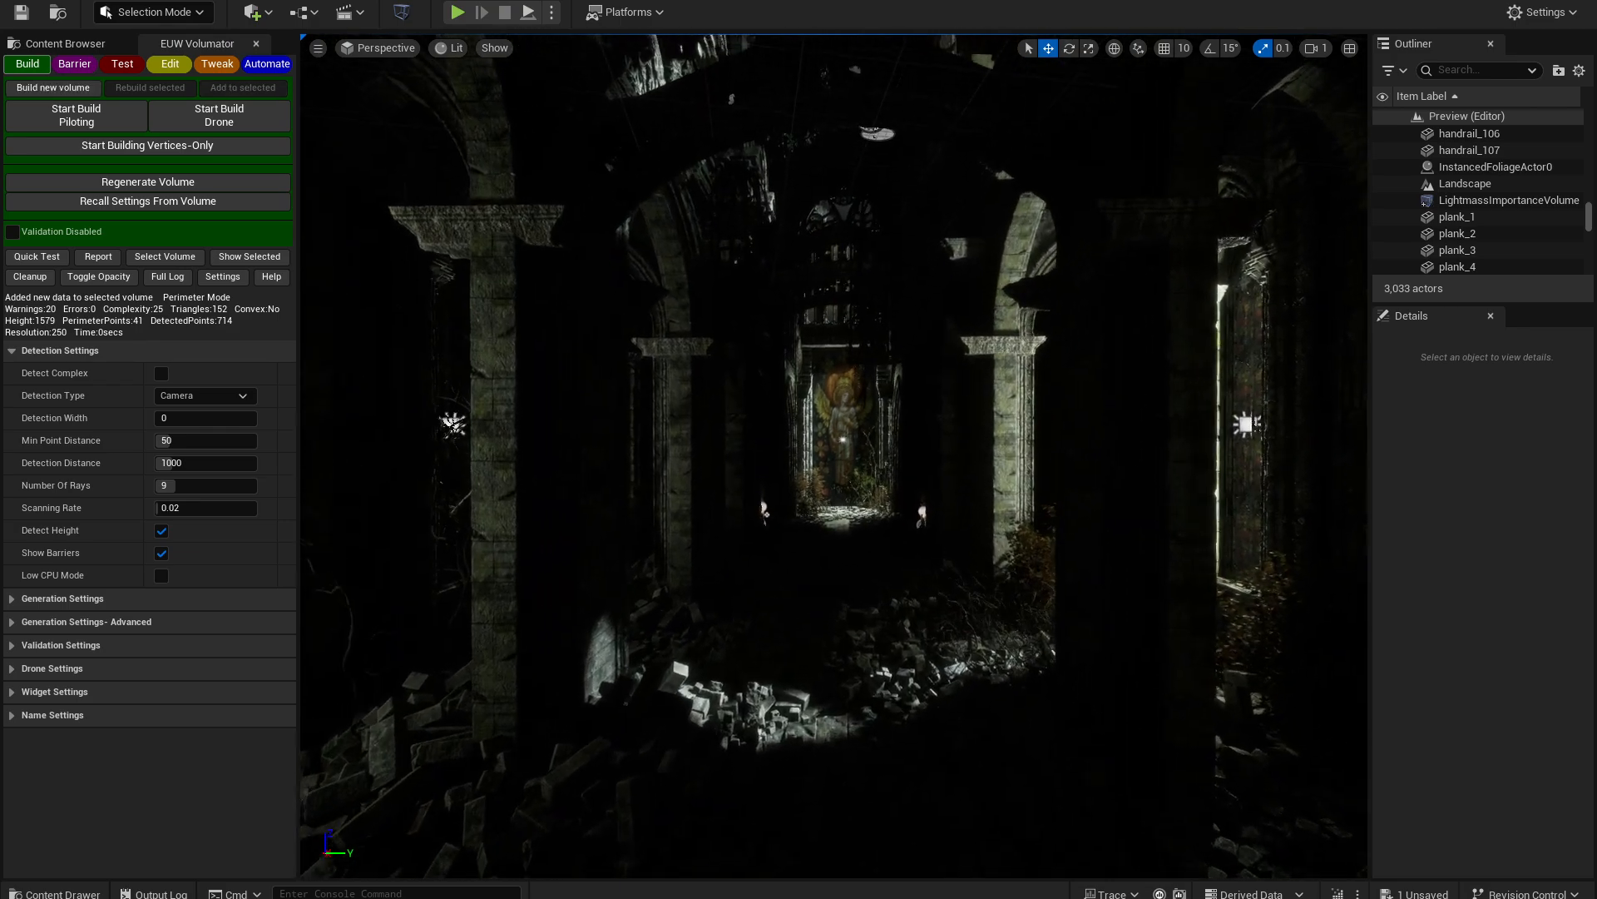
click(208, 117)
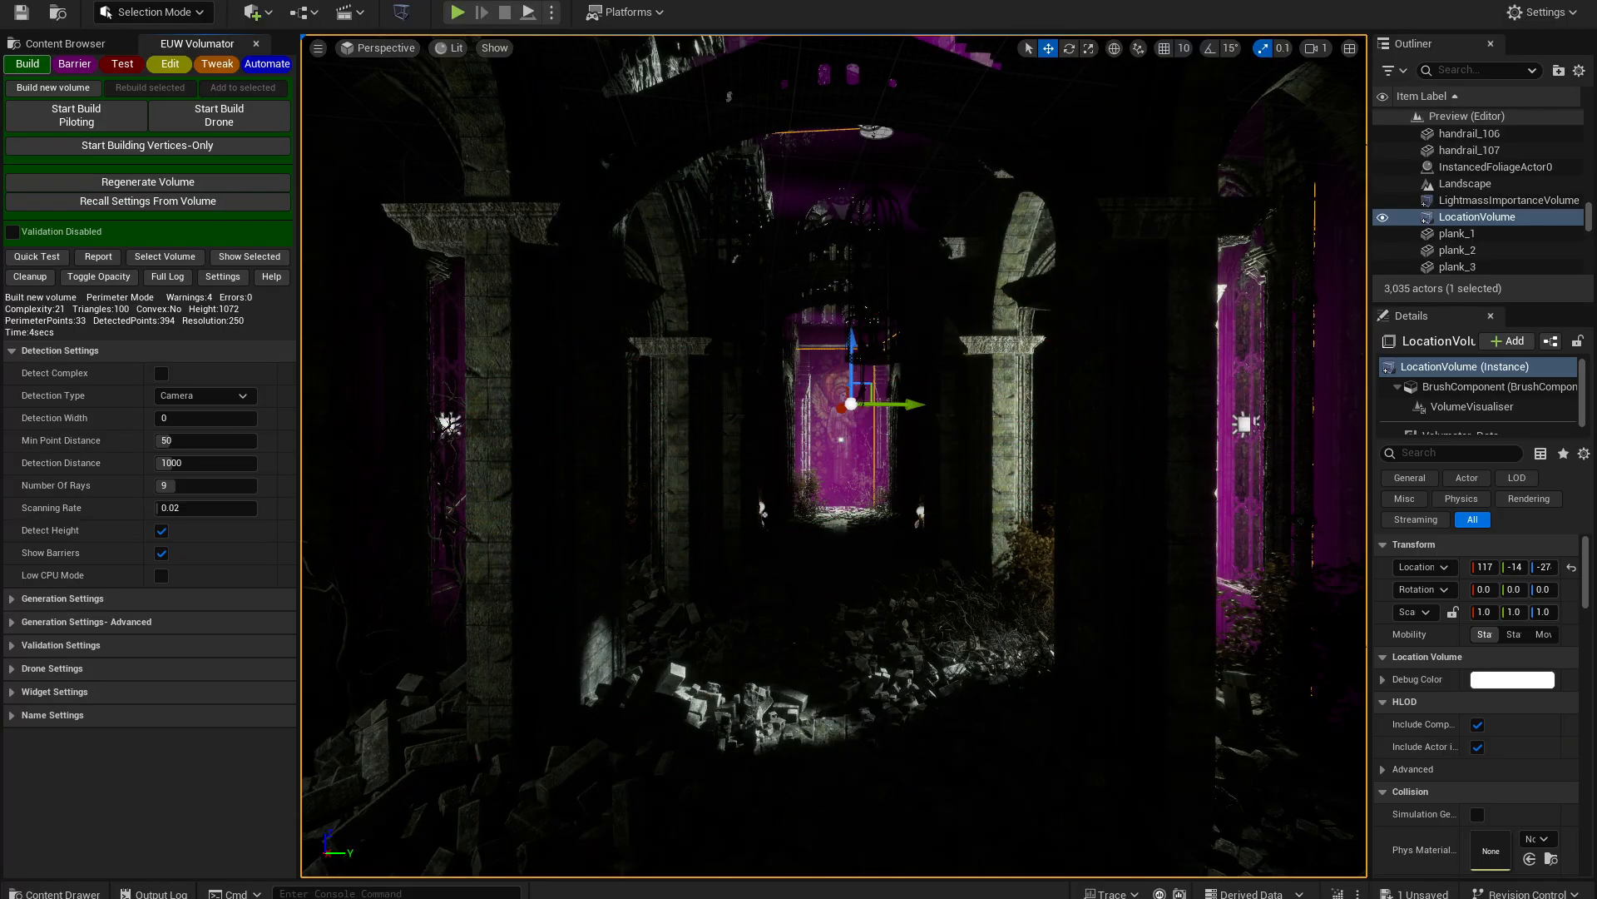
- Set the cathedral volume's debug color to magenta and turn off both of its HLOD include options
right_drag(833, 455, 882, 508)
click(1512, 679)
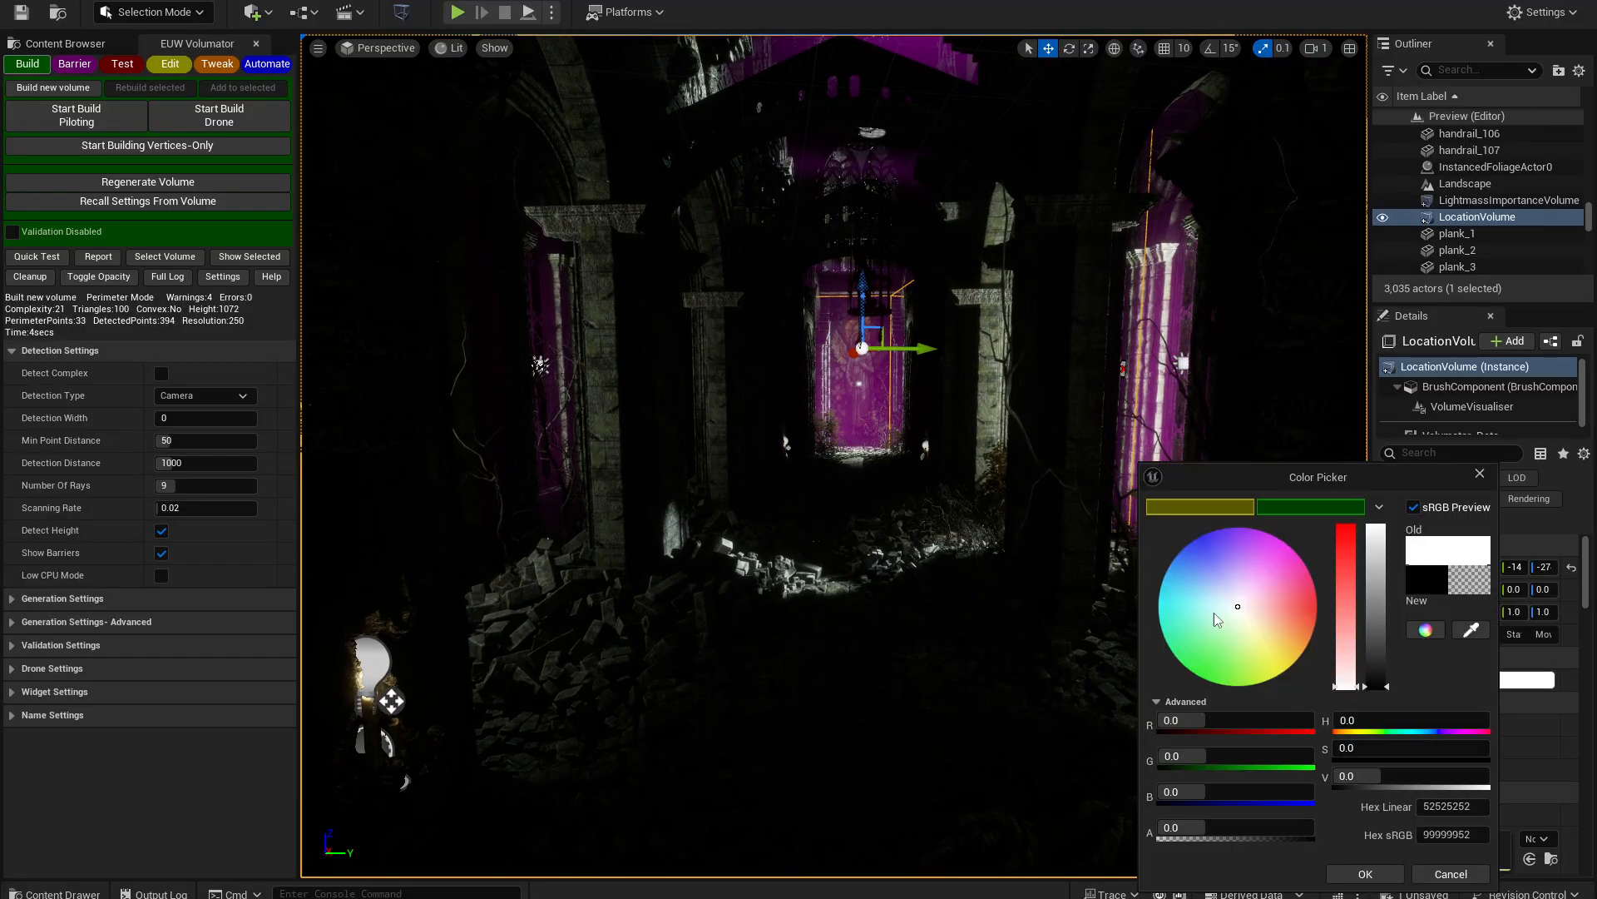
click(1304, 569)
click(1365, 874)
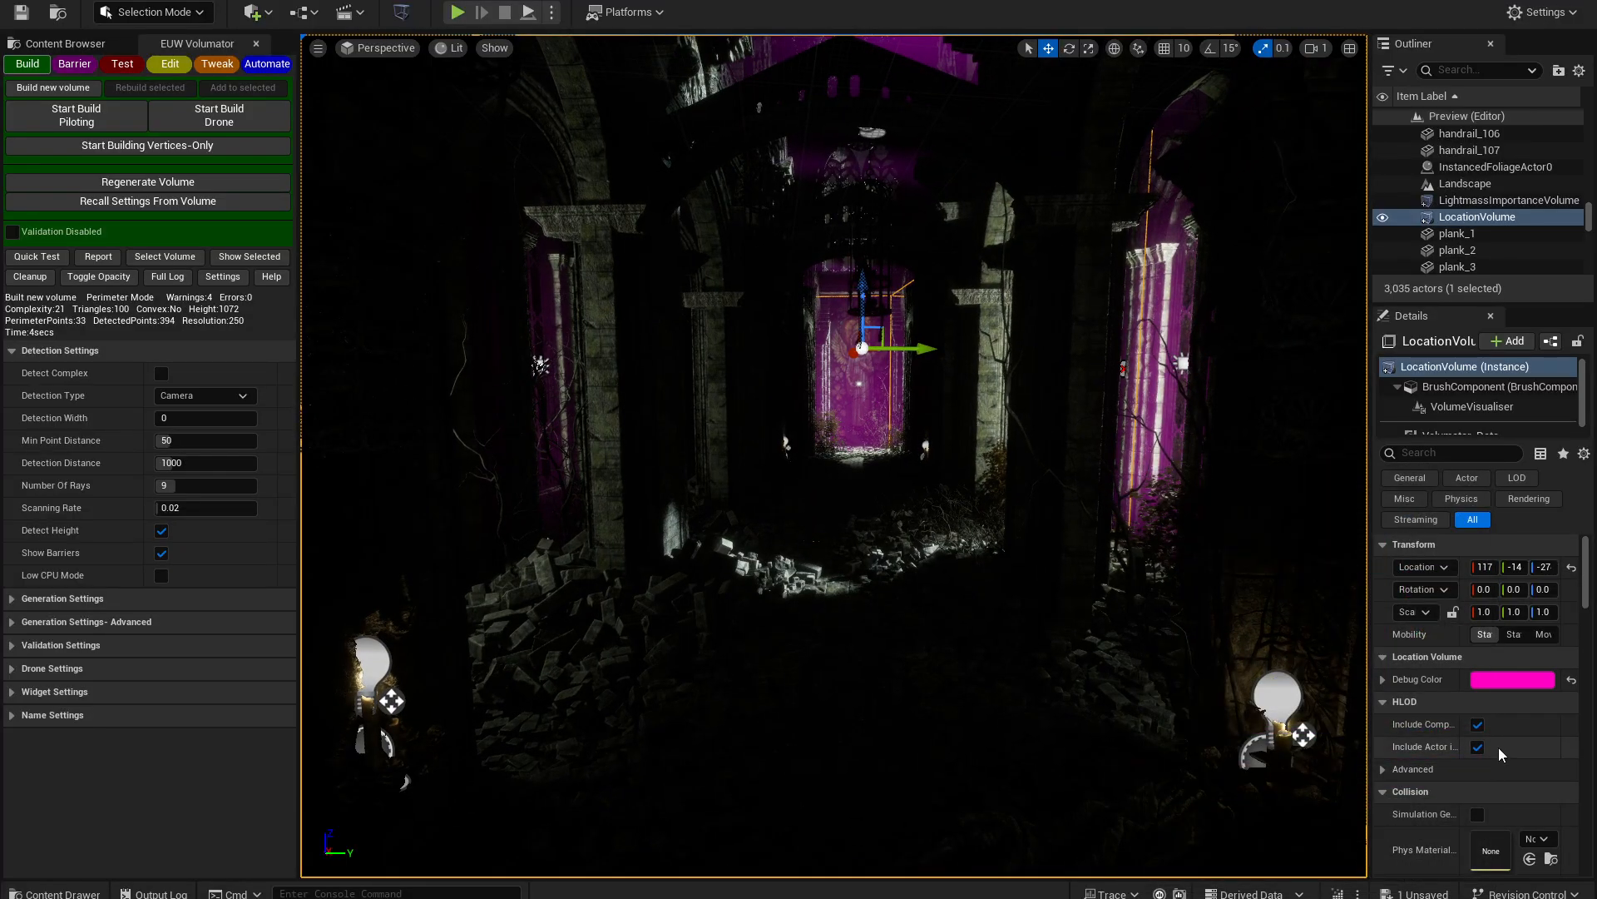
click(1477, 726)
click(1477, 745)
- Rebuild the selected cathedral volume around the stained-glass window area by piloting, using Rebuild selected mode
mouse_move(926, 737)
right_down()
mouse_move(978, 723)
mouse_move(1106, 732)
mouse_move(1090, 715)
mouse_move(1190, 733)
mouse_move(923, 716)
right_up()
click(162, 90)
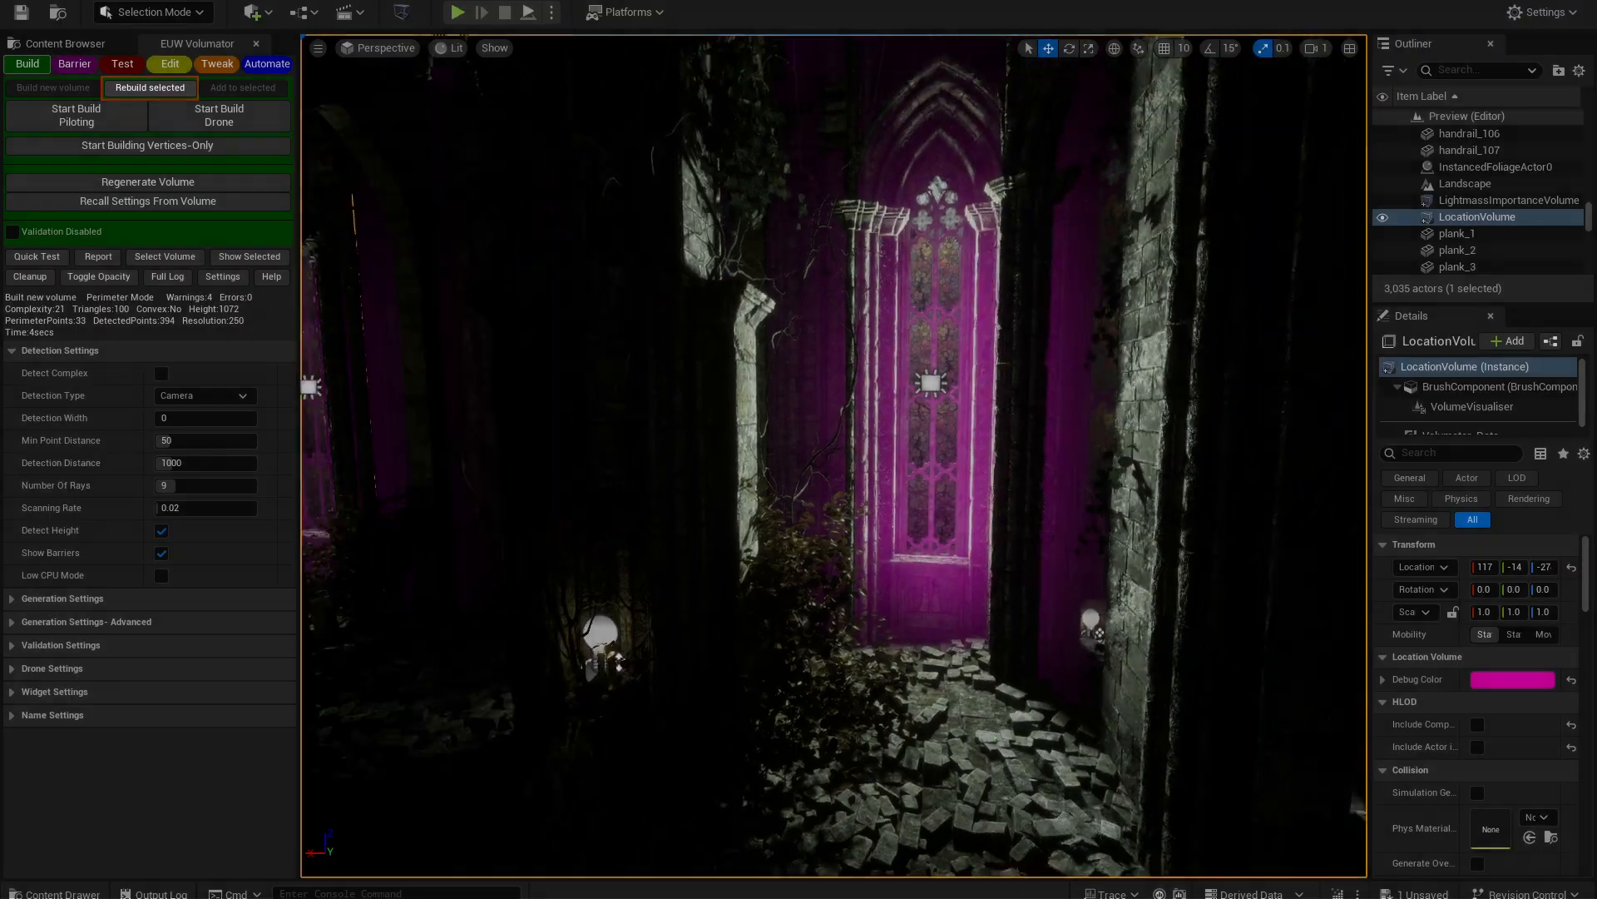
right_drag(832, 458, 907, 491)
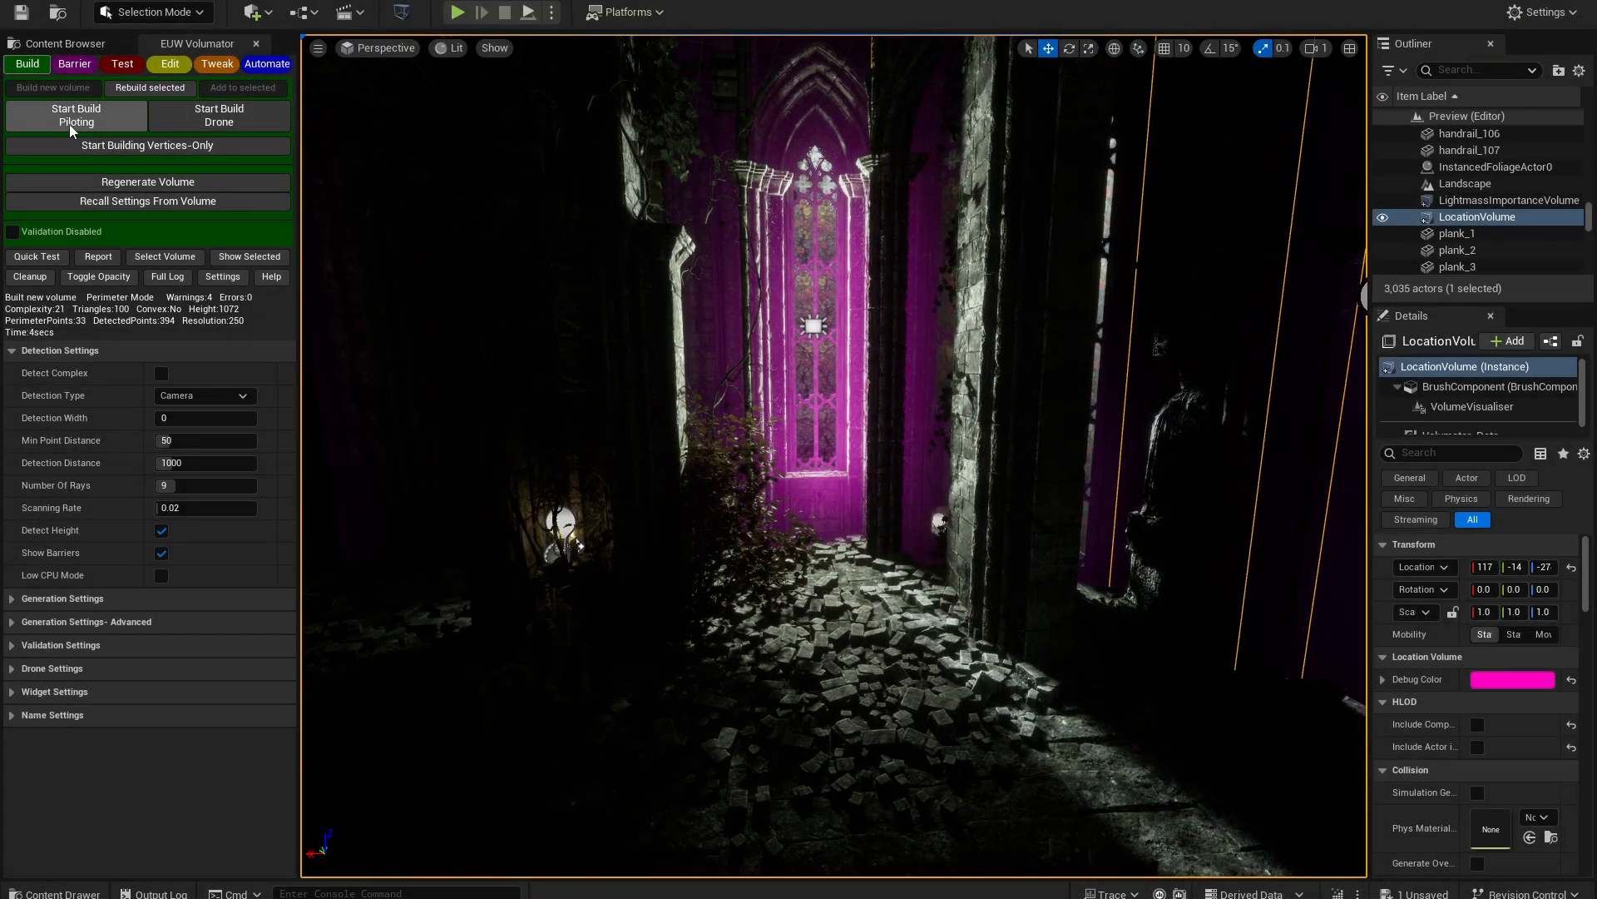
click(72, 127)
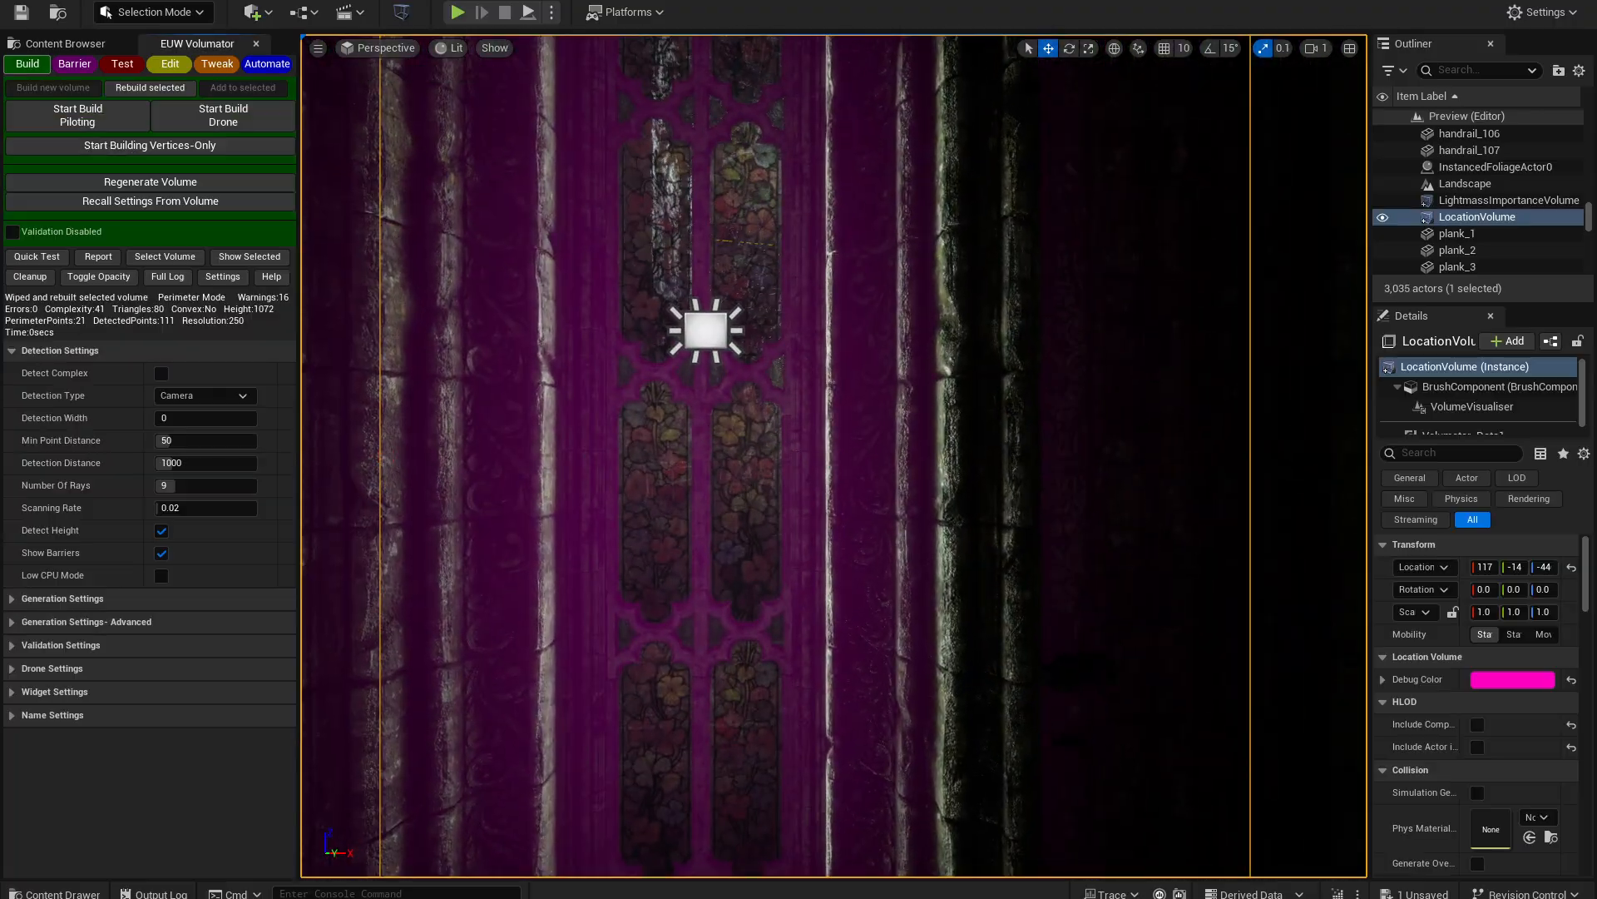
right_drag(832, 458, 877, 482)
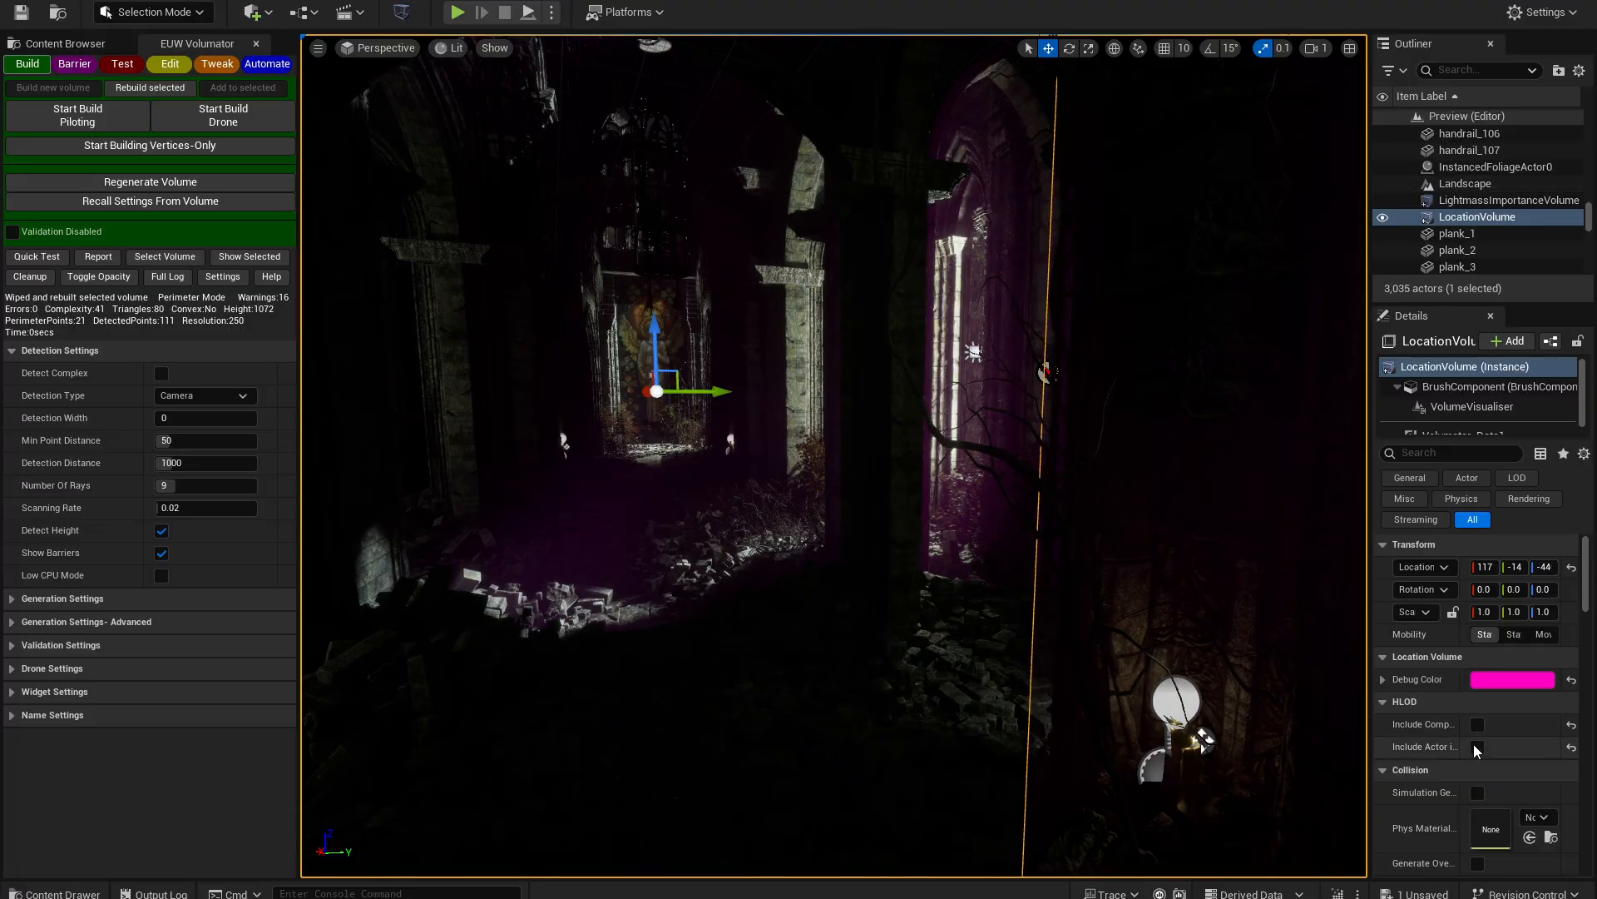
scroll(915, 643, up, 6)
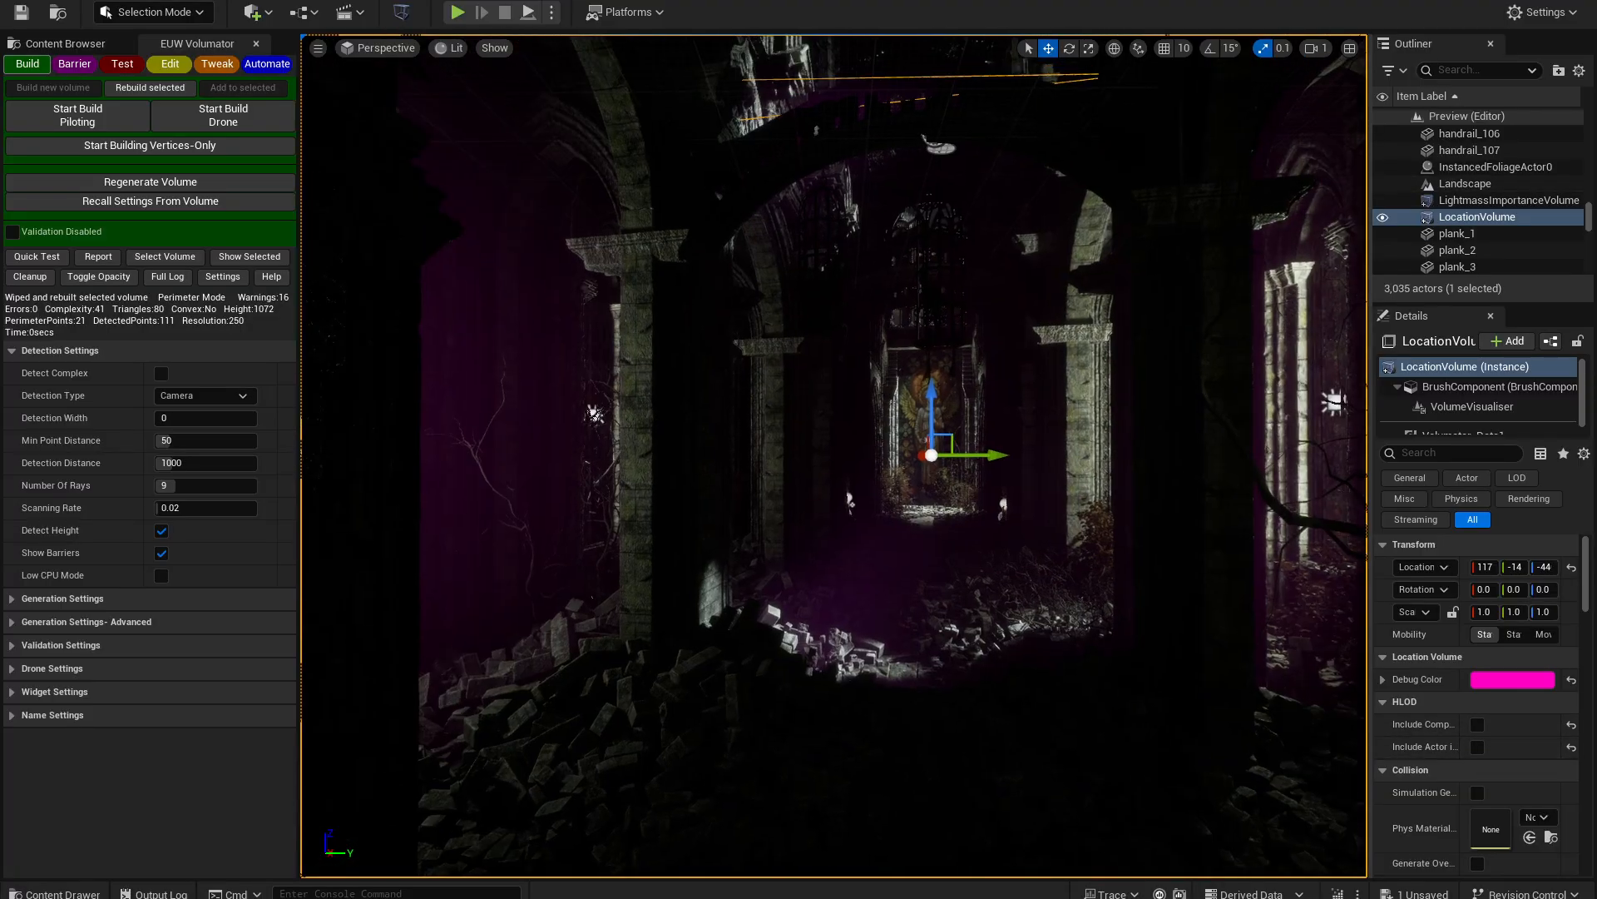
- Replace the rebuilt volume with a new Location Volume in the nave, scaled to about 3.8 × 3.4 × 3.0
key(Delete)
click(253, 12)
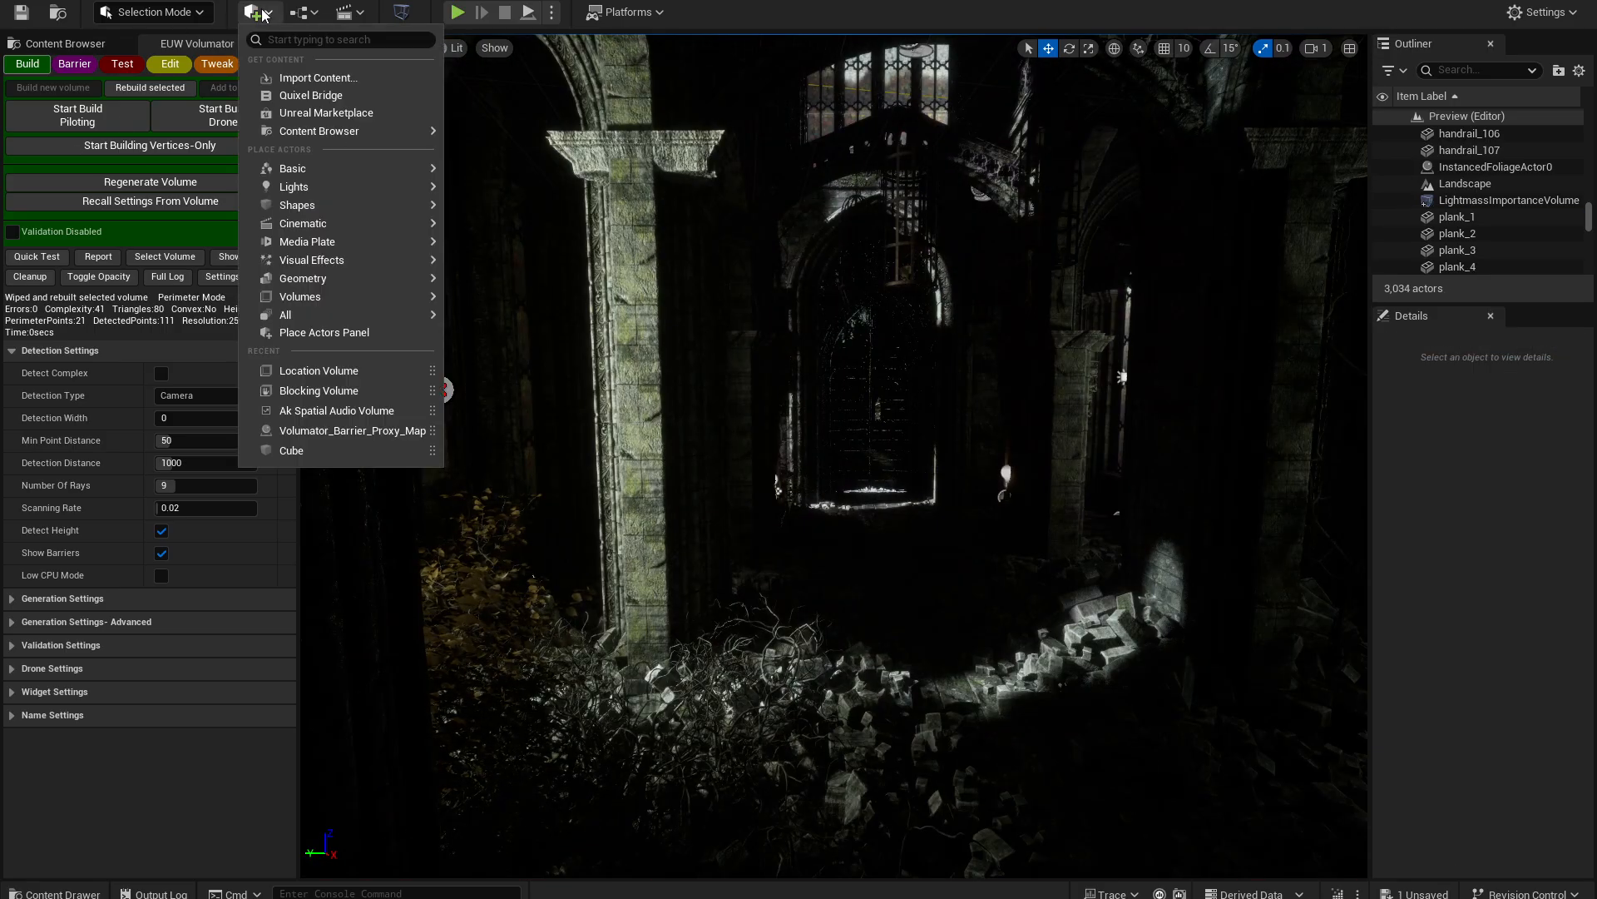
click(325, 369)
right_drag(908, 610, 913, 456)
key(r)
drag(825, 508, 932, 516)
drag(855, 440, 854, 358)
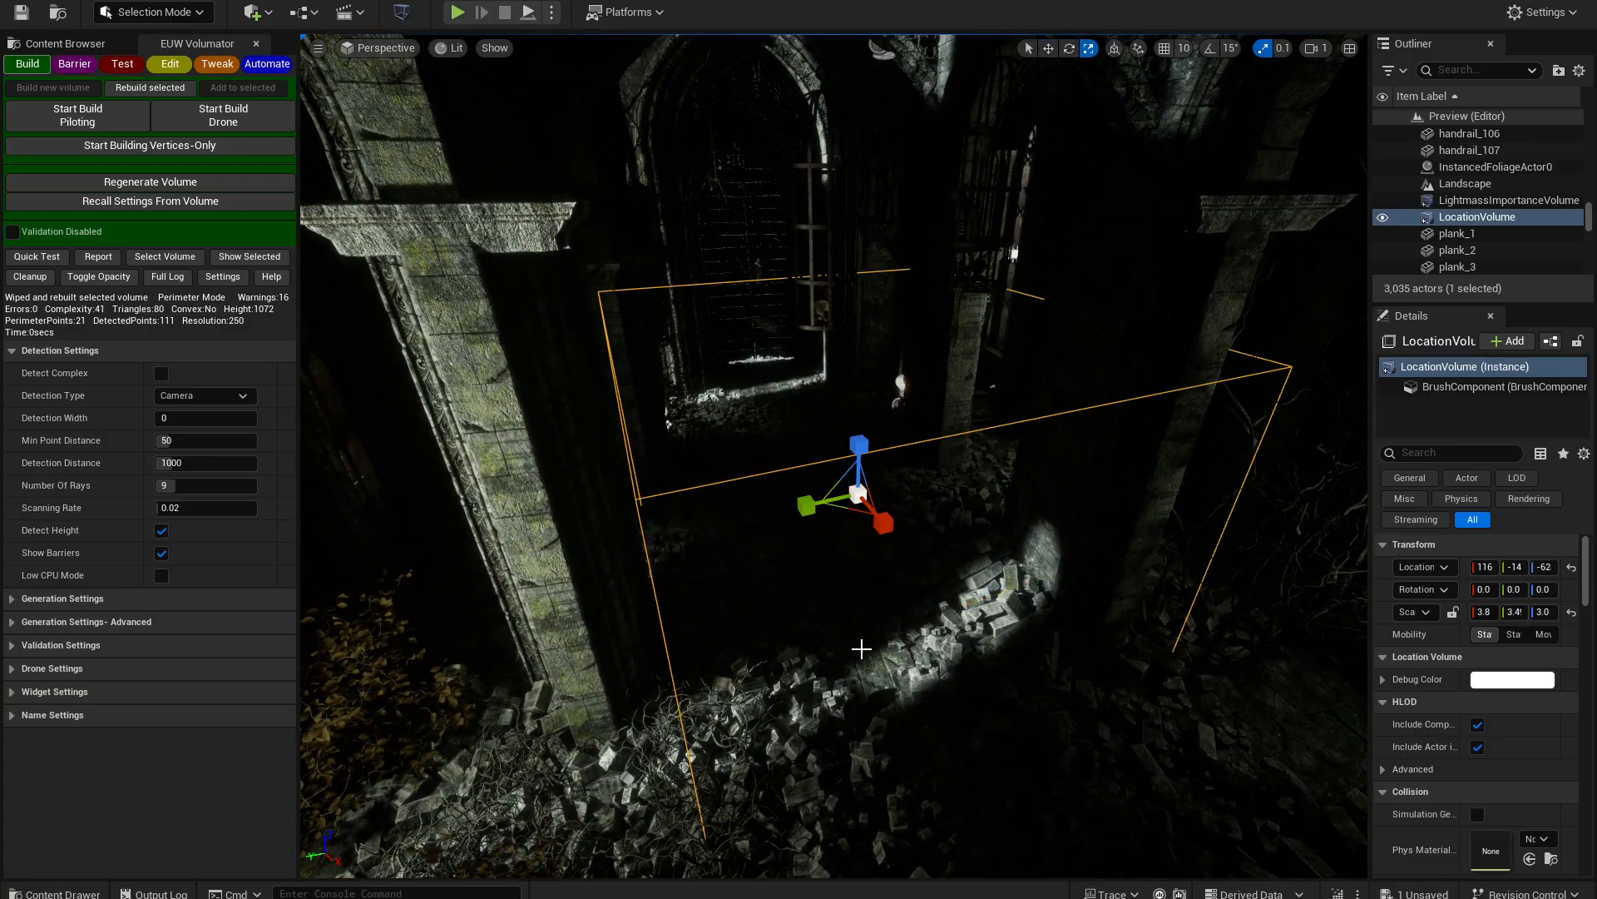
mouse_move(849, 448)
right_down()
mouse_move(850, 358)
mouse_move(849, 447)
right_up()
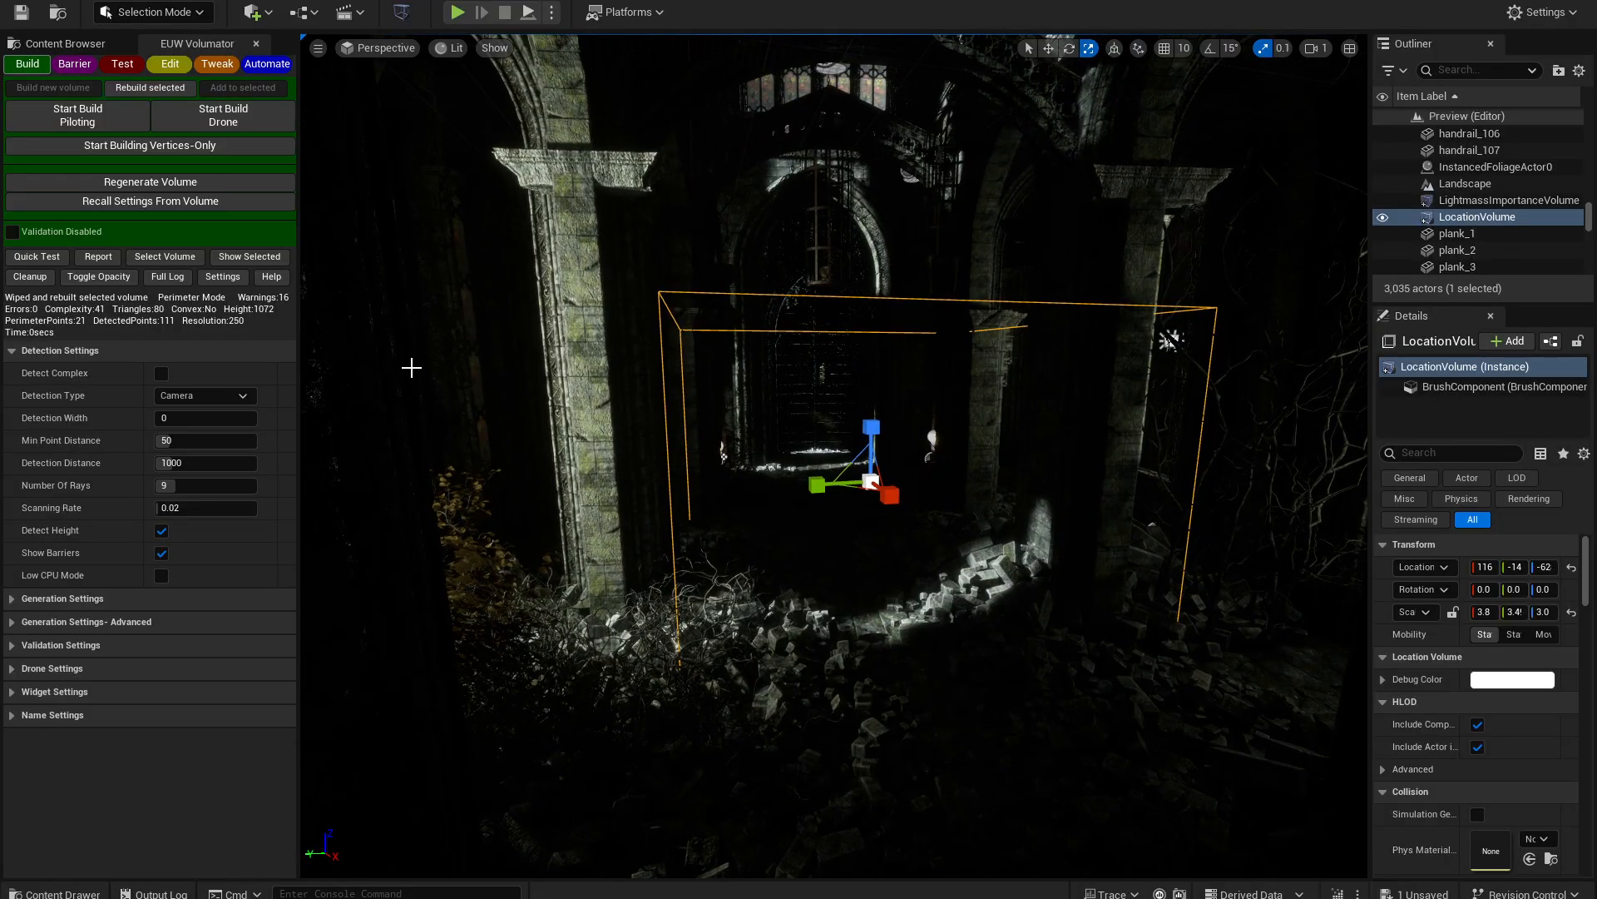
- Set the new Location Volume's debug color to blue (0074FFFF) and turn off both HLOD include options
click(1511, 679)
click(1185, 548)
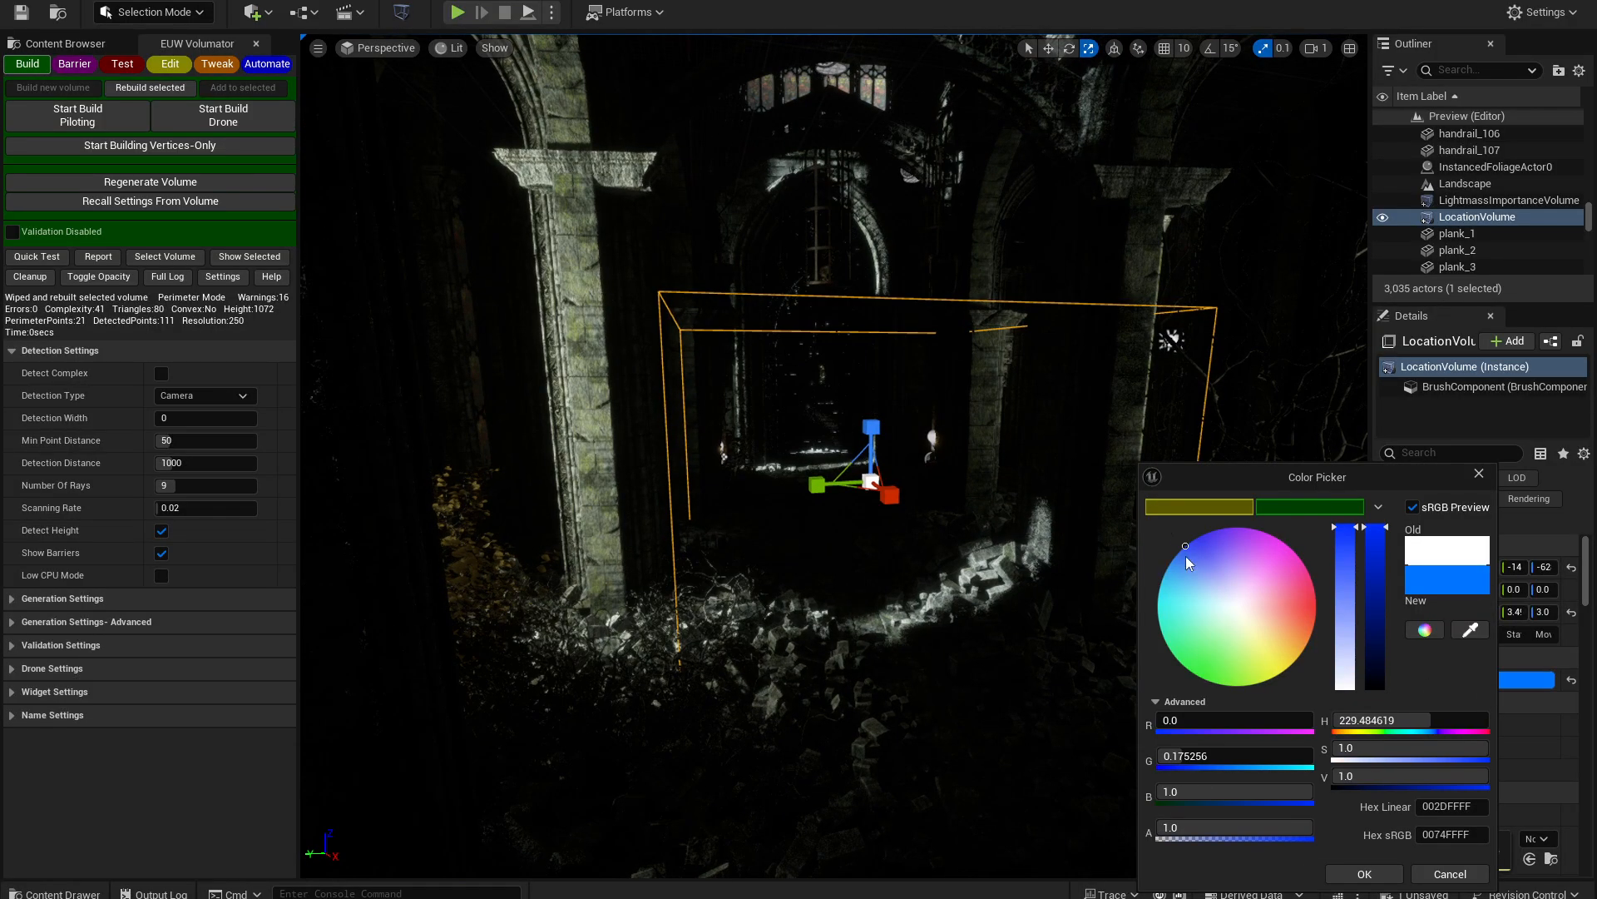
click(1365, 873)
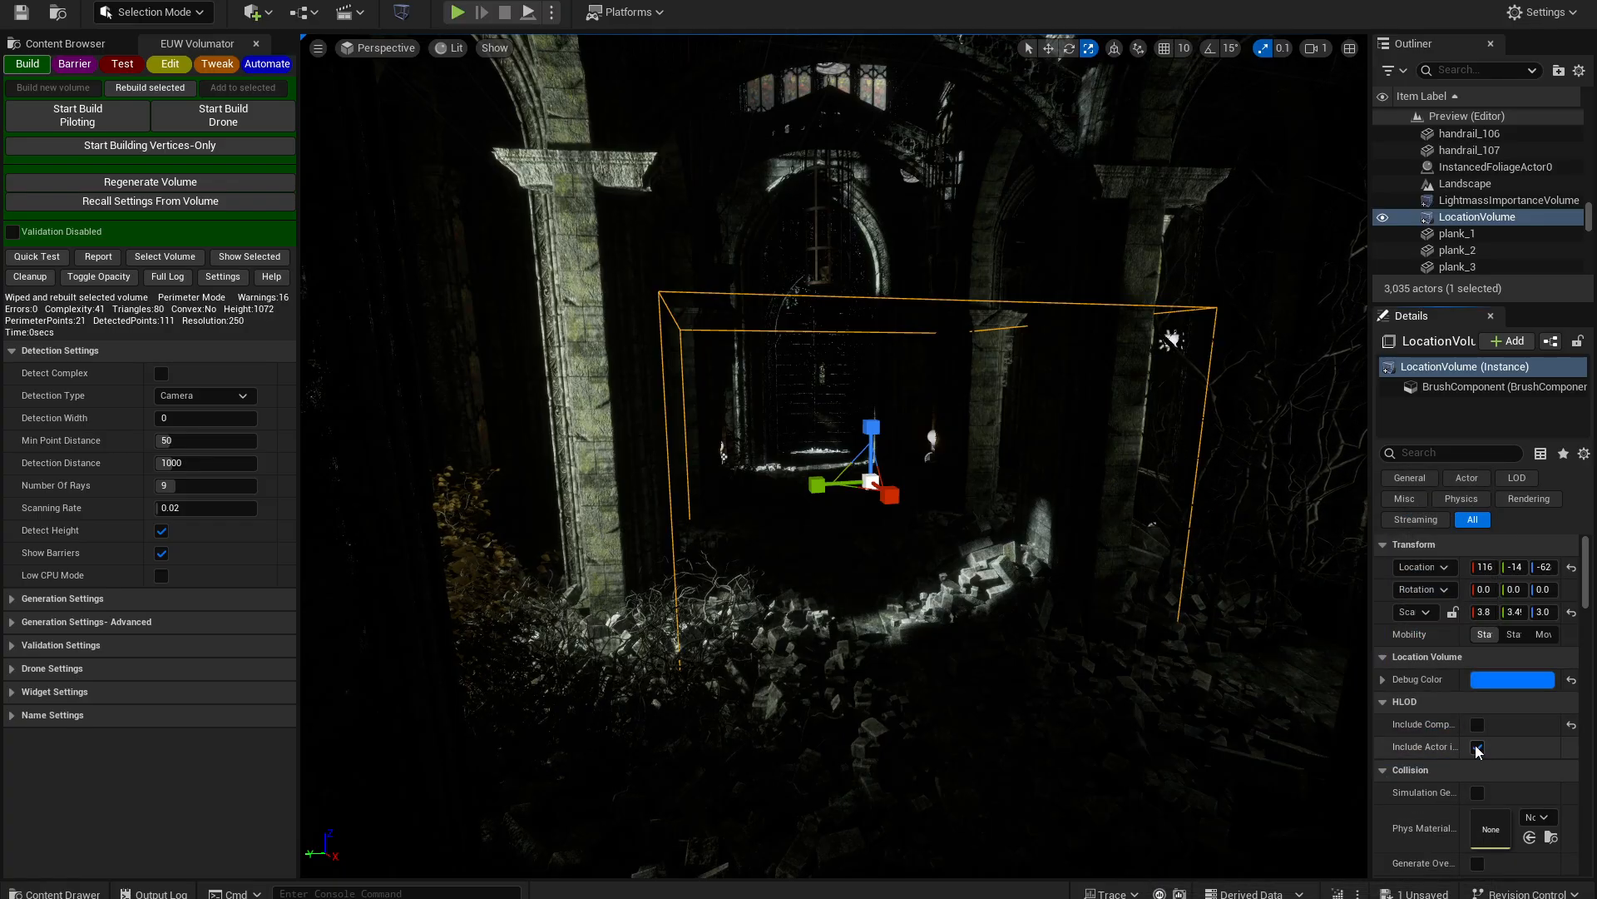
click(1477, 746)
- Rebuild the selected Location Volume with a drone build and set the build mode to Add to selected
right_drag(981, 635, 1088, 641)
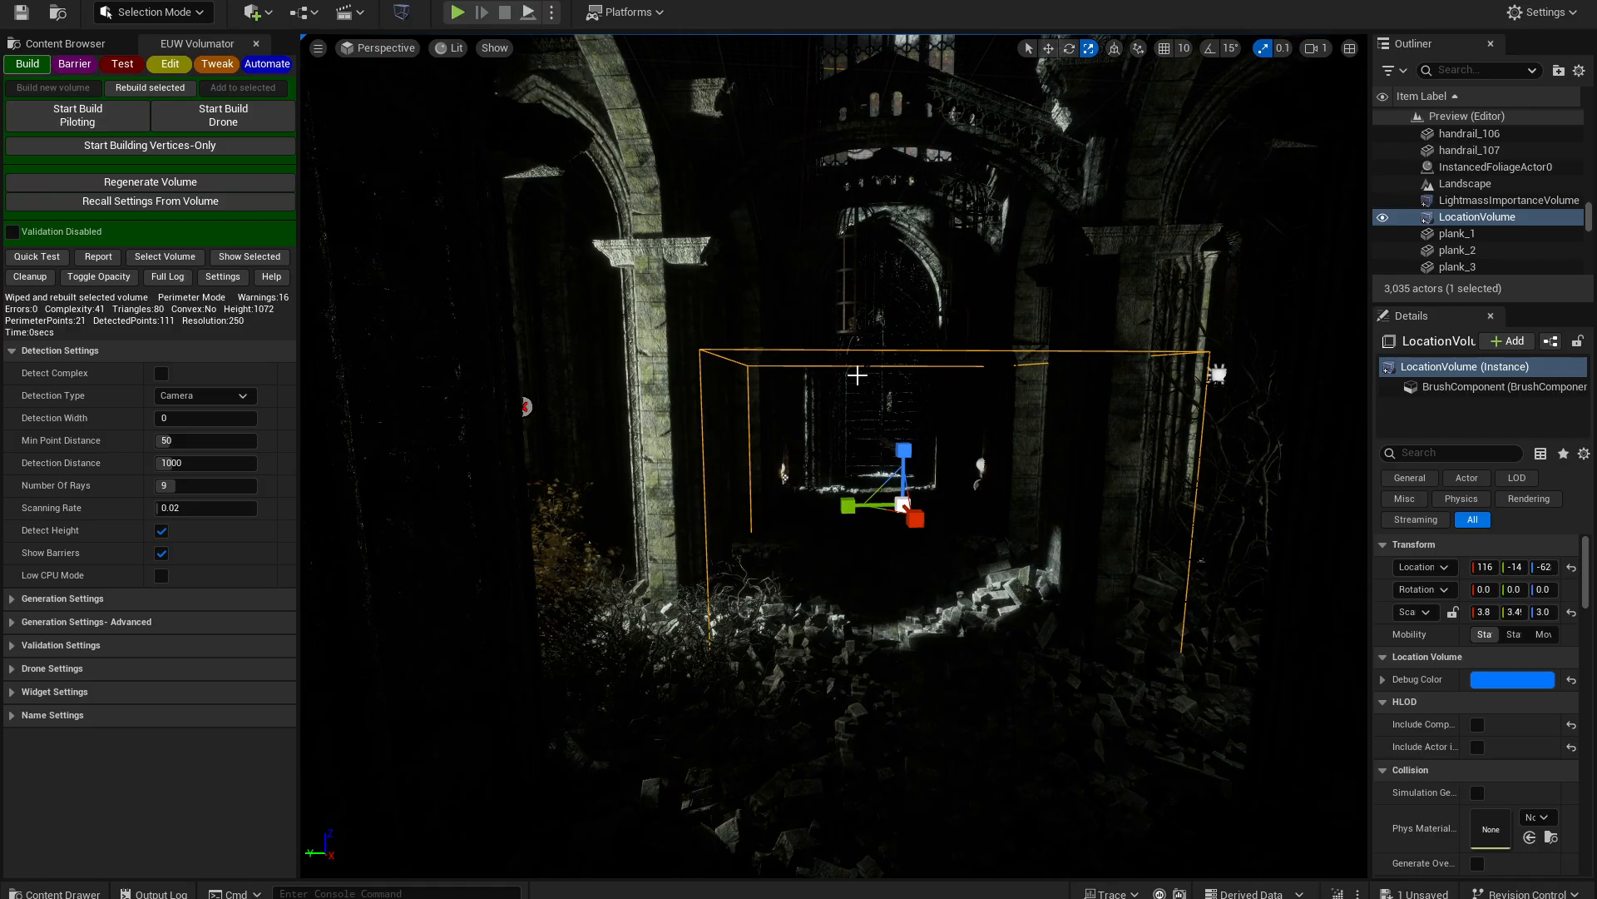
click(223, 116)
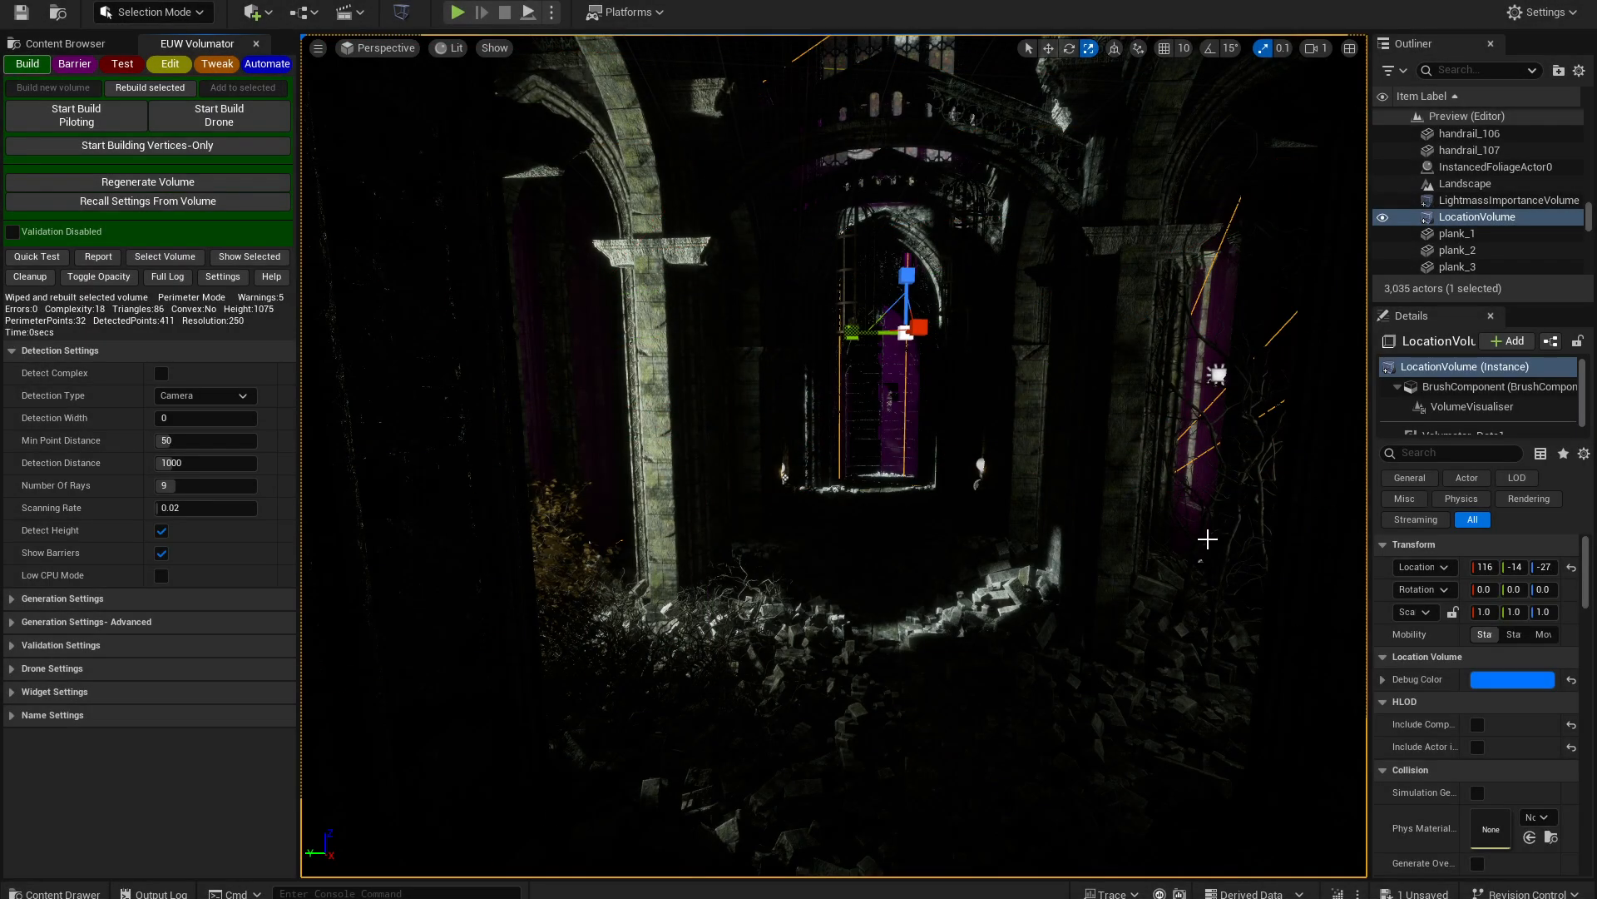
click(248, 256)
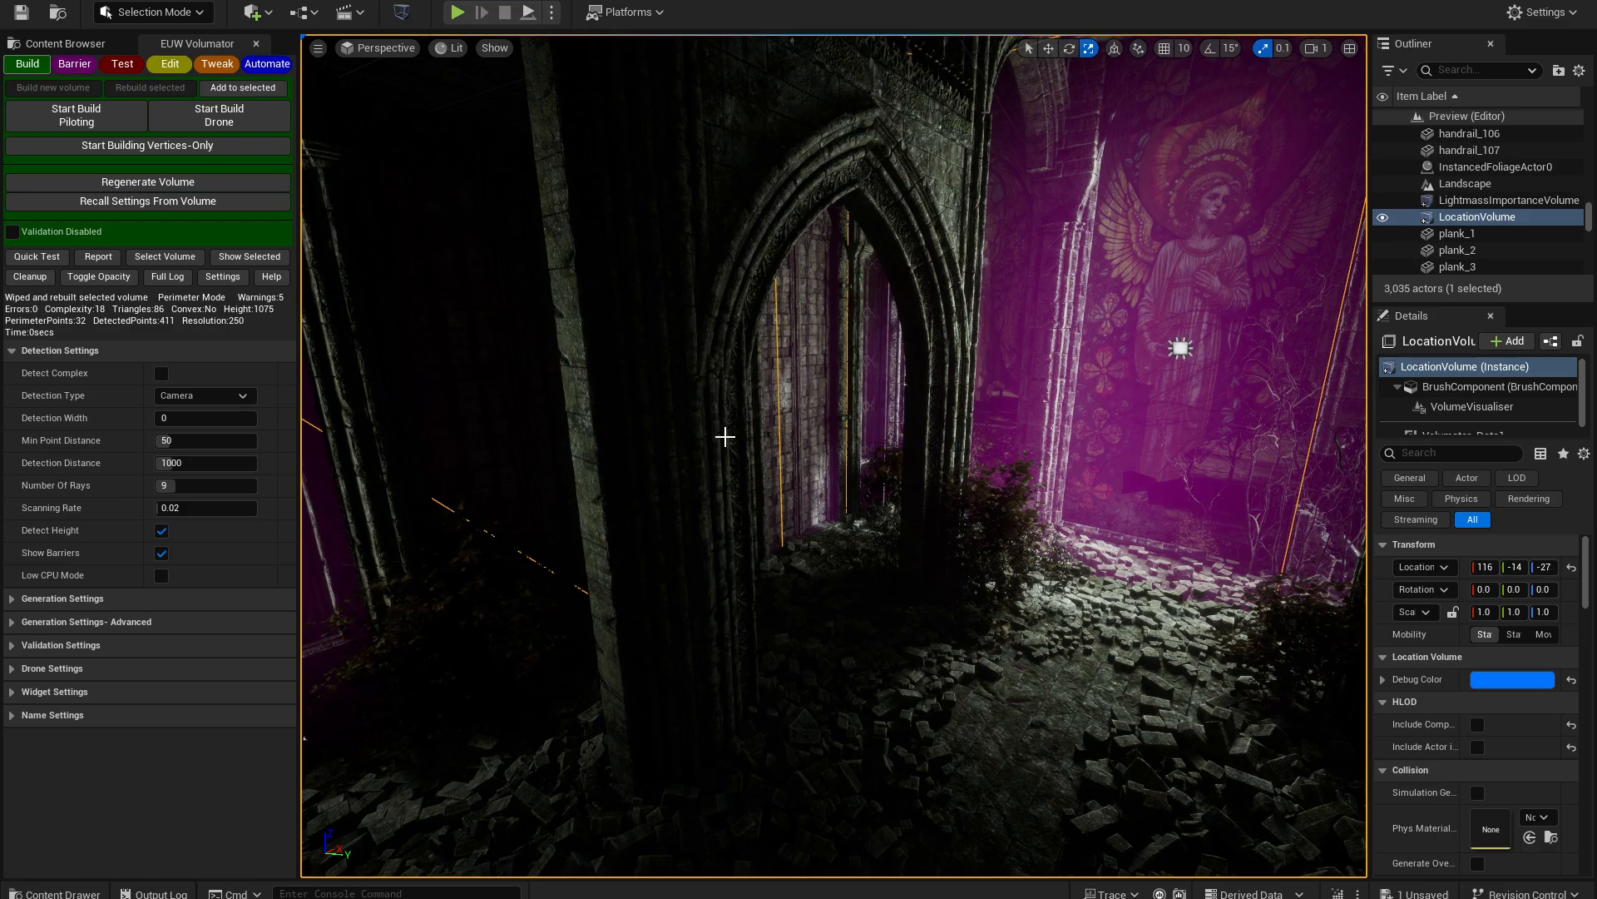
- Hide the Location Volume and examine the stained-glass angel window in the Player Collision view
right_drag(725, 437, 549, 445)
key(w)
click(1383, 216)
right_drag(1082, 374, 1256, 391)
click(450, 47)
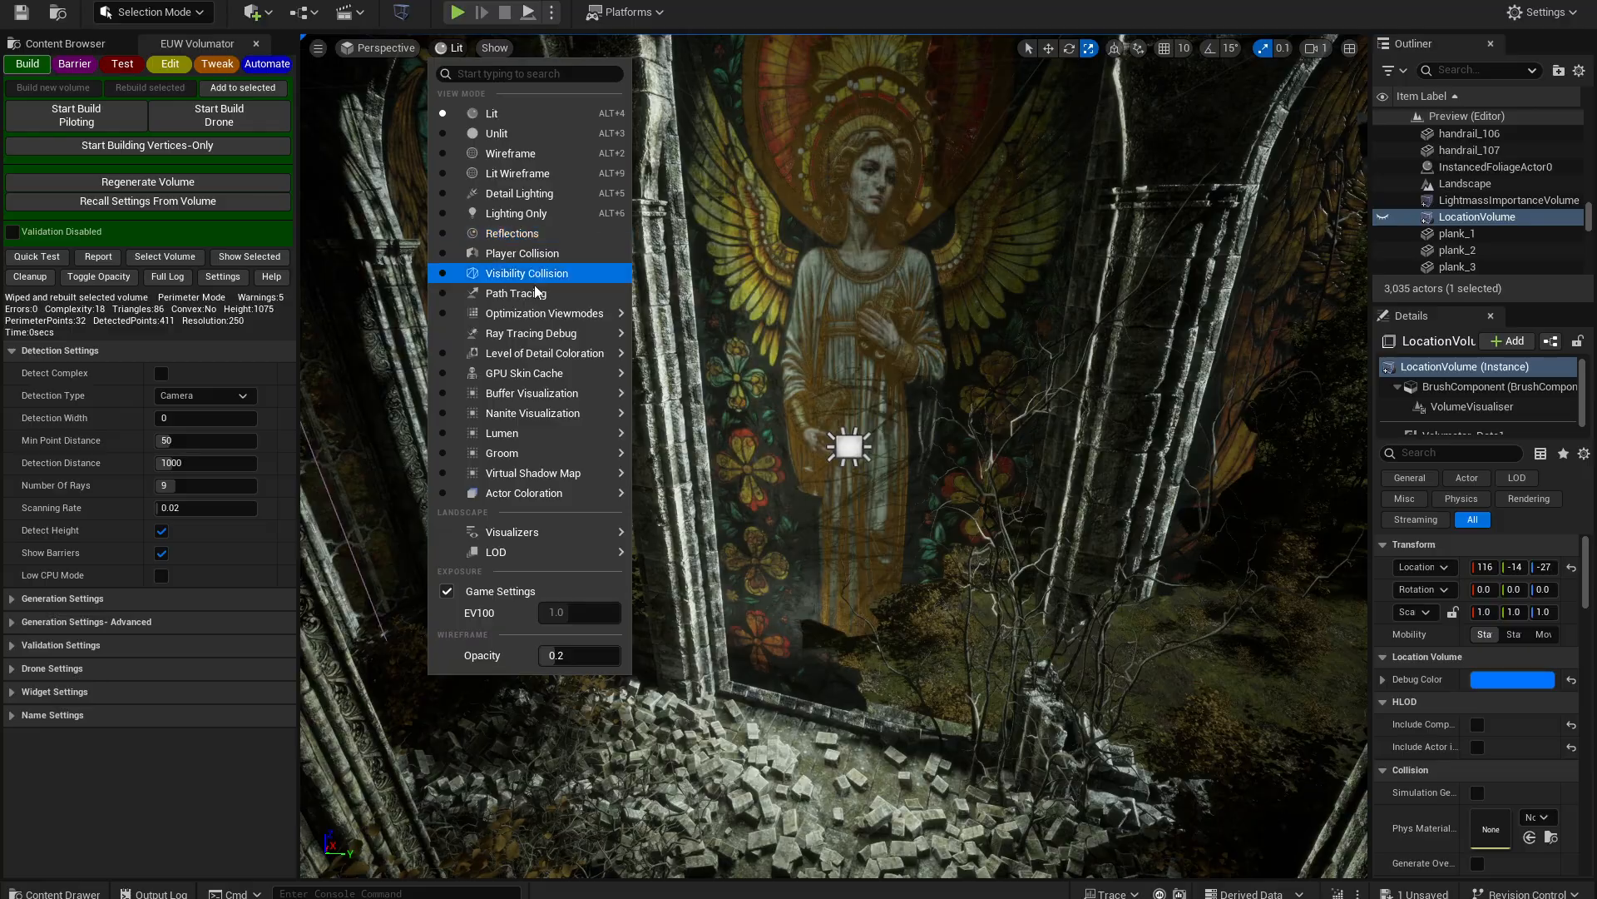
click(522, 261)
mouse_move(591, 277)
right_down()
mouse_move(658, 287)
mouse_move(533, 283)
mouse_move(524, 320)
mouse_move(616, 320)
mouse_move(715, 287)
mouse_move(690, 321)
mouse_move(666, 296)
mouse_move(474, 278)
mouse_move(632, 225)
mouse_move(441, 303)
mouse_move(616, 266)
right_up()
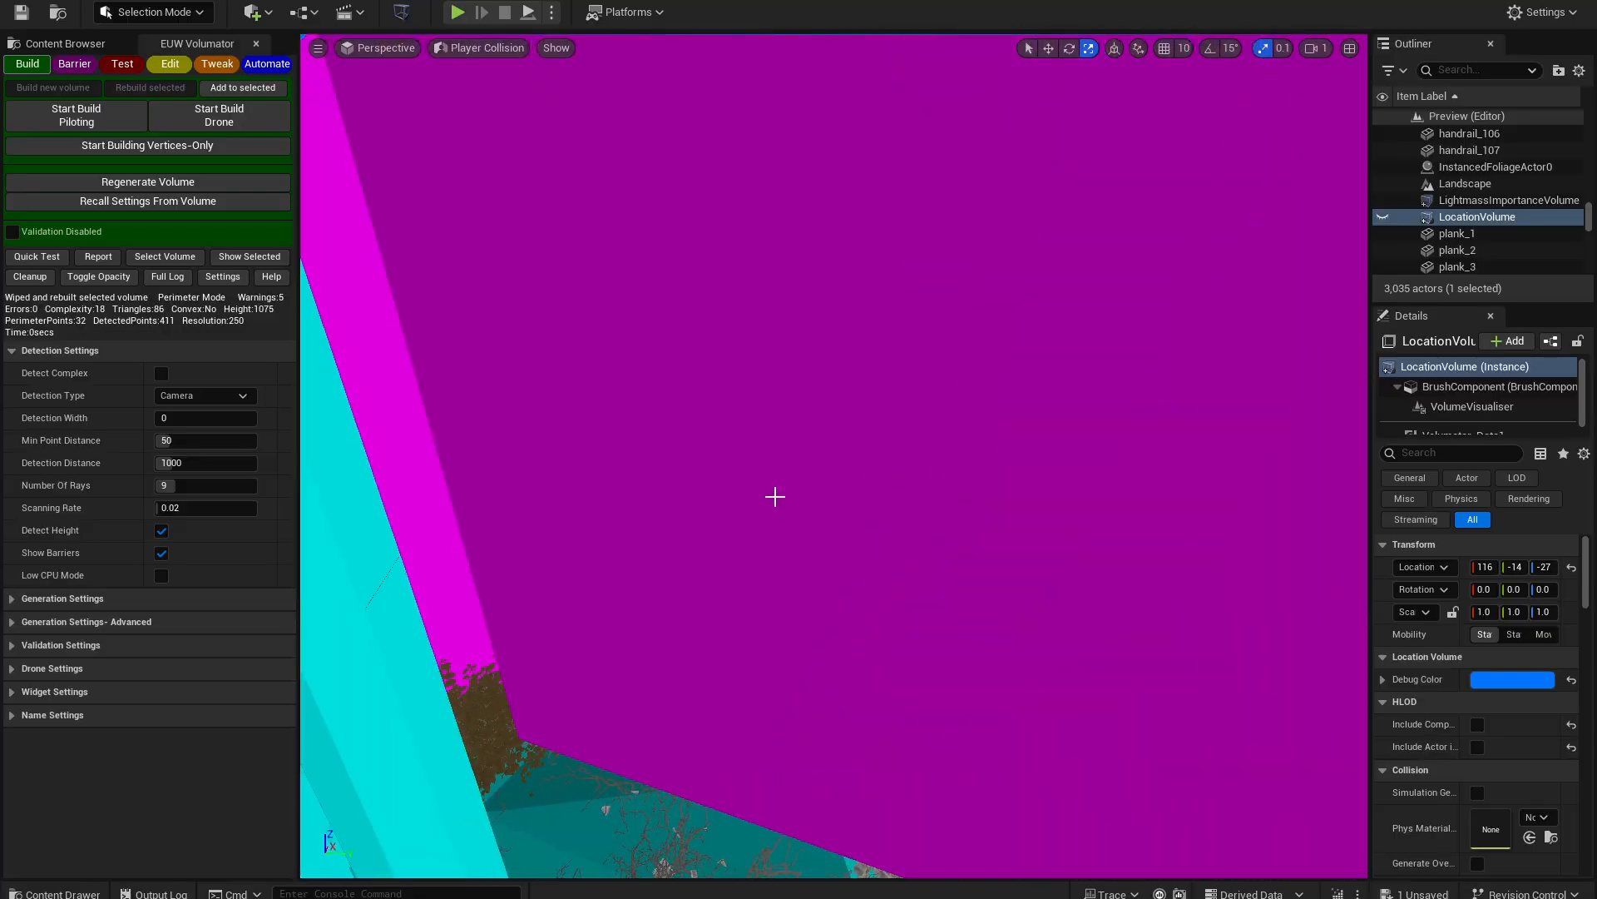
- Return to the Lit view and show the Location Volume again at the angel window
key(alt+4)
right_drag(822, 578, 907, 567)
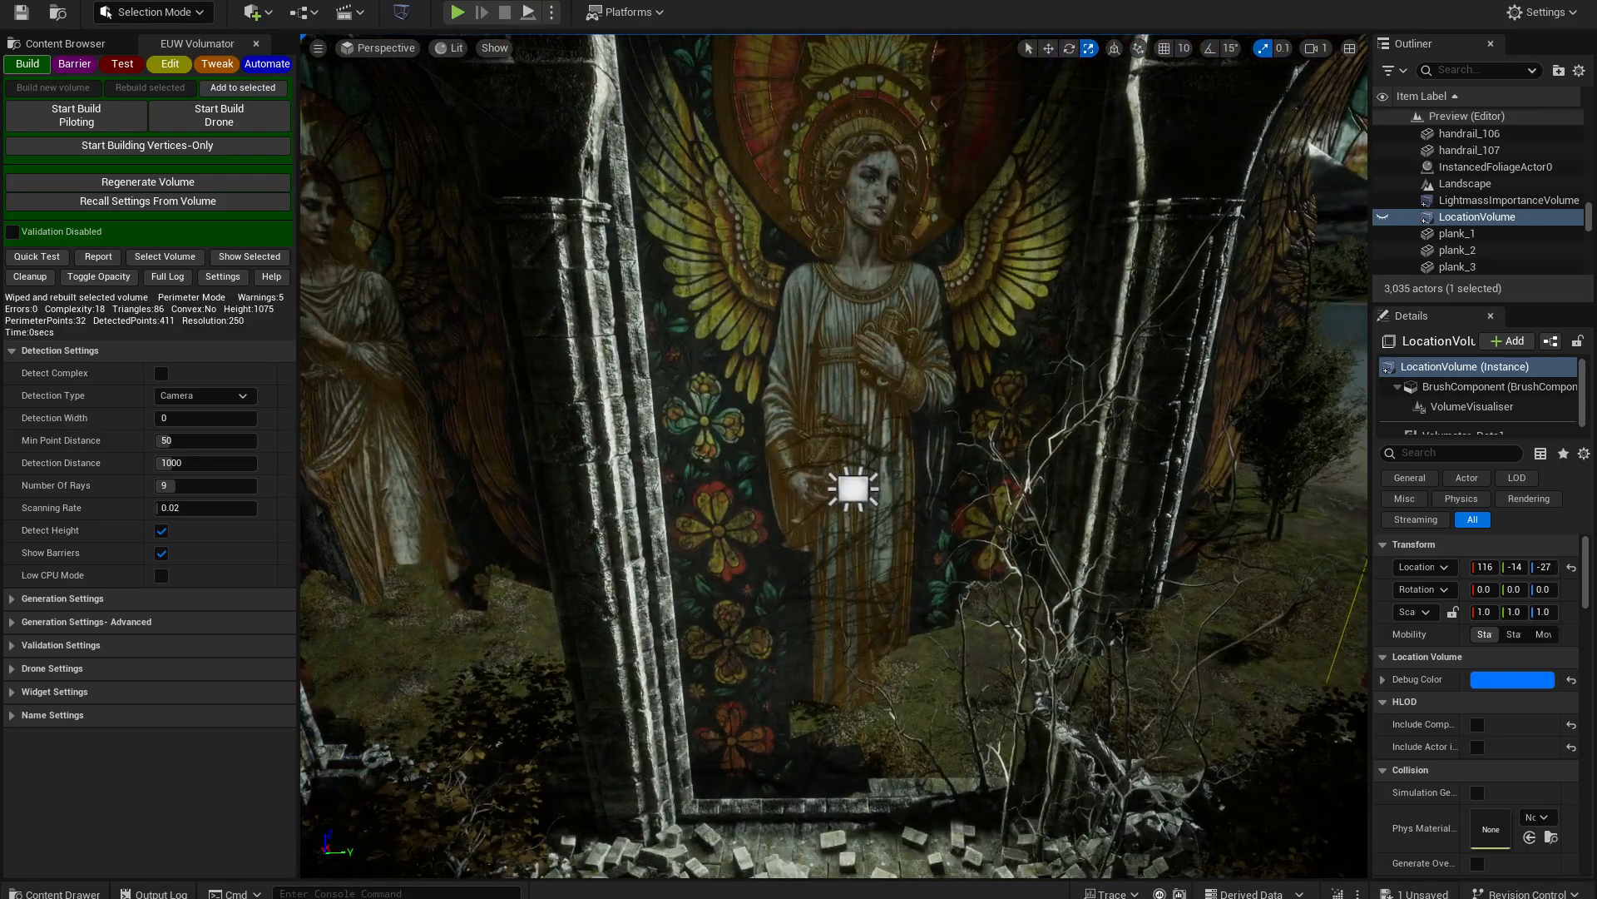
click(1383, 216)
scroll(1029, 465, up, 2)
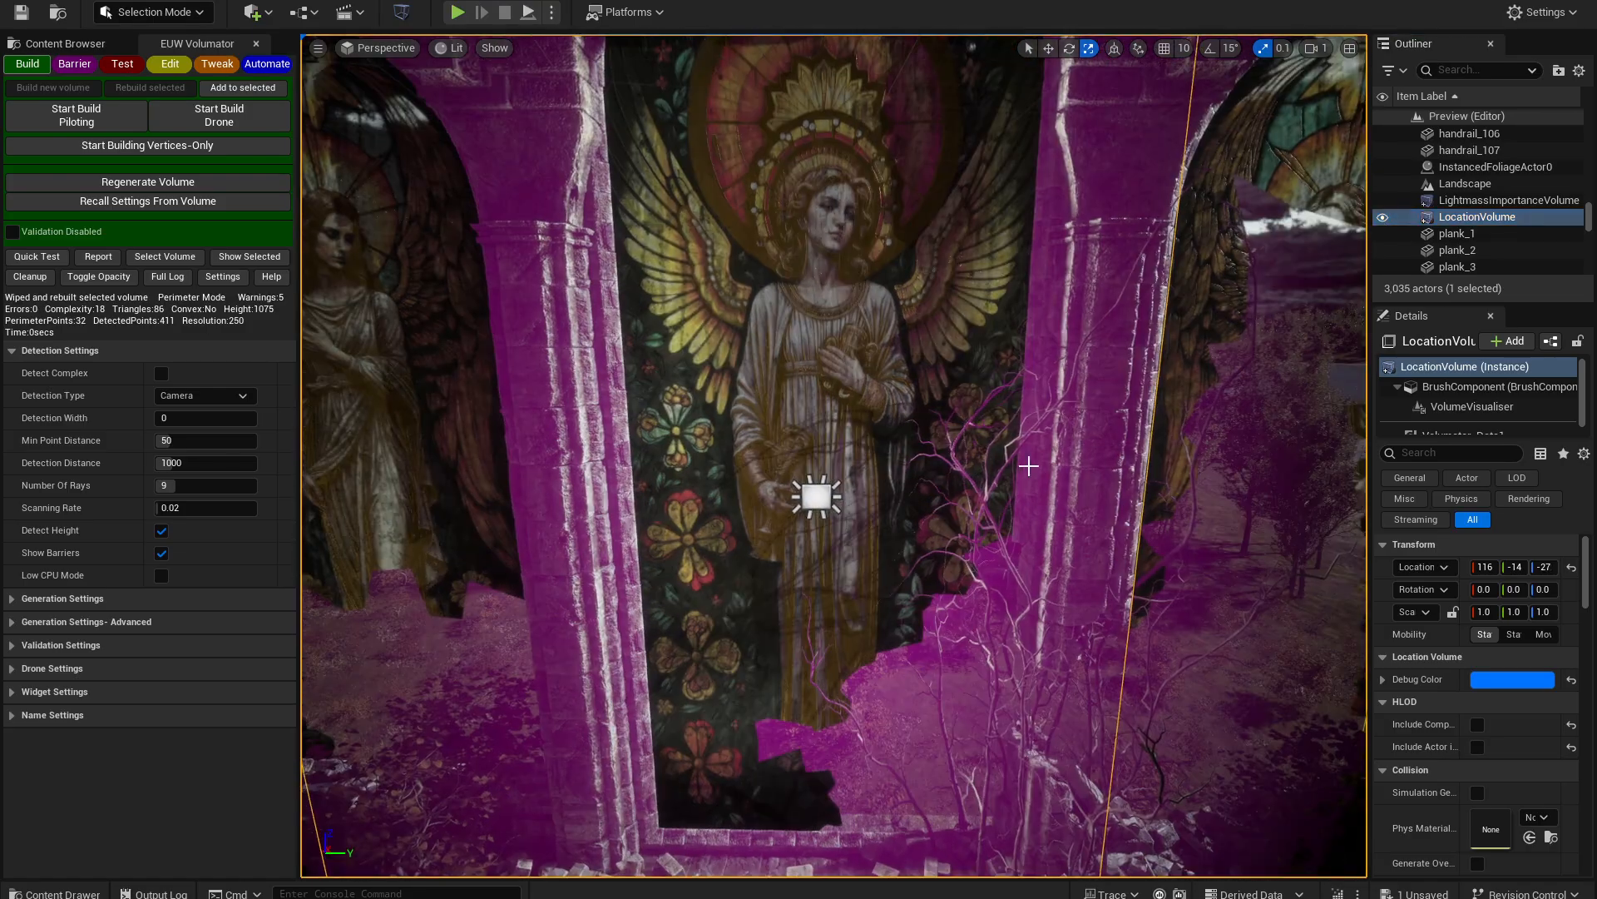
- Examine the angel window in the Visibility Collision view and return to the Lit view
click(447, 47)
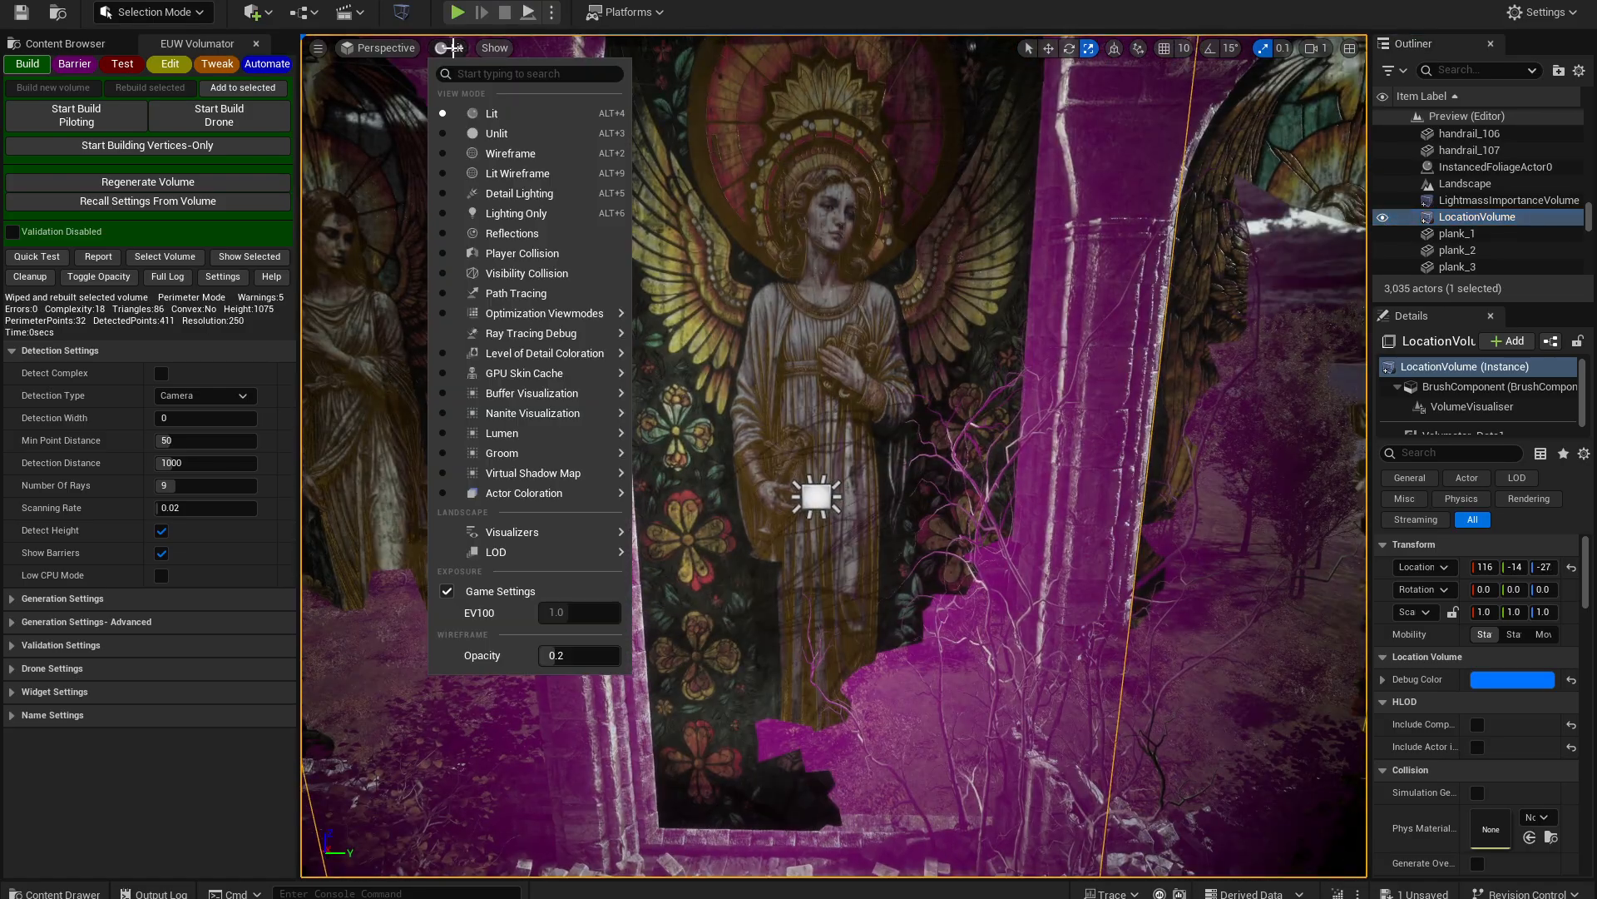
click(524, 273)
right_drag(524, 274, 316, 266)
key(alt+4)
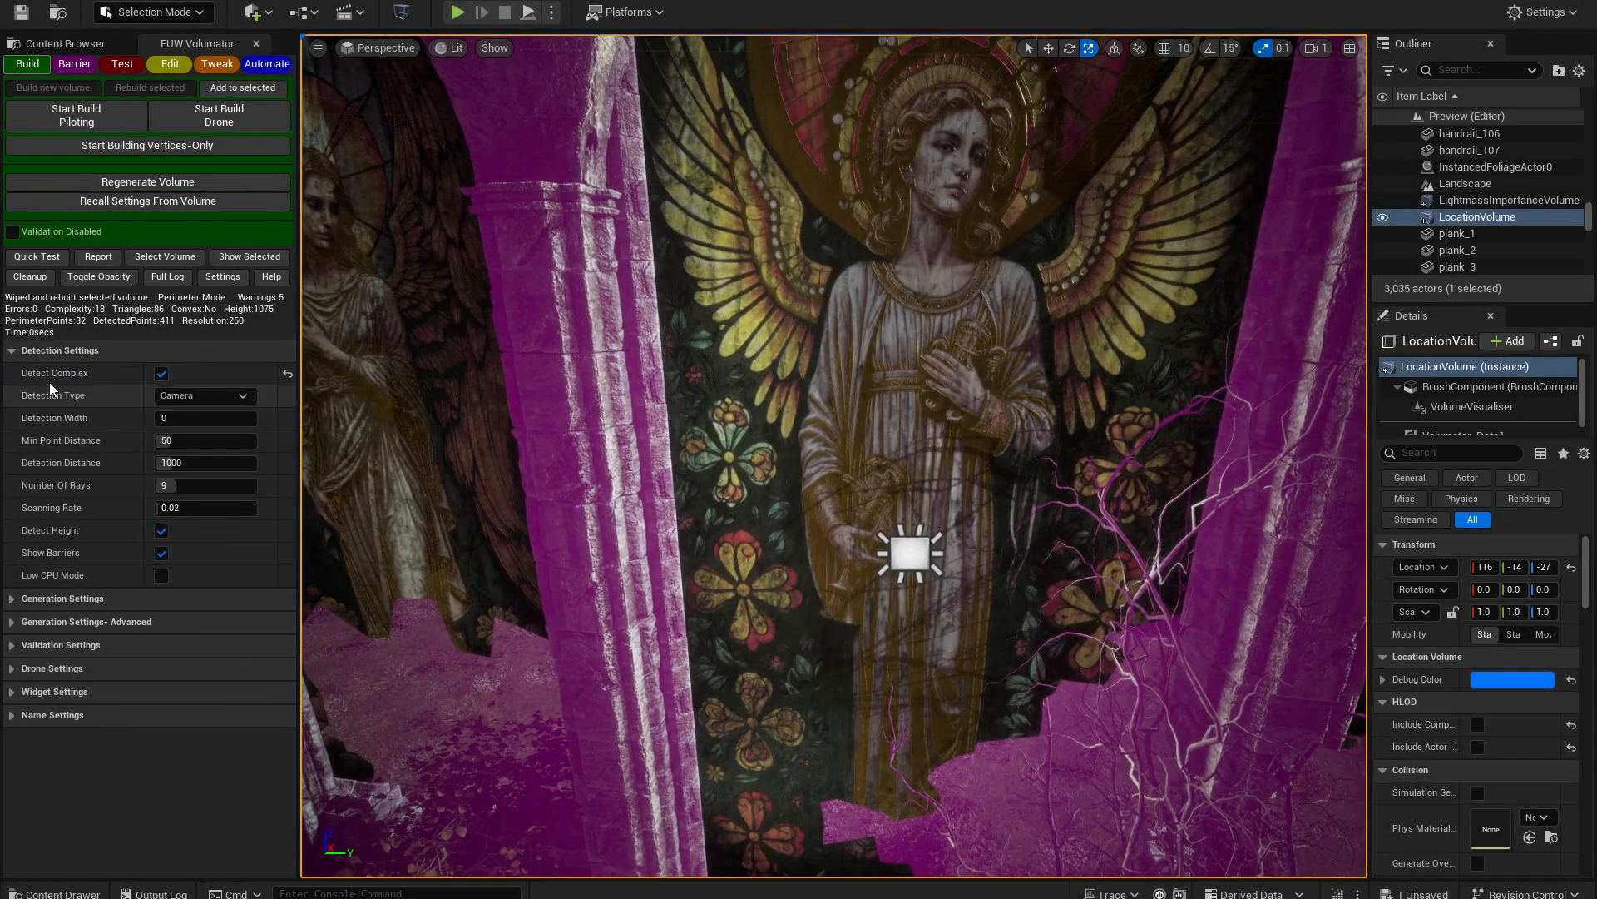
- Add detection data at the angel window to the selected volume by piloting the builder with Detect Complex enabled
click(79, 145)
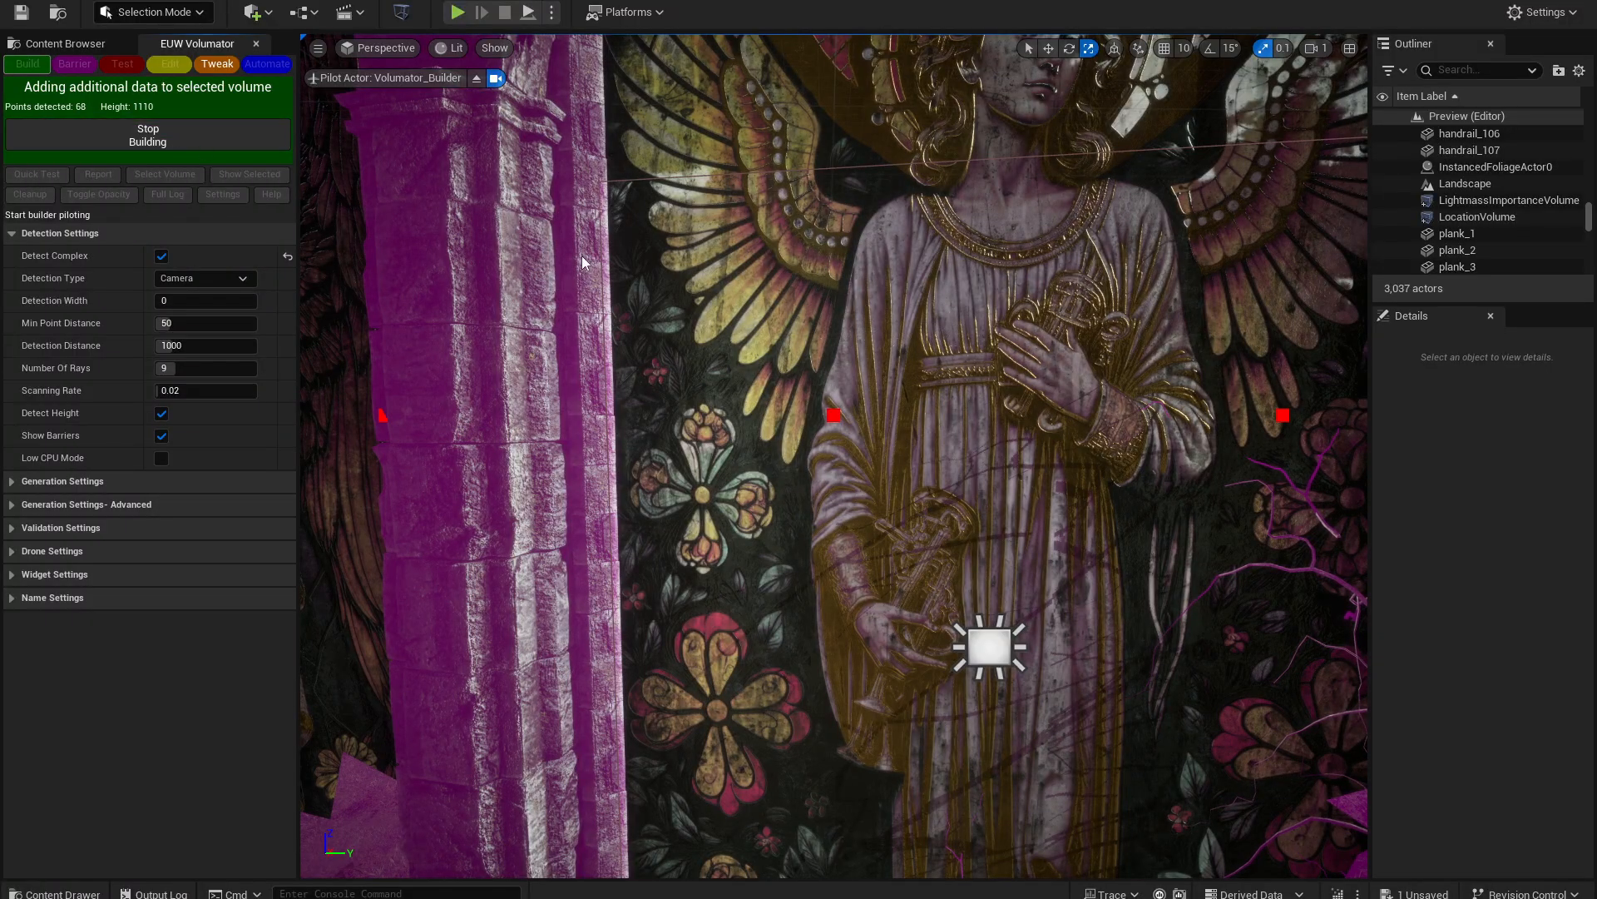
key(Escape)
right_drag(895, 467, 649, 633)
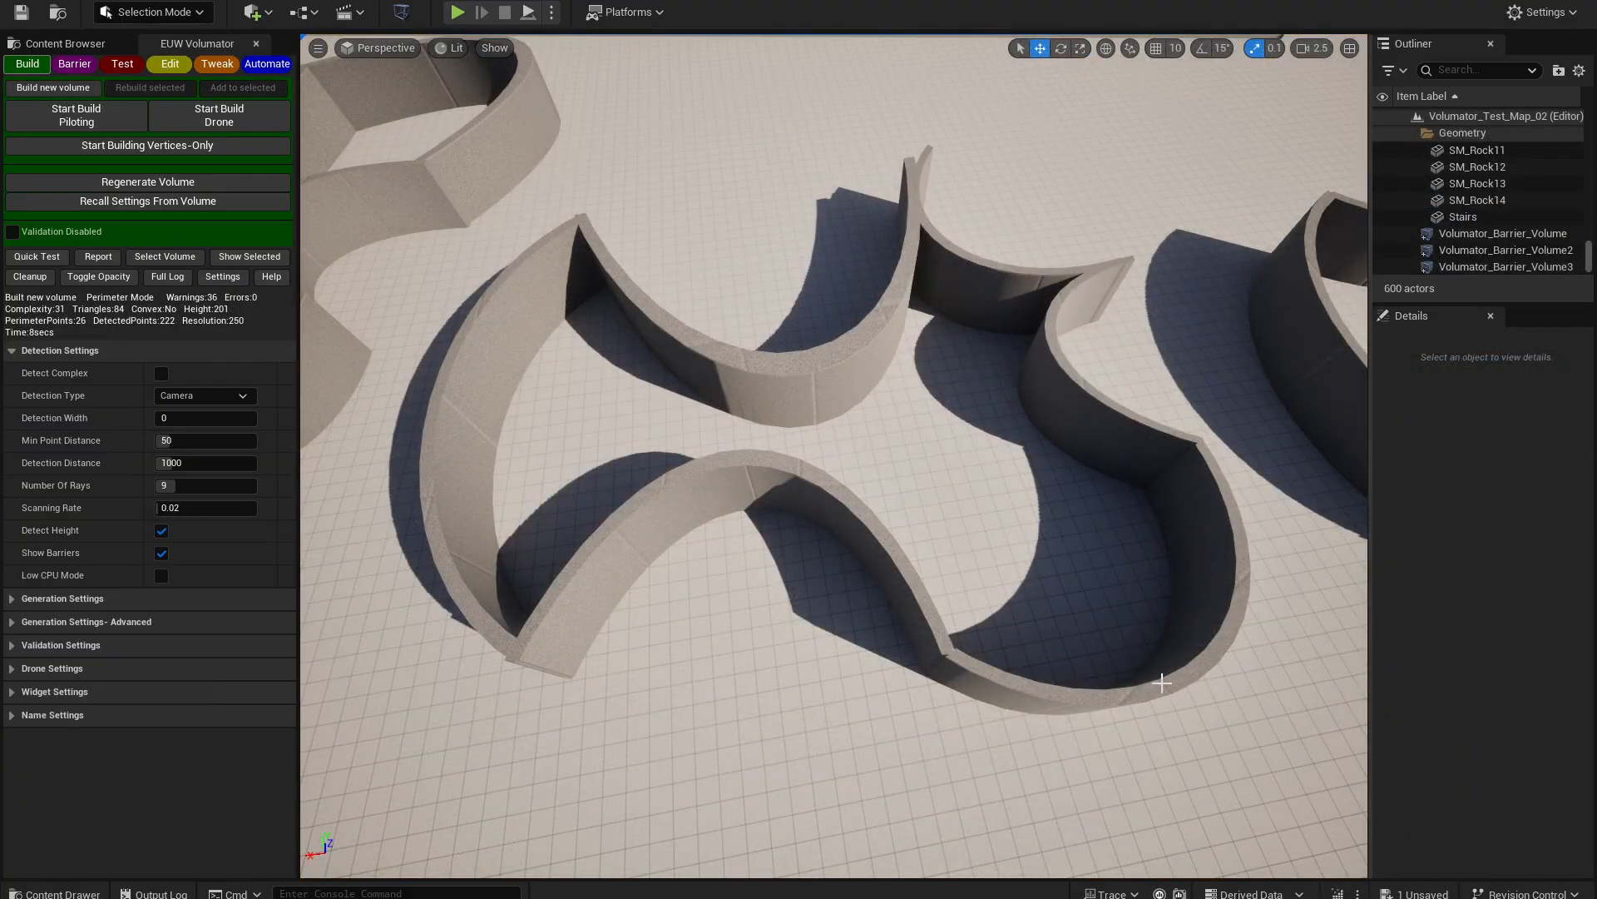
- Build a new volume inside the curved-wall enclosure of Volumator_Test_Map_02 with a drone build
right_drag(1161, 682, 1123, 599)
key(w)
key(q)
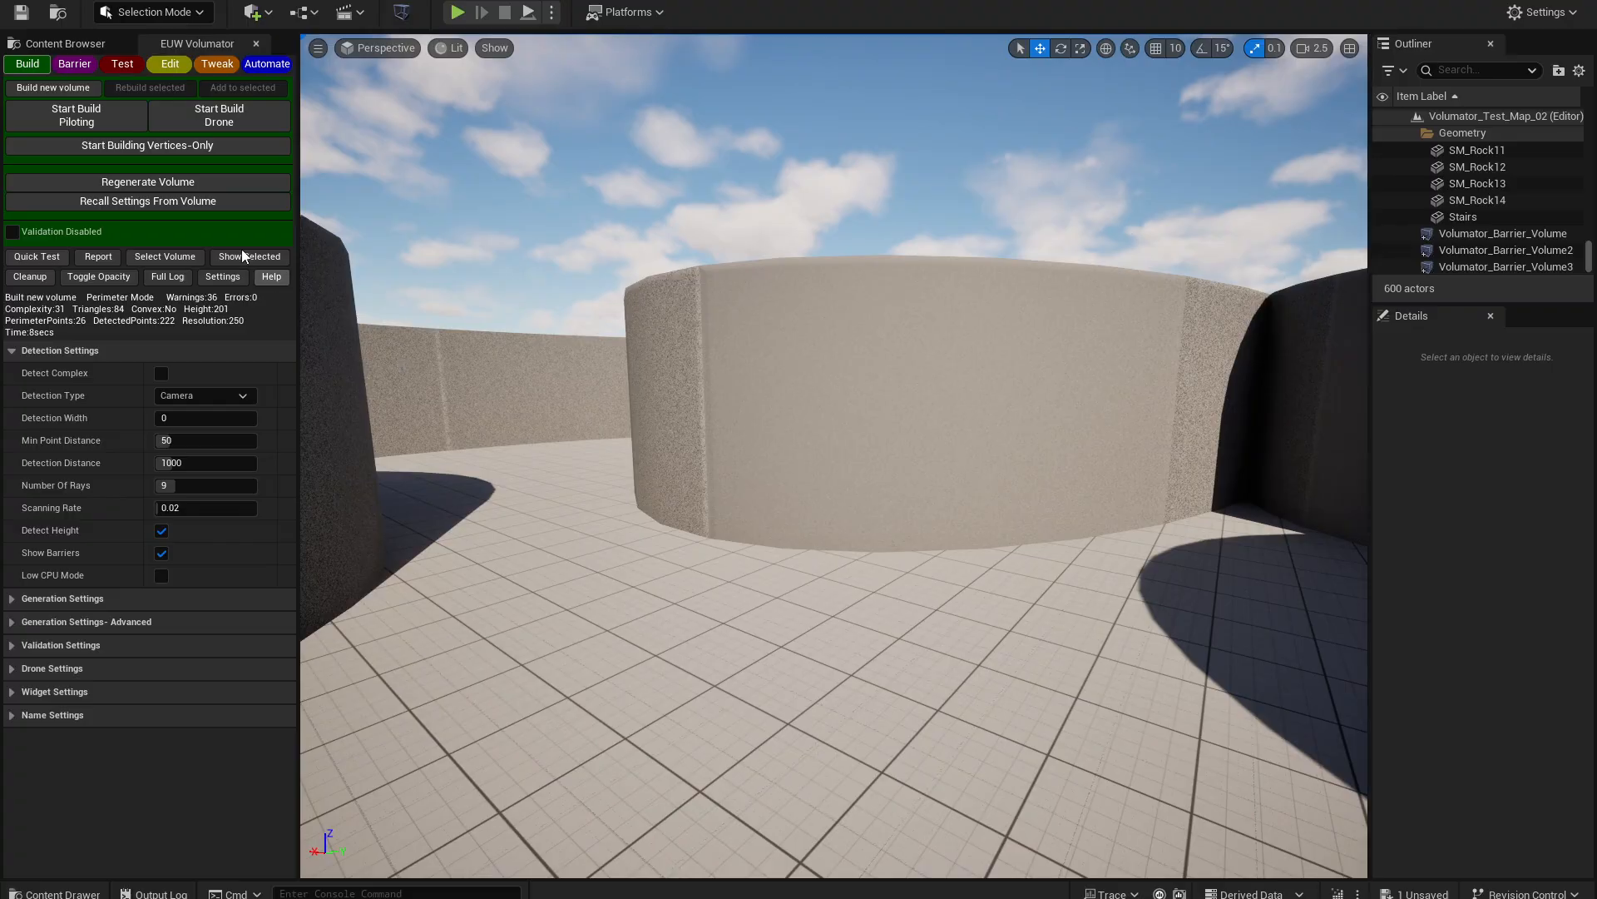
click(218, 120)
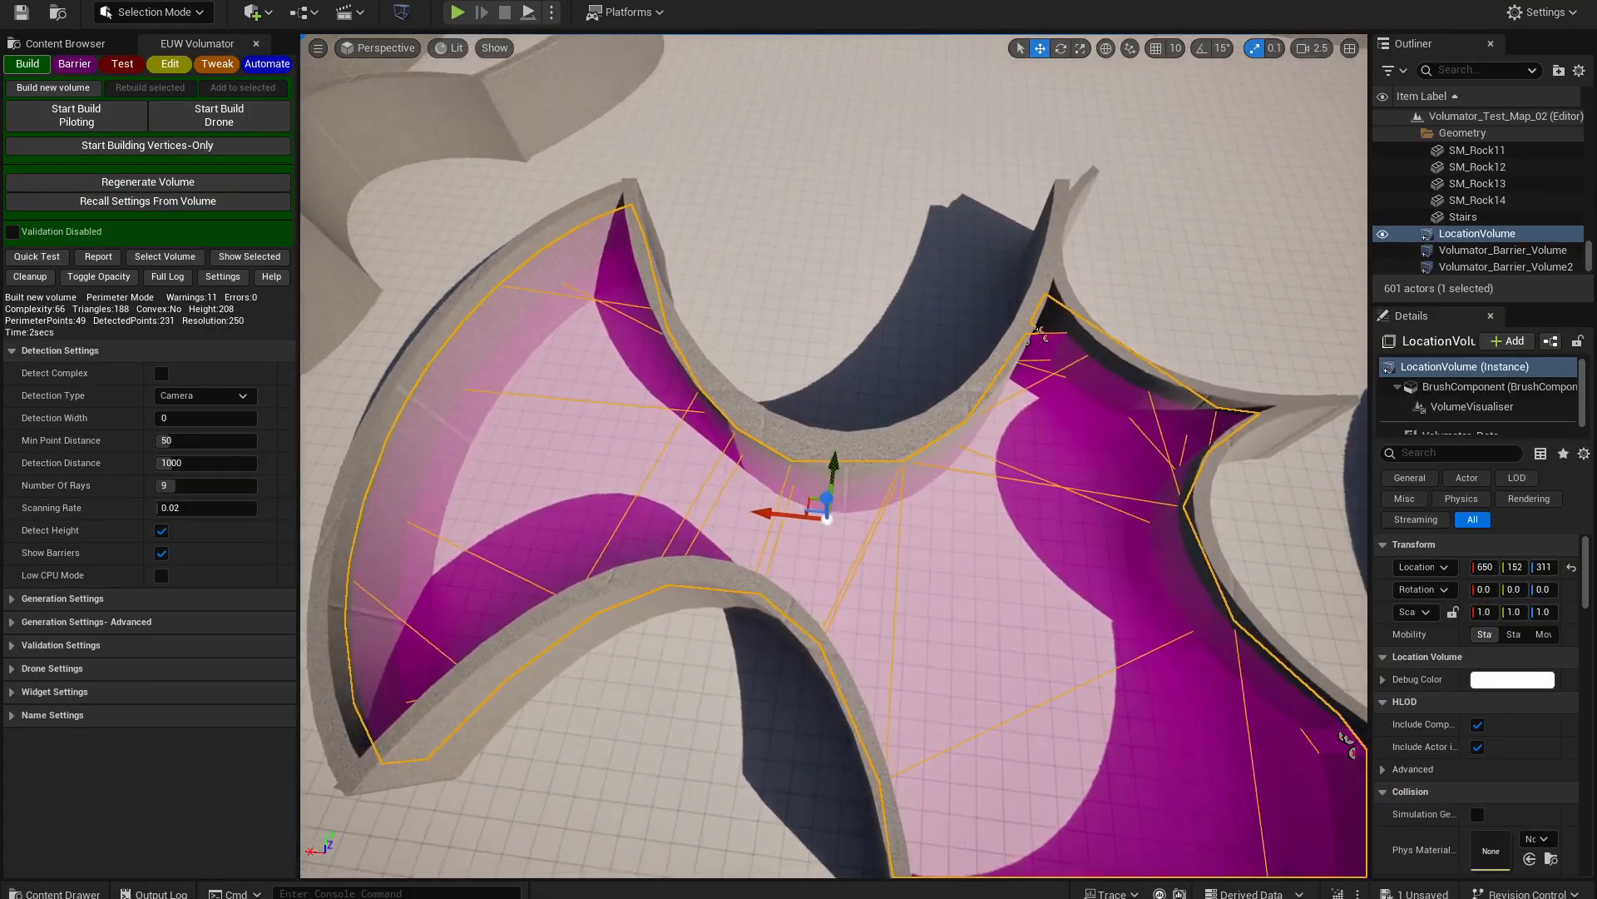
- Set the build mode to Add to selected for the new volume, facing the enclosure's narrow corner
right_drag(834, 455, 994, 287)
key(w)
key(s)
key(w)
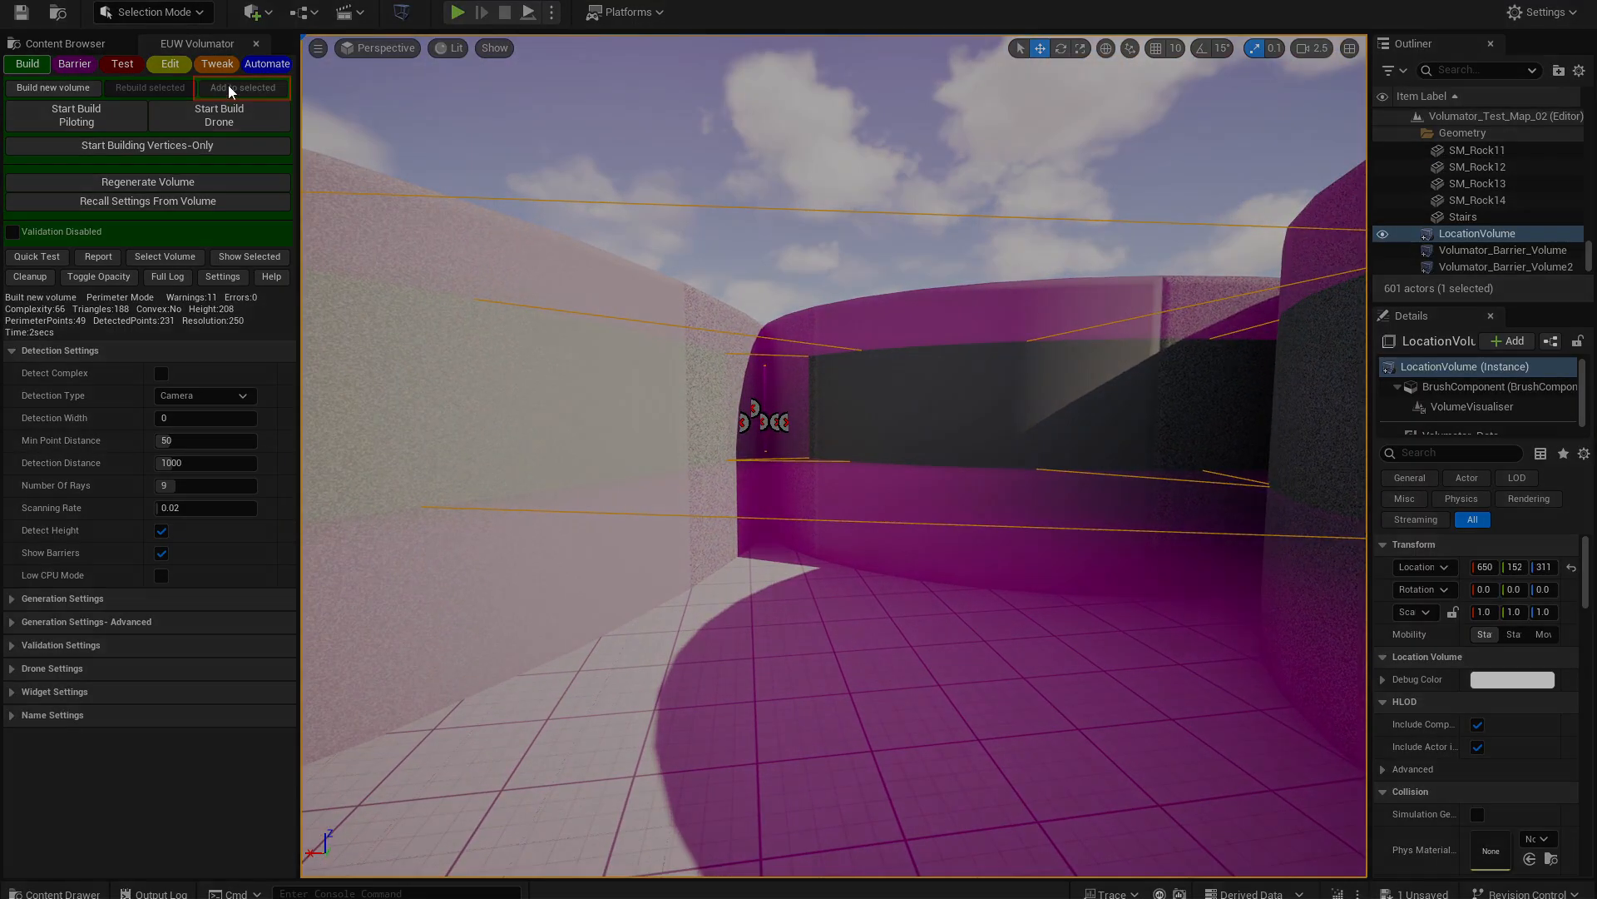
click(231, 89)
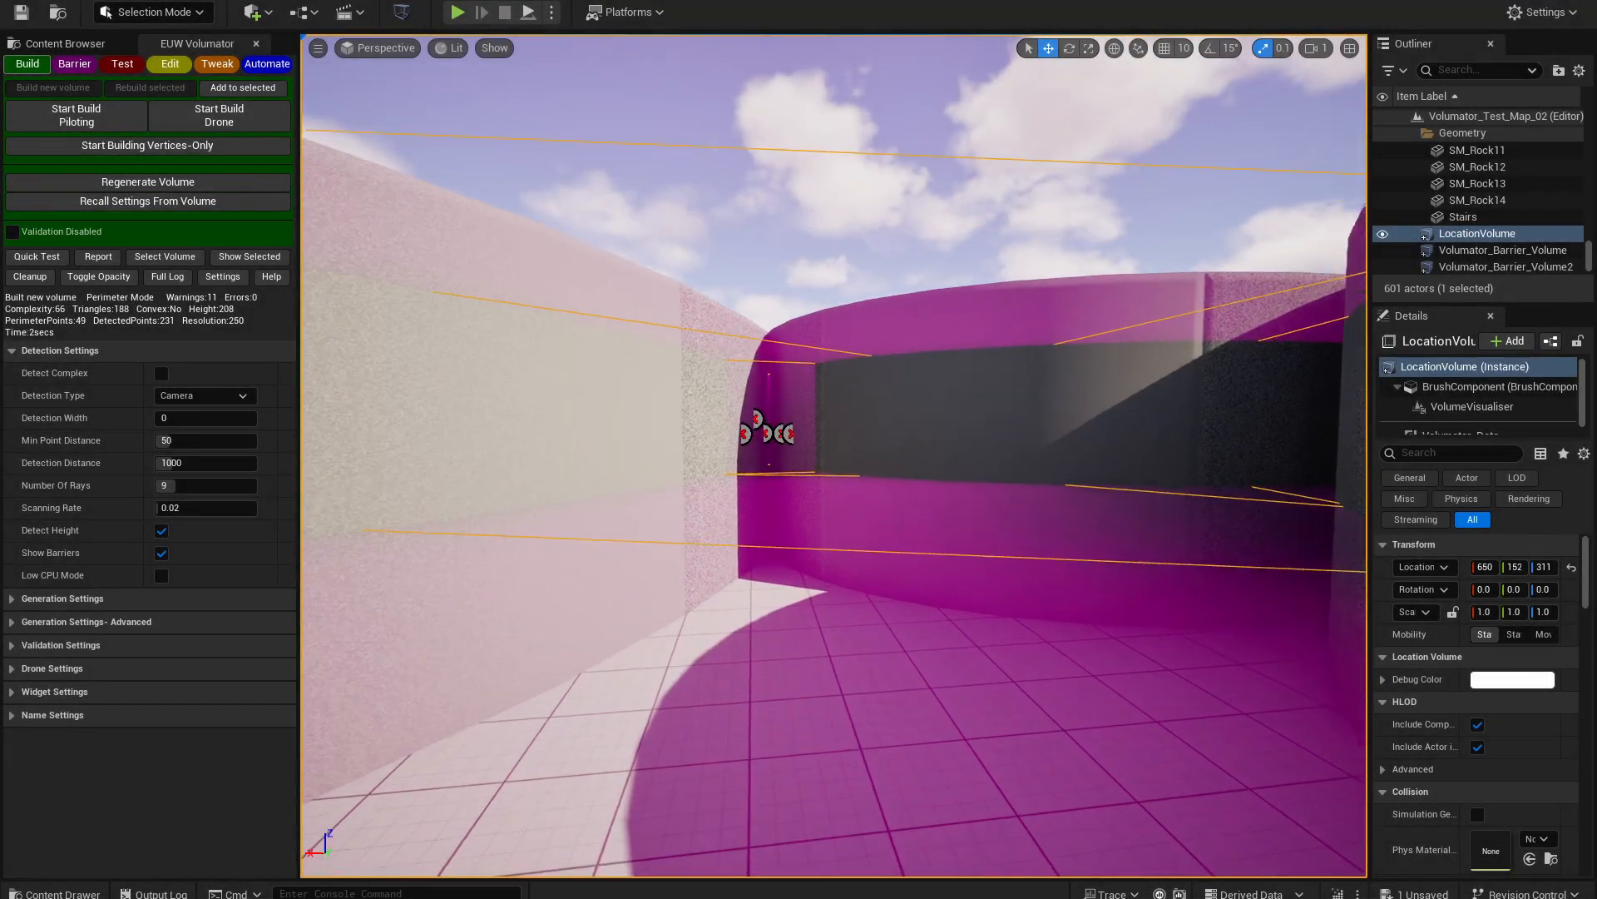
right_drag(834, 455, 782, 455)
- Pilot the builder through the enclosure's narrow corner to add detection data to the selected volume
click(125, 124)
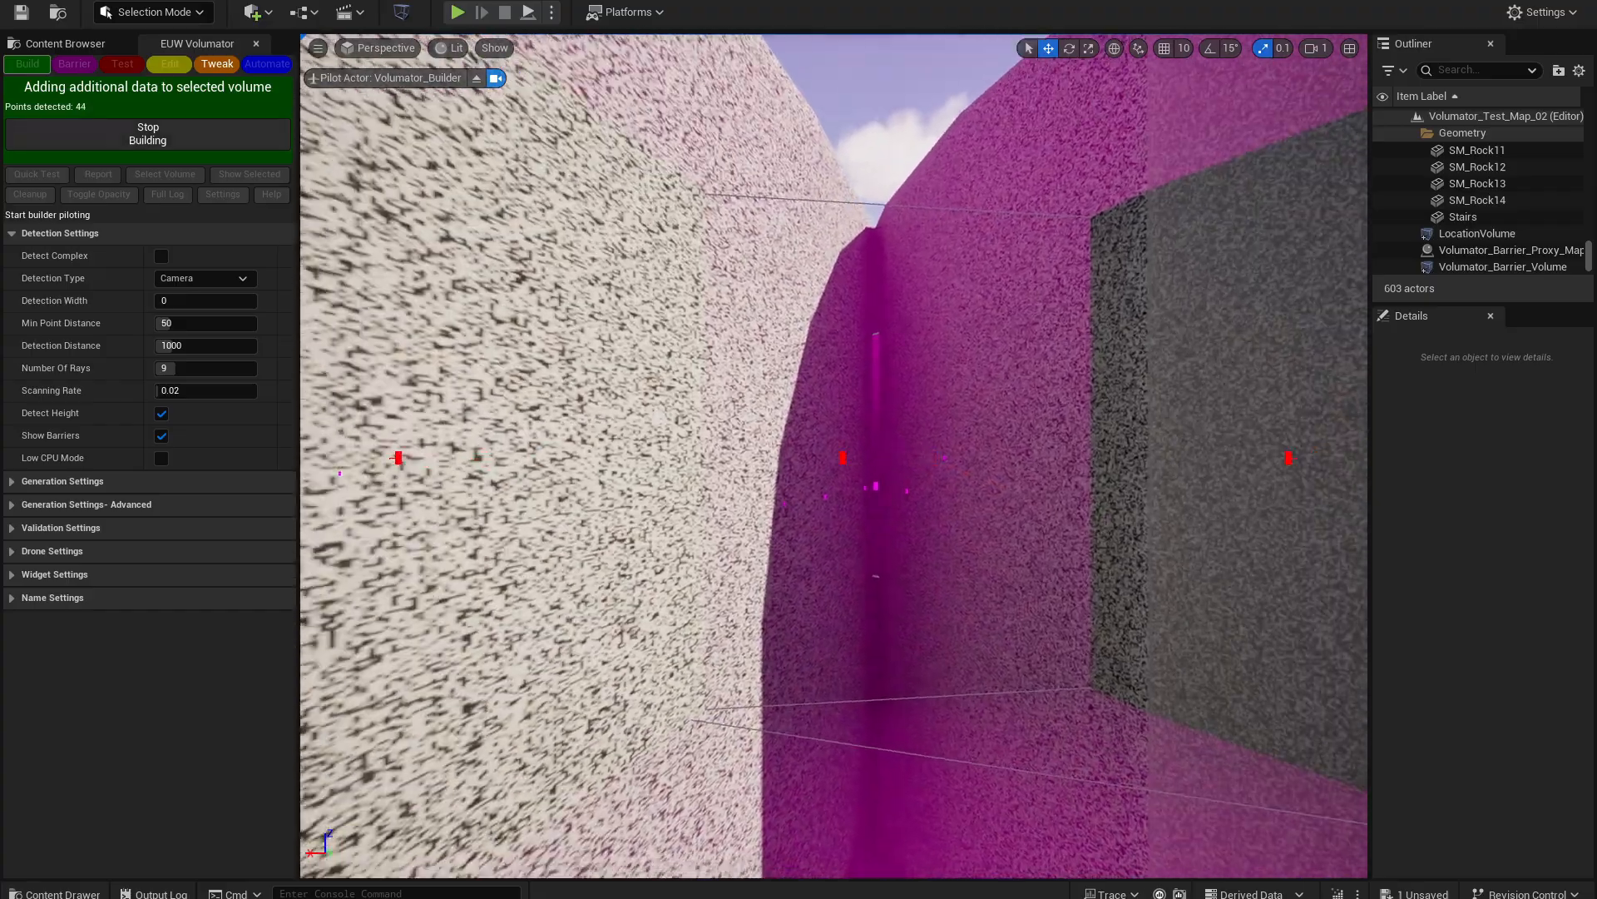
key(s)
right_drag(806, 416, 1059, 572)
key(Escape)
key(s)
key(s)
right_drag(834, 456, 346, 203)
key(w)
key(w)
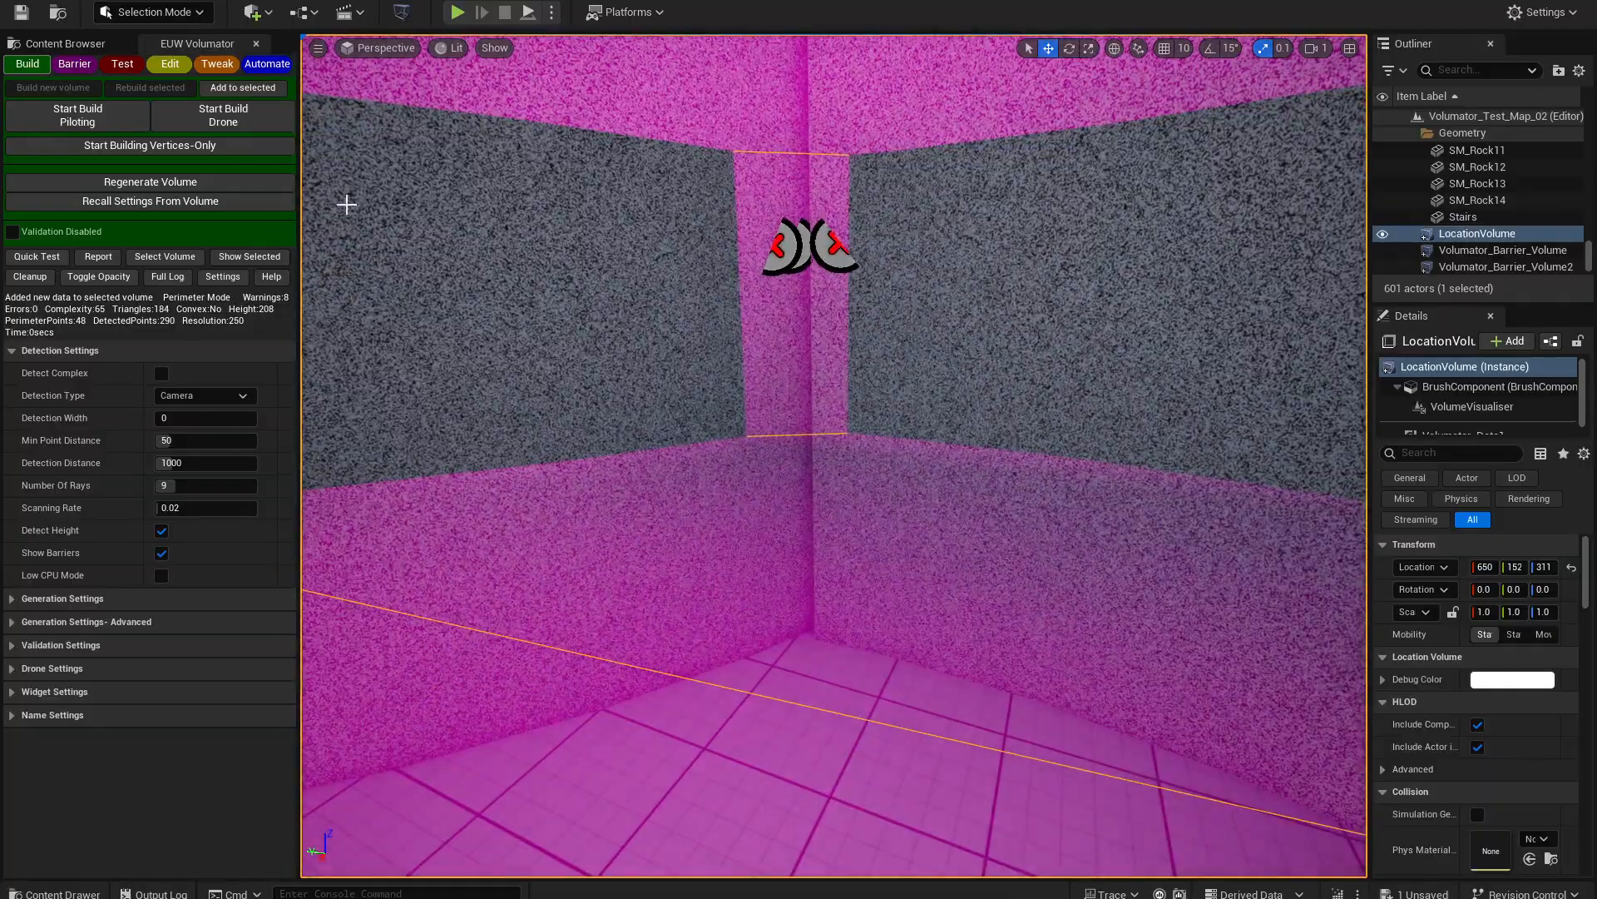
- Run another piloted detection pass at the narrow corner to add more data to the selected volume, and stop building
click(77, 116)
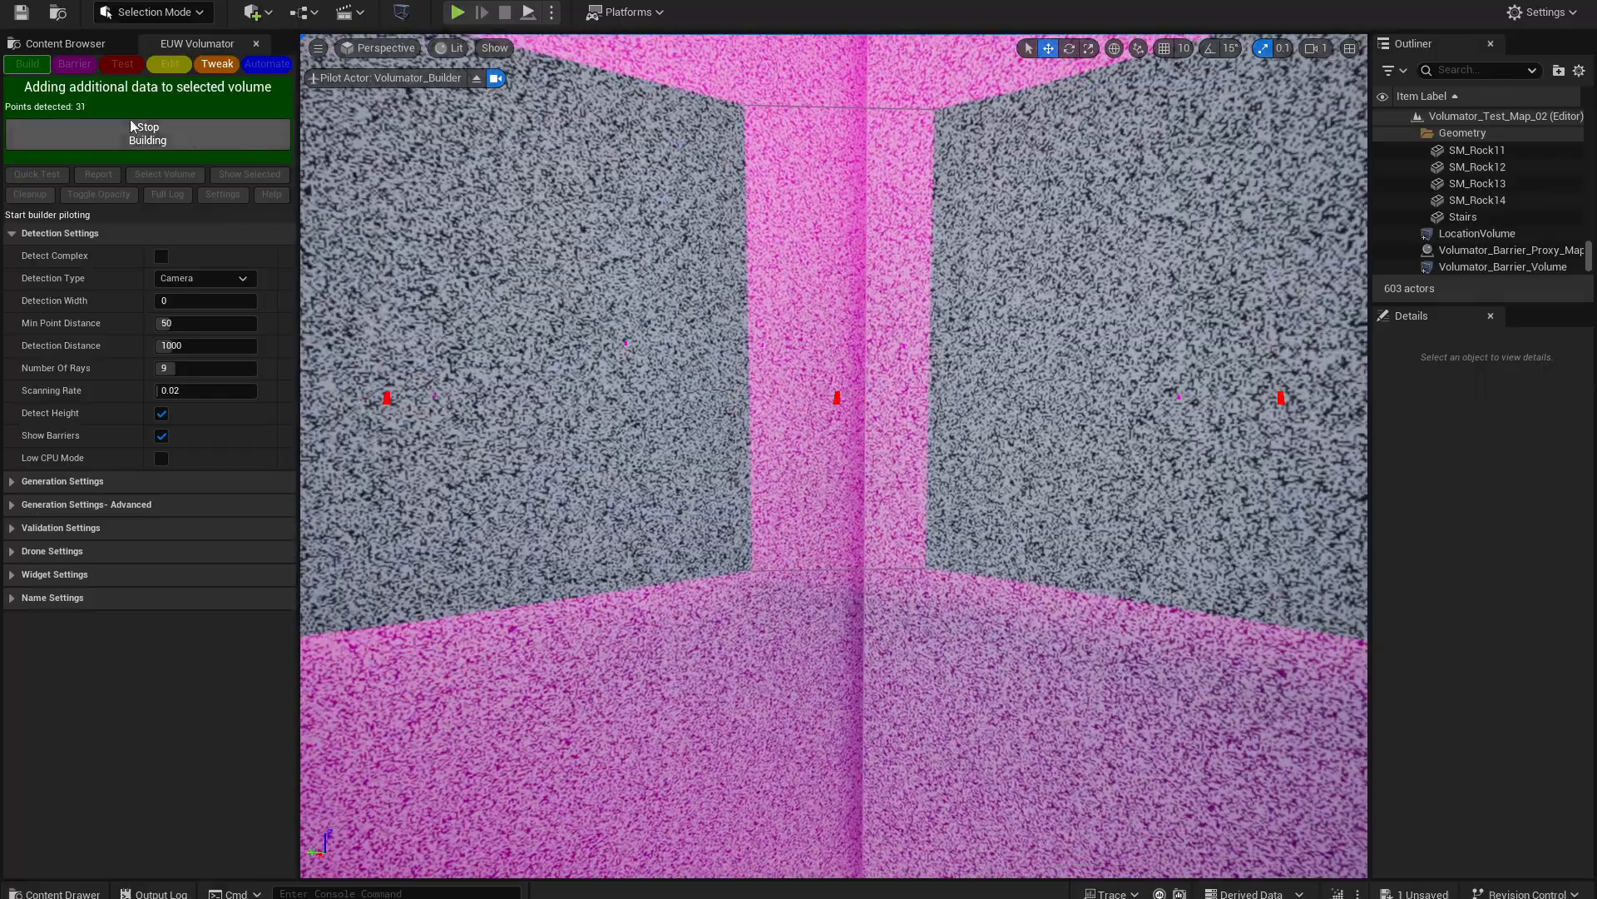
click(148, 133)
key(s)
mouse_move(671, 392)
right_down()
mouse_move(732, 516)
mouse_move(602, 429)
mouse_move(687, 398)
right_up()
key(d)
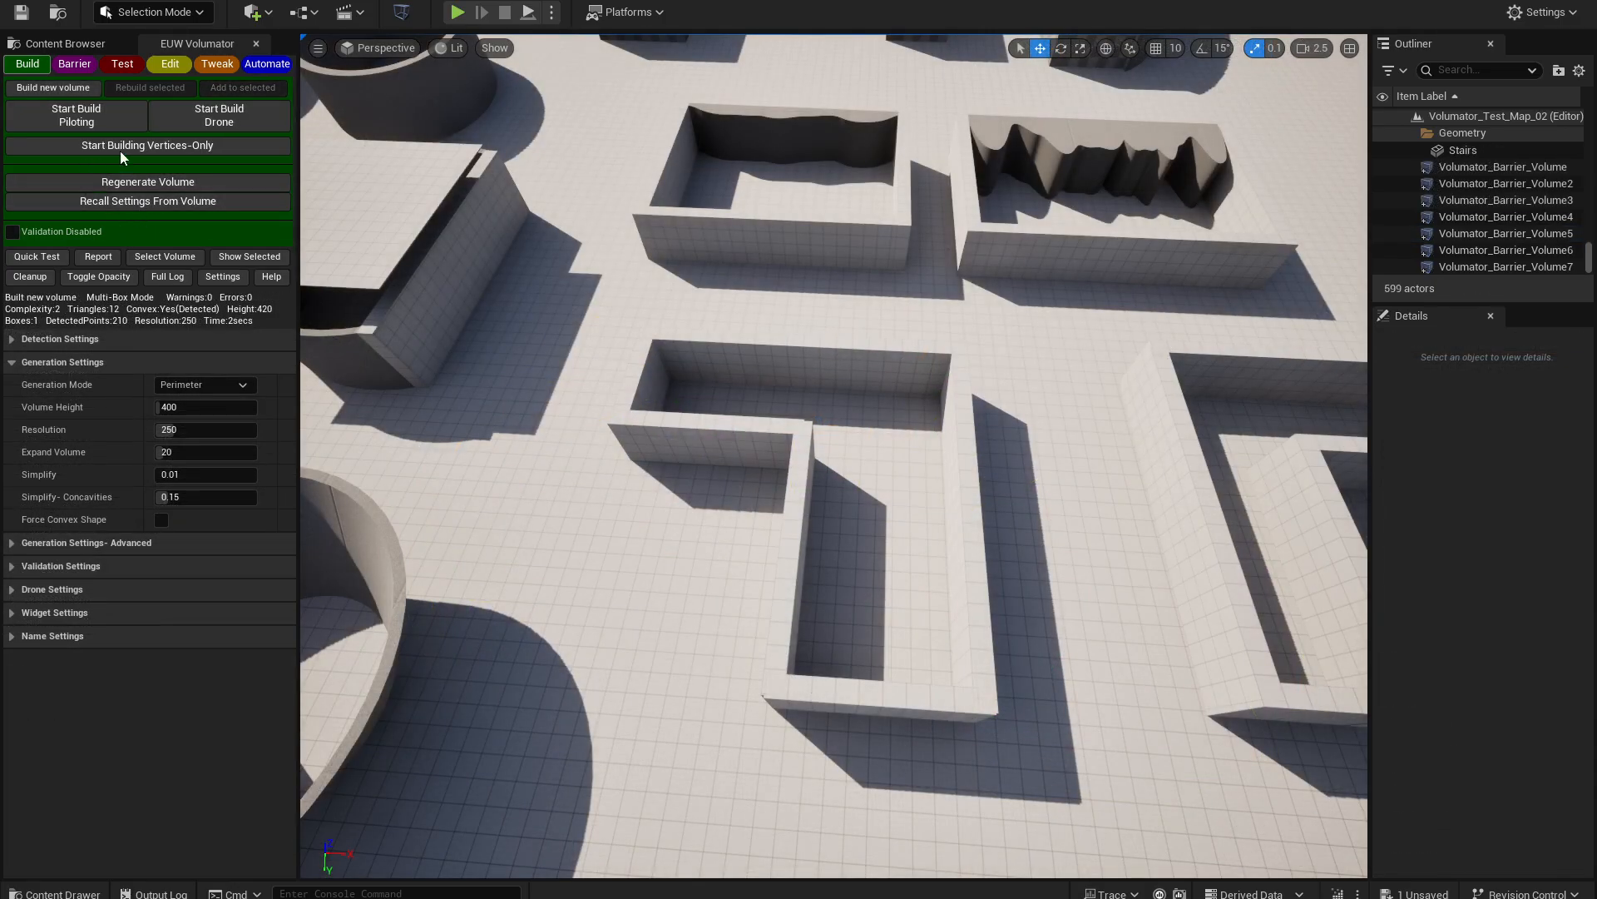
- Review the Barrier, Test, Automate, Tweak and Edit tools, and examine the generation mode options, including the Multi-Box description
click(74, 63)
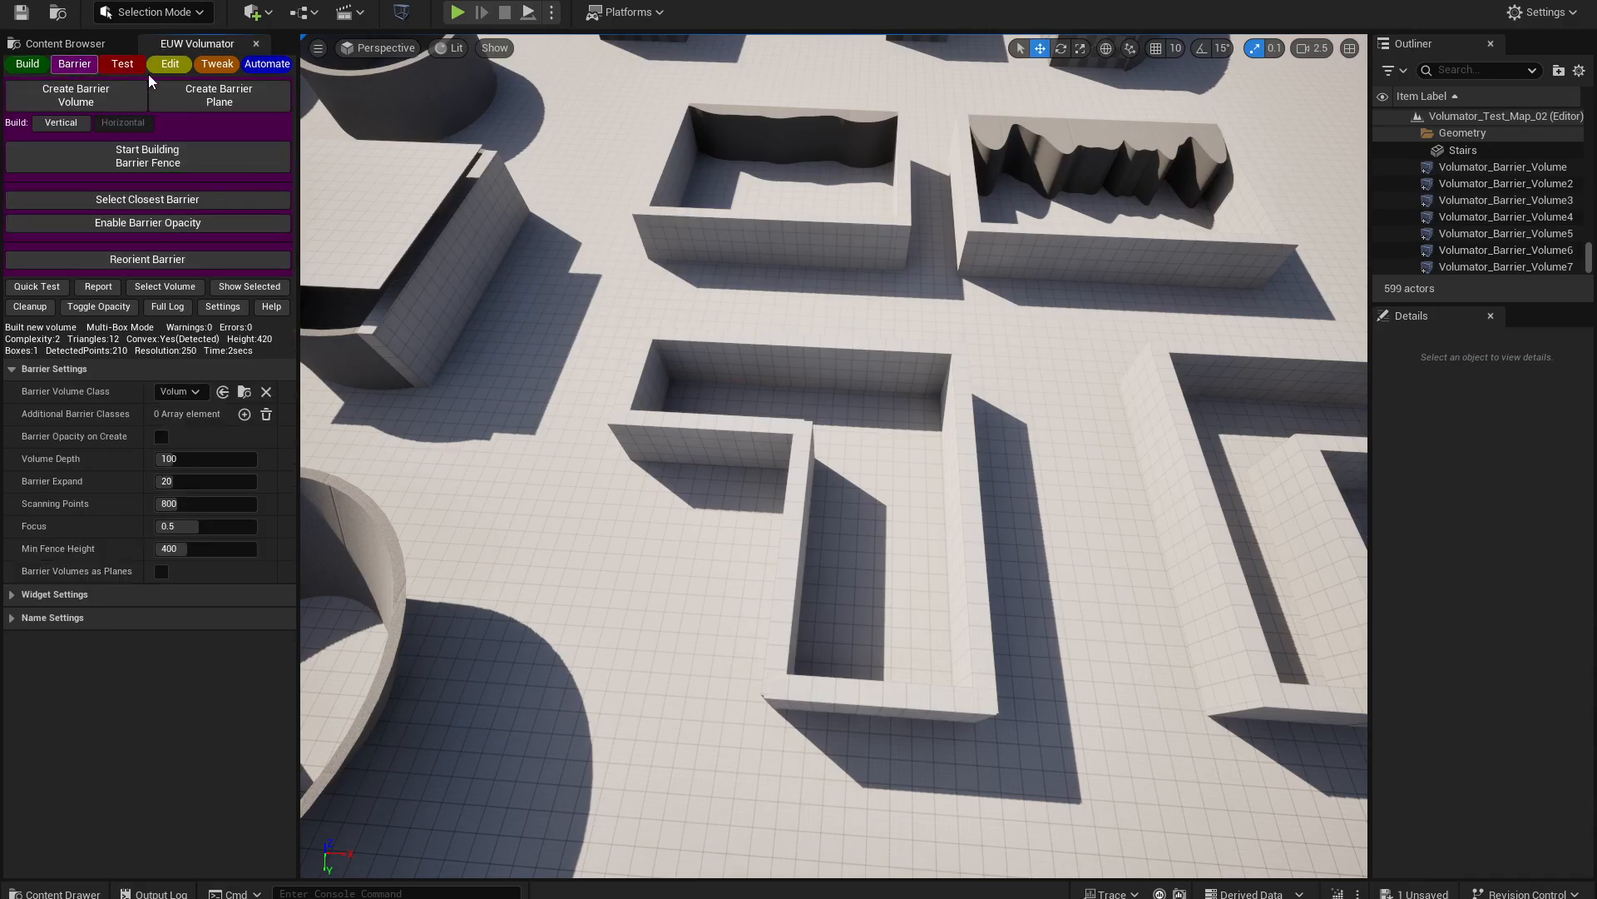
click(123, 64)
click(287, 64)
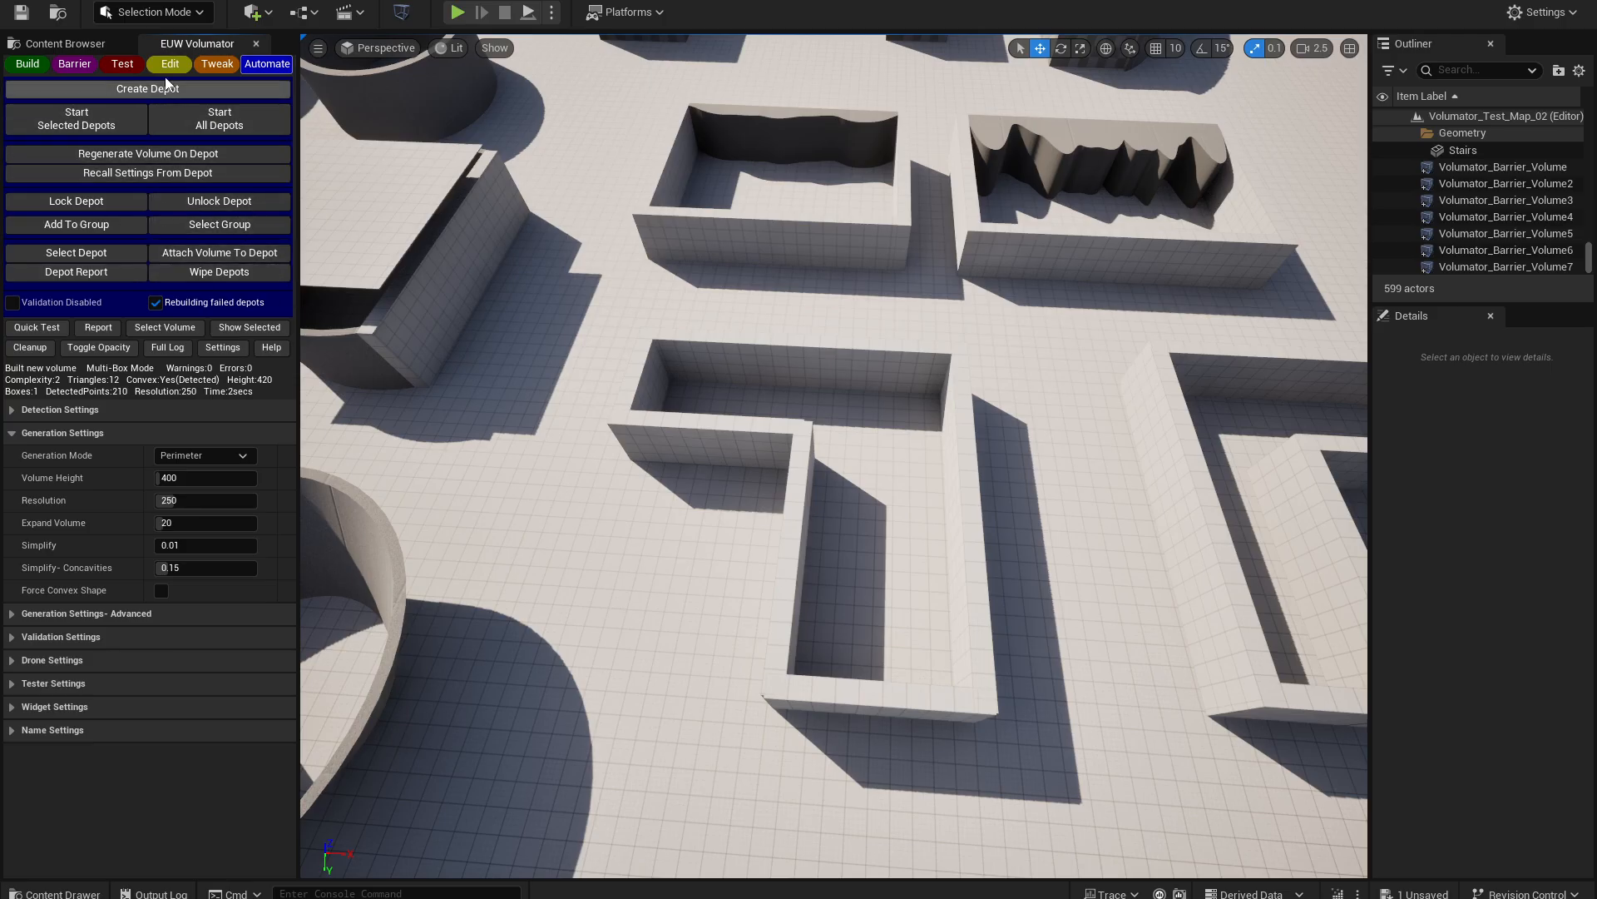
click(216, 66)
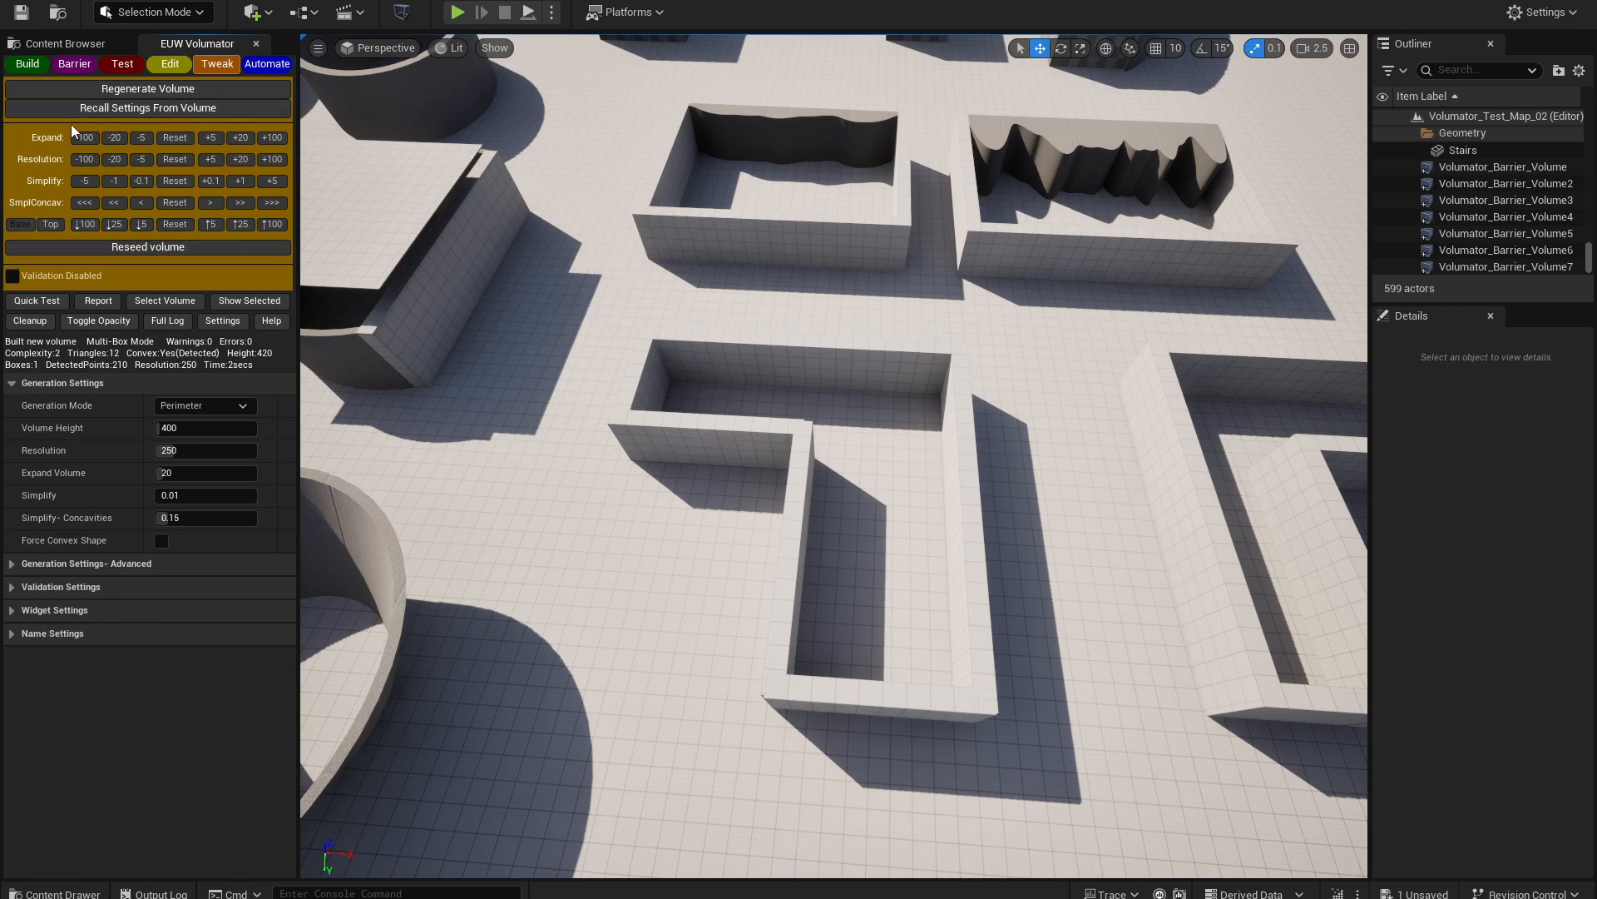
click(170, 64)
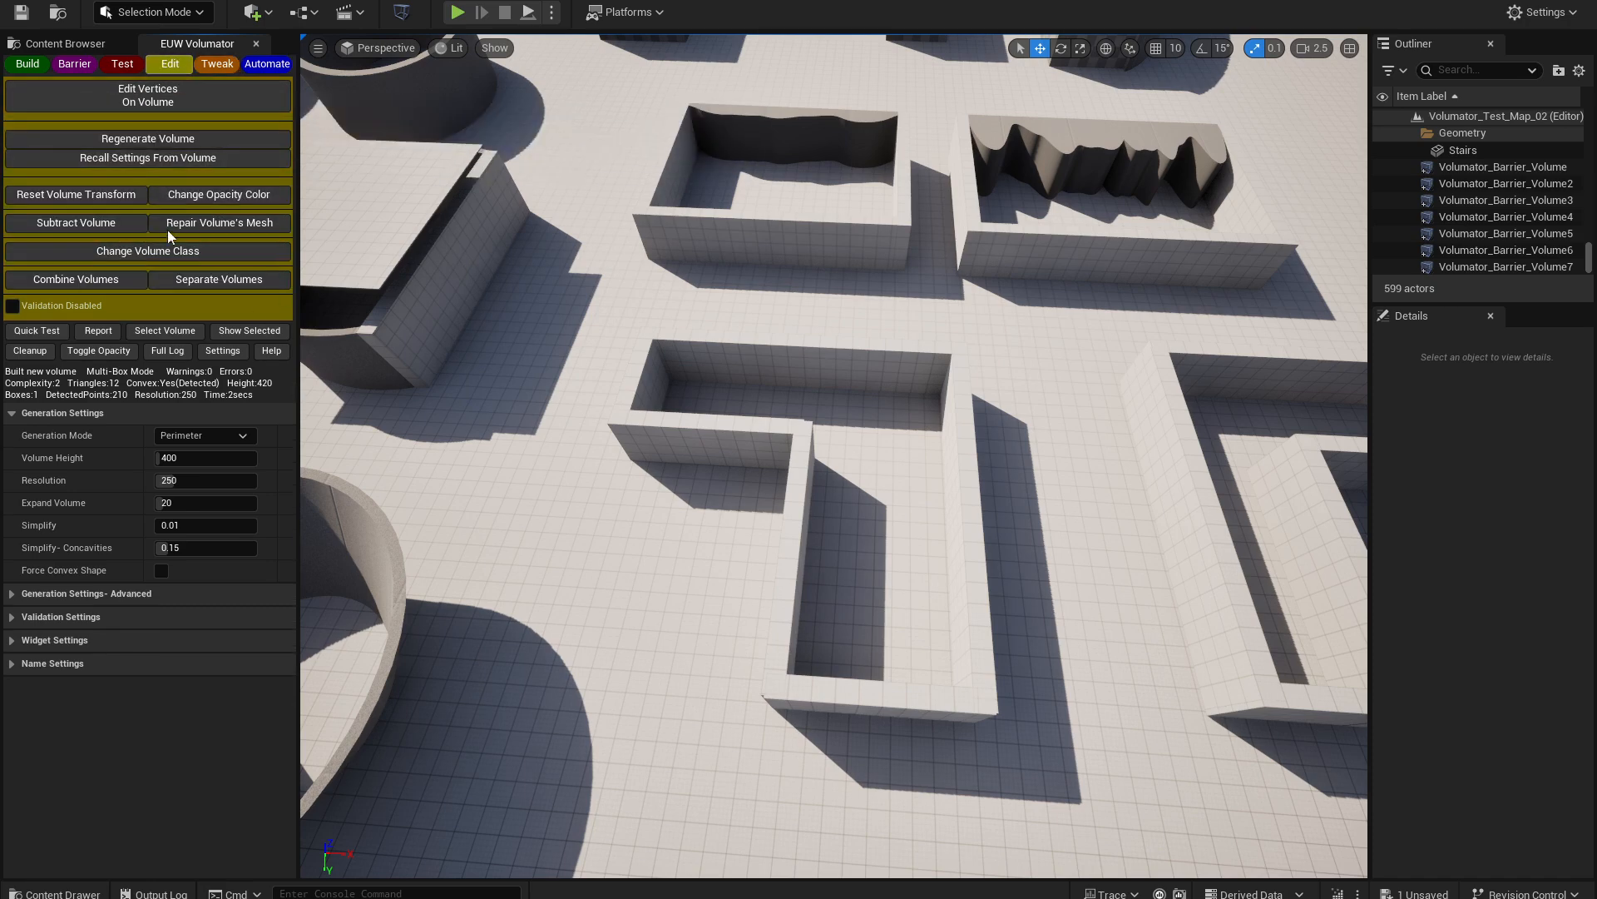
click(216, 64)
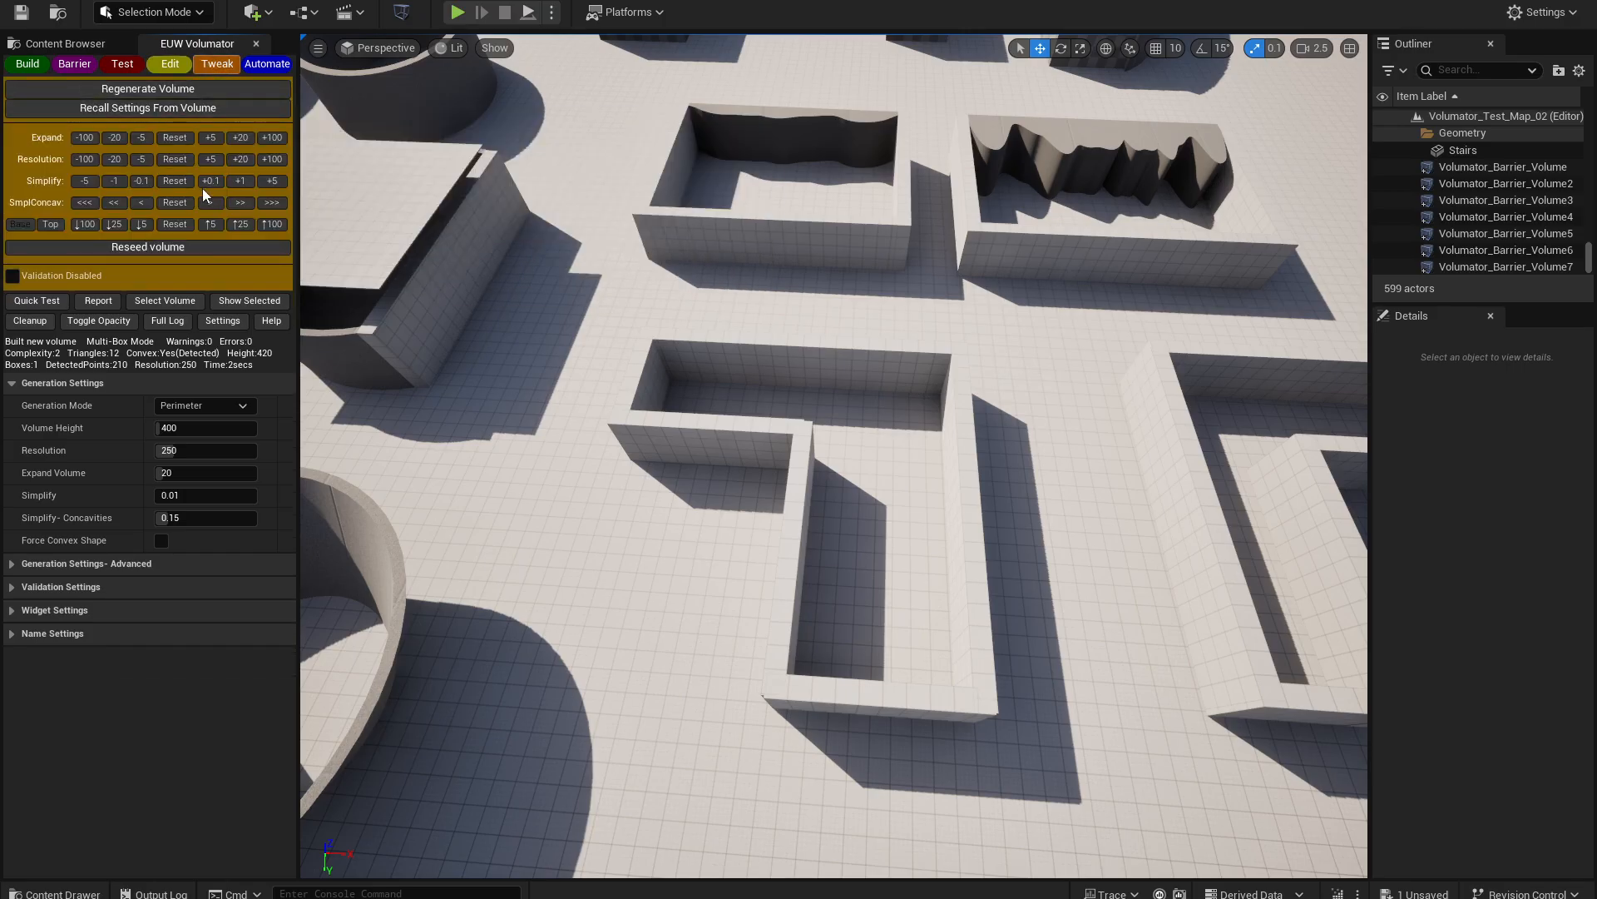
click(170, 70)
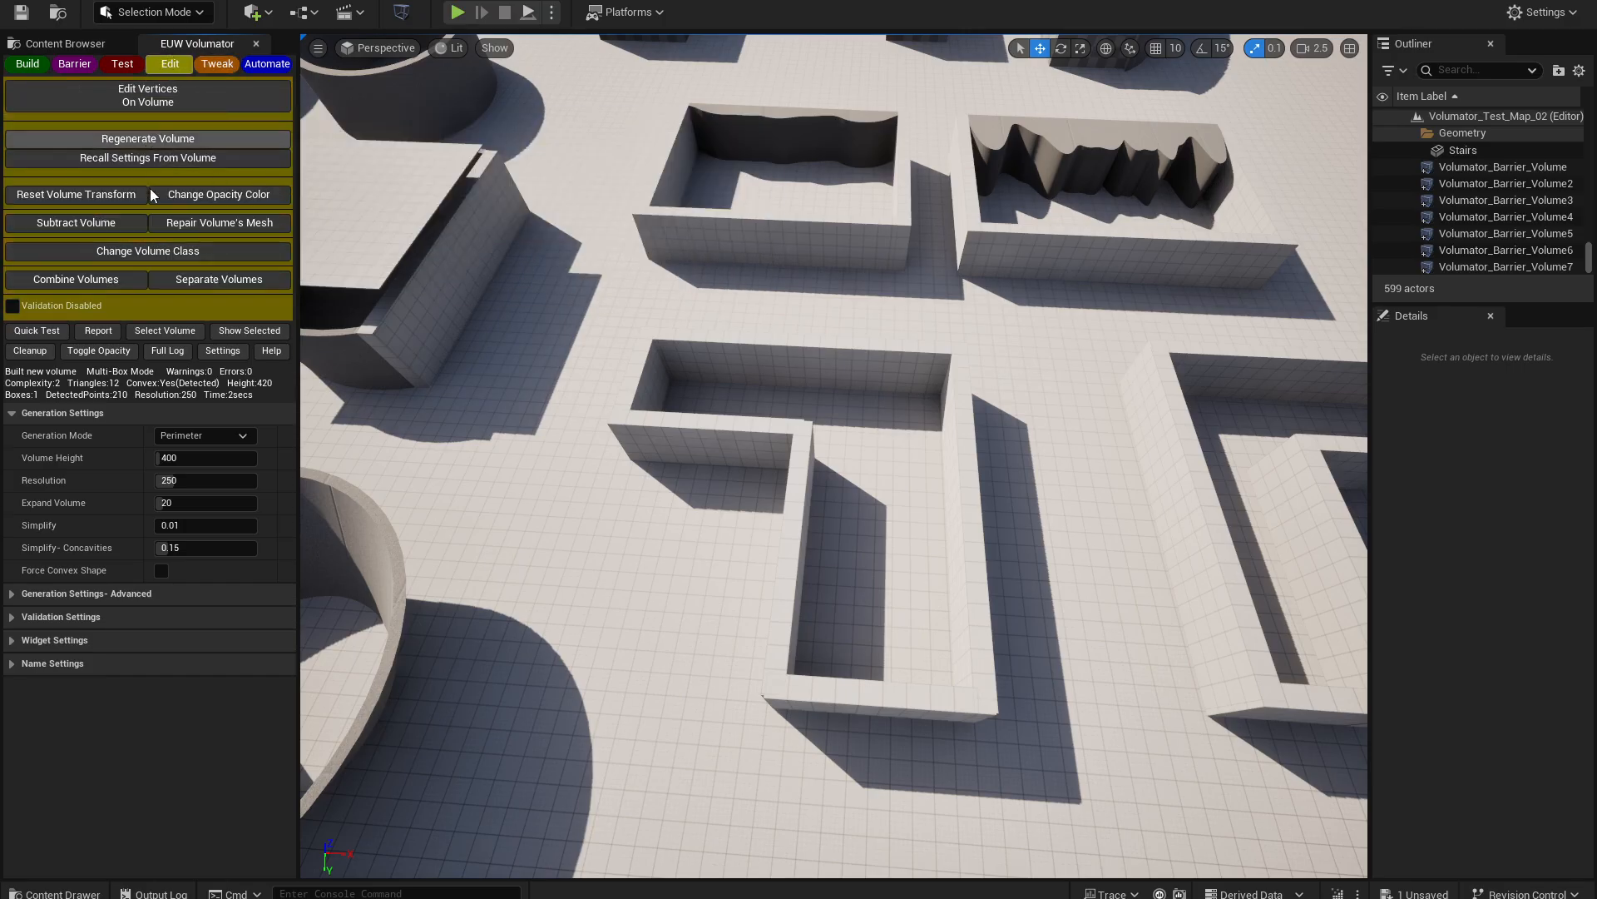
click(27, 64)
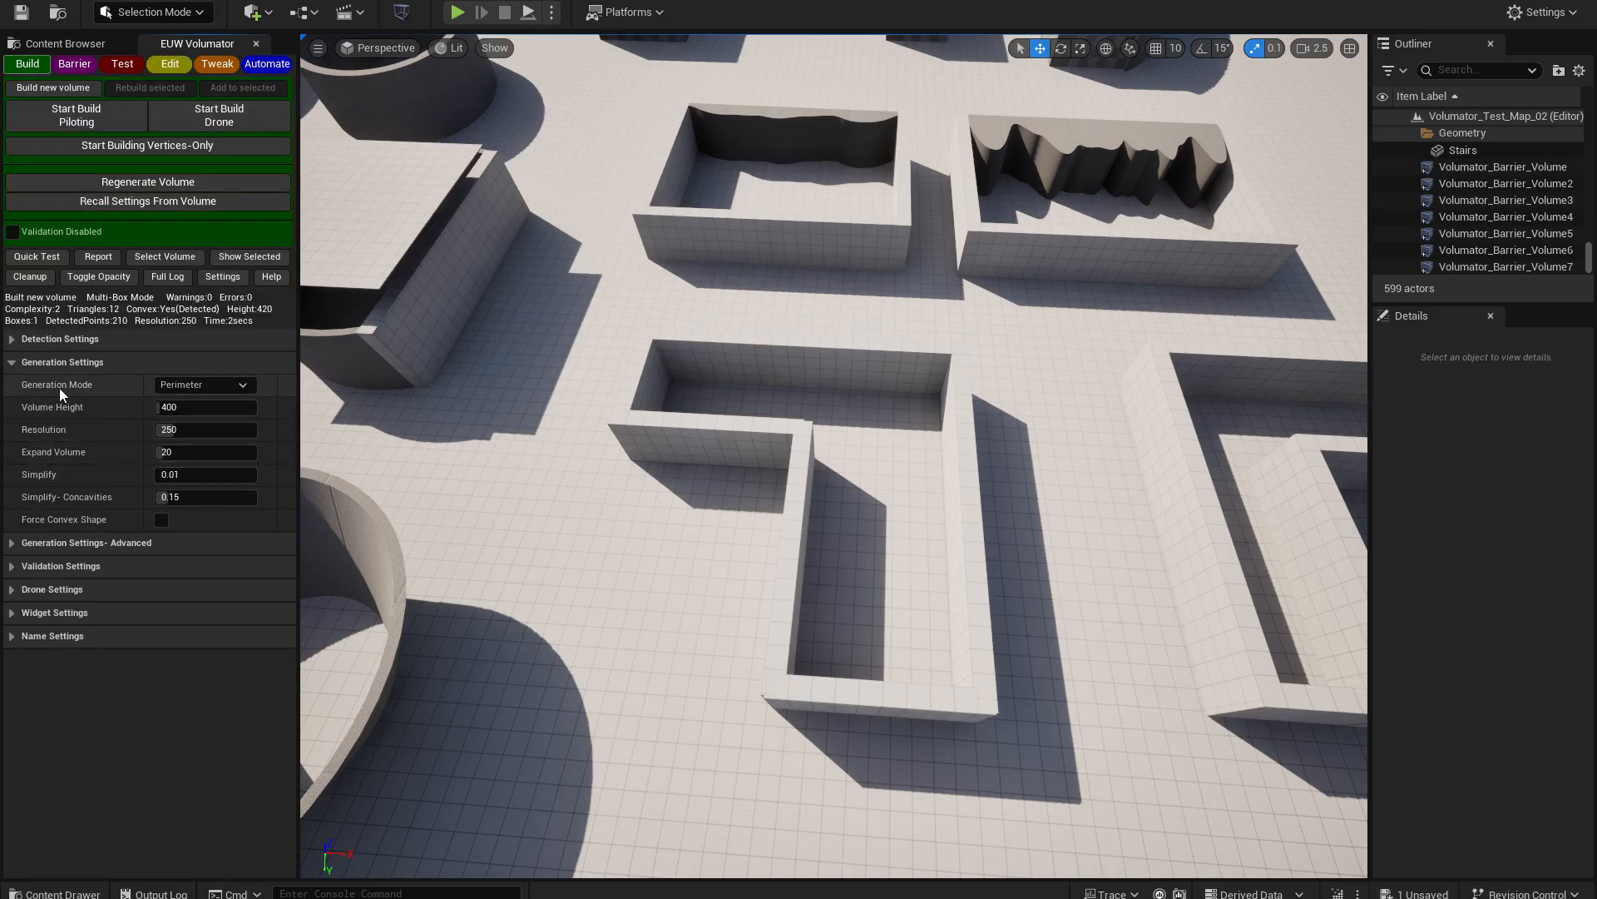
click(202, 385)
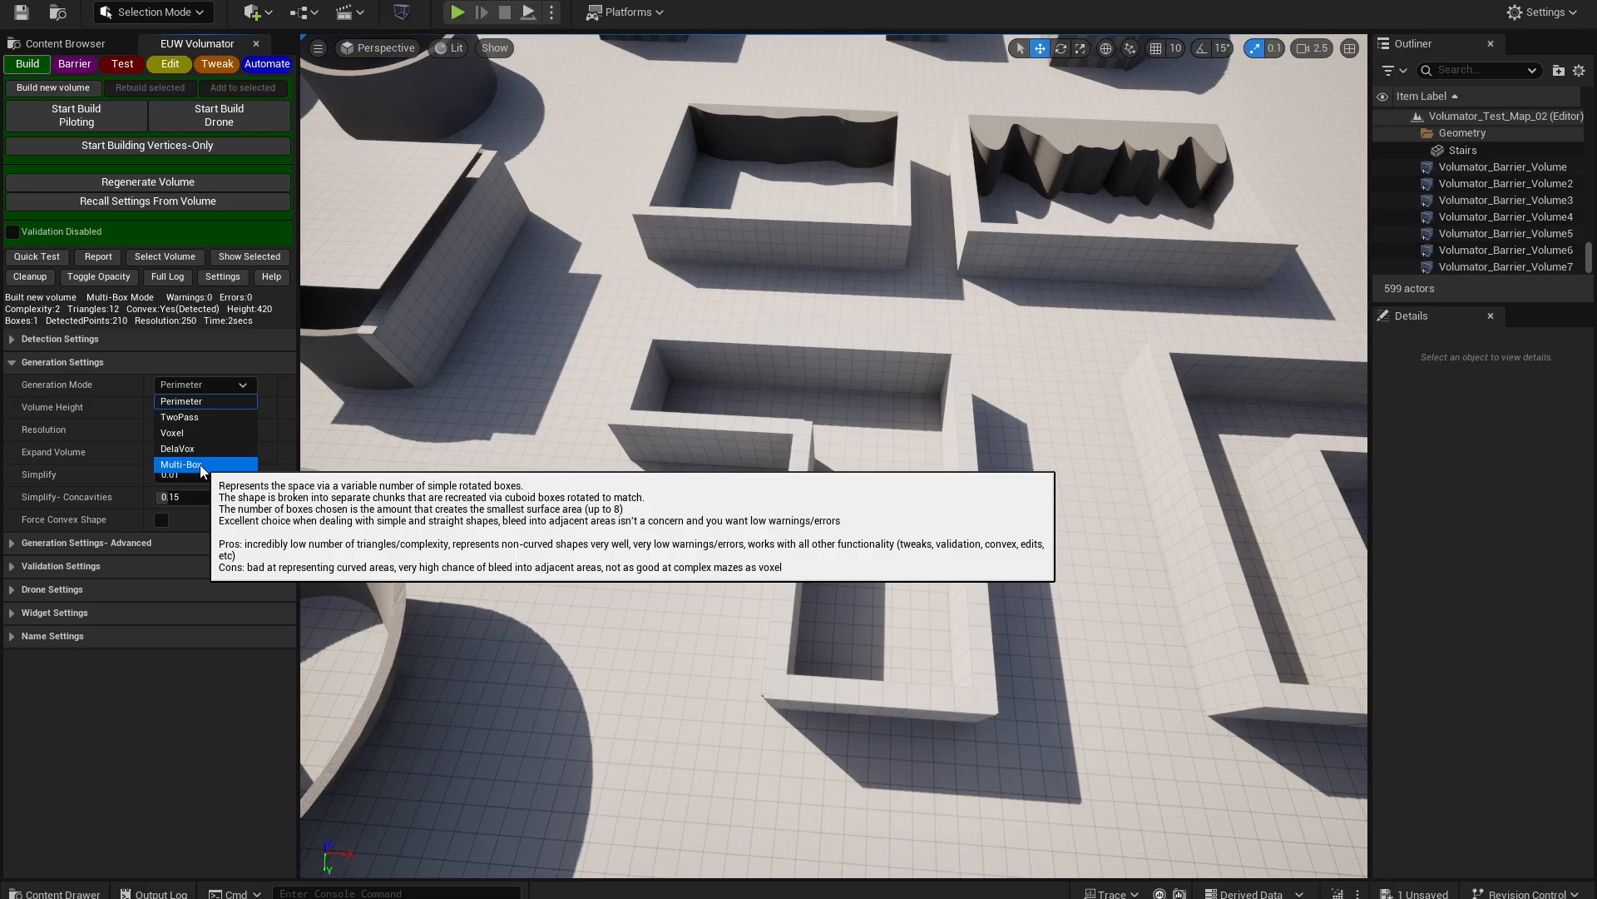
click(73, 391)
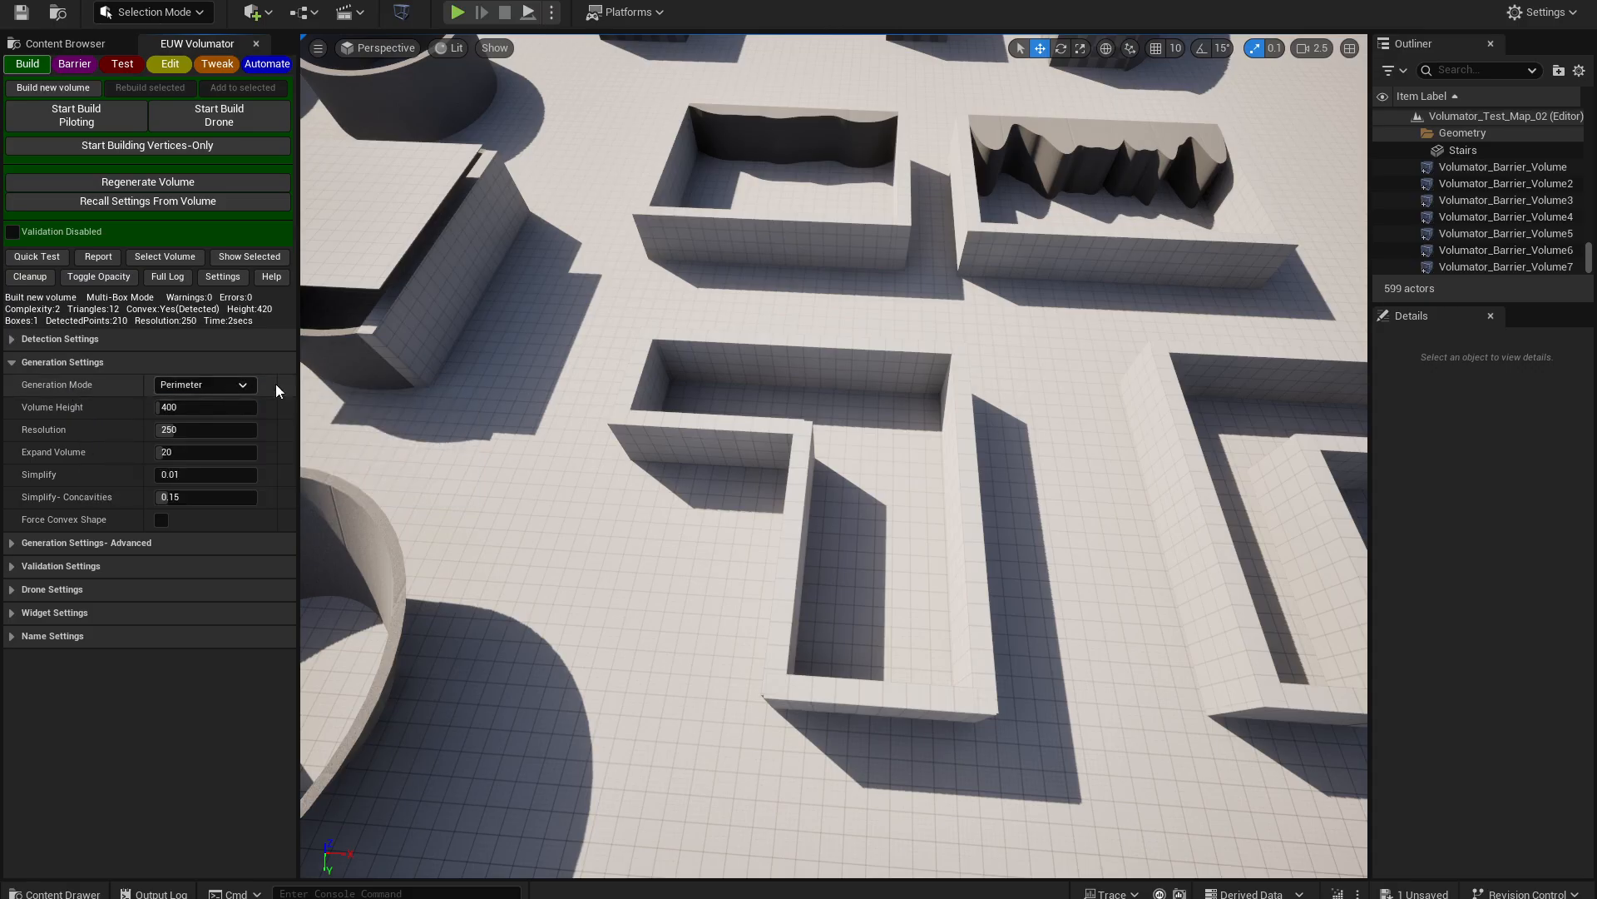
- Build a new volume in Perimeter generation mode inside the L-shaped enclosure with a drone build
right_drag(582, 391, 633, 449)
right_drag(525, 391, 530, 378)
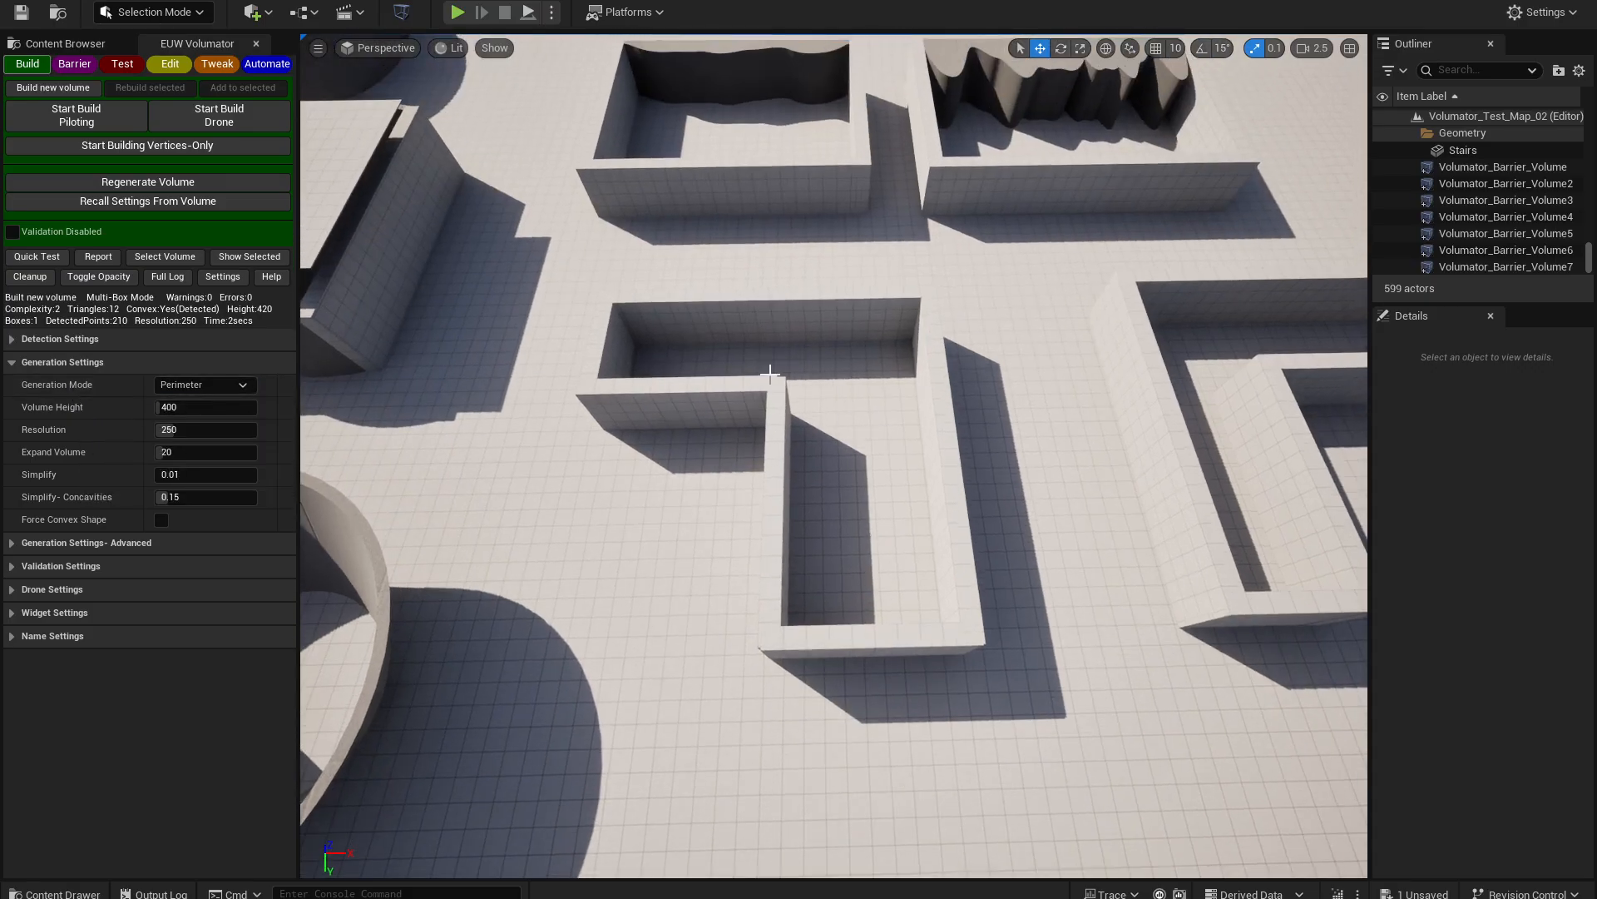
right_drag(807, 411, 650, 361)
right_drag(824, 388, 832, 233)
click(253, 125)
right_drag(355, 197, 356, 370)
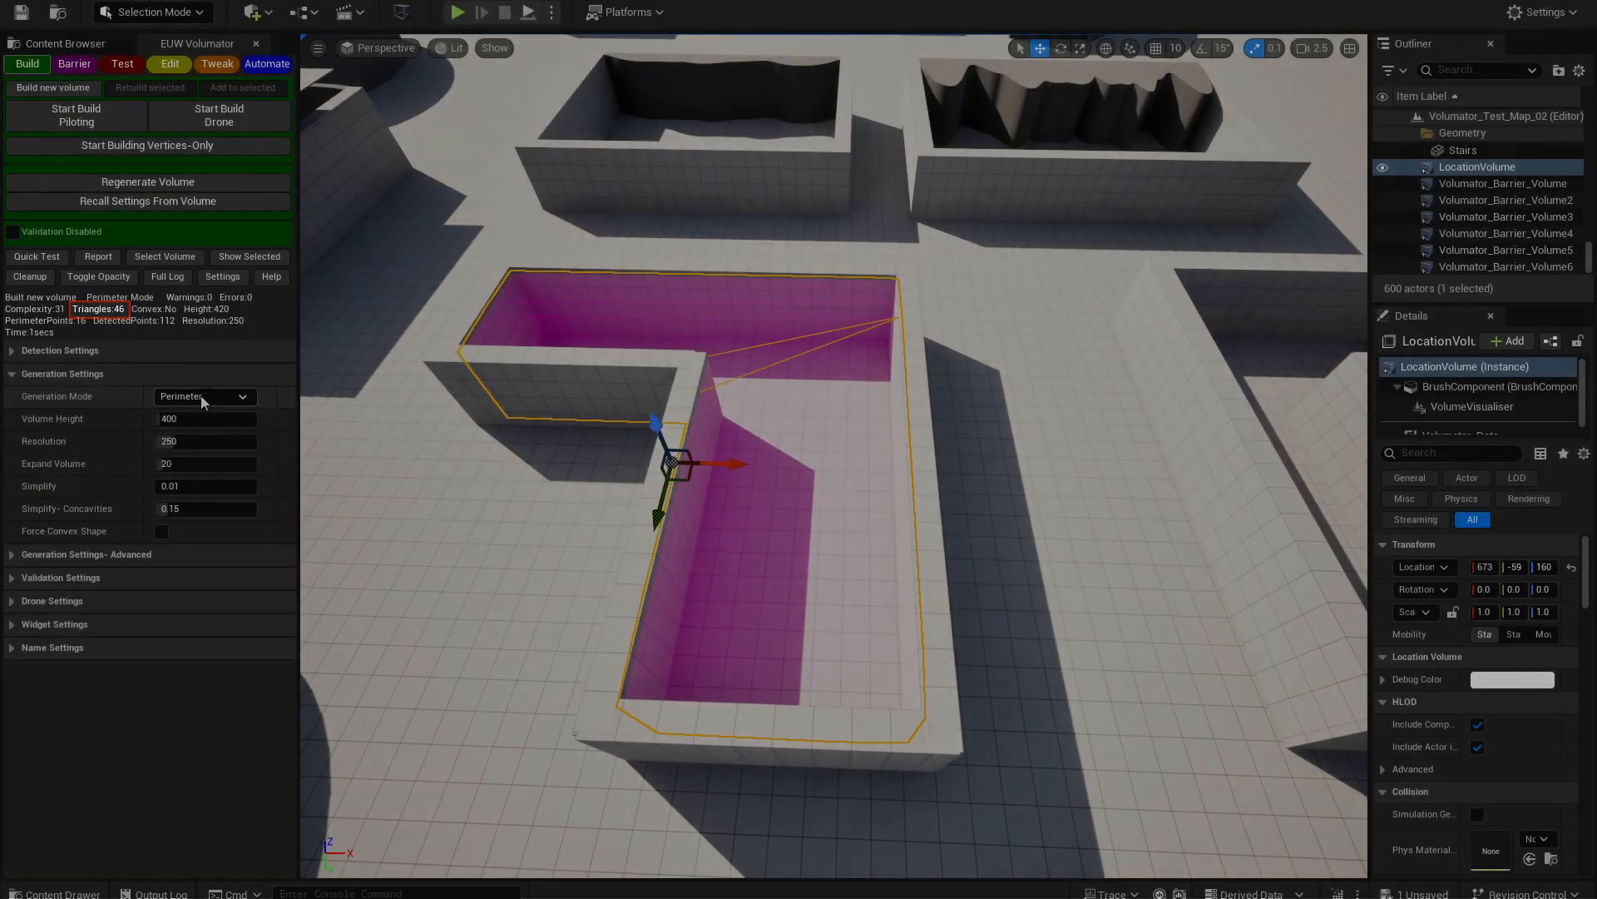
- Set the generation mode to Multi-Box and regenerate the L-shaped enclosure's volume
click(201, 396)
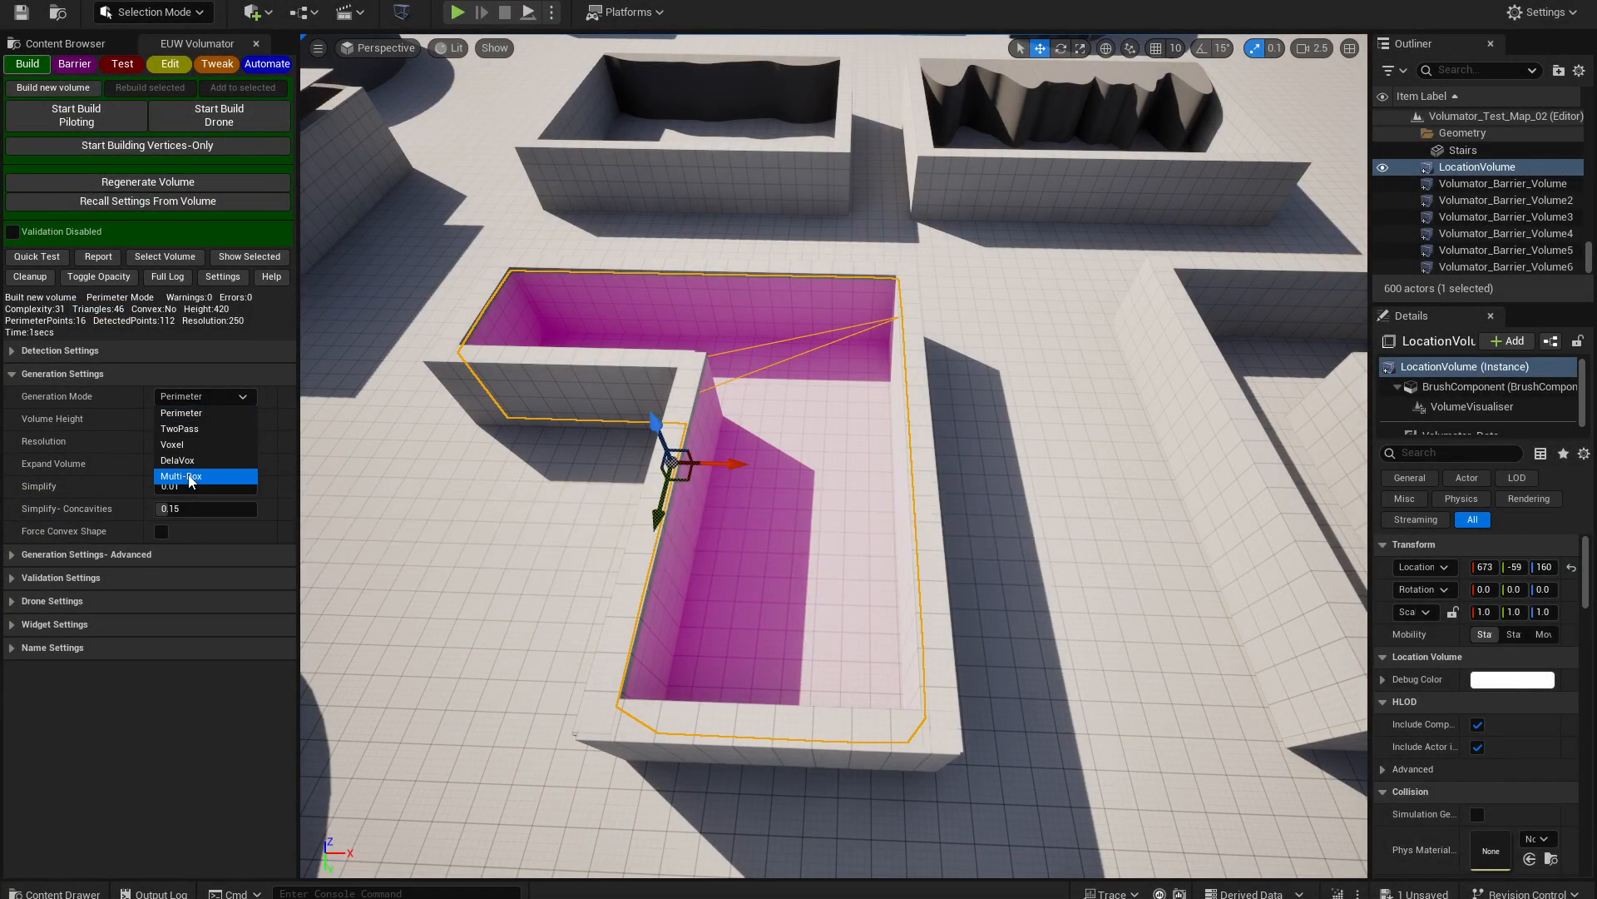
click(196, 479)
click(229, 182)
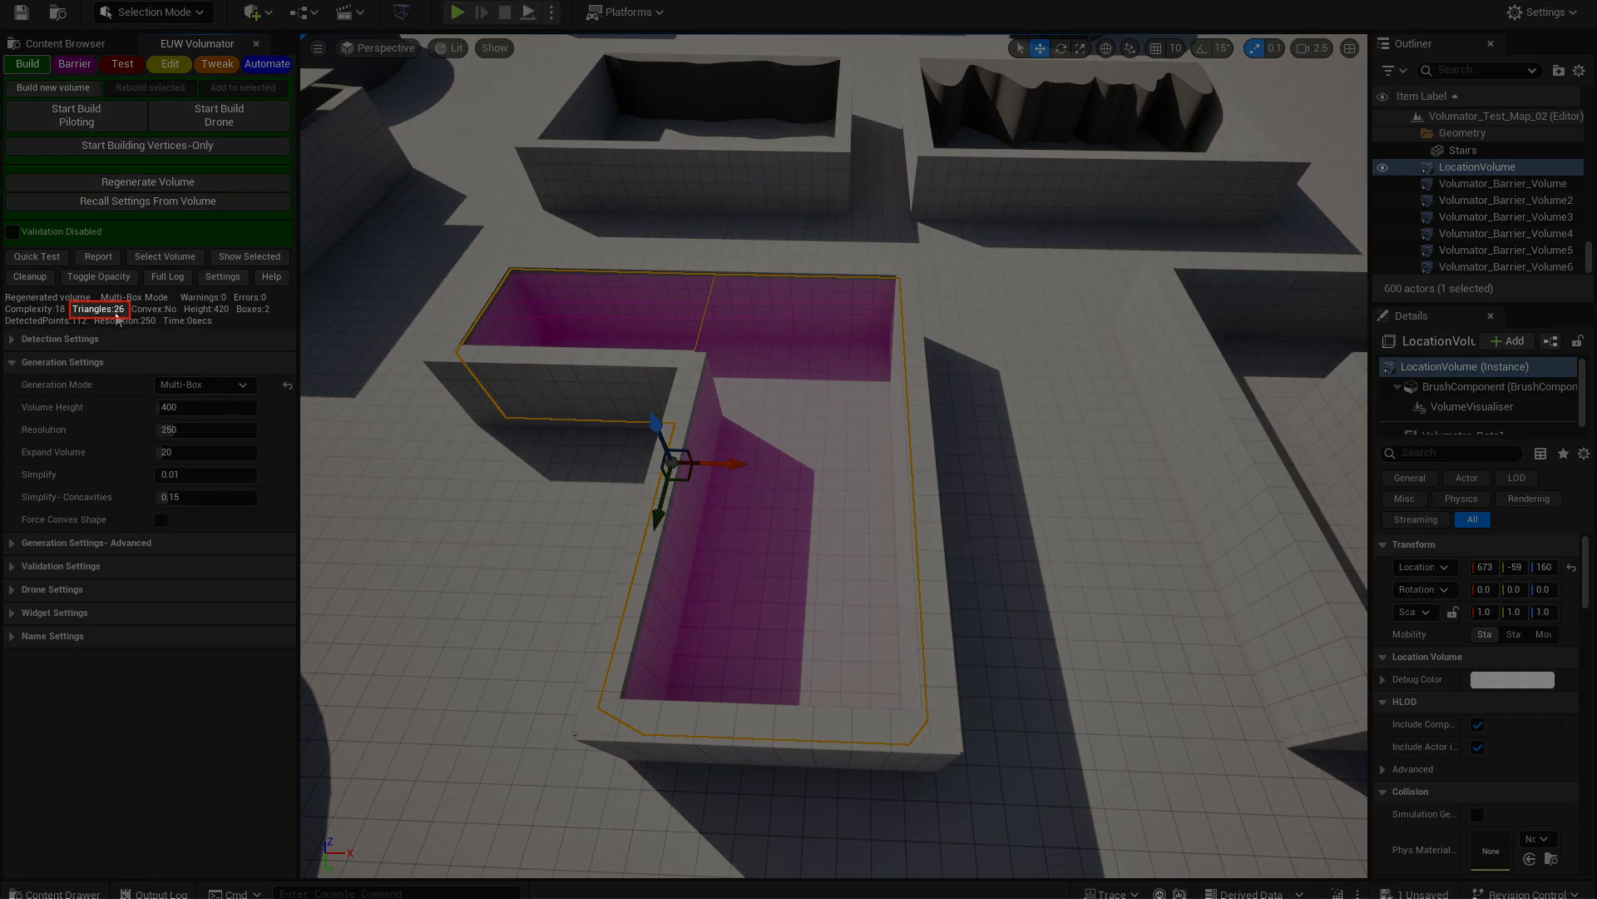
right_drag(583, 416, 583, 366)
right_drag(461, 461, 497, 416)
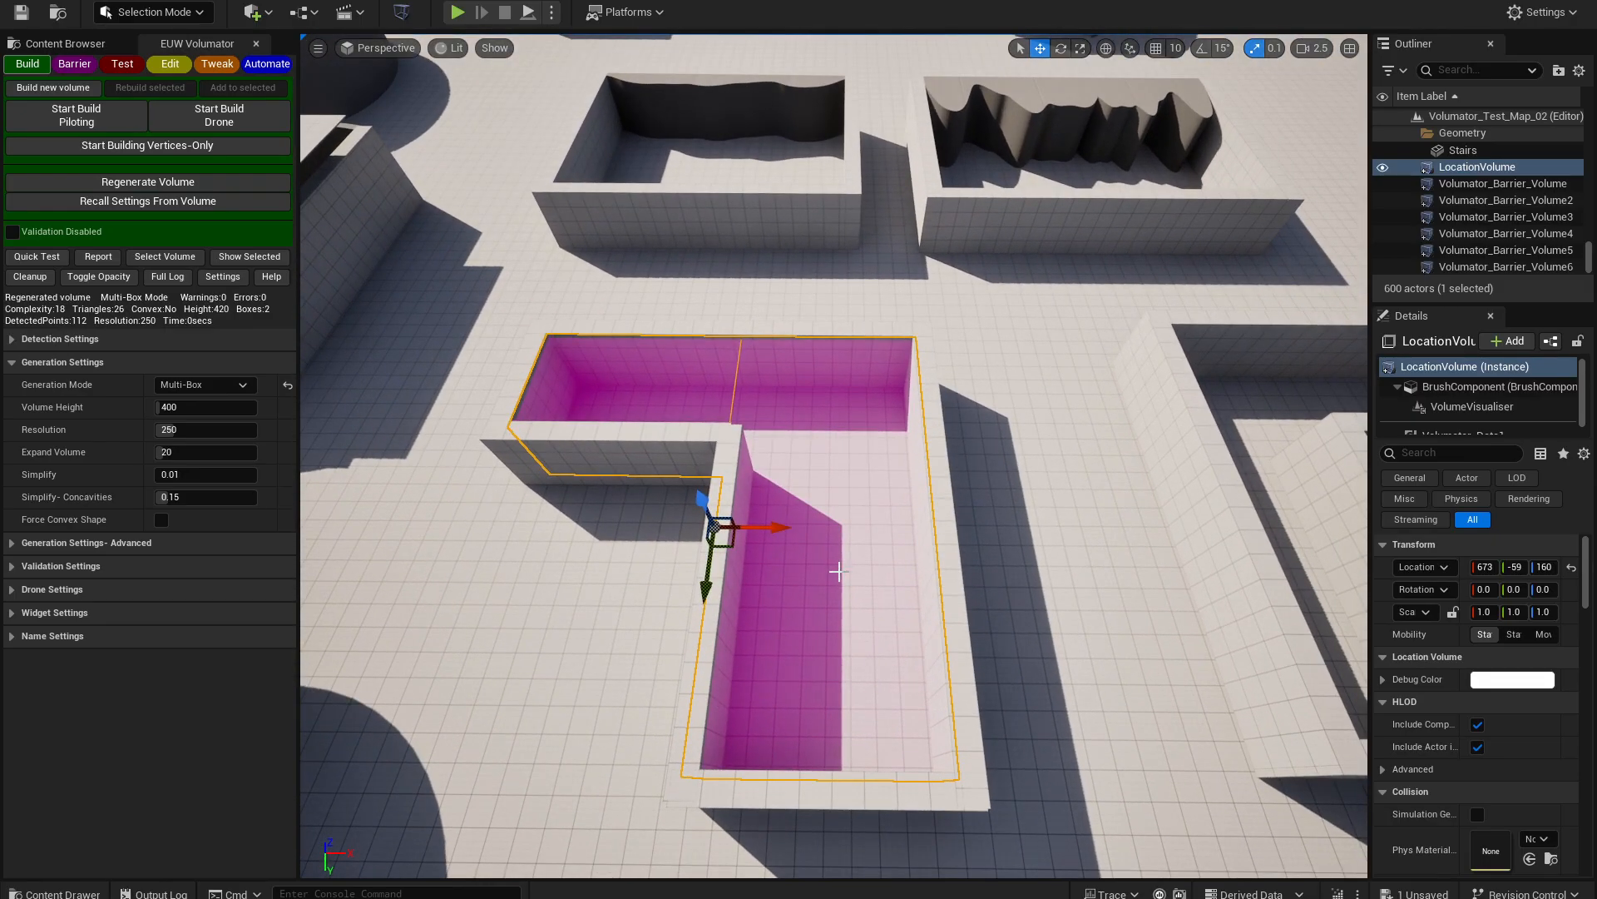
- Set the generation mode to Perimeter and build a new volume inside the curved-wall enclosure with a drone build
right_drag(594, 568, 528, 487)
key(w)
key(q)
click(221, 388)
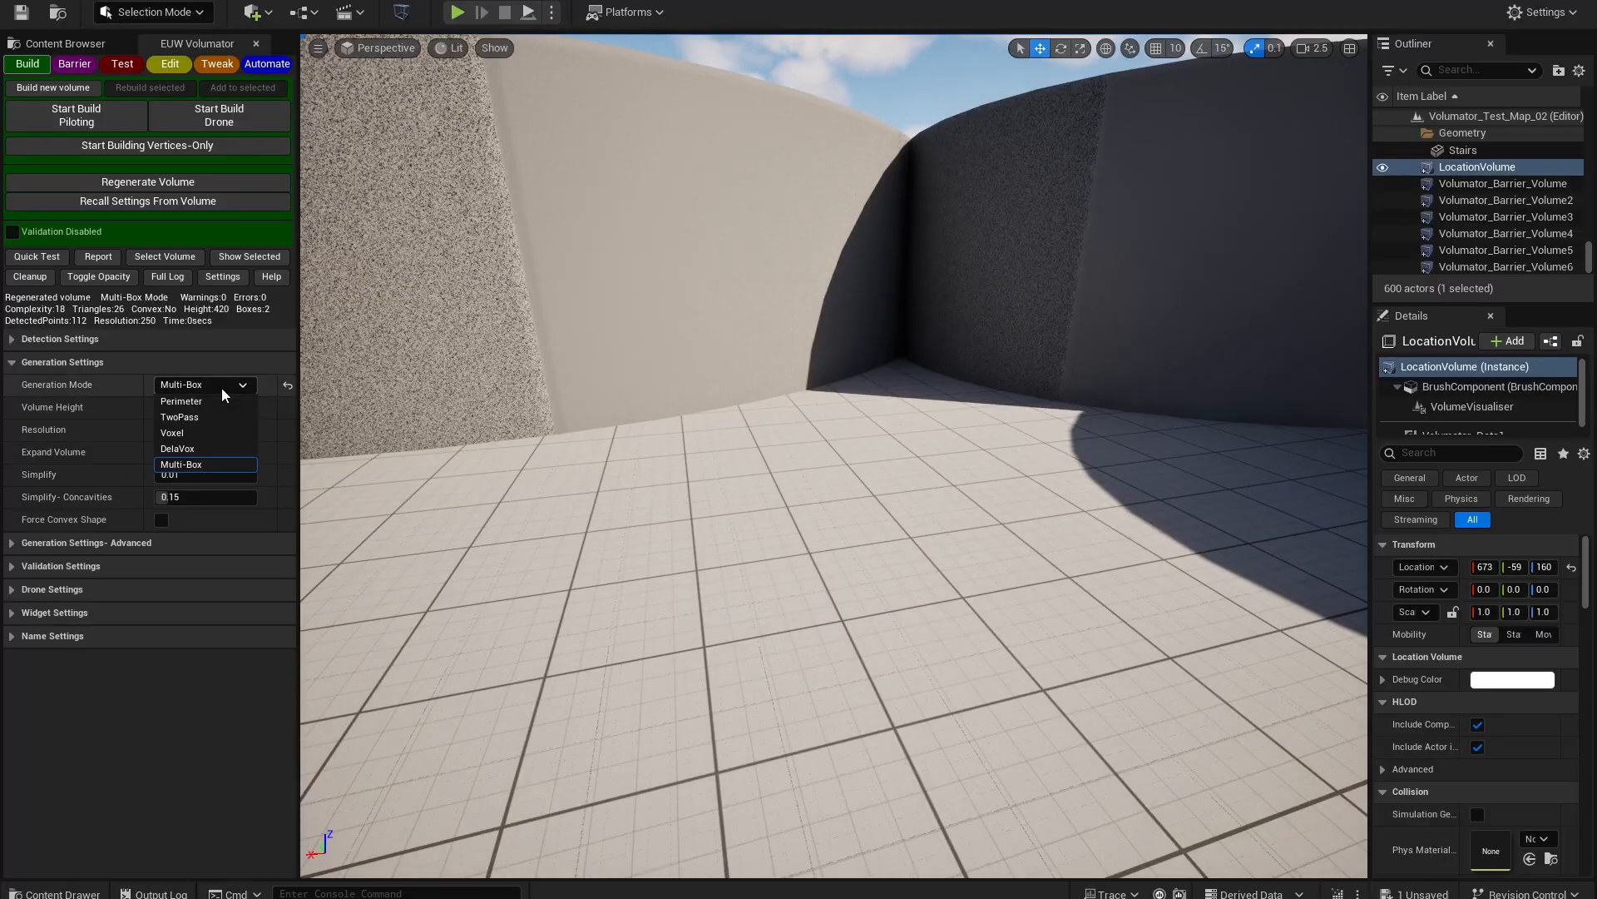
click(206, 404)
click(219, 118)
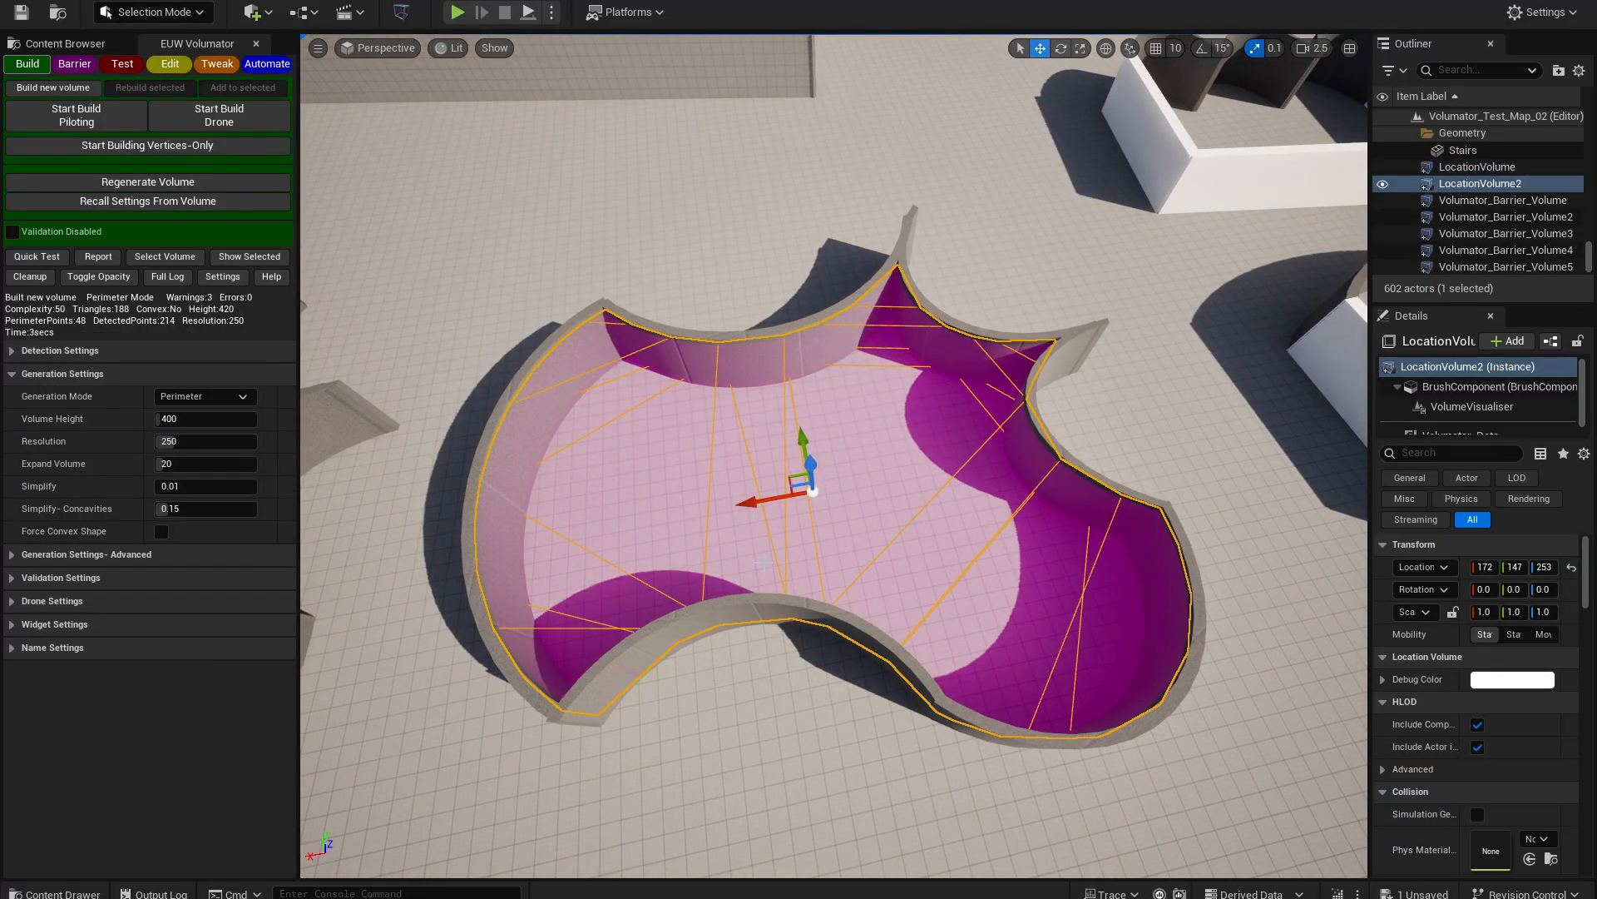
- Regenerate the curved-wall enclosure's volume in Multi-Box generation mode and inspect its fit around the walls
right_drag(764, 563, 760, 573)
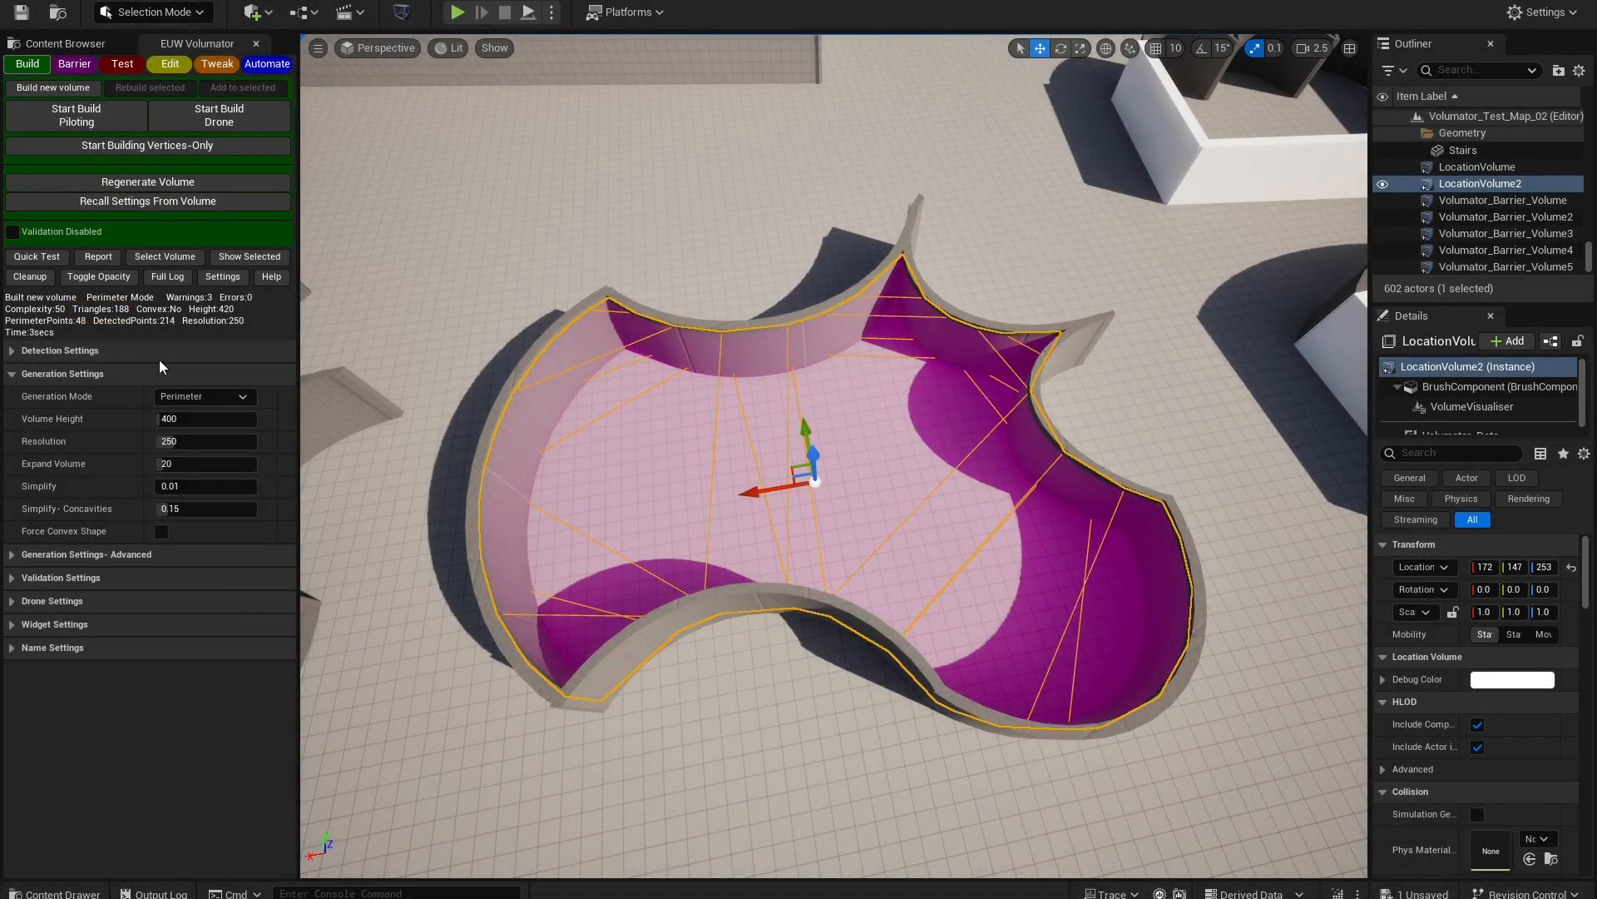
click(204, 396)
click(198, 476)
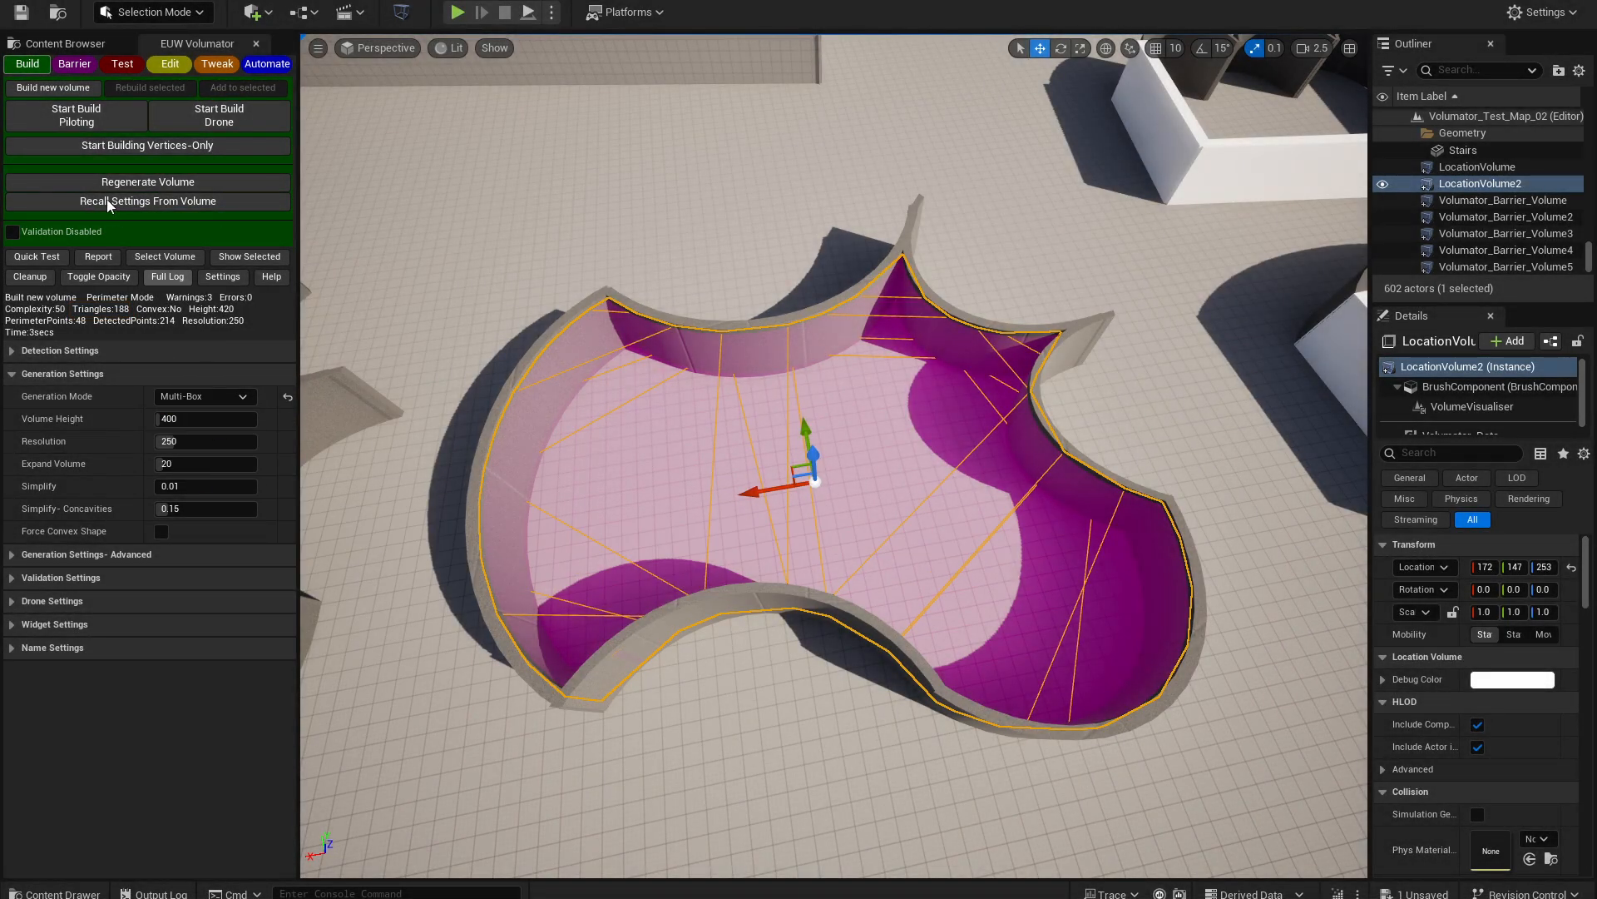
click(163, 180)
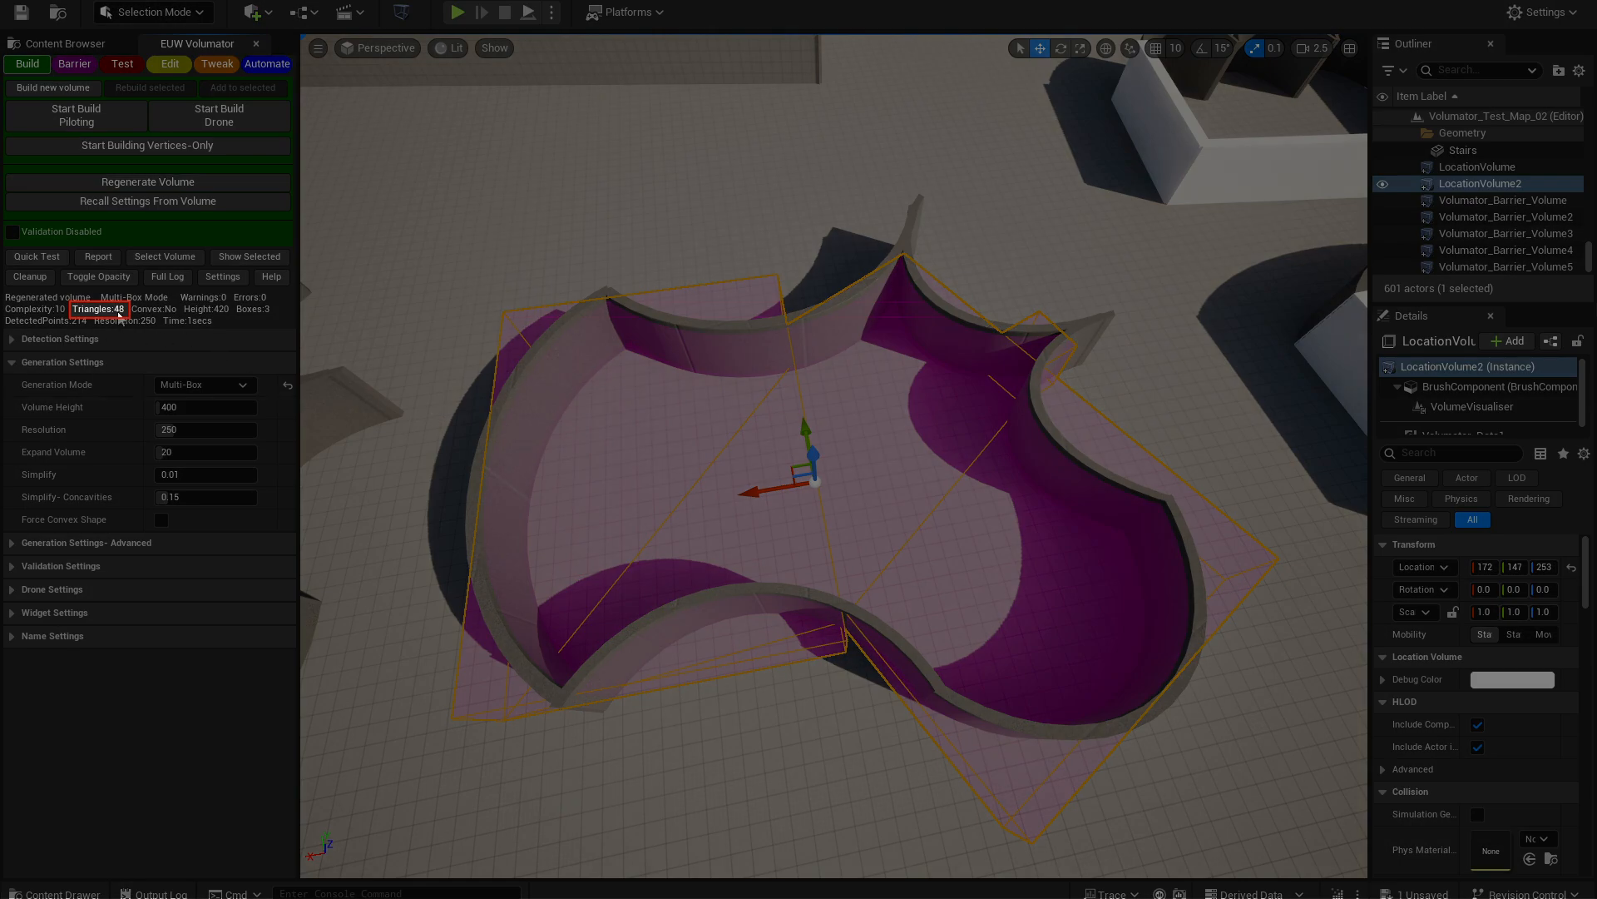
alt+drag(458, 521, 965, 524)
alt+drag(580, 514, 557, 487)
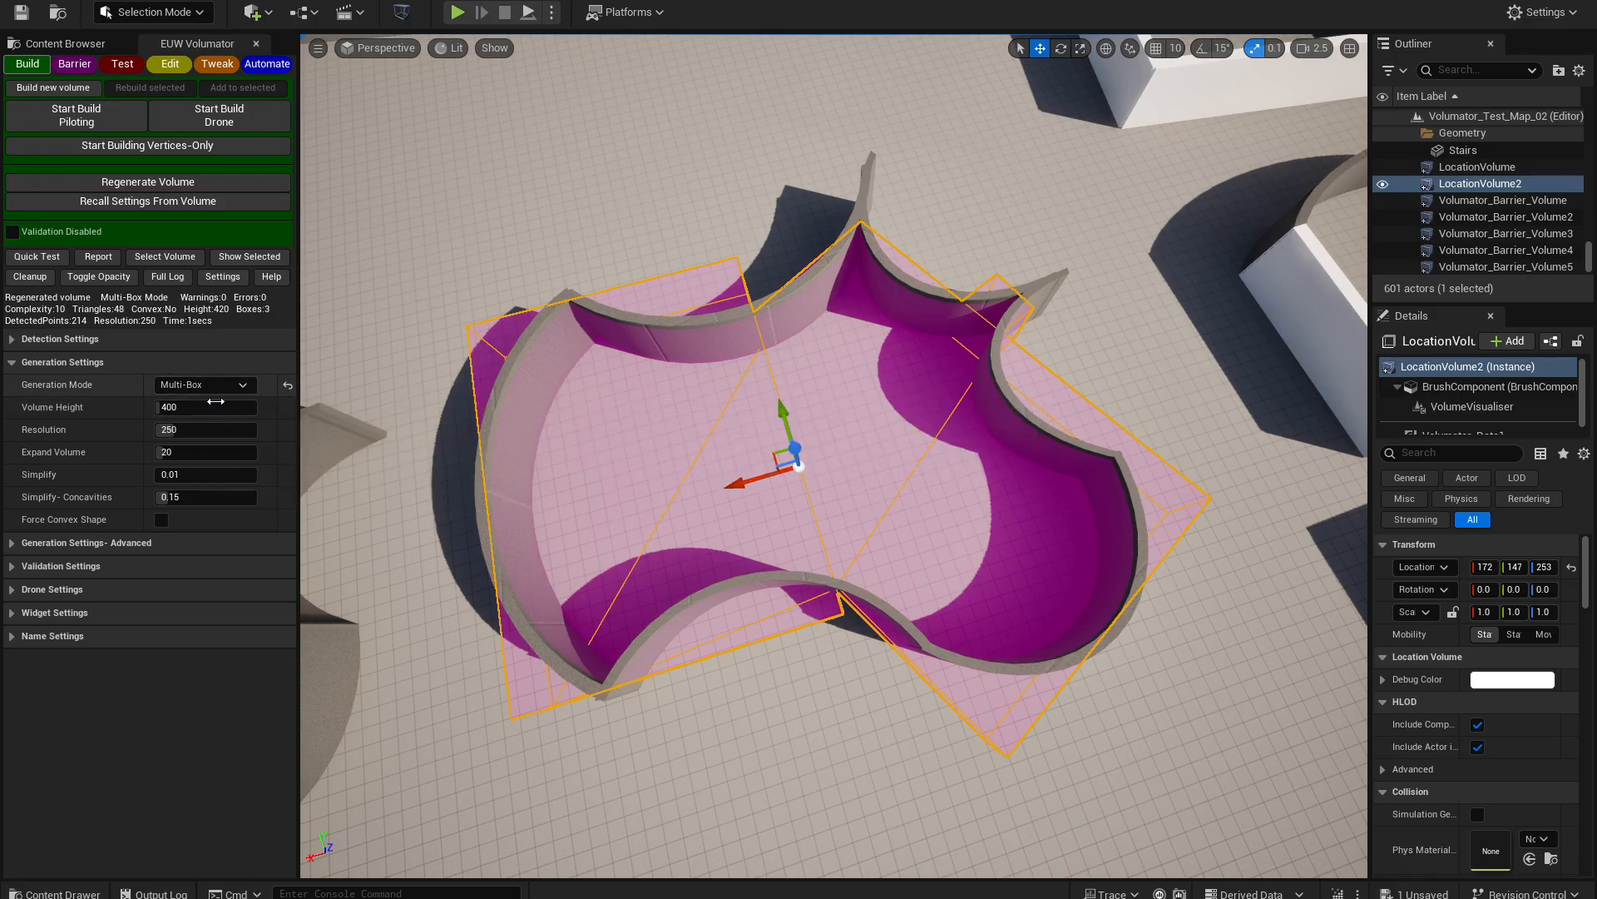
- Tweak the curved-wall volume's resolution down to 210 in increments of 20
click(217, 63)
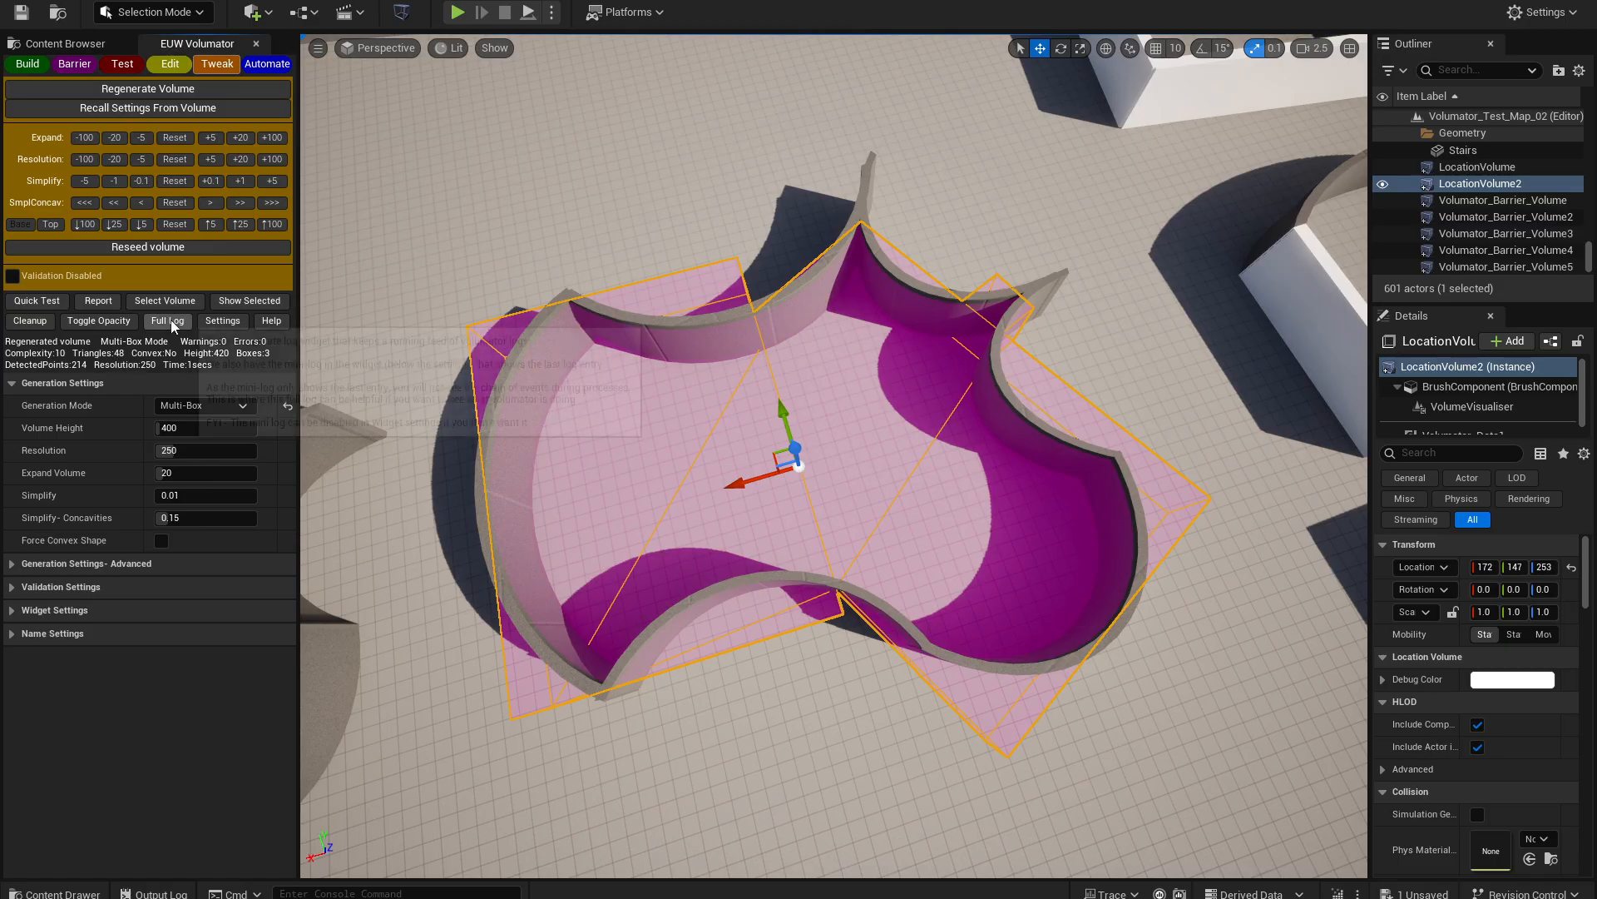
click(112, 159)
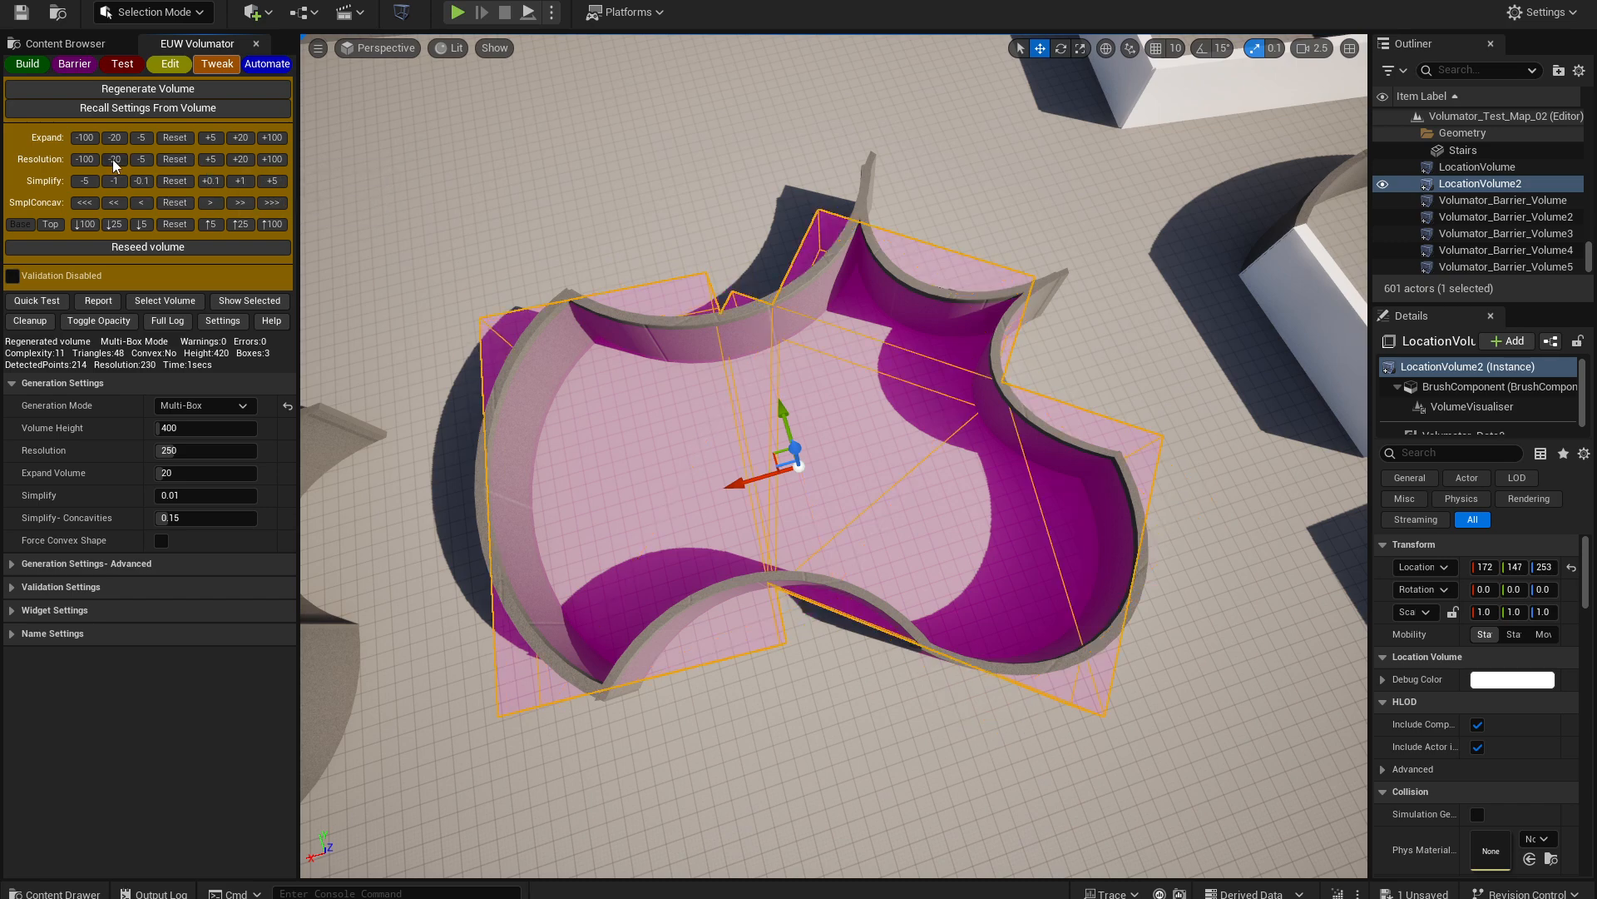
click(113, 159)
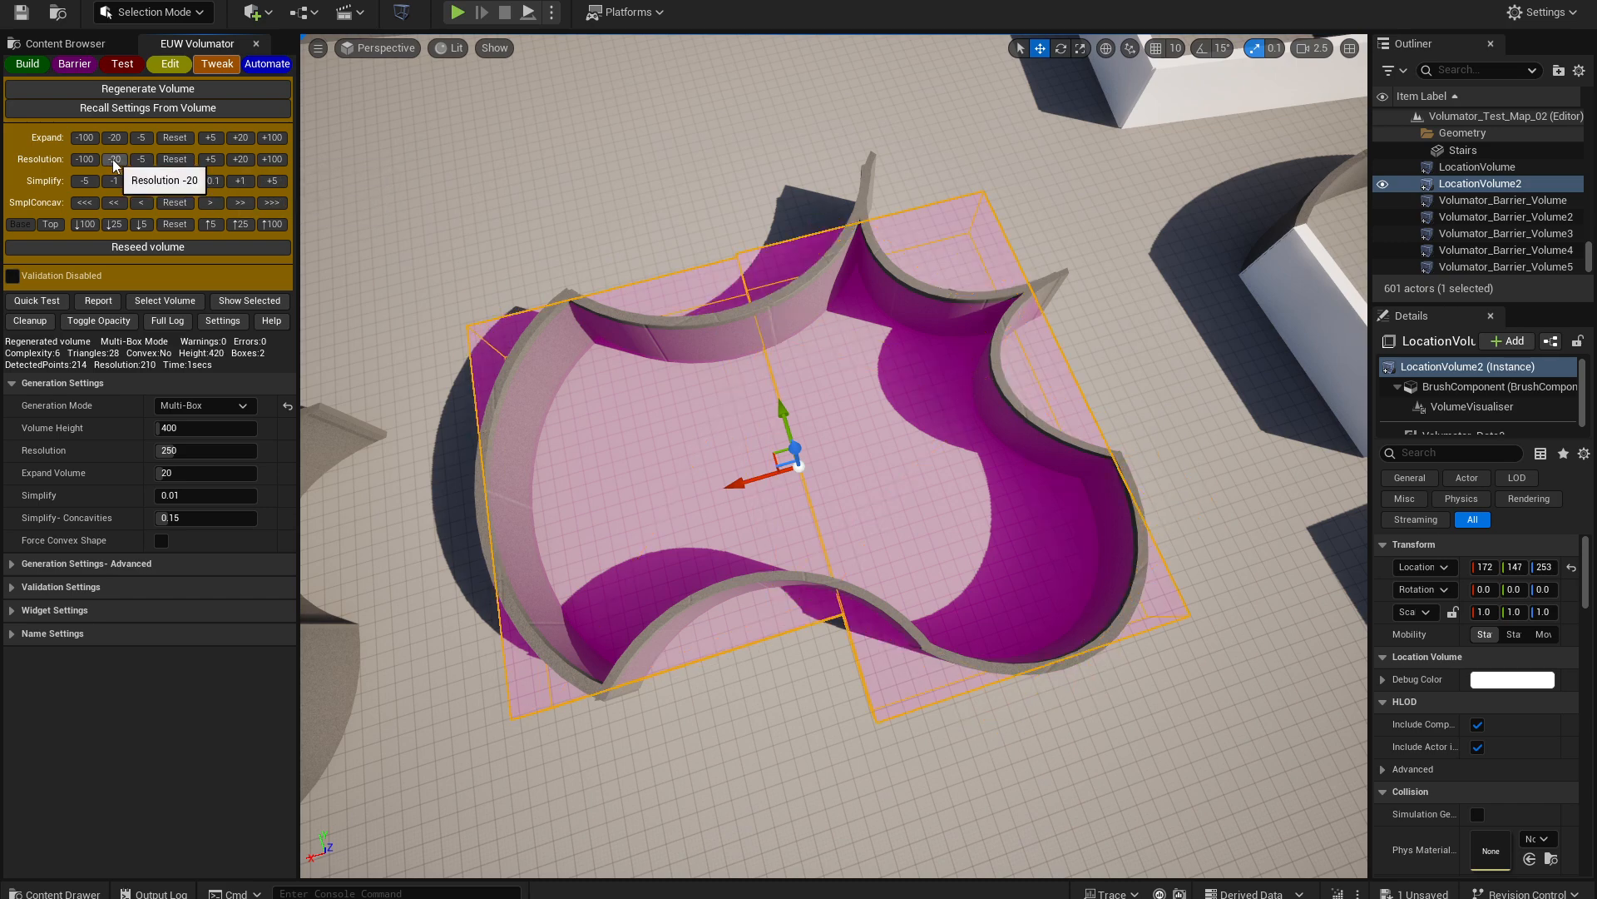
- Raise the curved-wall volume's resolution to 395 using increments of 100, 20 and 5
click(269, 162)
click(239, 159)
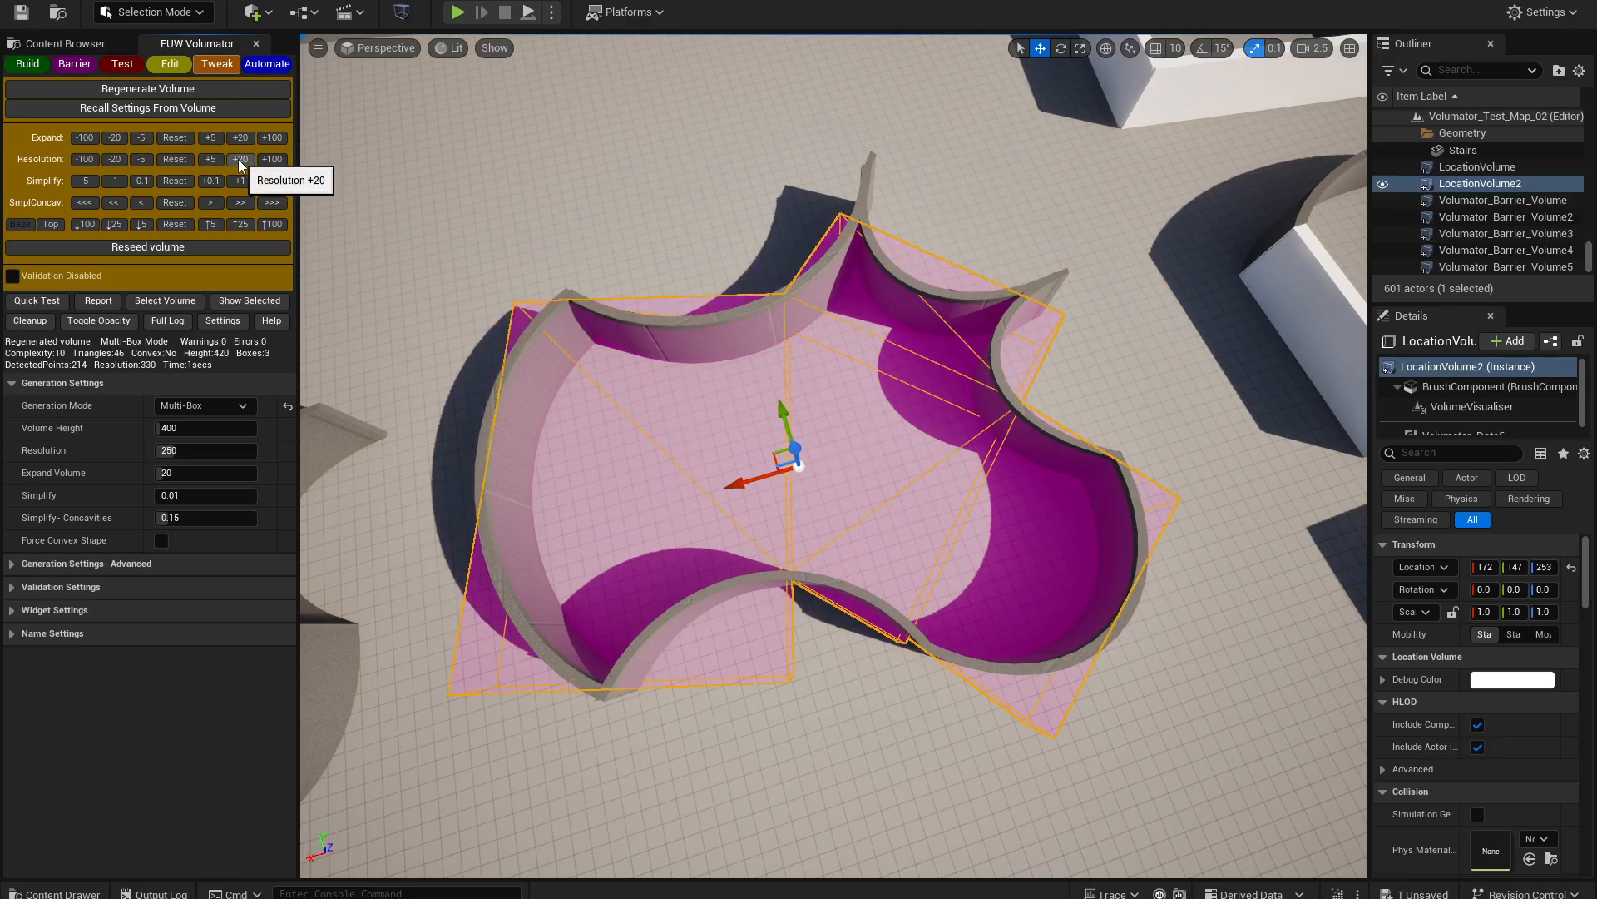
click(239, 159)
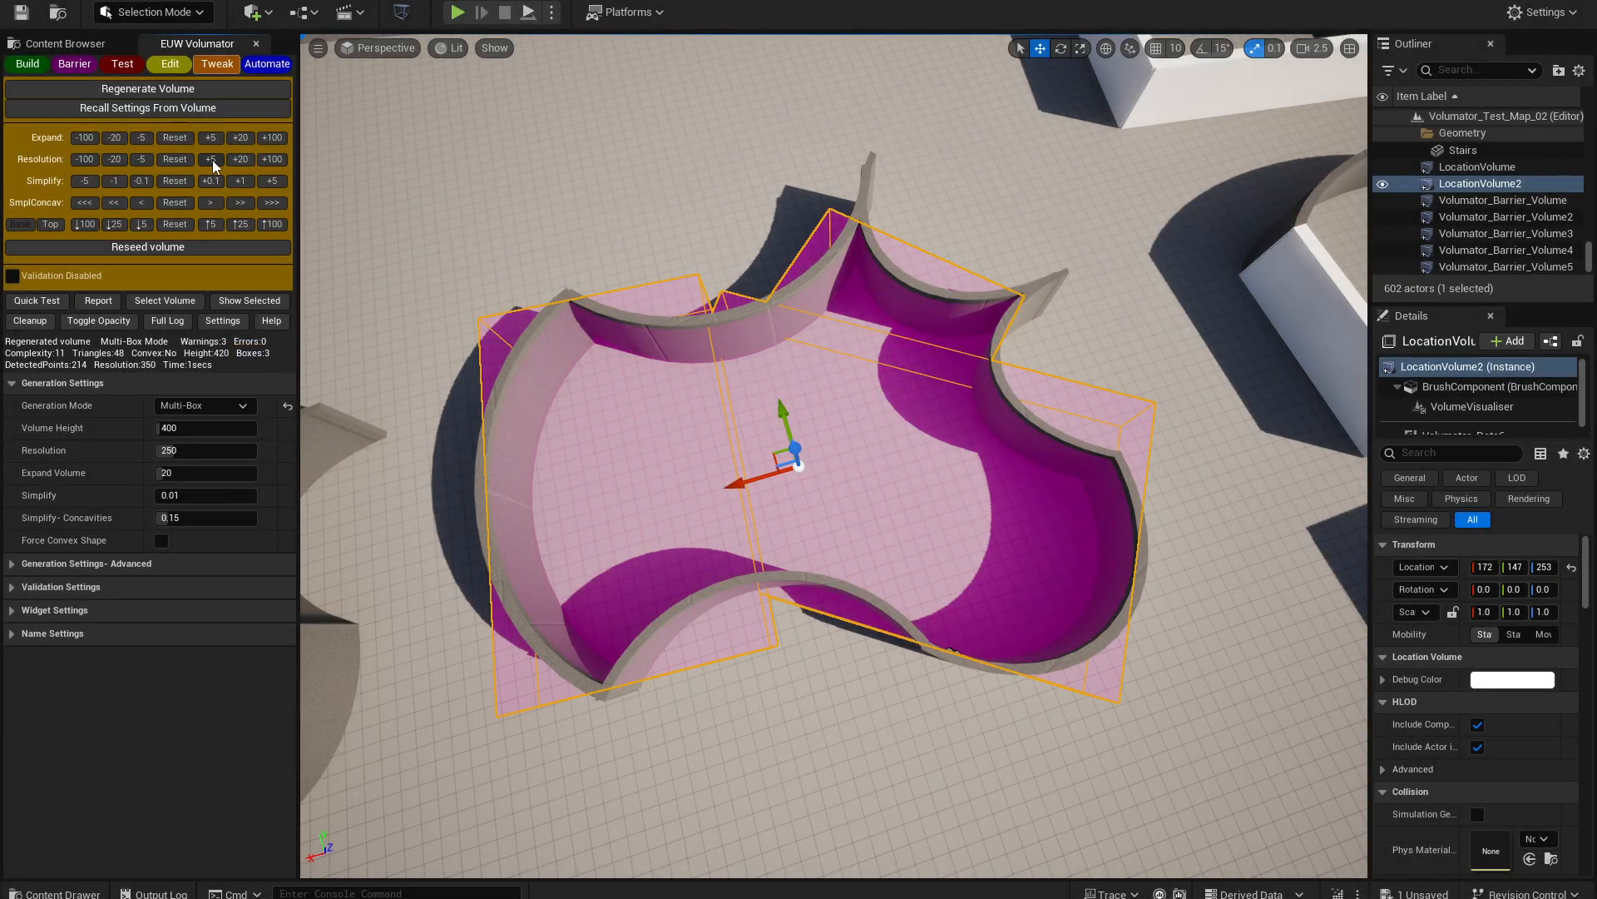
click(212, 159)
click(239, 160)
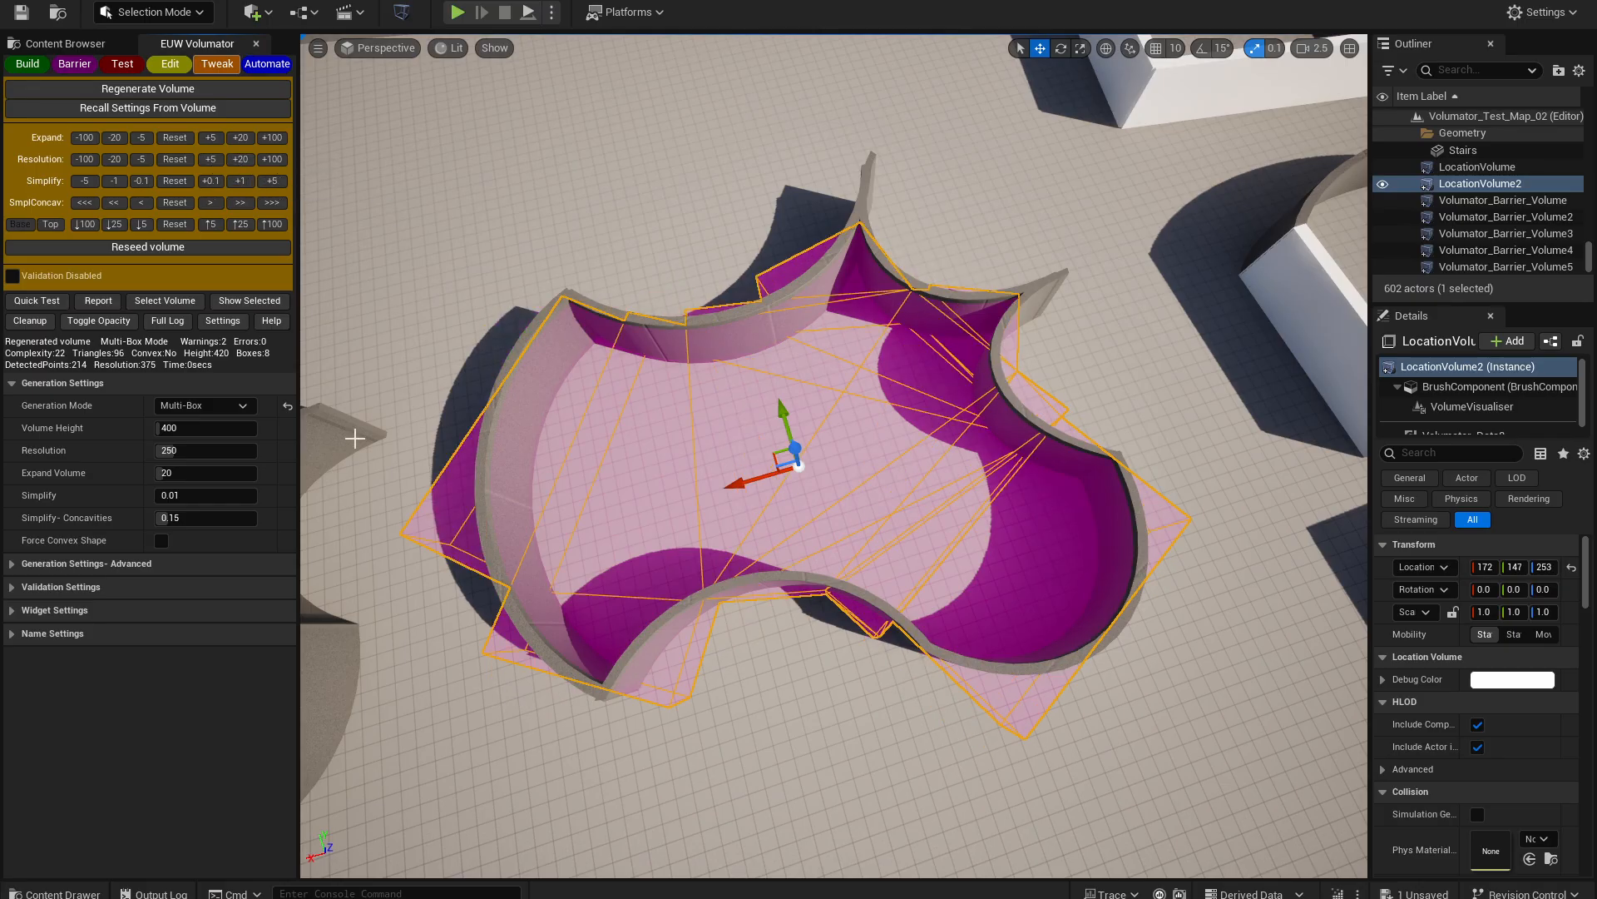
click(251, 158)
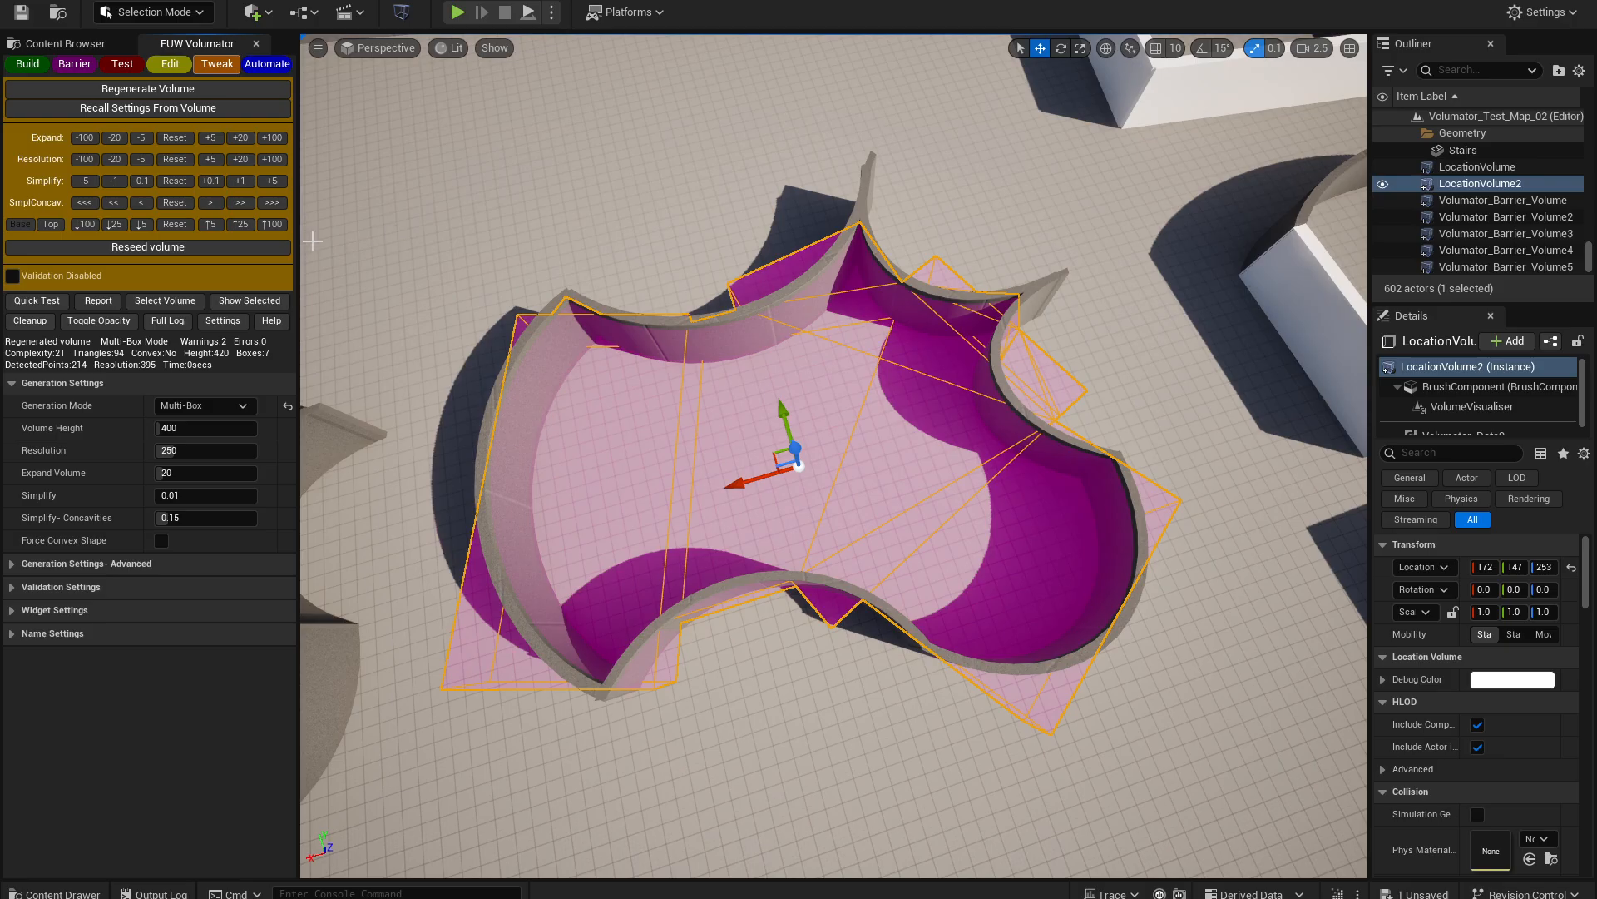
- Try expanding the curved-wall volume in increments of 20, and reset its expansion
click(241, 138)
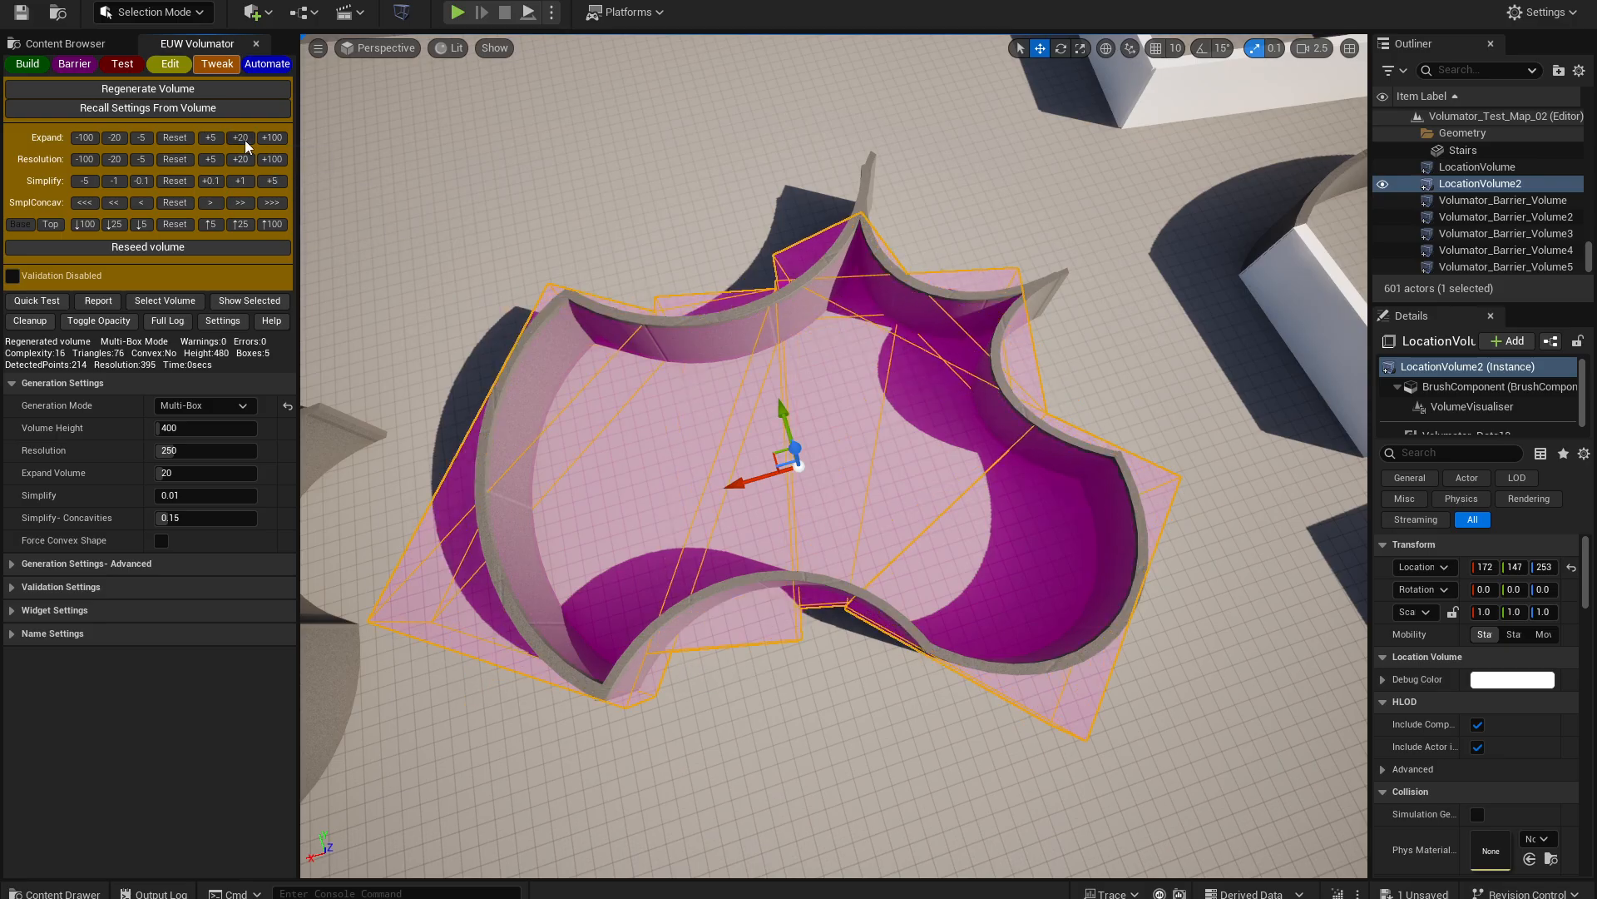
click(241, 138)
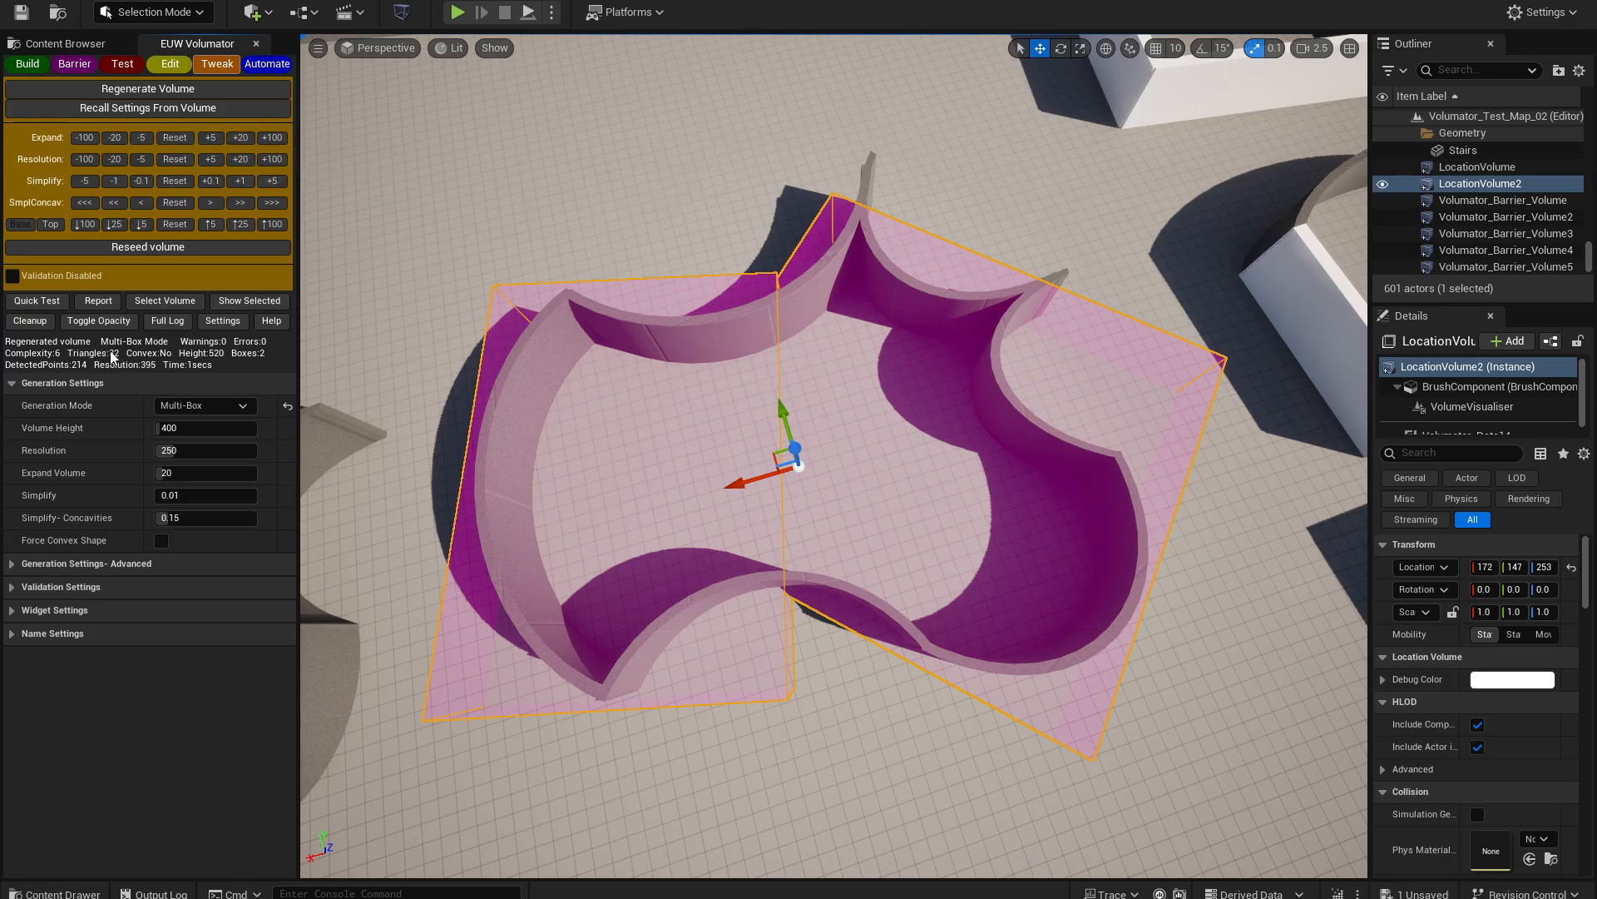
click(174, 159)
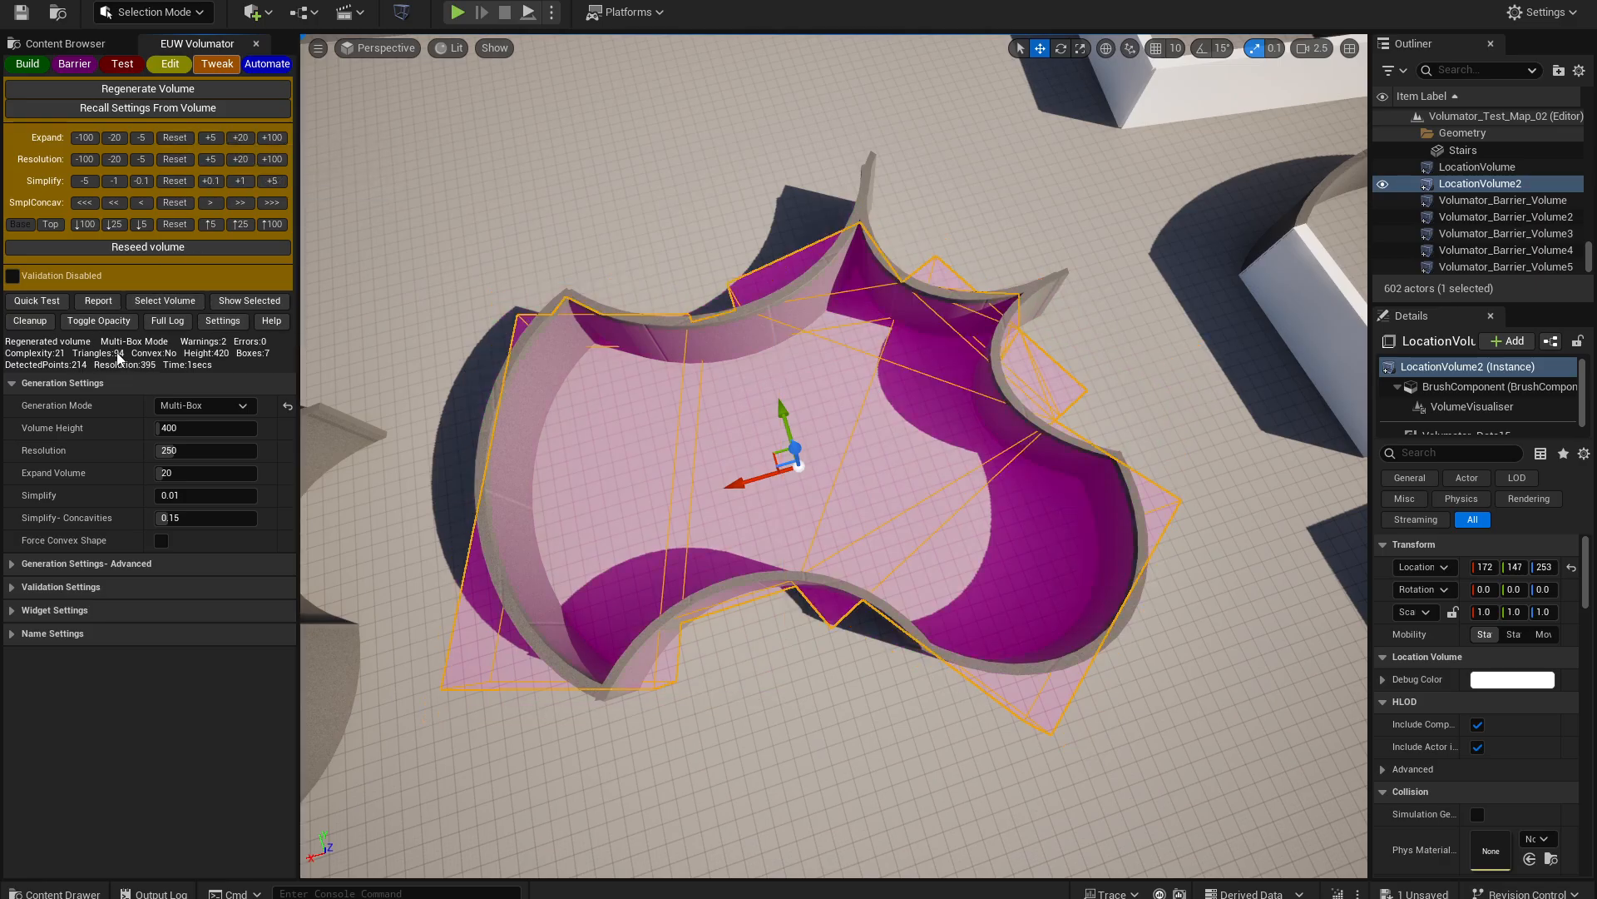
- Build a new Multi-Box volume inside the neighbouring curved-wall enclosure with a drone build
right_drag(317, 302, 17, 302)
right_drag(755, 510, 680, 510)
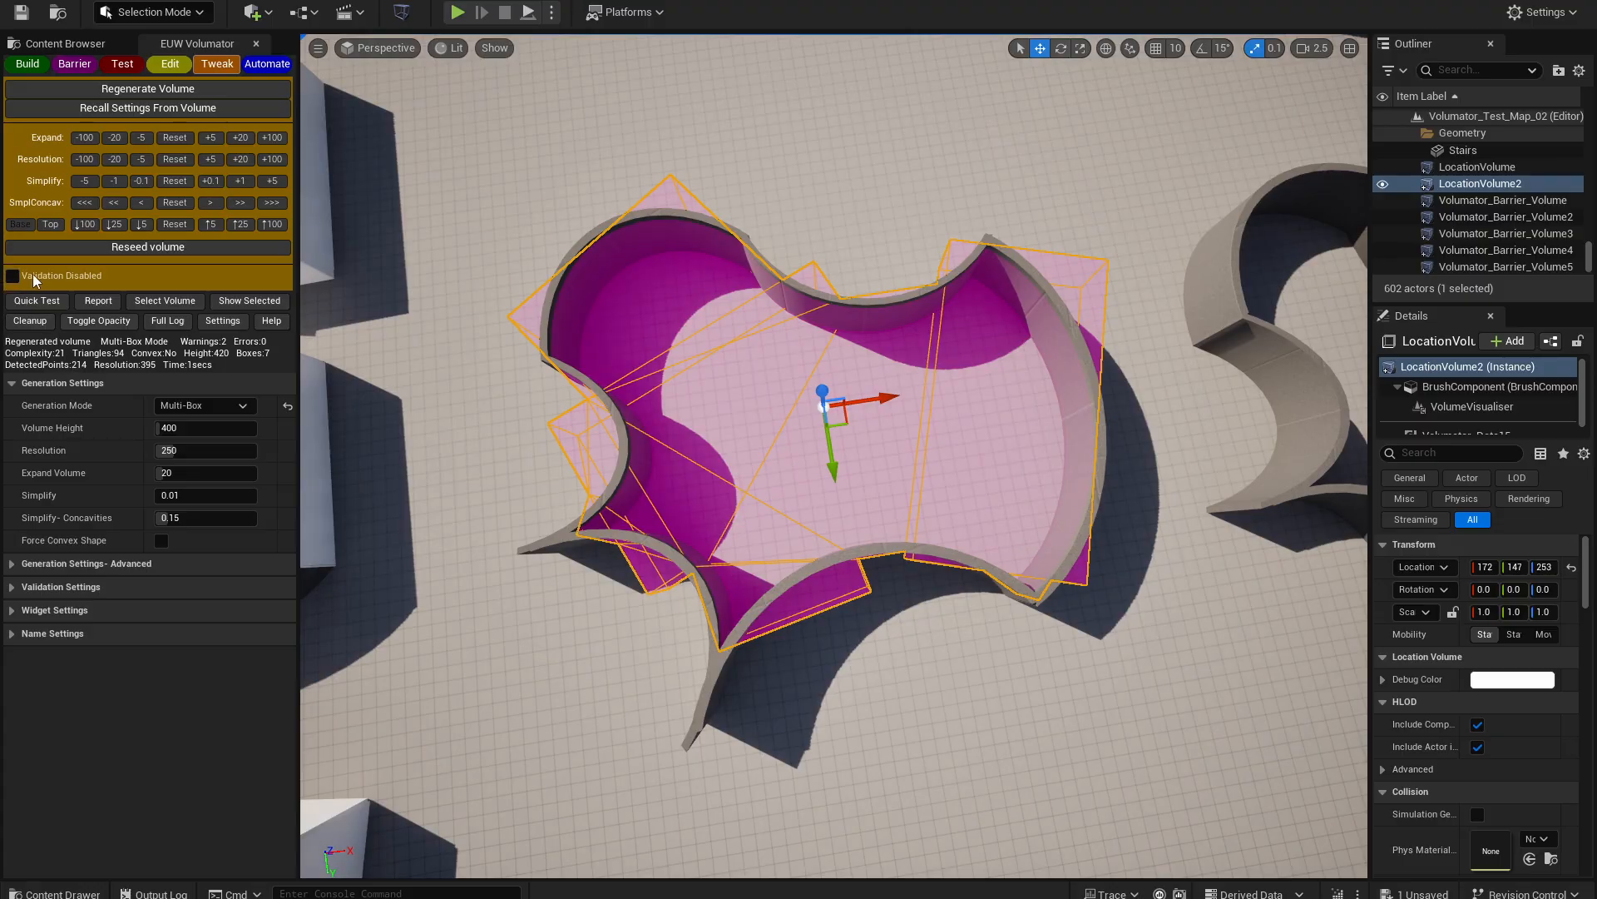
mouse_move(84, 284)
right_drag(532, 350, 649, 158)
click(28, 63)
click(219, 118)
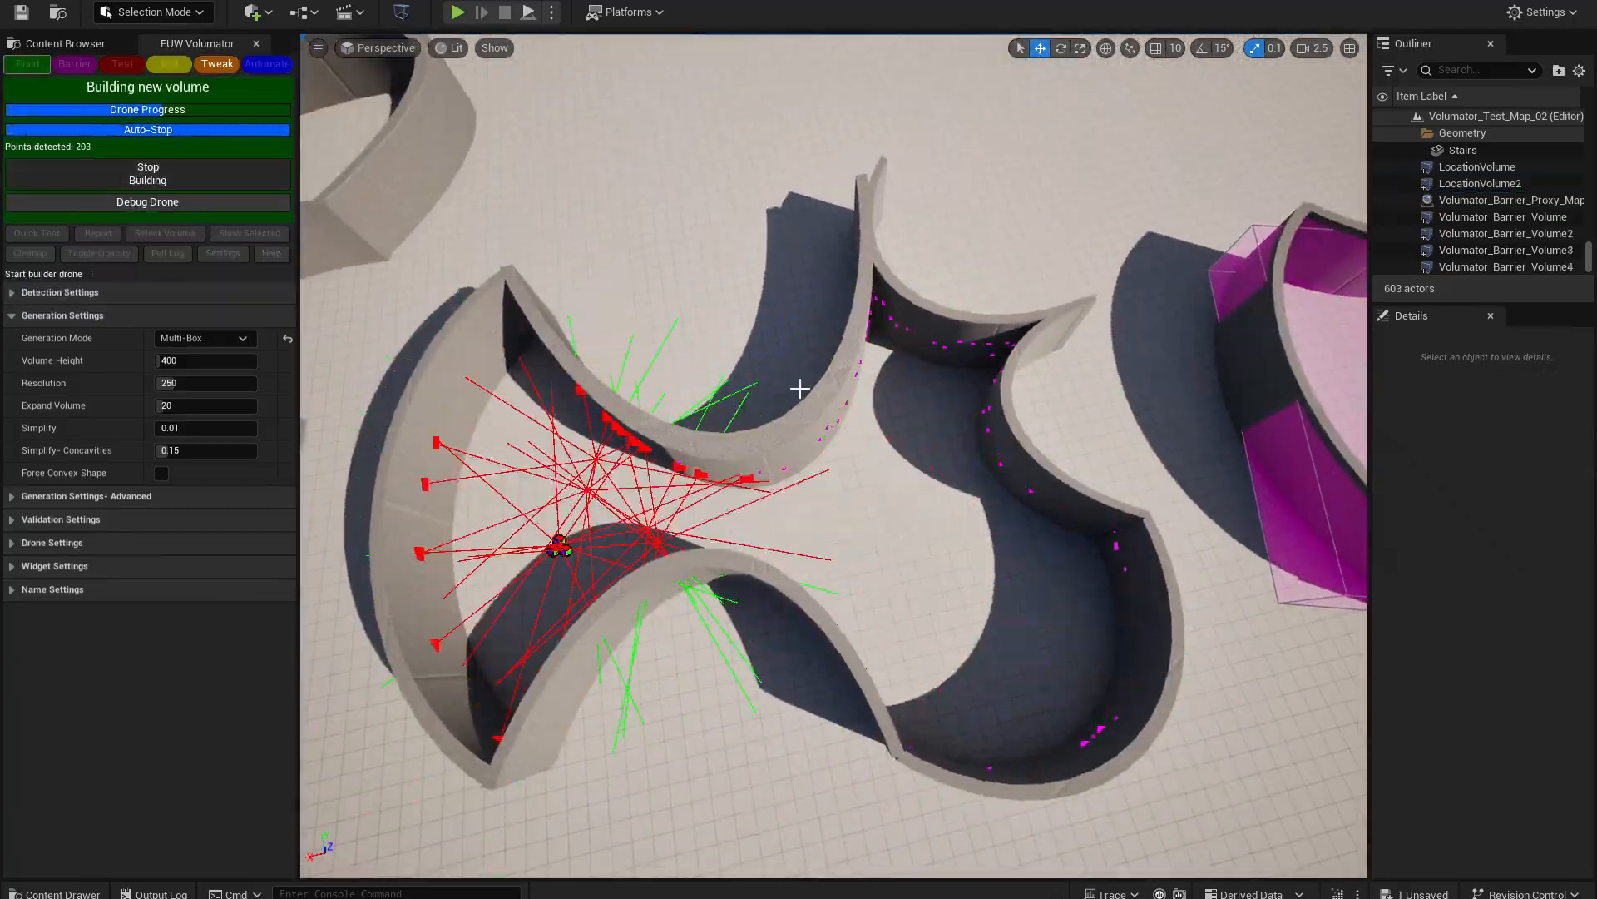
- Build a new Multi-Box volume inside the angular enclosure with the white pillars by piloting the builder
right_drag(832, 455, 849, 333)
click(93, 121)
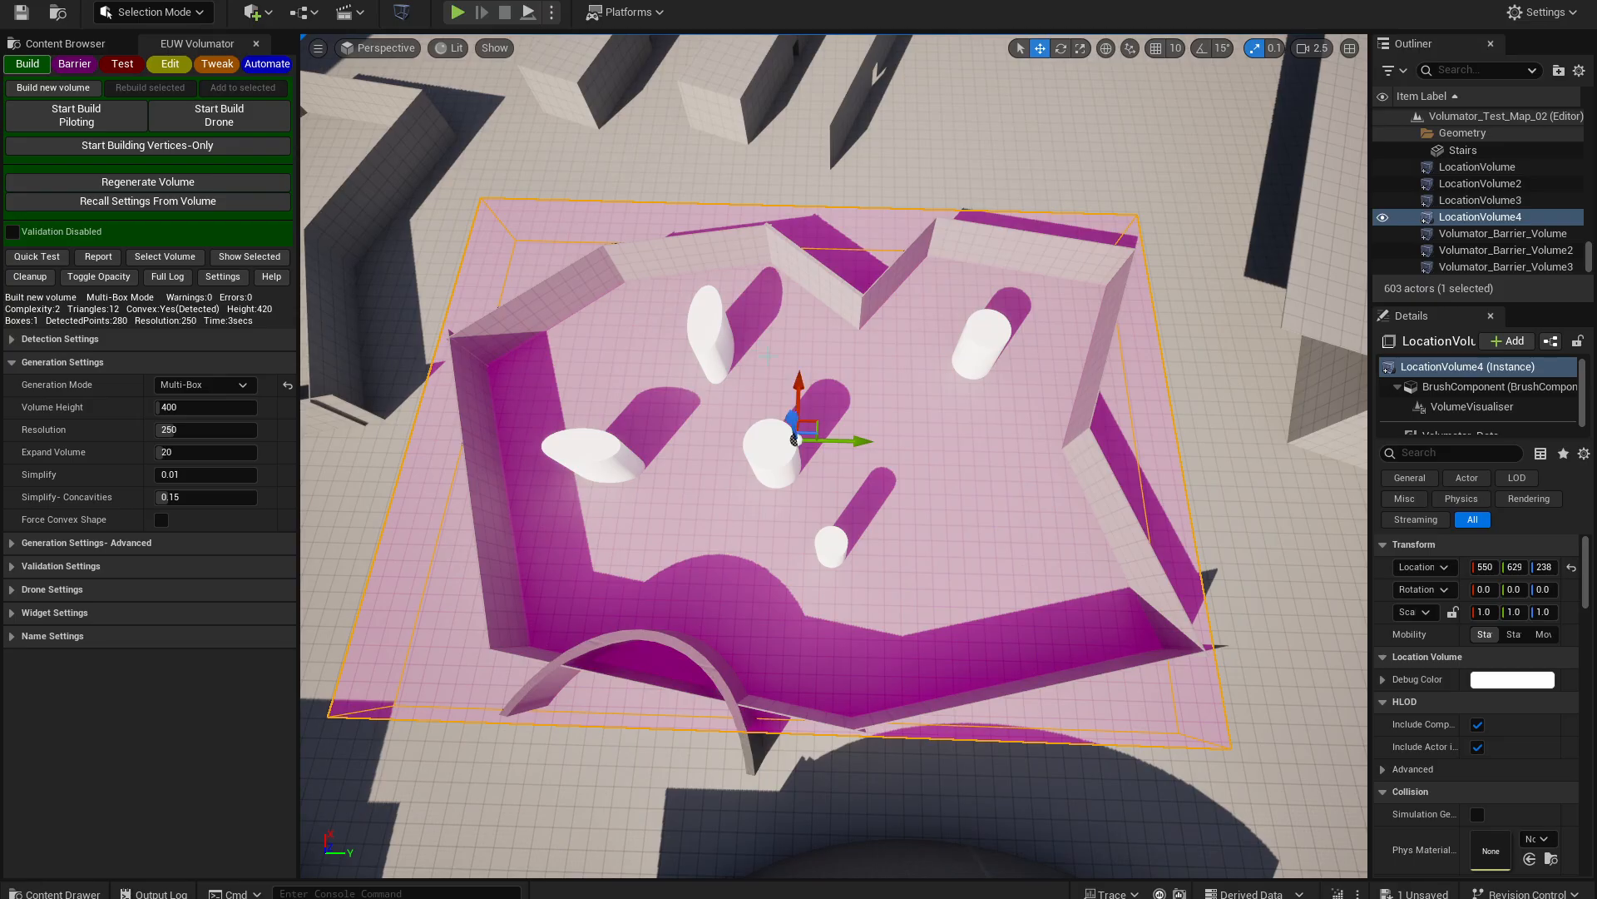
mouse_move(740, 313)
alt+mouse_down()
mouse_move(449, 250)
mouse_move(727, 297)
alt+mouse_up()
middle_drag(635, 483, 777, 489)
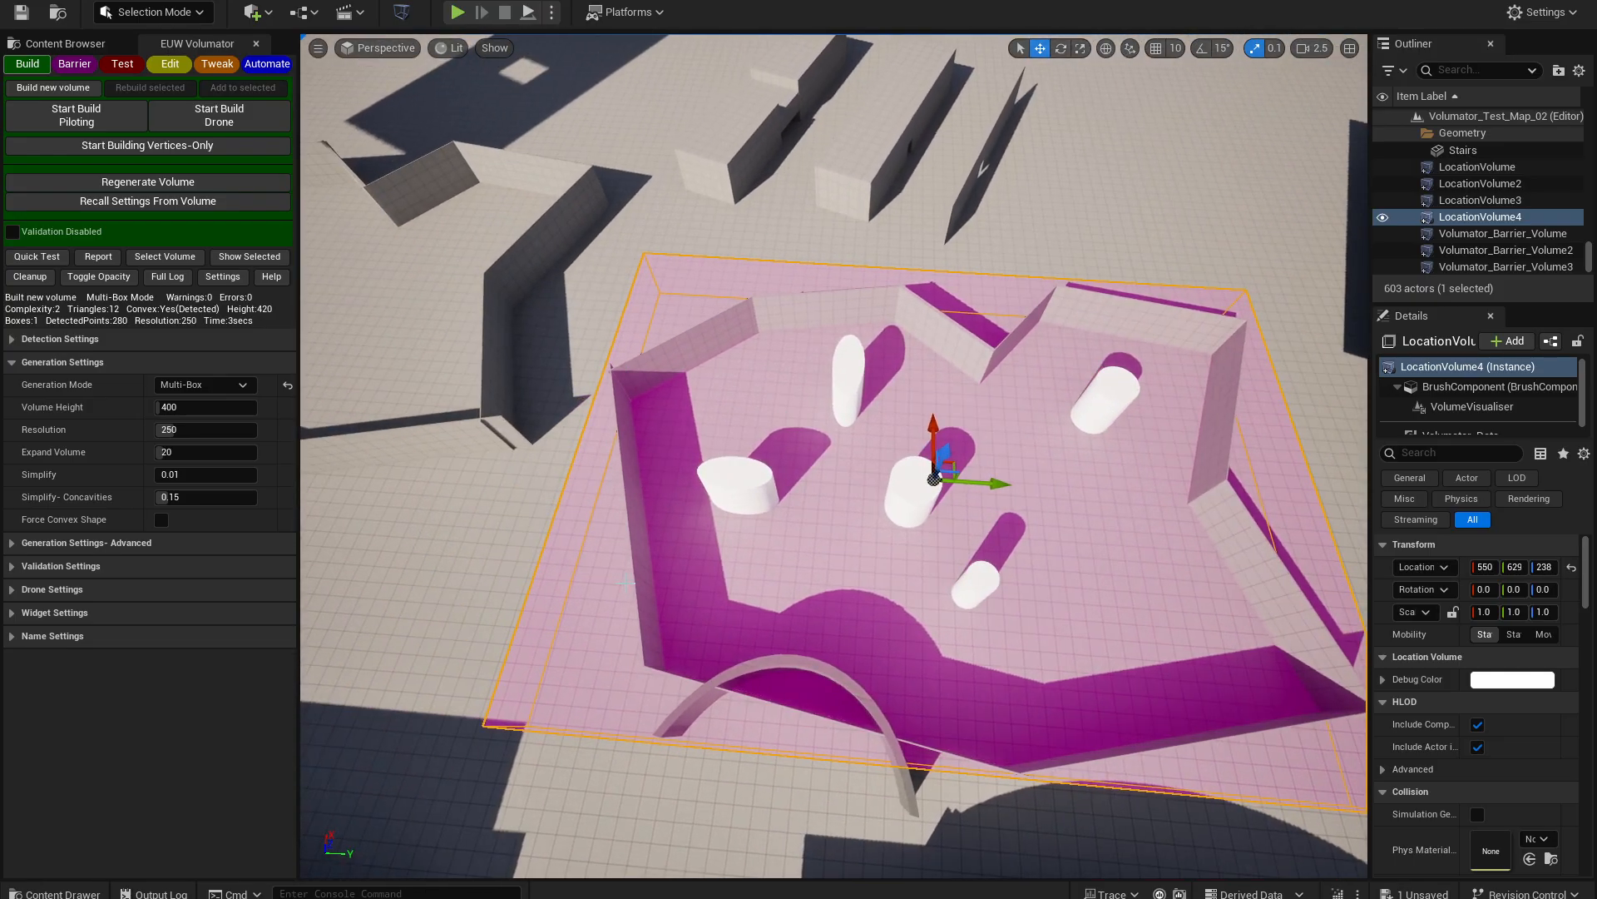
right_drag(625, 583, 666, 580)
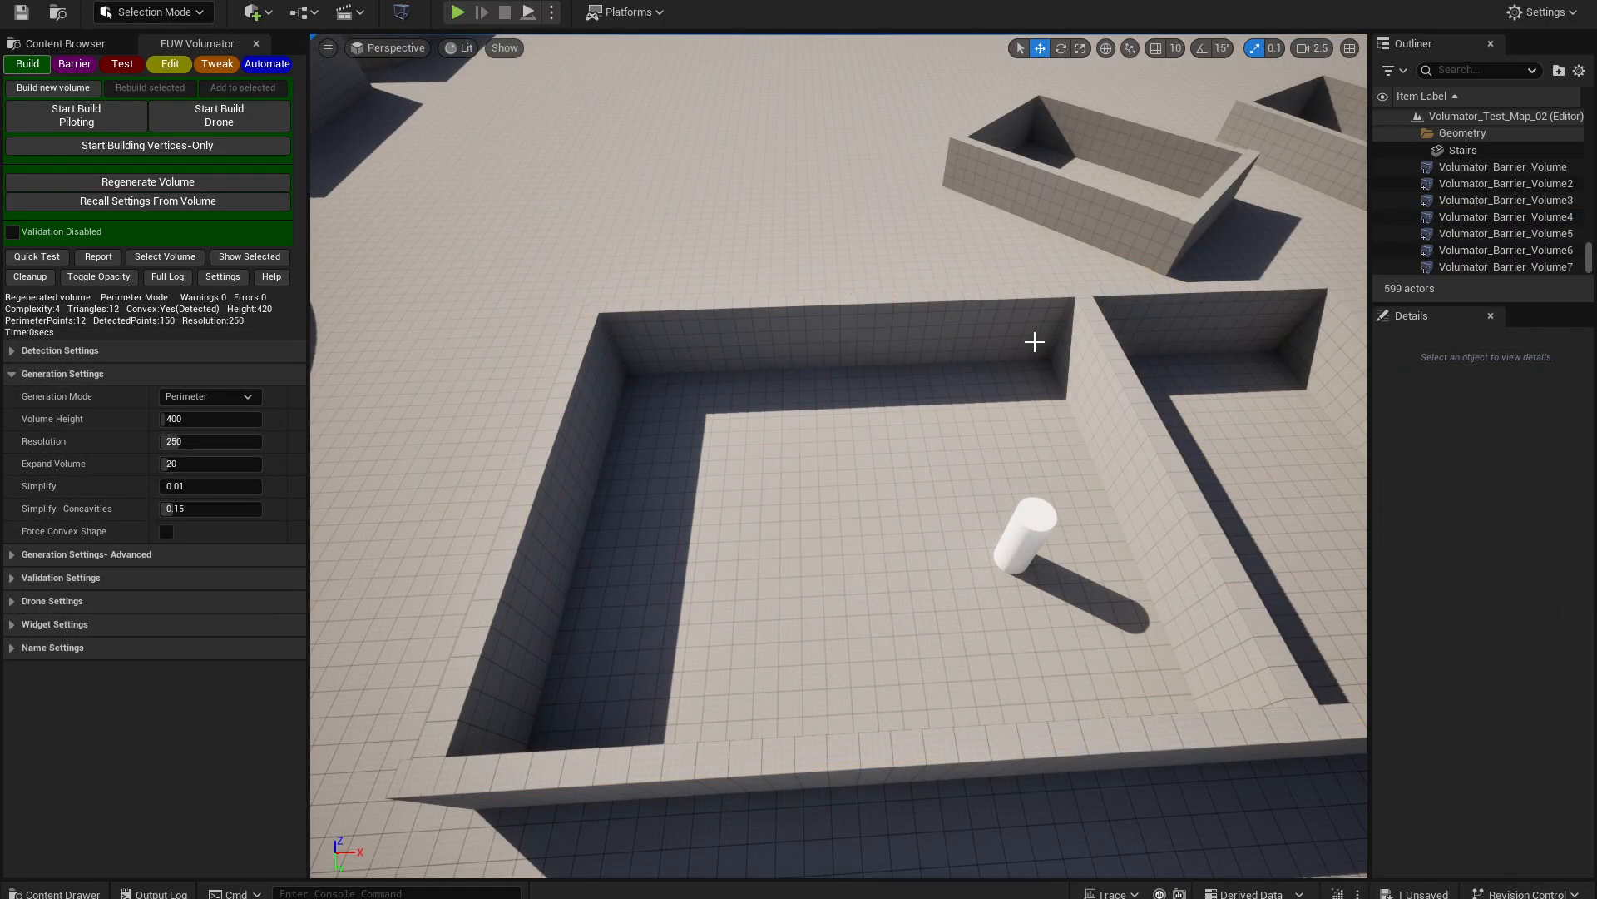
- Set Simplify to Box to 0.0 in the advanced generation settings and build a new Perimeter volume in the rectangular enclosure with a drone build
click(150, 556)
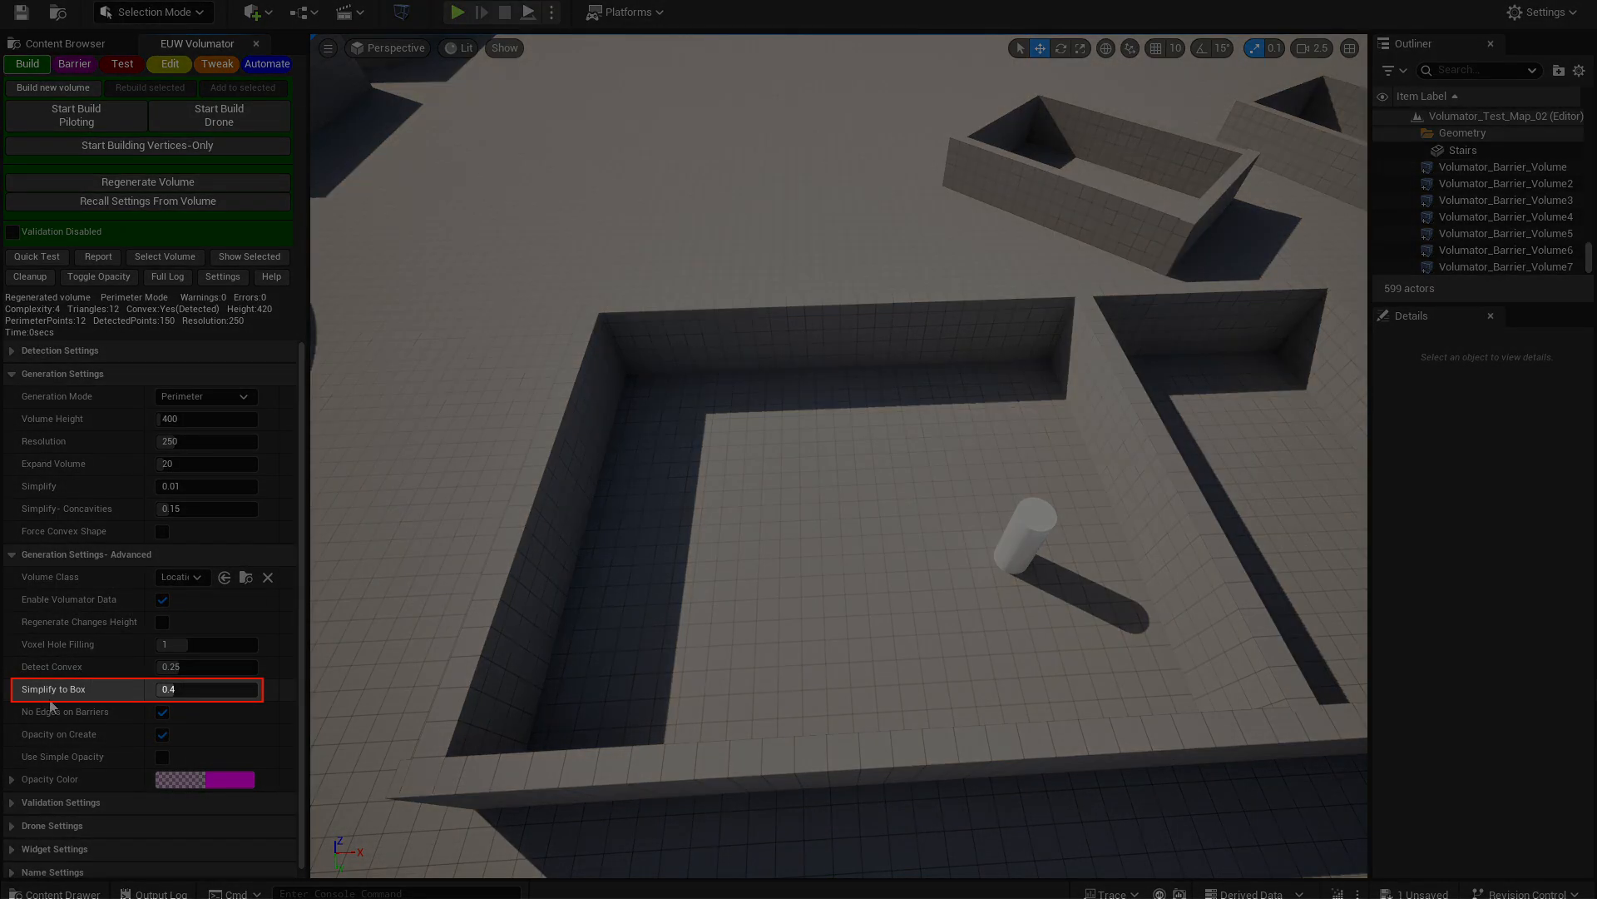
mouse_move(83, 699)
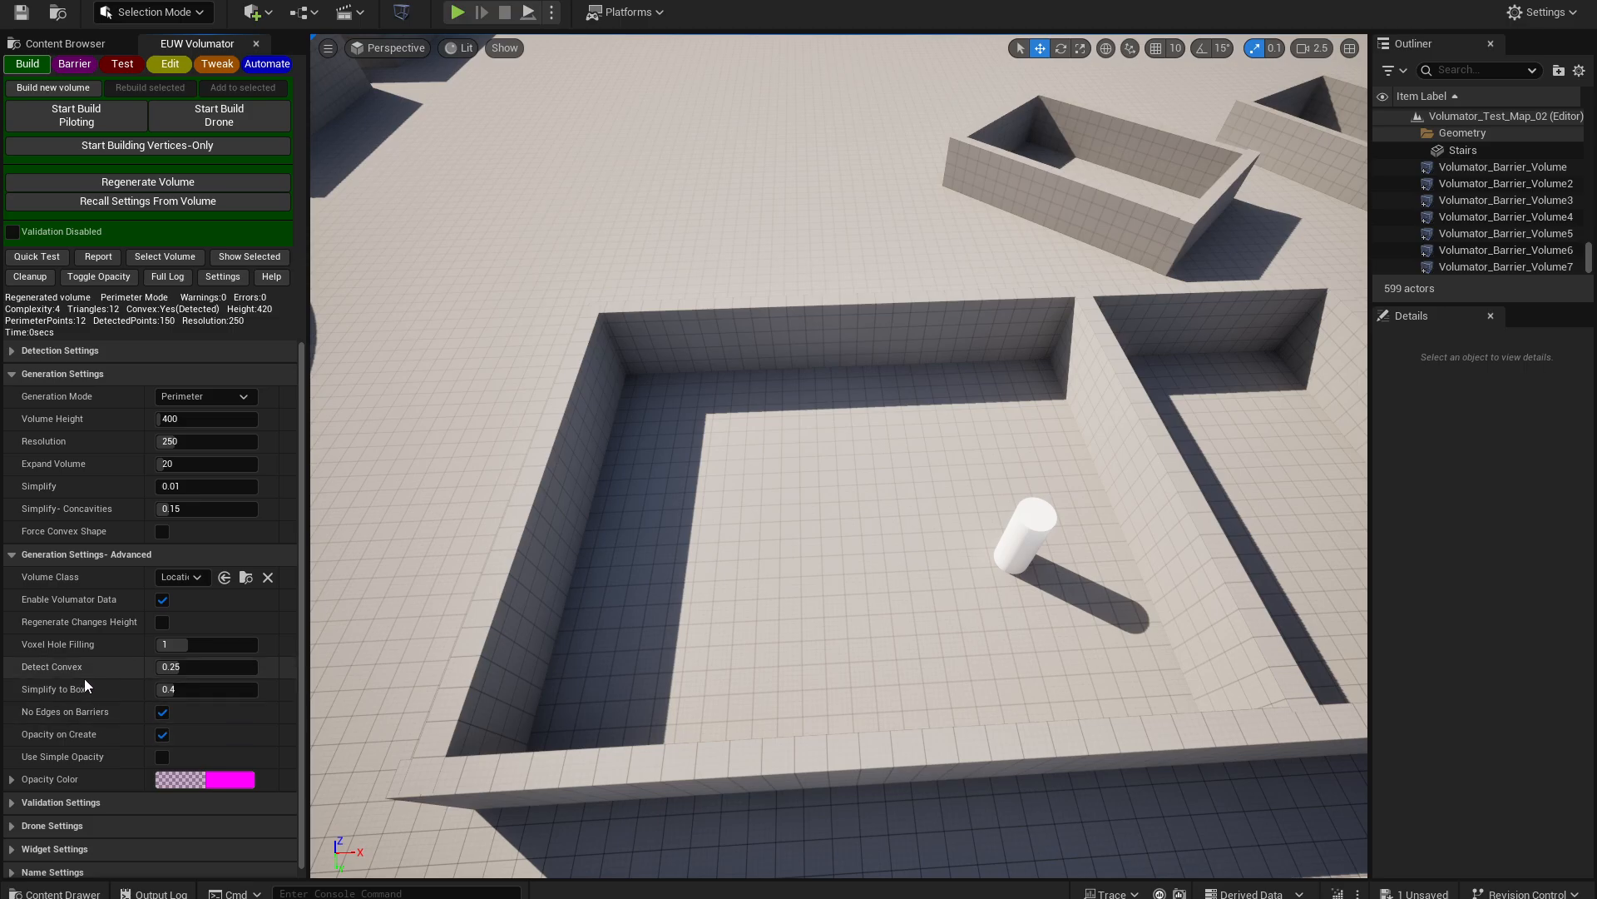
right_drag(586, 628, 564, 647)
right_drag(514, 507, 541, 526)
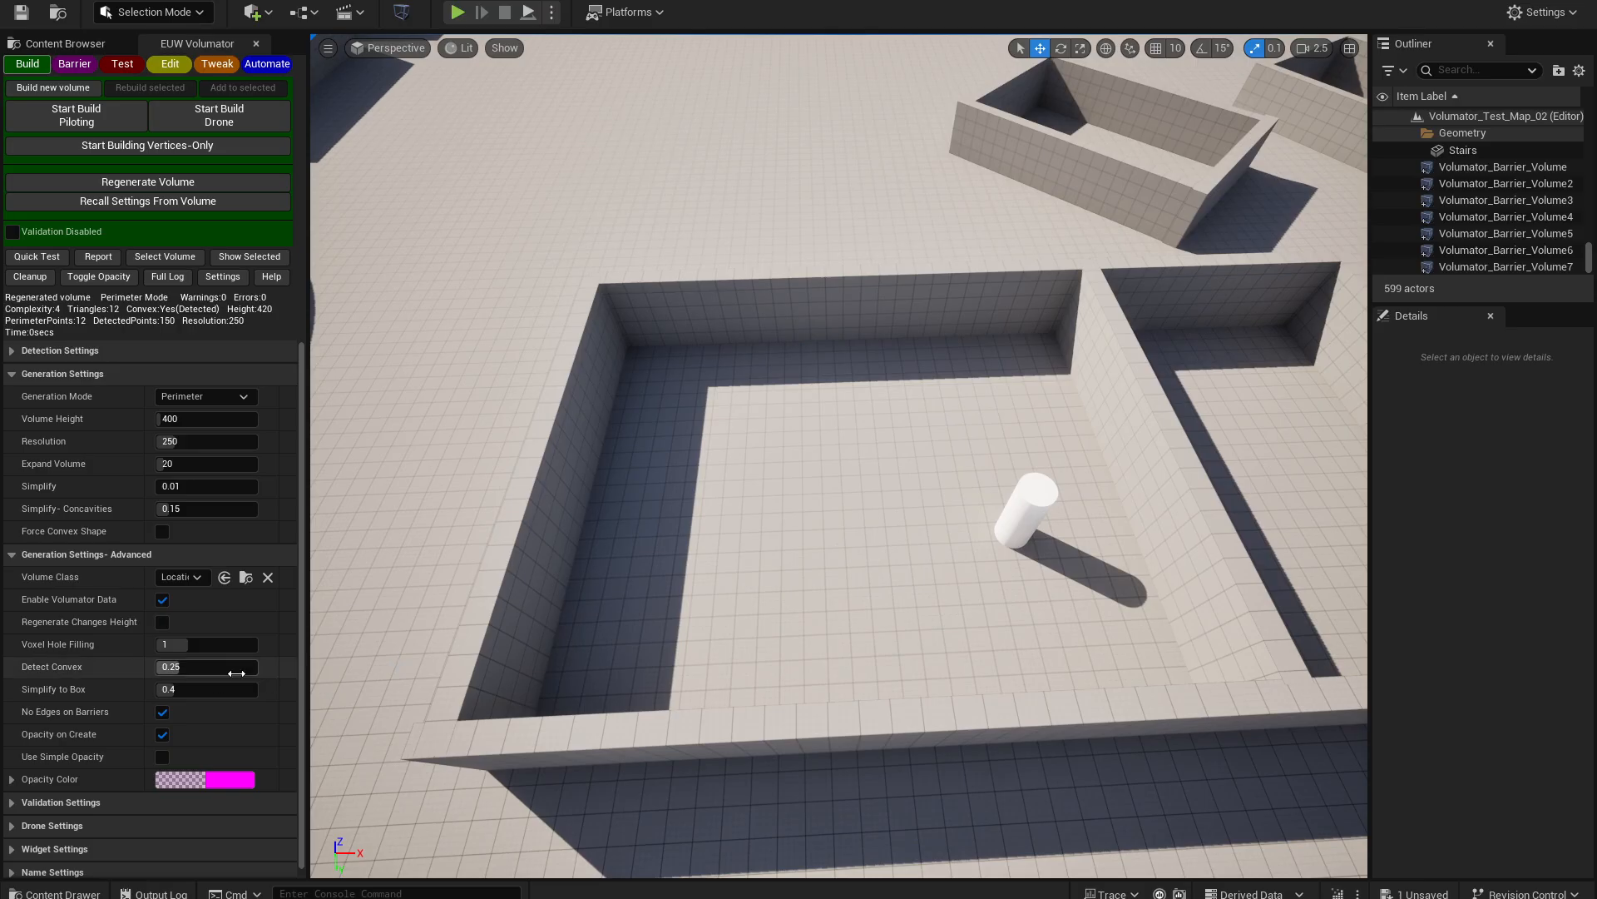
drag(200, 689, 156, 689)
right_drag(529, 631, 786, 438)
key(w)
click(219, 115)
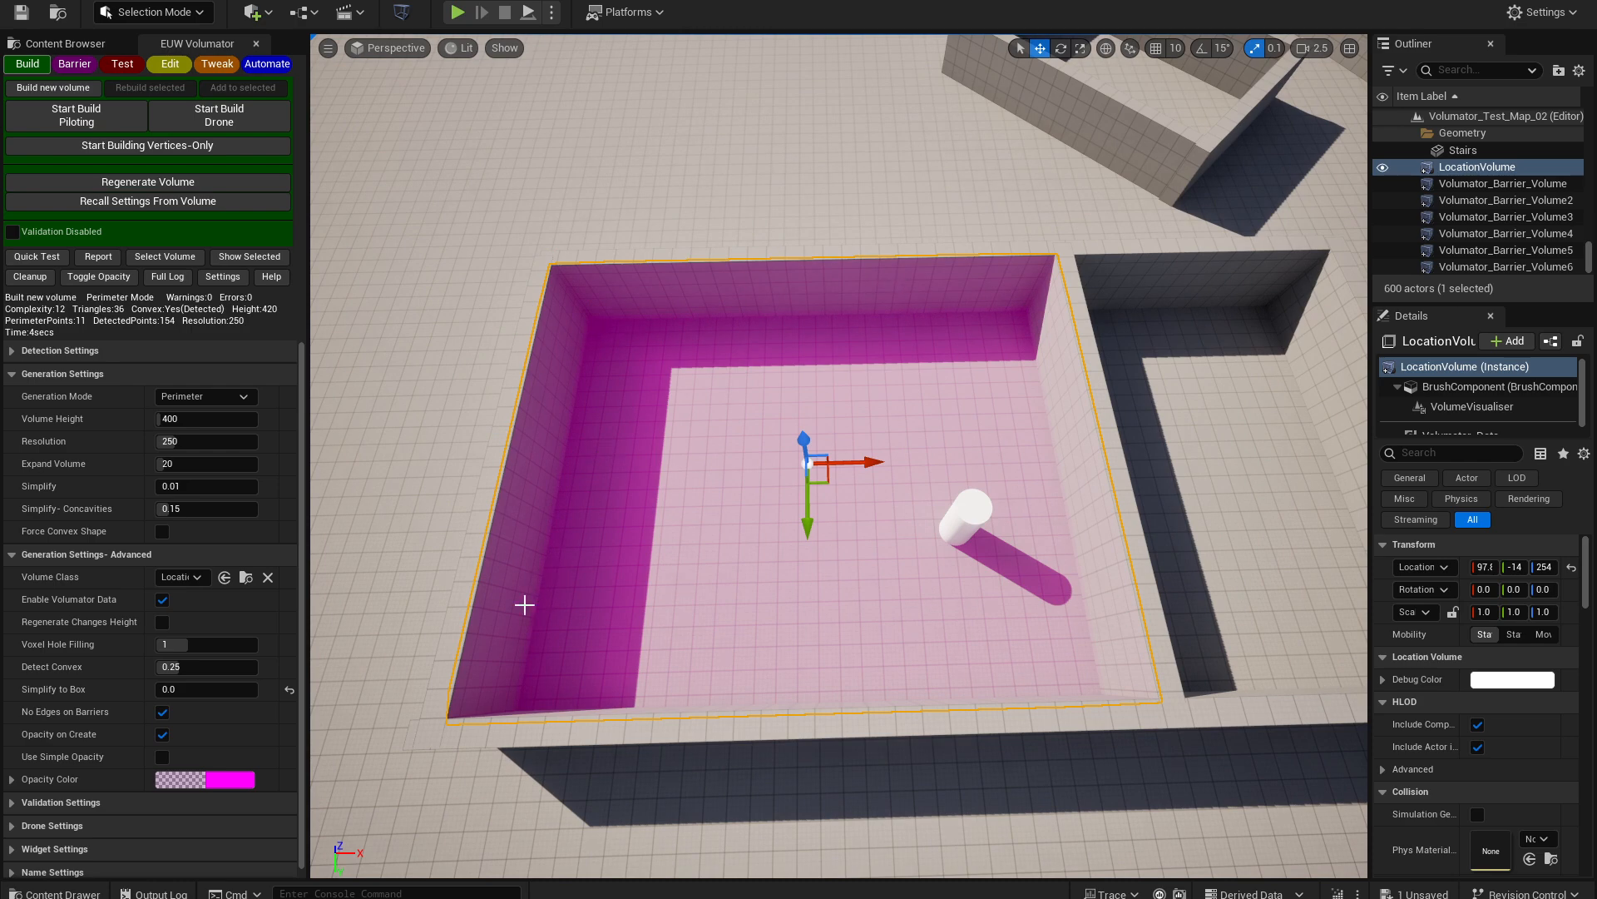
- Isolate the rectangular enclosure's volume and regenerate it with Simplify to Box reset to 0.4
click(257, 259)
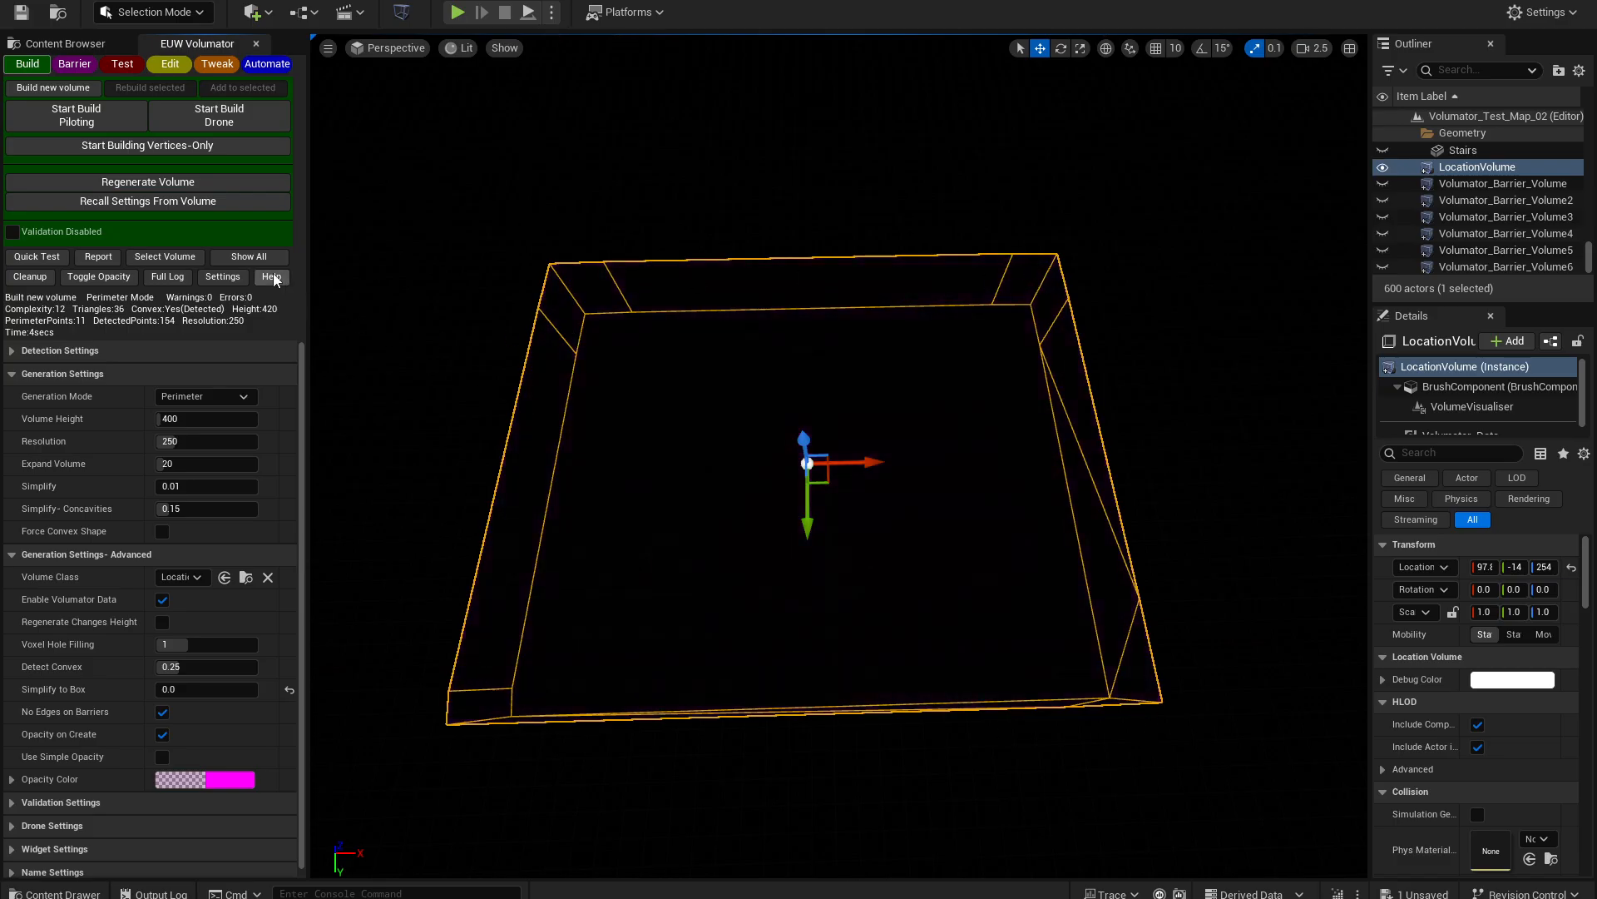
click(249, 257)
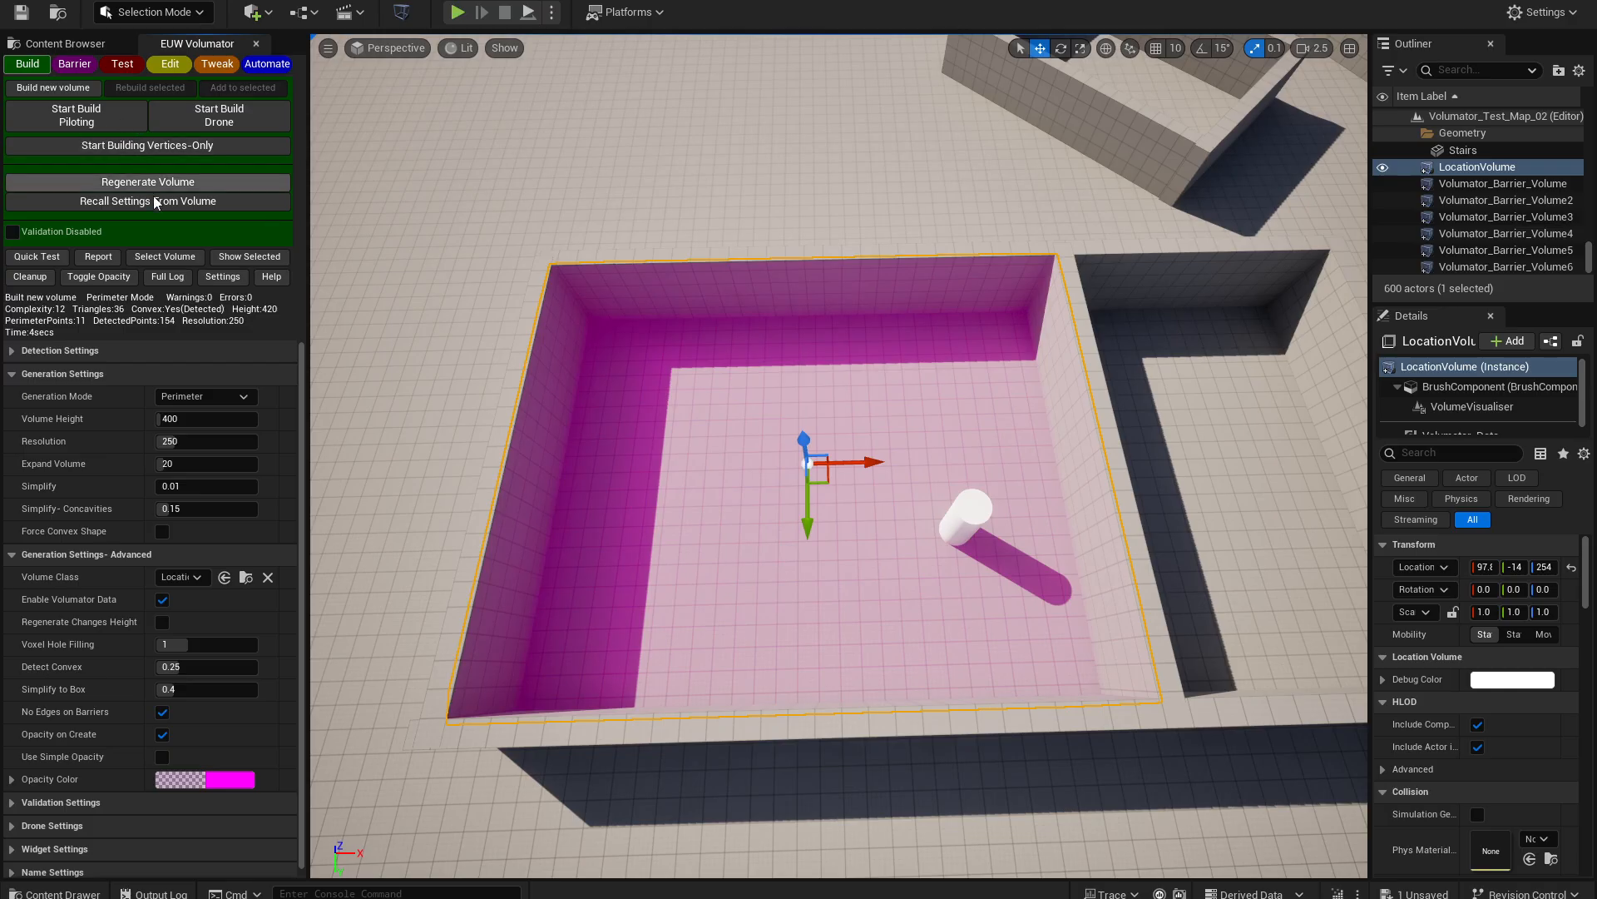
click(224, 254)
click(163, 178)
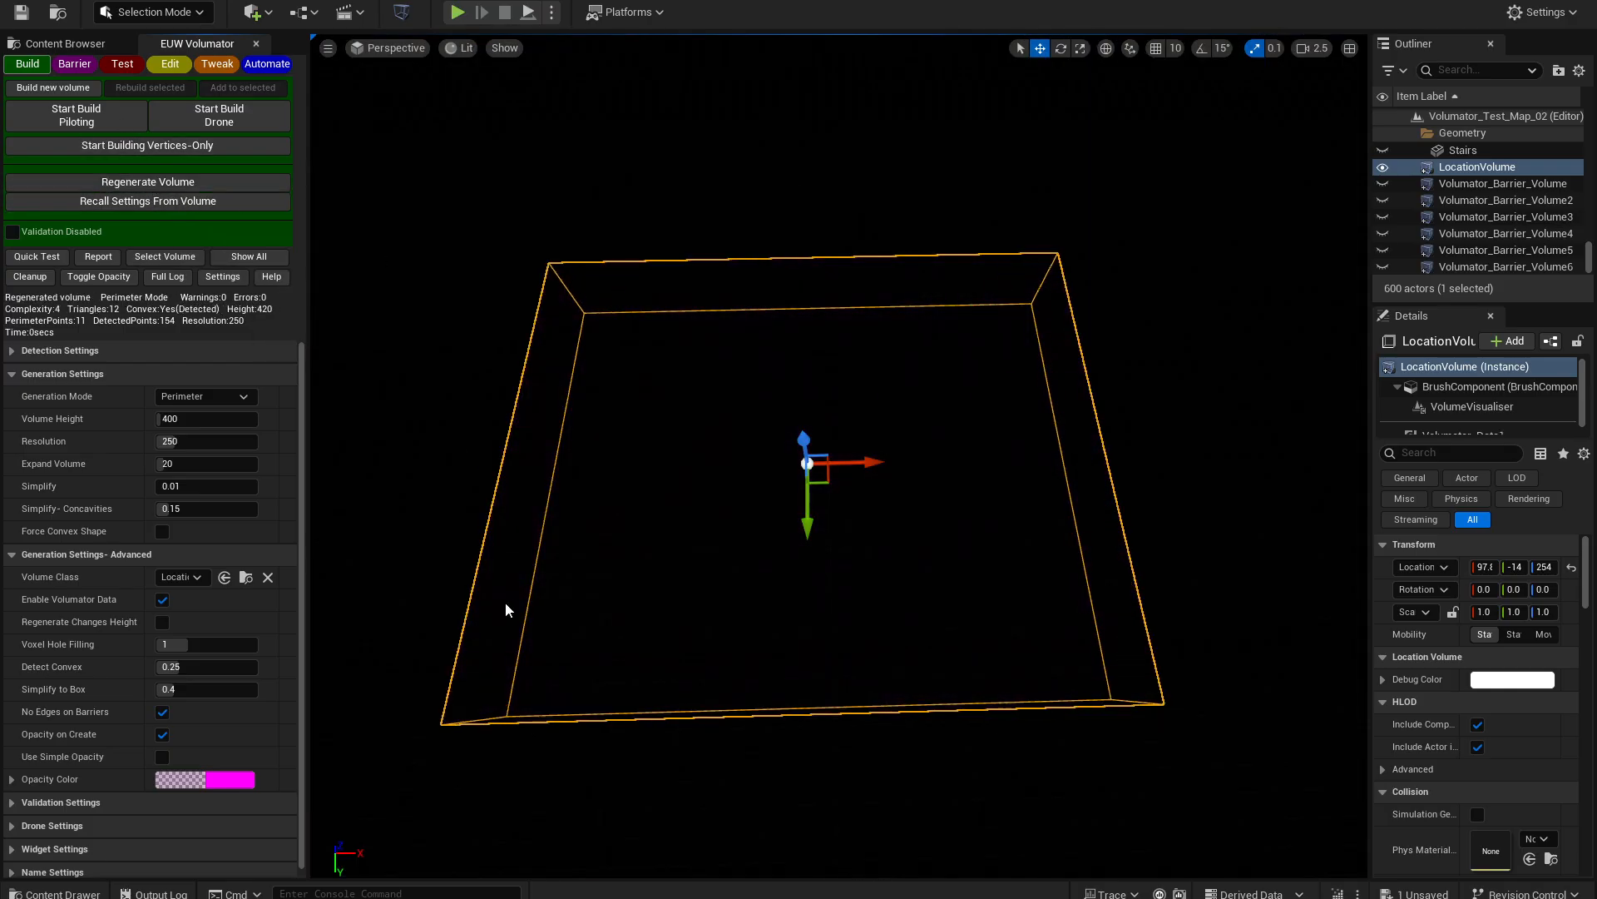
- Try regenerating the isolated rectangular volume with Simplify to Box at 0.0, and regenerate it at the default 0.4
right_drag(506, 602, 563, 646)
drag(183, 685, 155, 685)
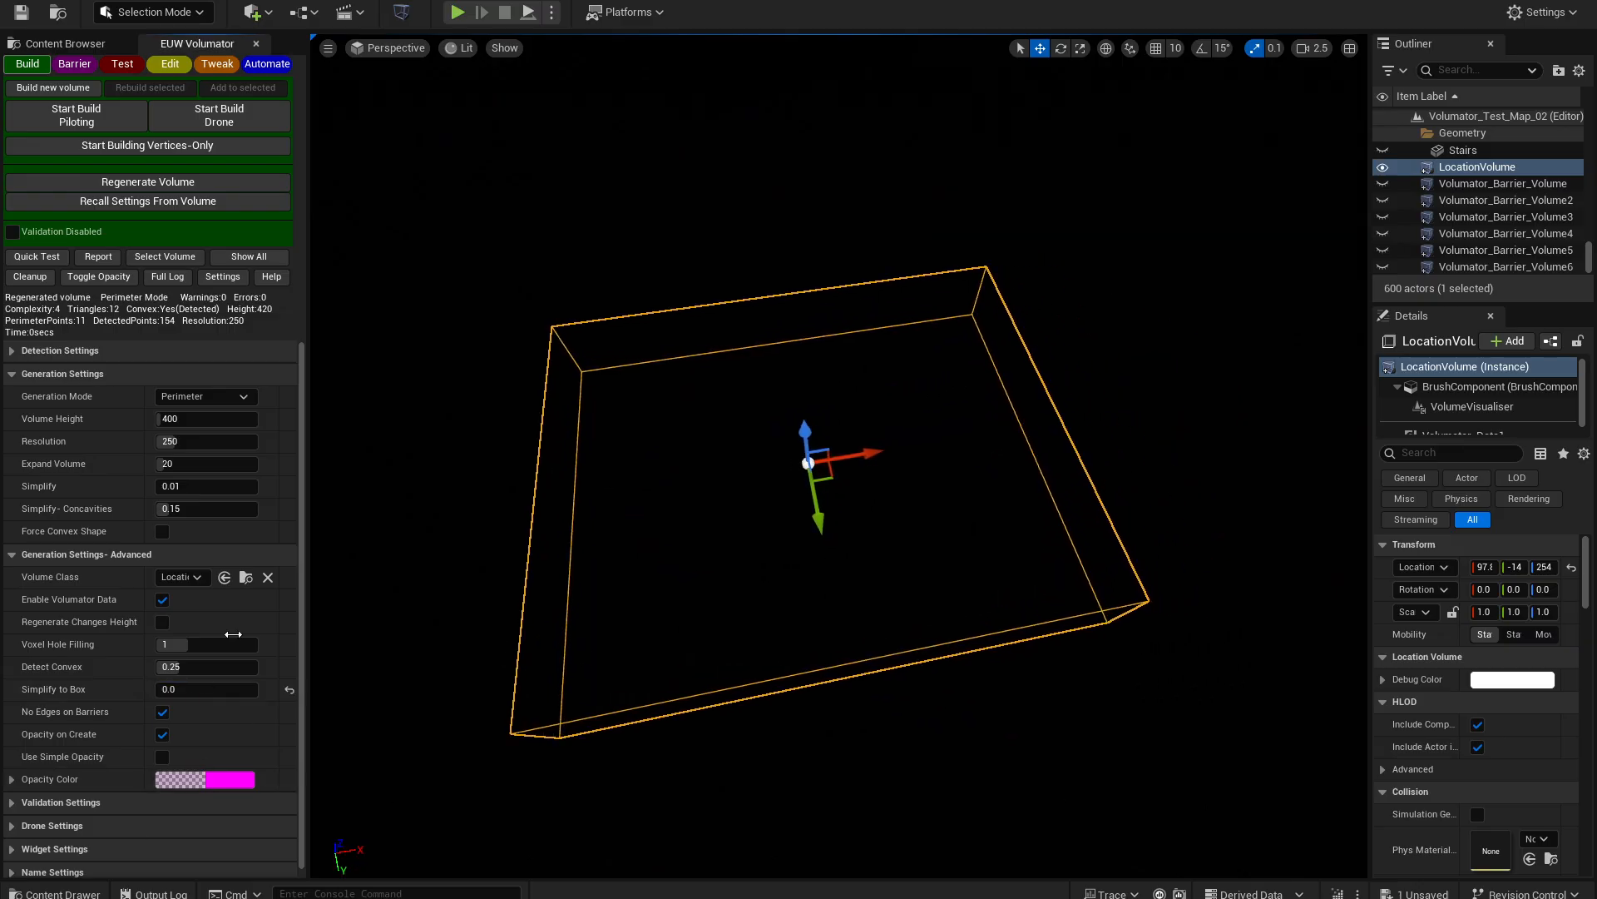
click(208, 183)
click(289, 689)
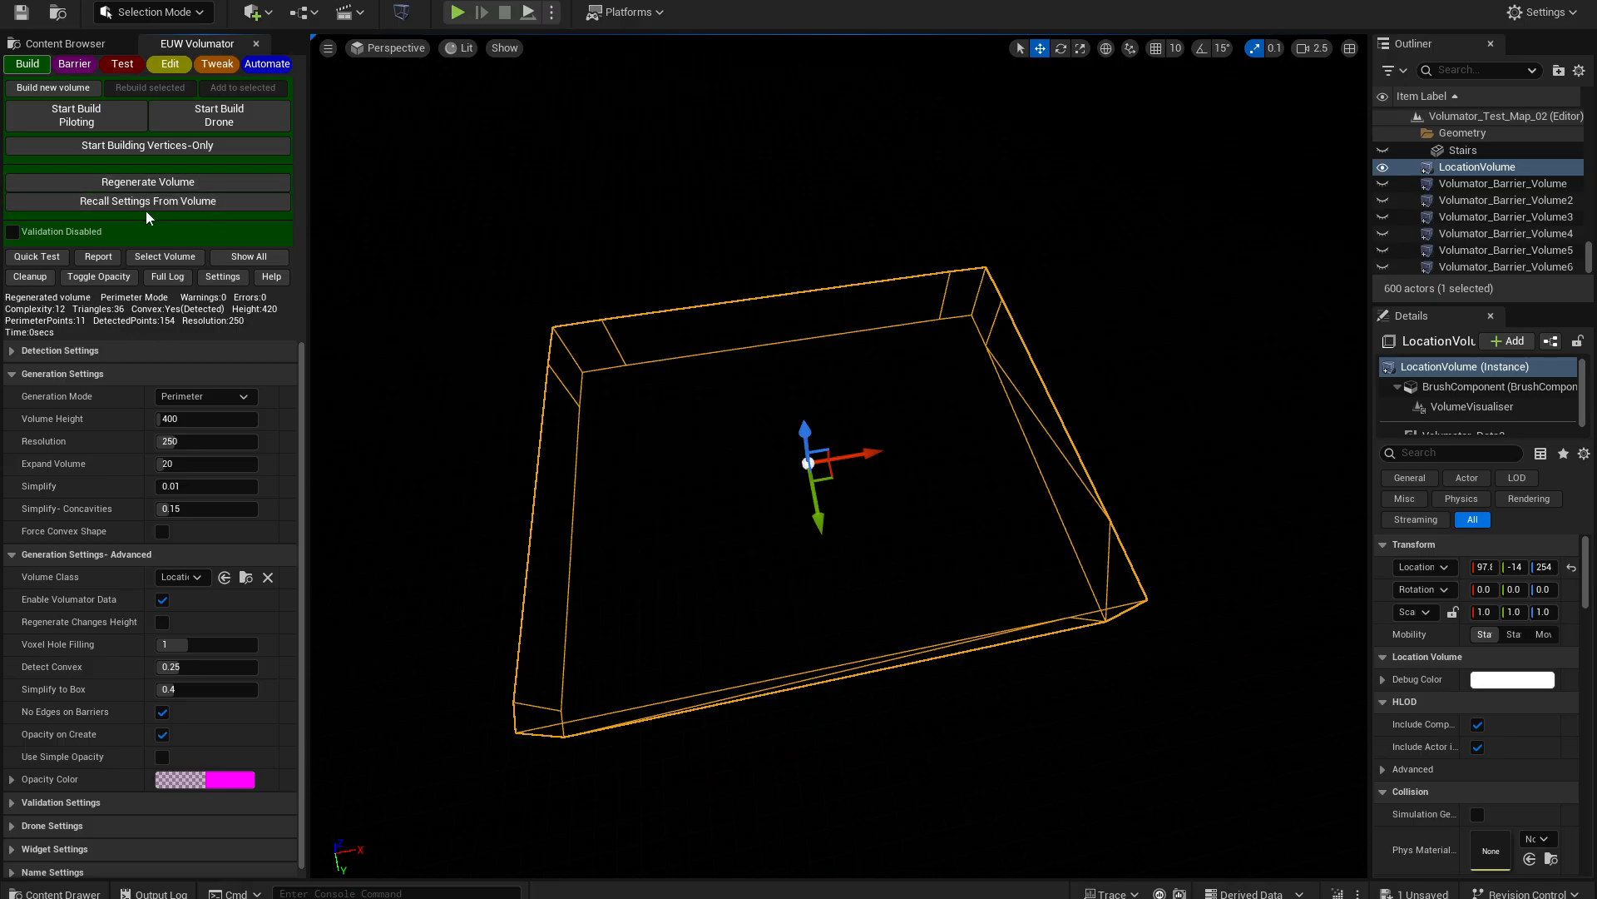
click(148, 182)
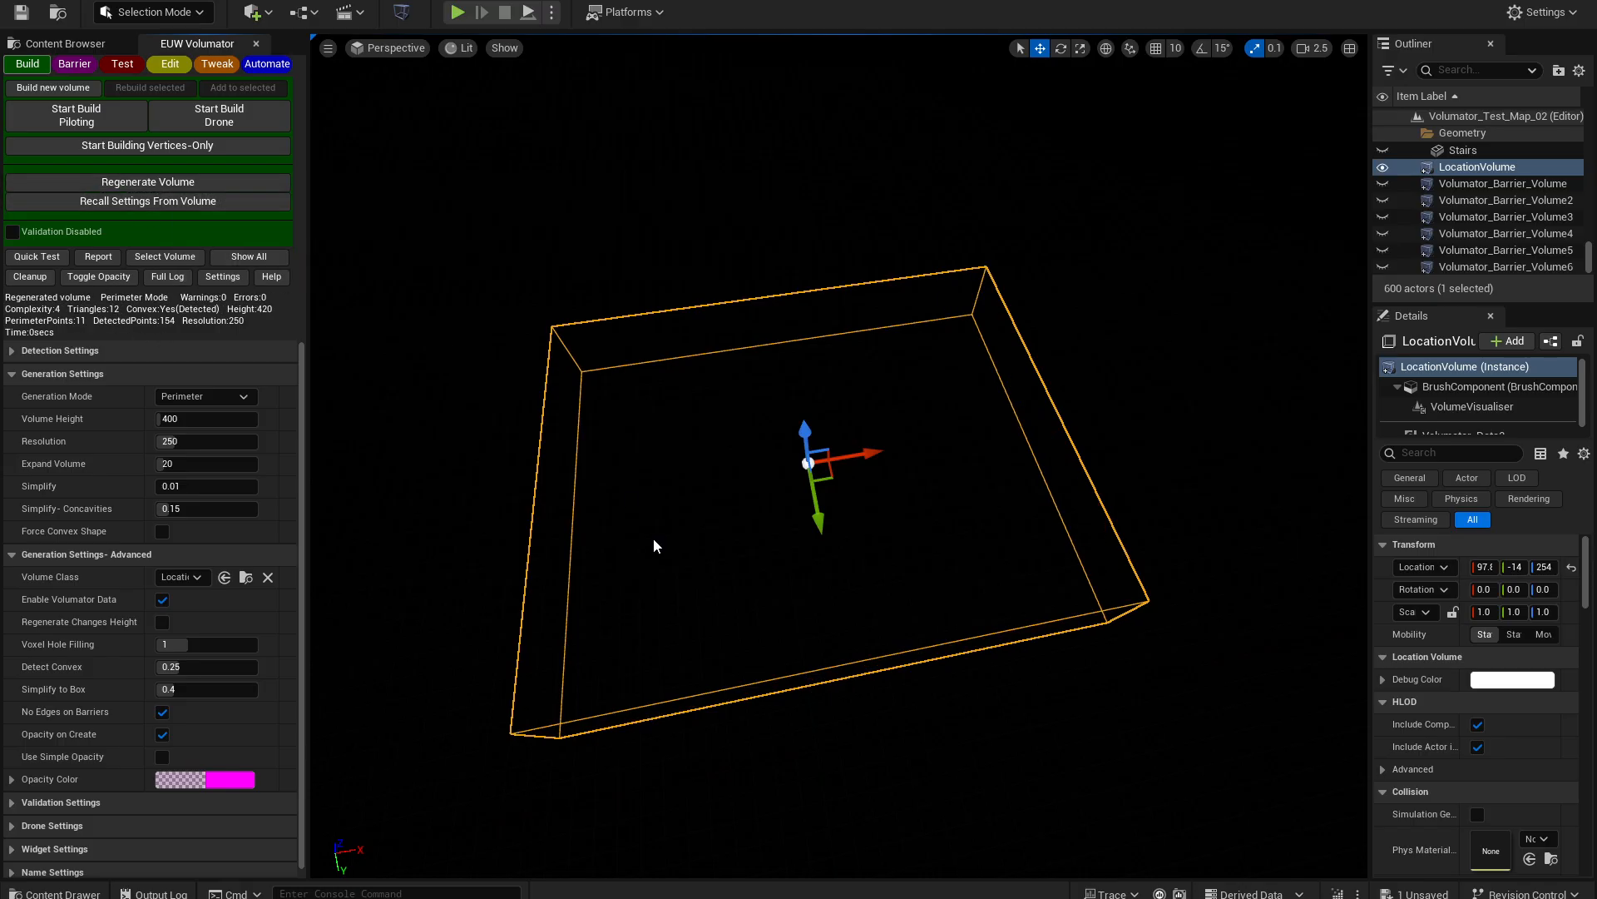
- Build a new Perimeter volume inside the white enclosure with the curved back wall using a drone build
mouse_move(380, 748)
right_down()
mouse_move(316, 740)
mouse_move(358, 744)
right_up()
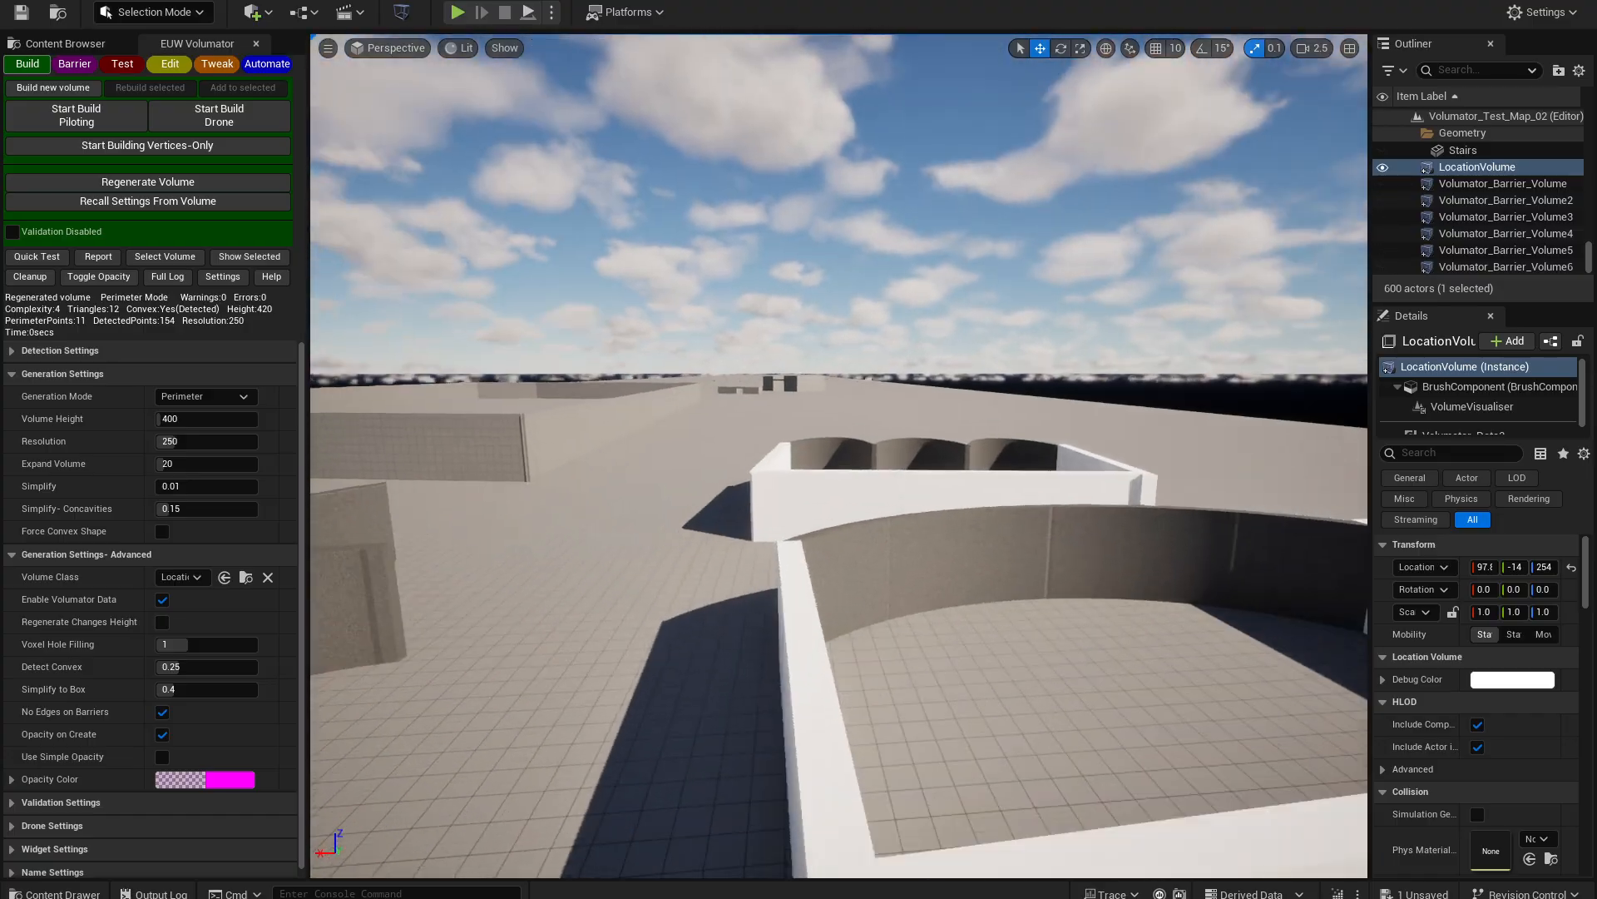
key(w)
right_drag(382, 181, 383, 180)
click(218, 114)
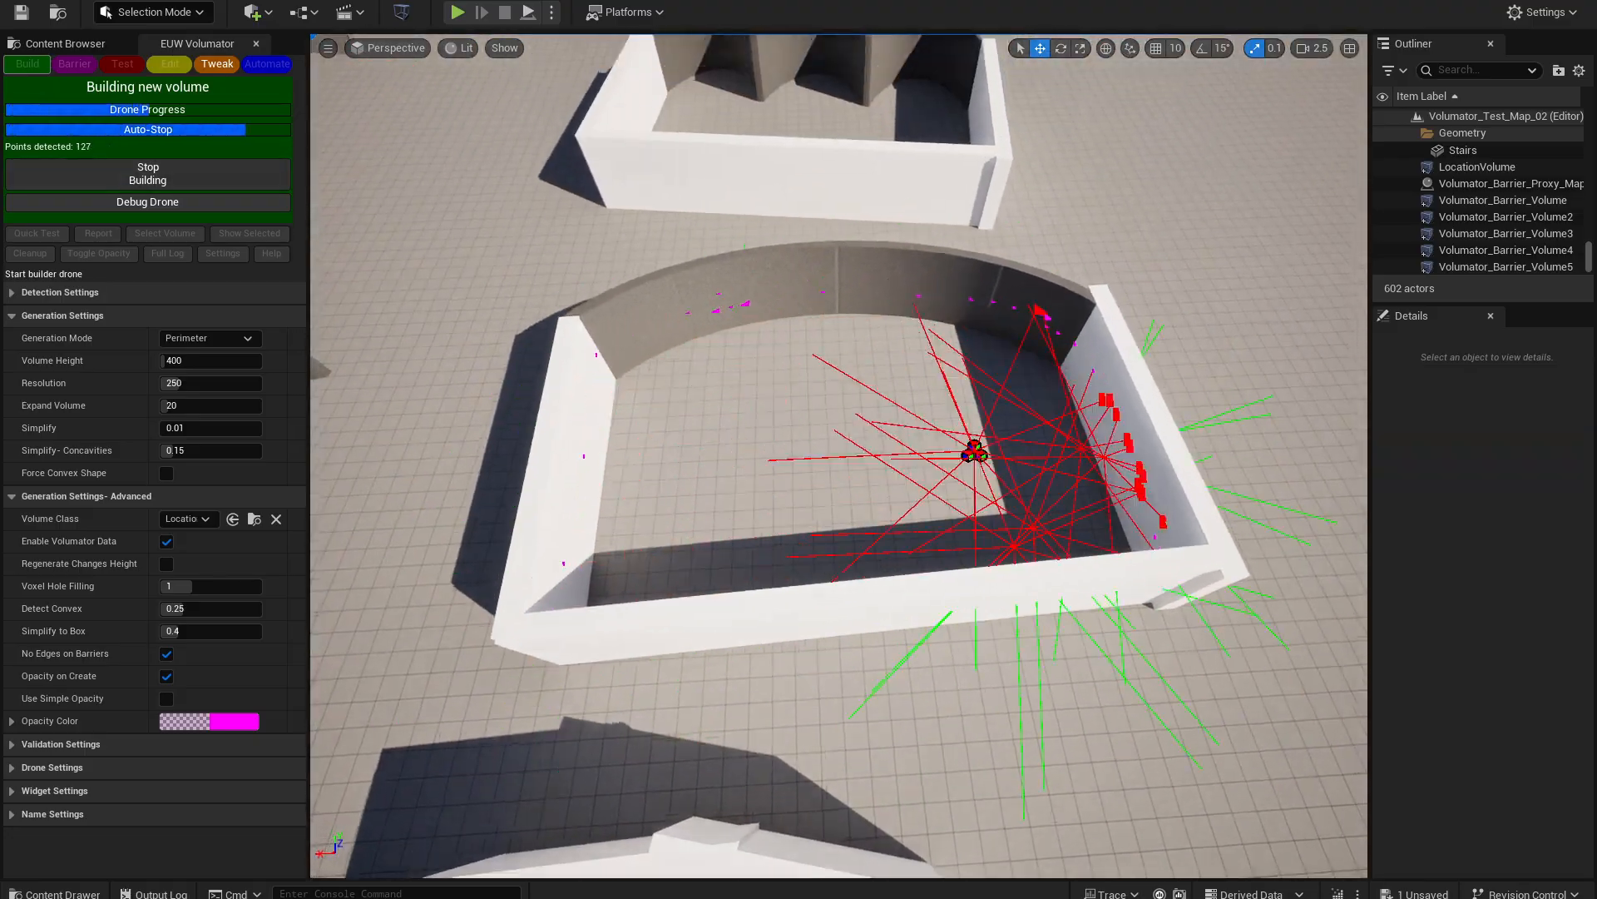
- Isolate the curved-wall enclosure's volume and regenerate it with Simplify to Box set to 2.0
click(250, 257)
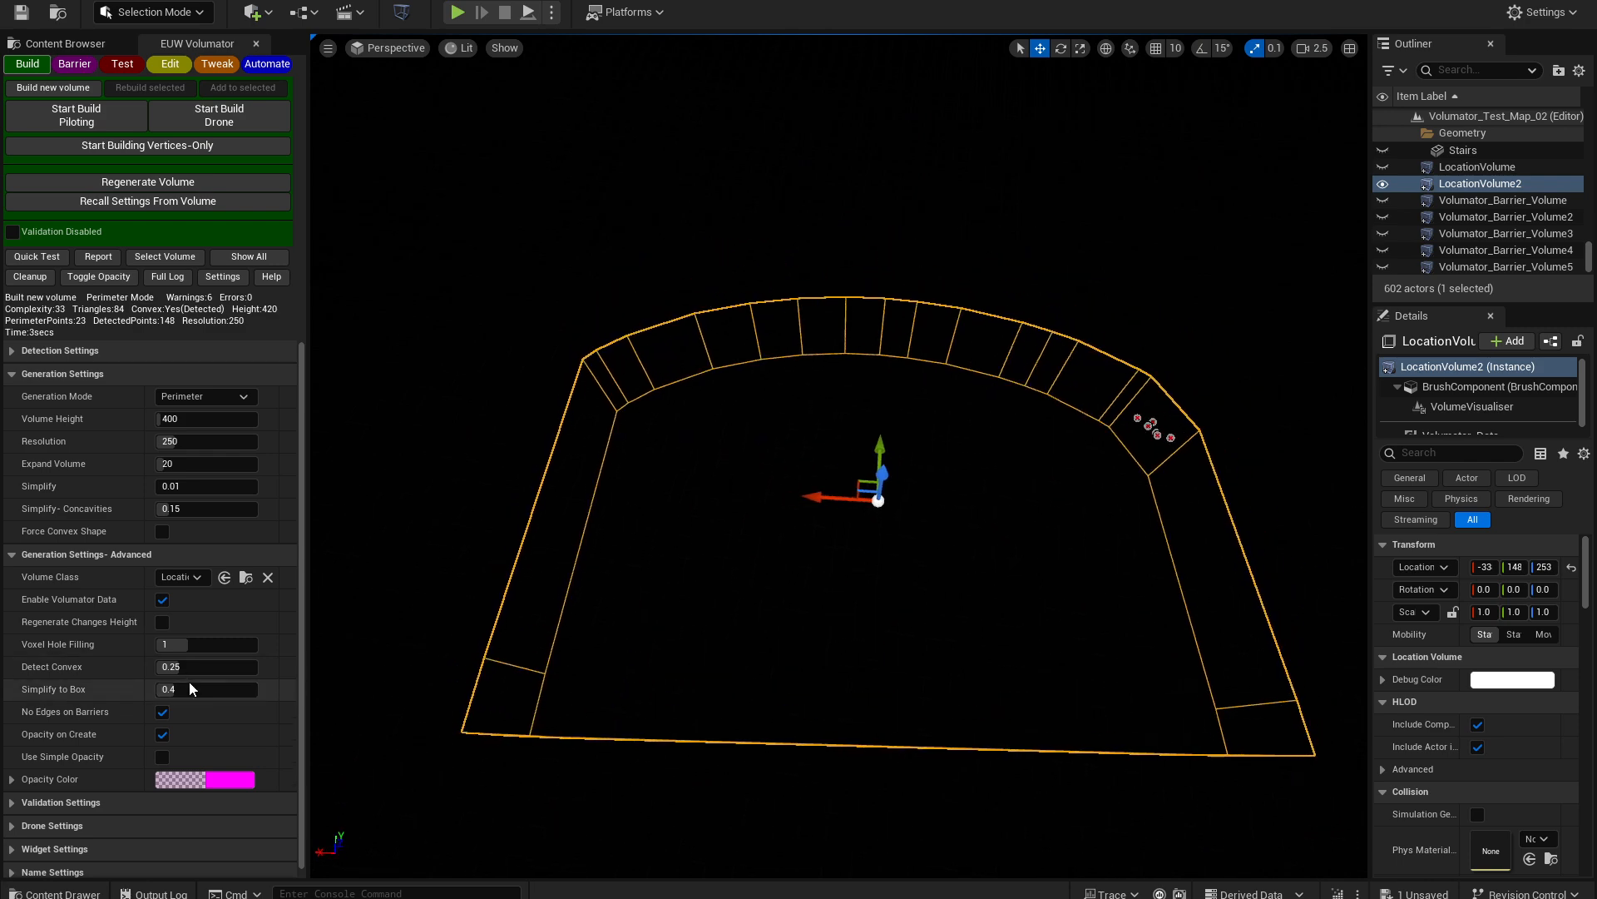
drag(203, 688, 285, 689)
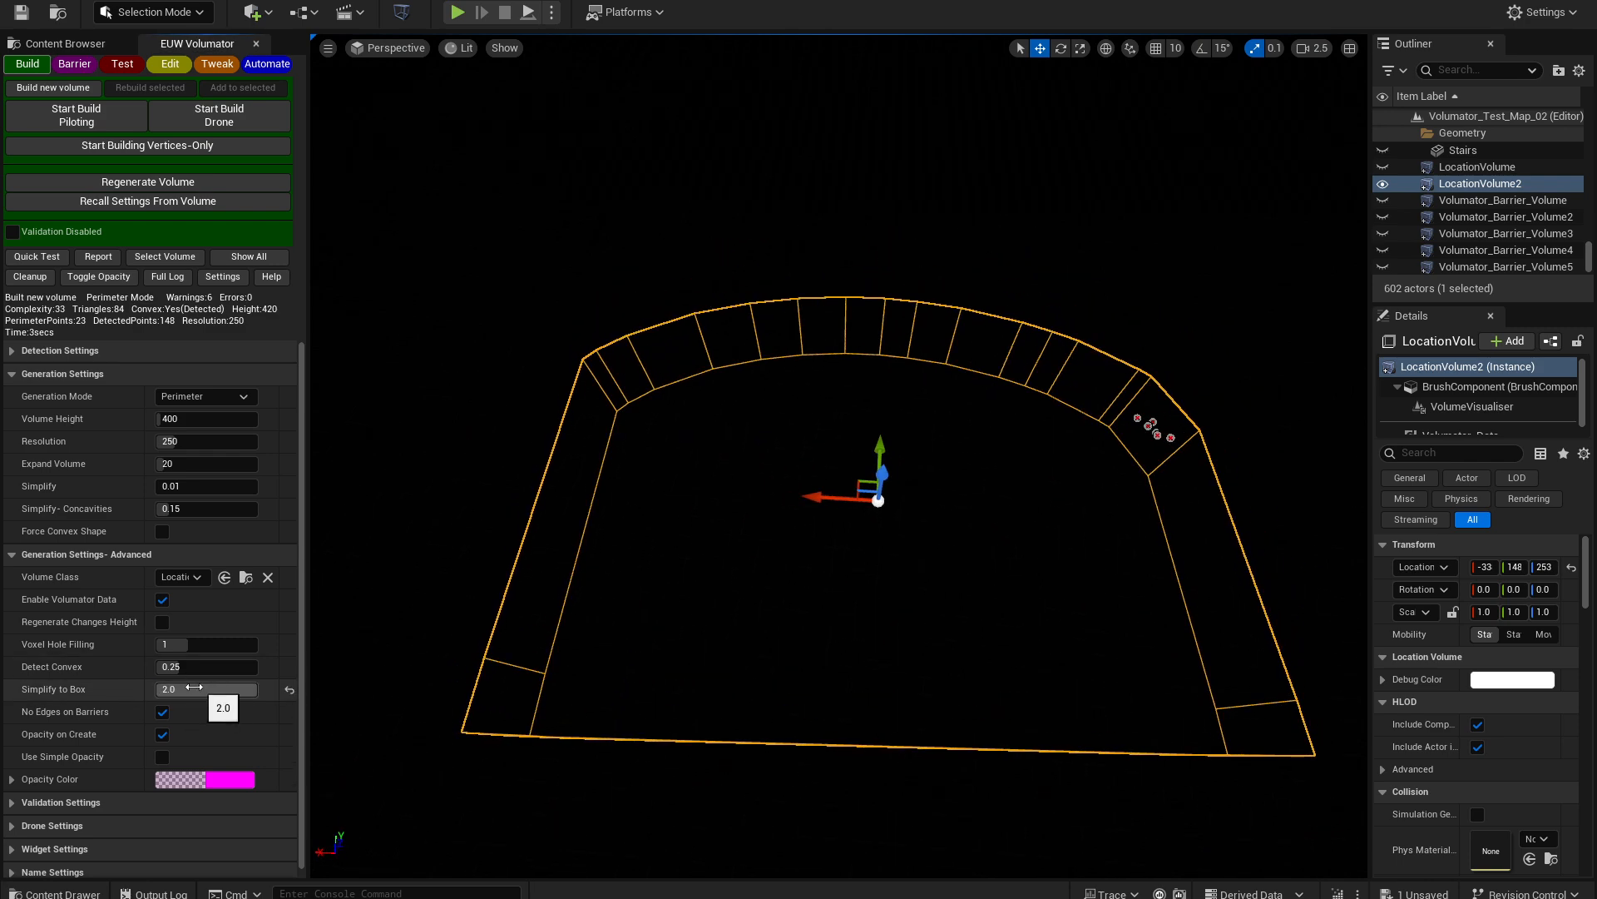
click(148, 182)
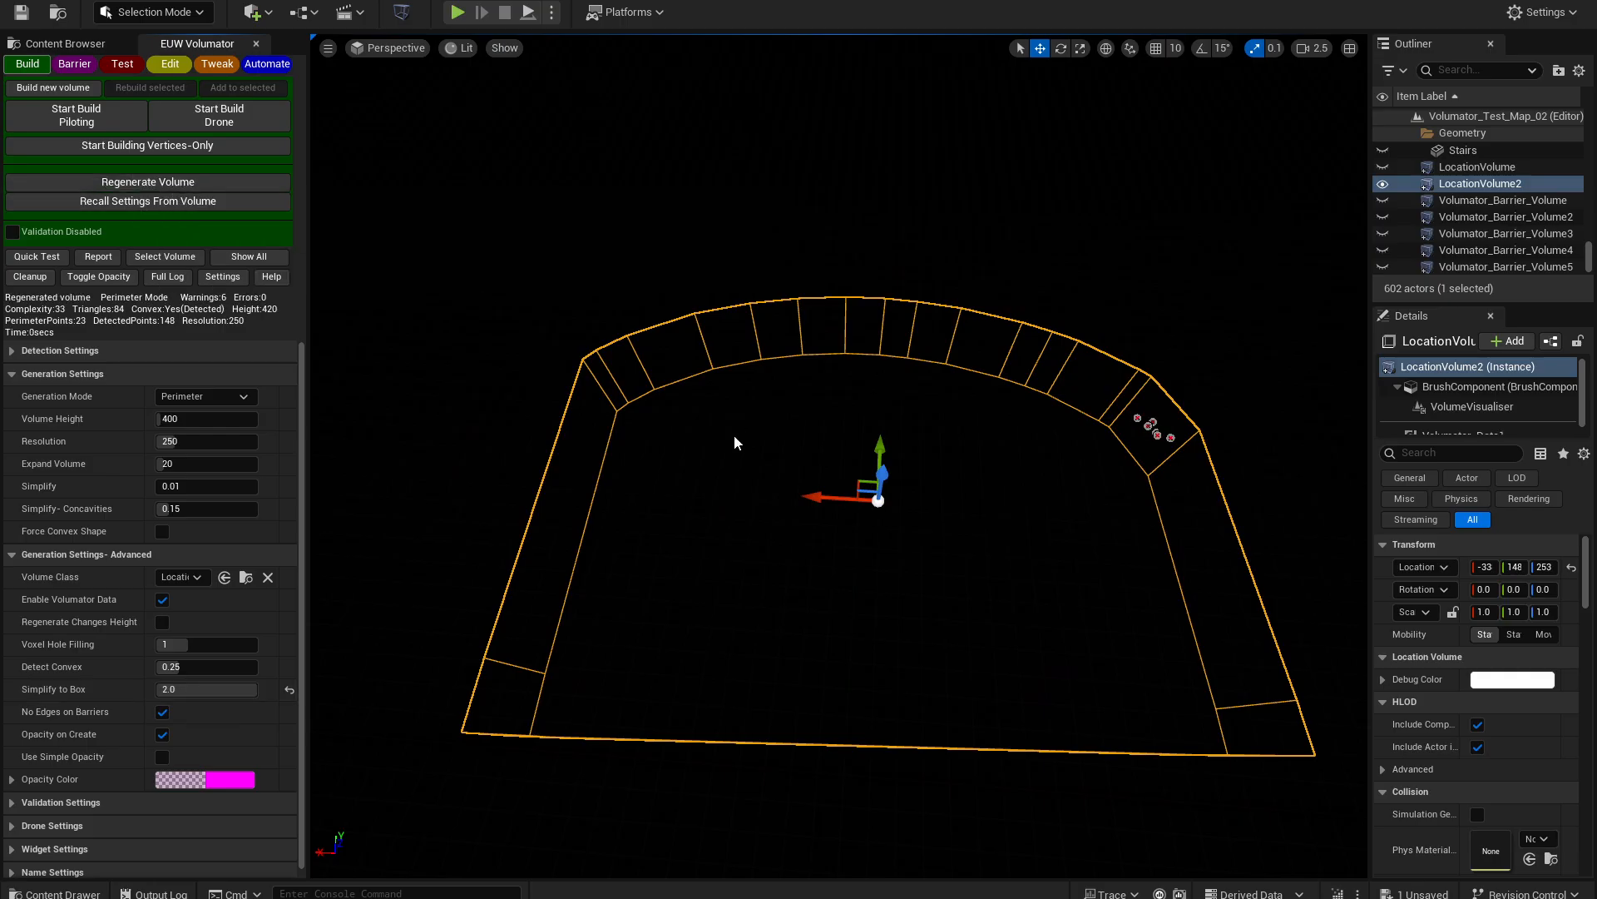
- Try regenerating the curved-wall volume with Simplify to Box at 10.0, and regenerate it at the default 0.4
click(207, 689)
text(10)
key(Return)
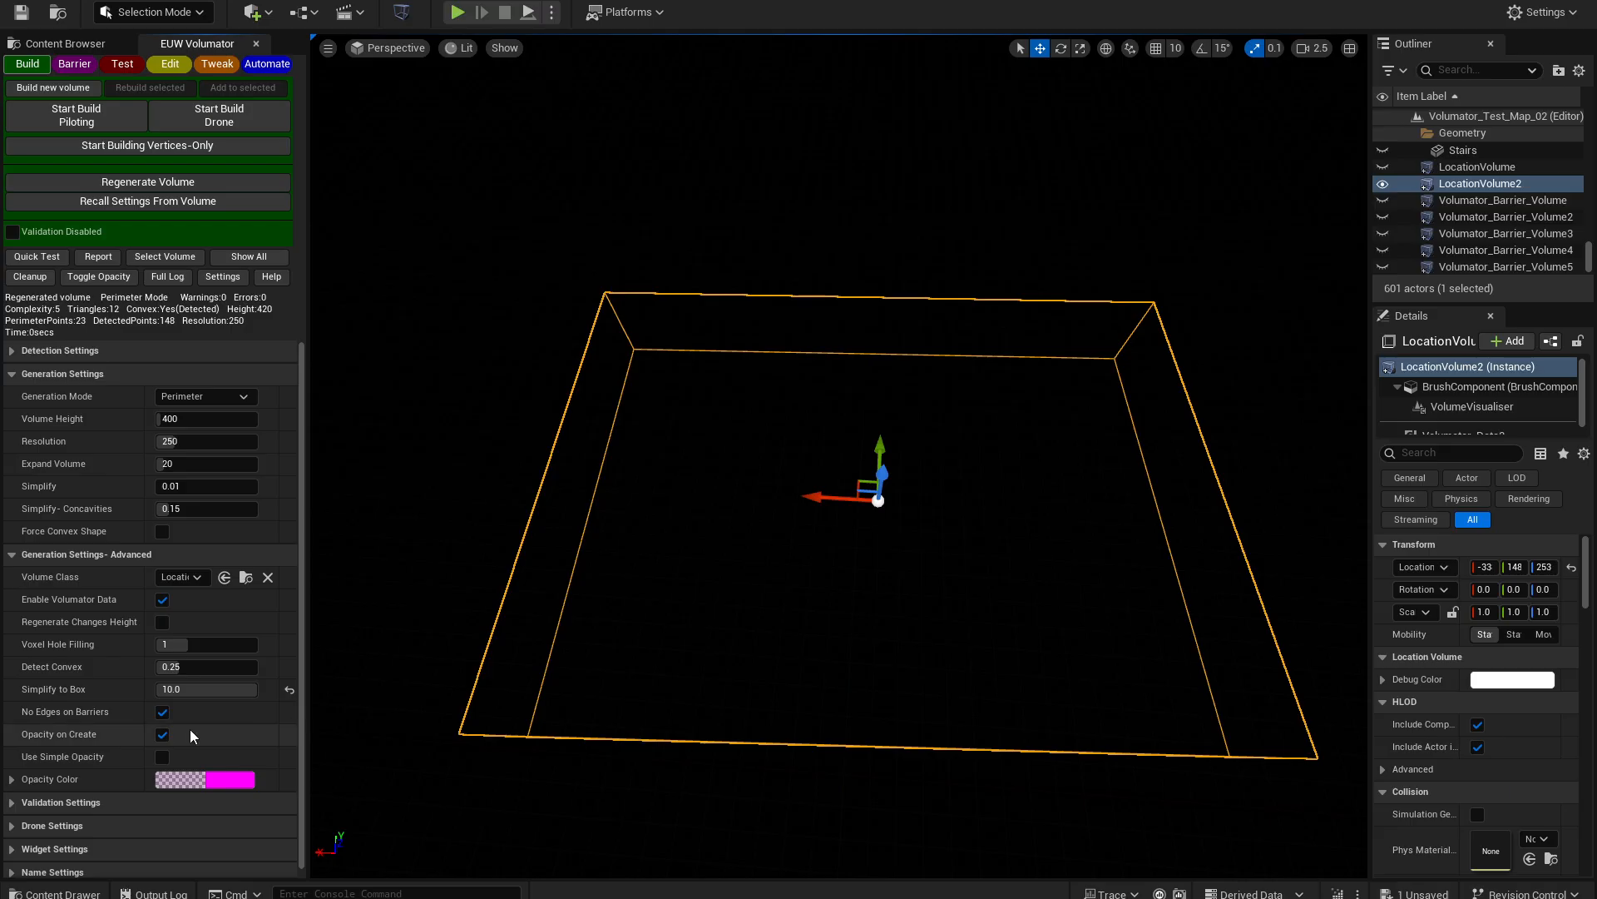
click(289, 689)
click(148, 183)
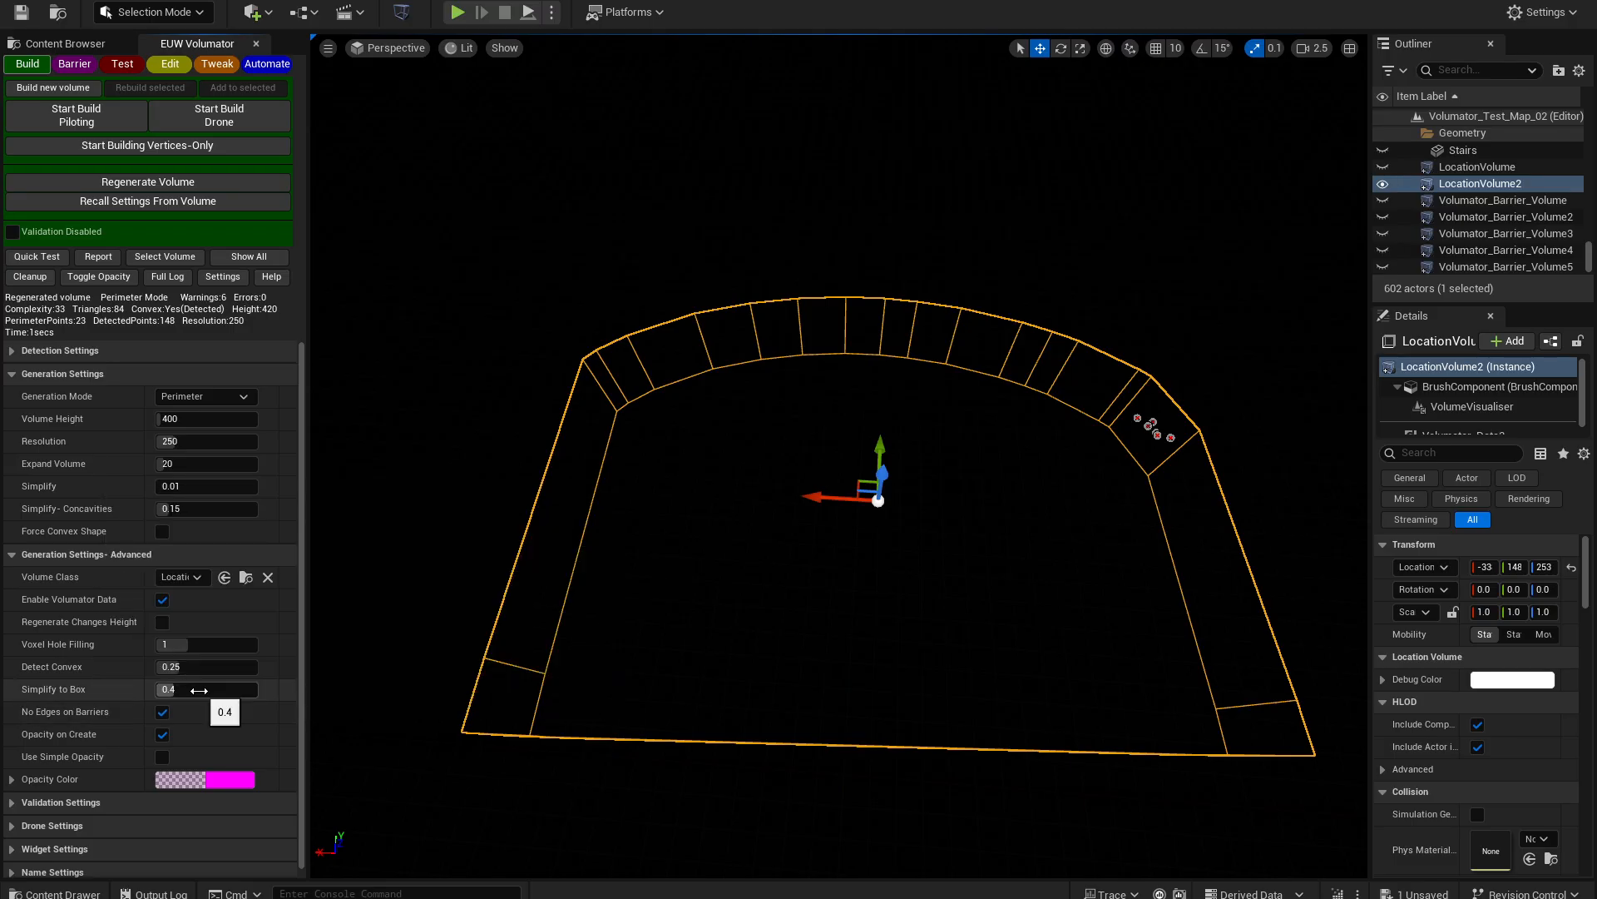
- Set the Simplify to Box value to 25.0
drag(198, 689, 224, 688)
click(234, 687)
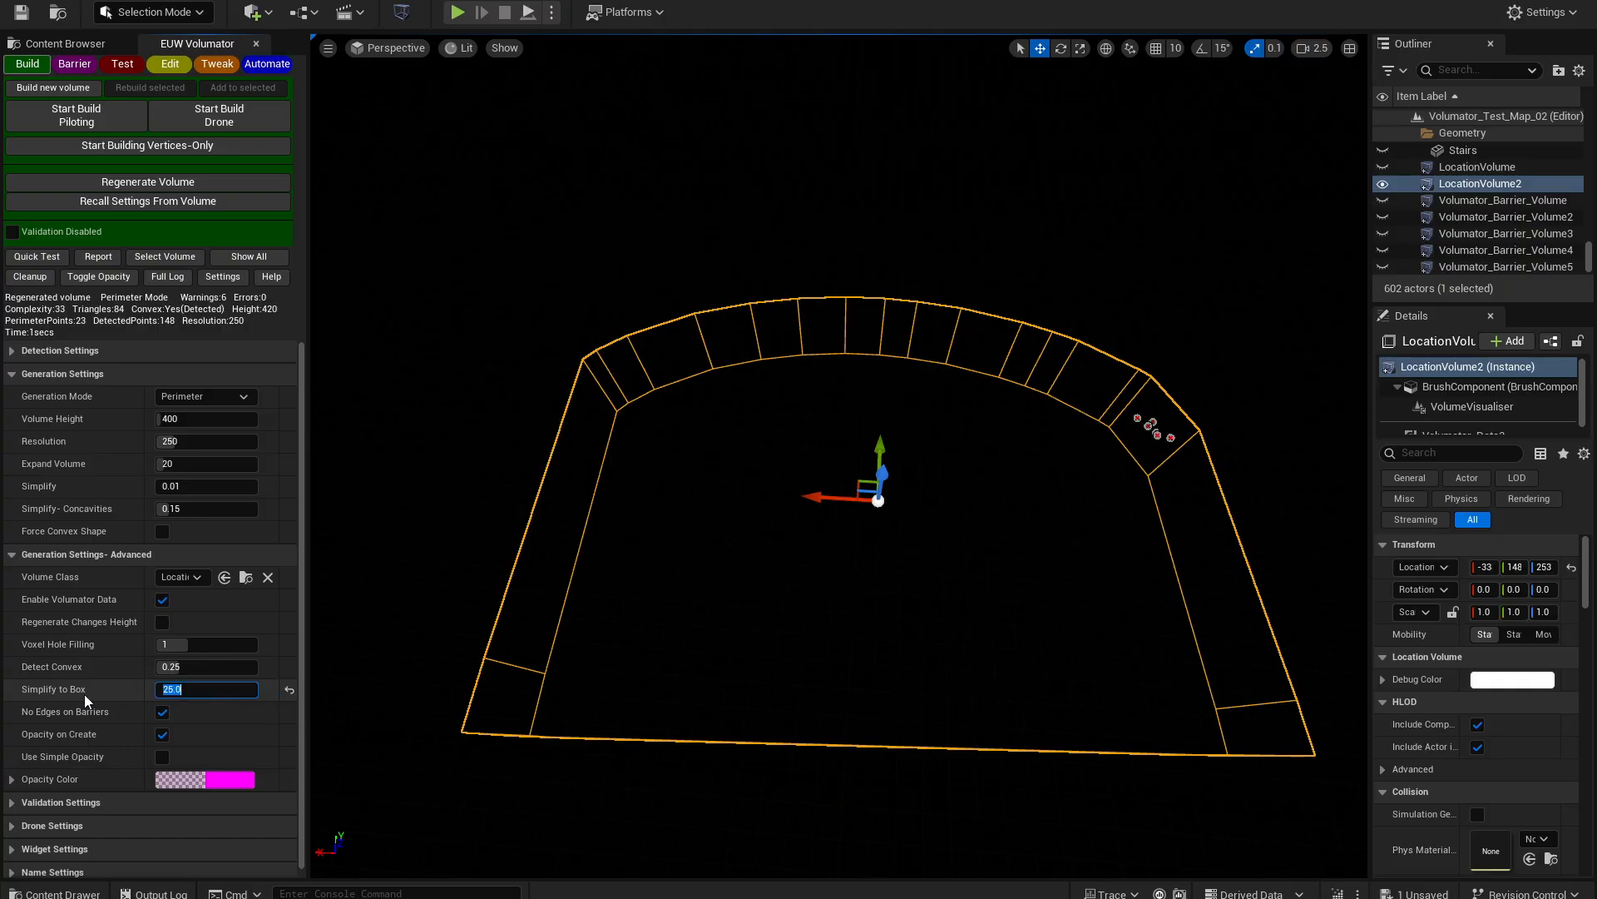
key(Return)
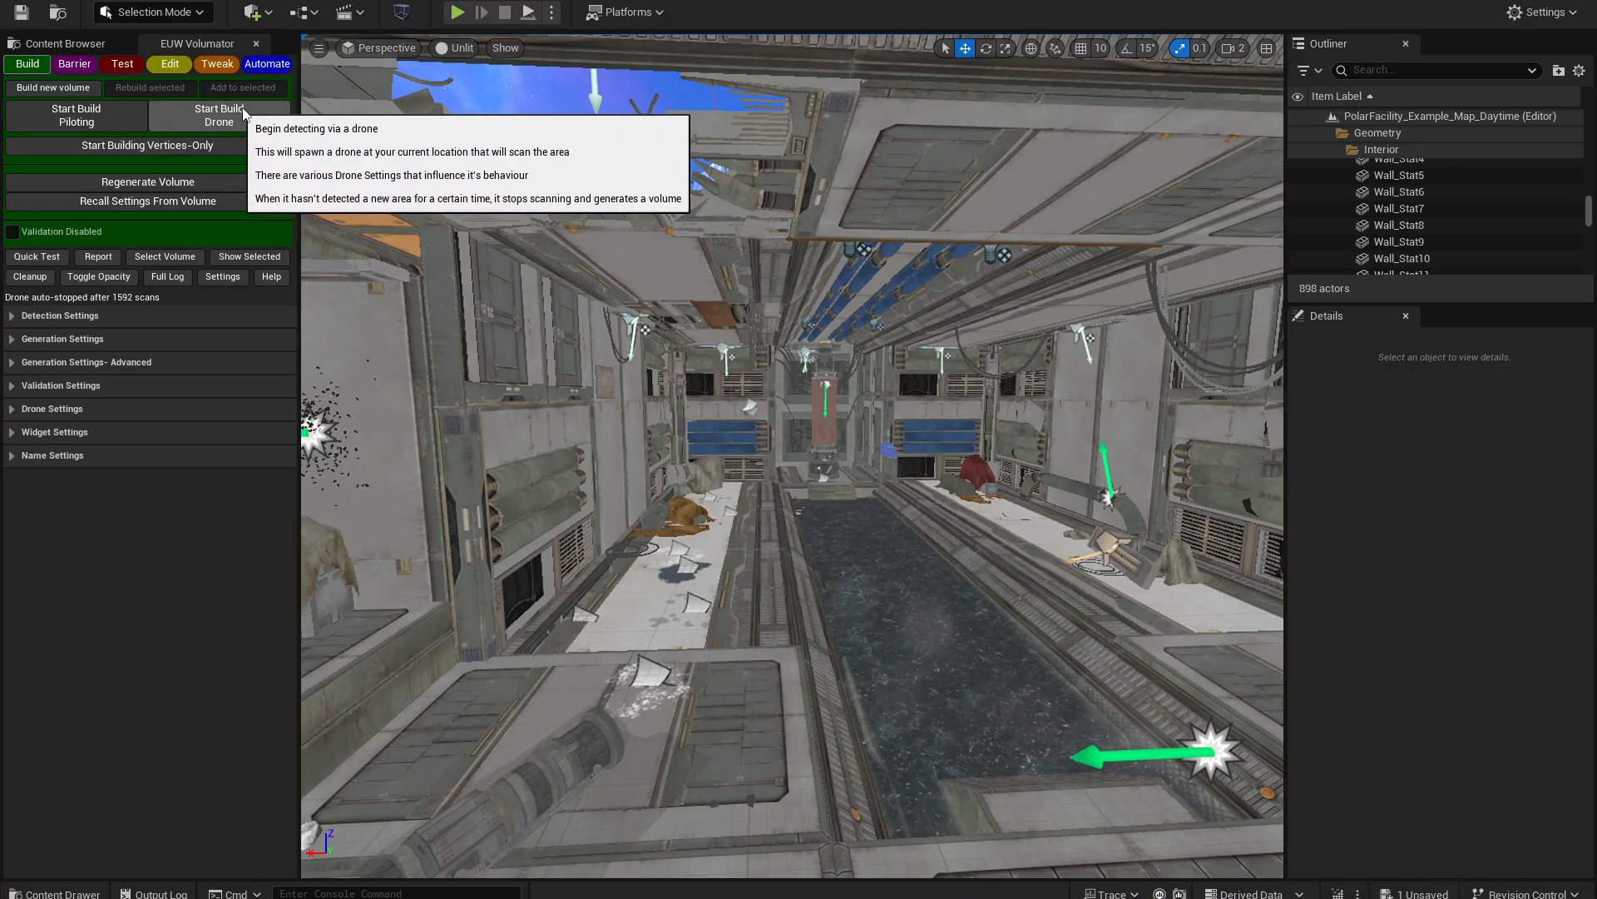
- Start a drone build in the polar facility's hall with the drone's debug view, and stop the build outside over the terrain
click(205, 118)
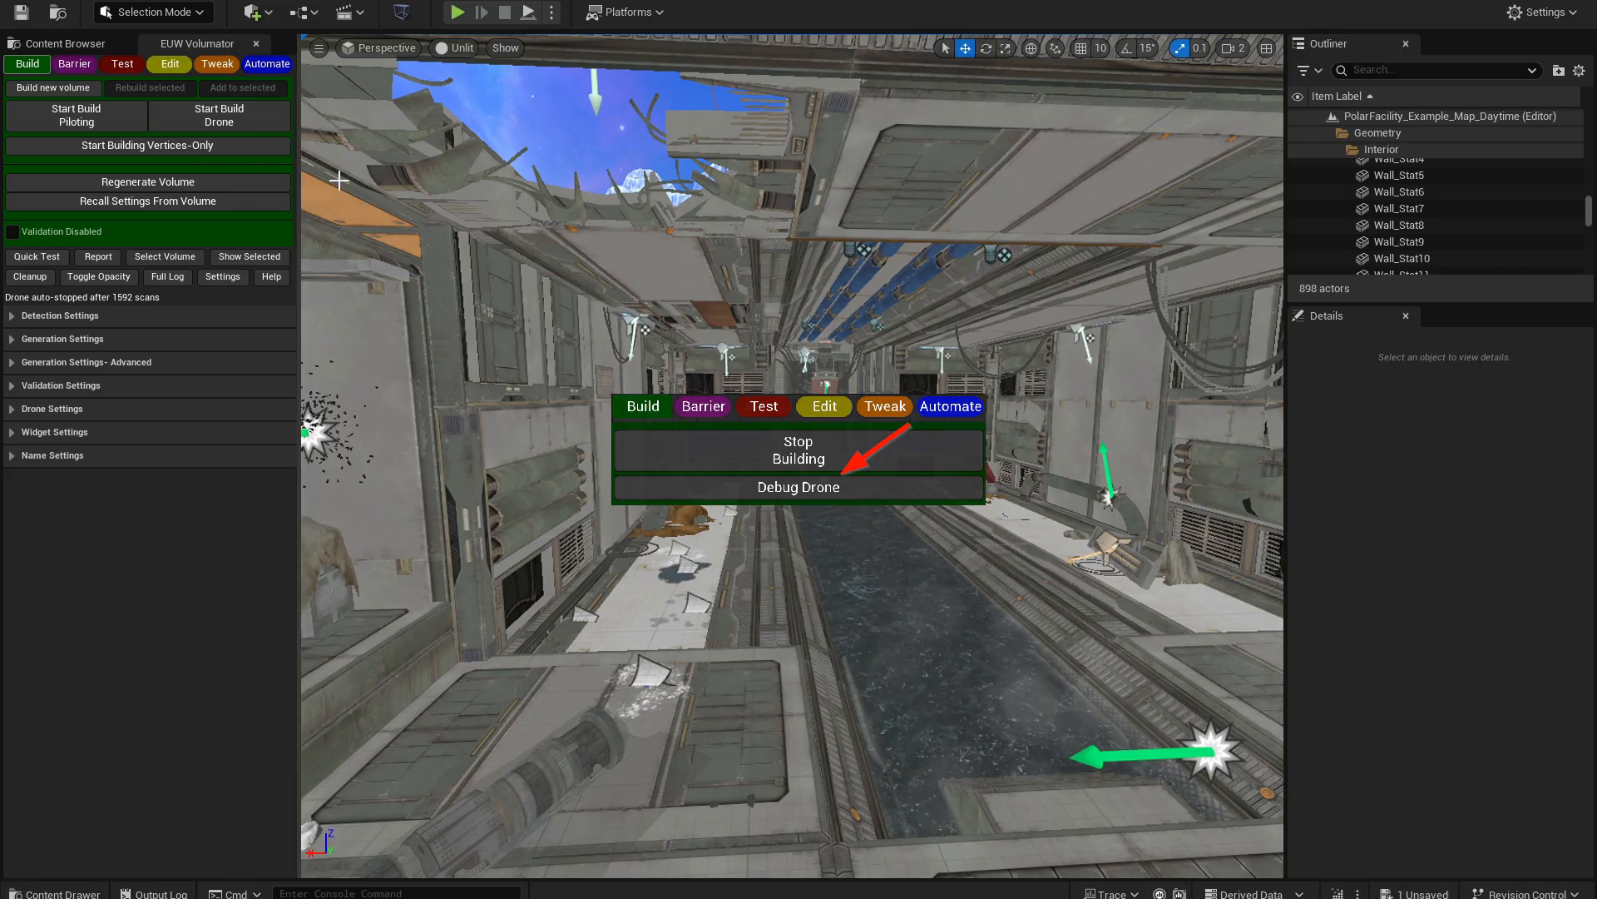
click(147, 201)
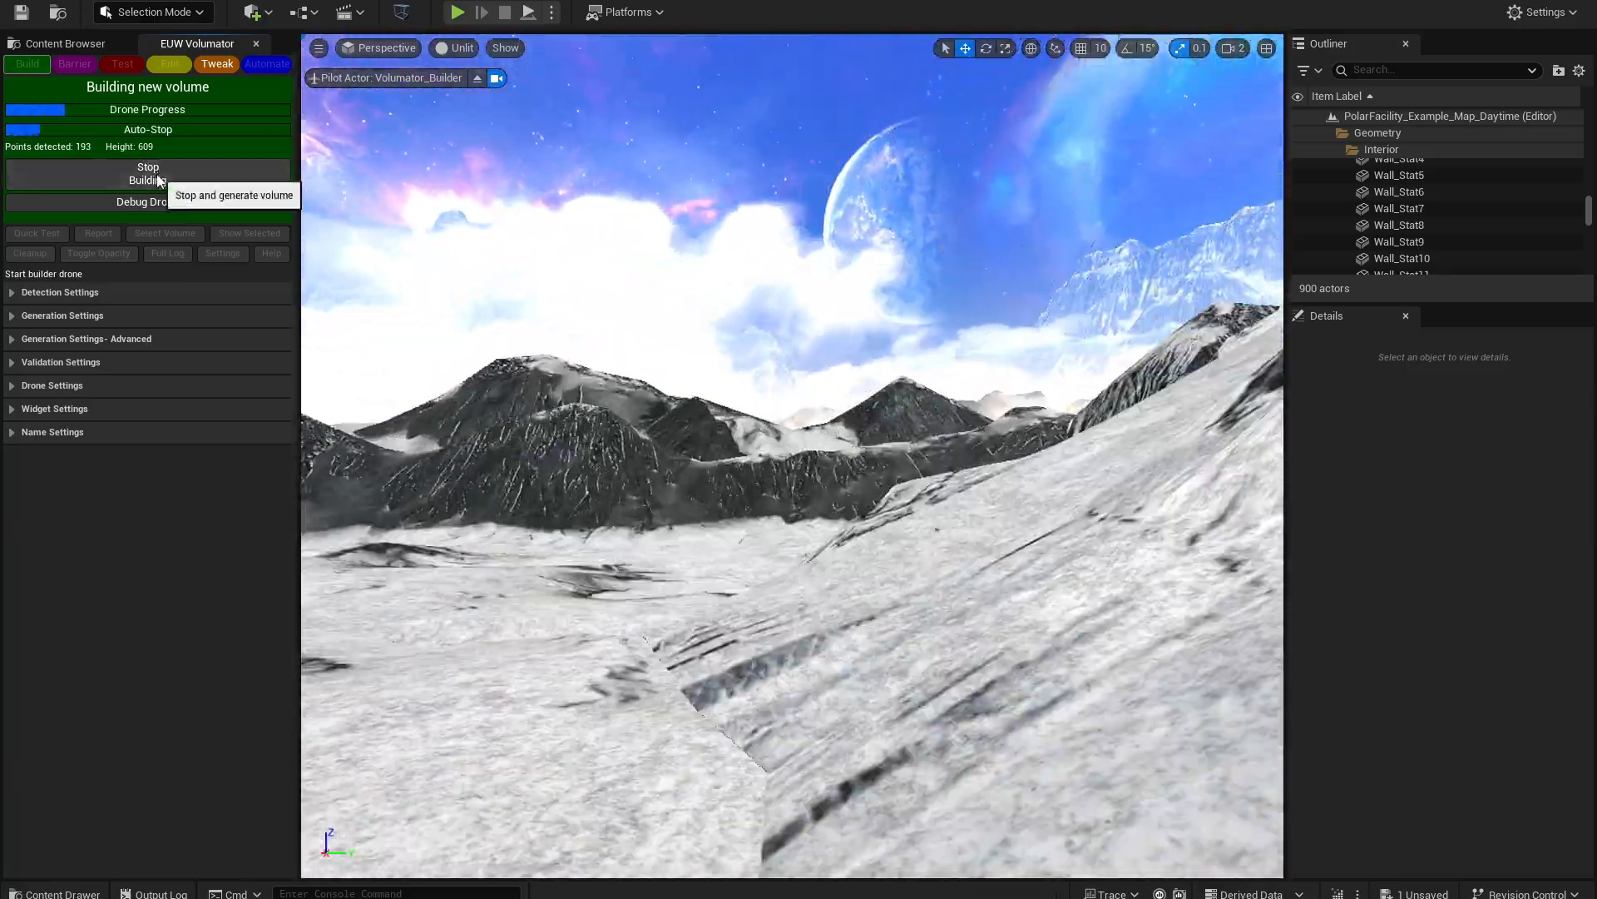
click(148, 174)
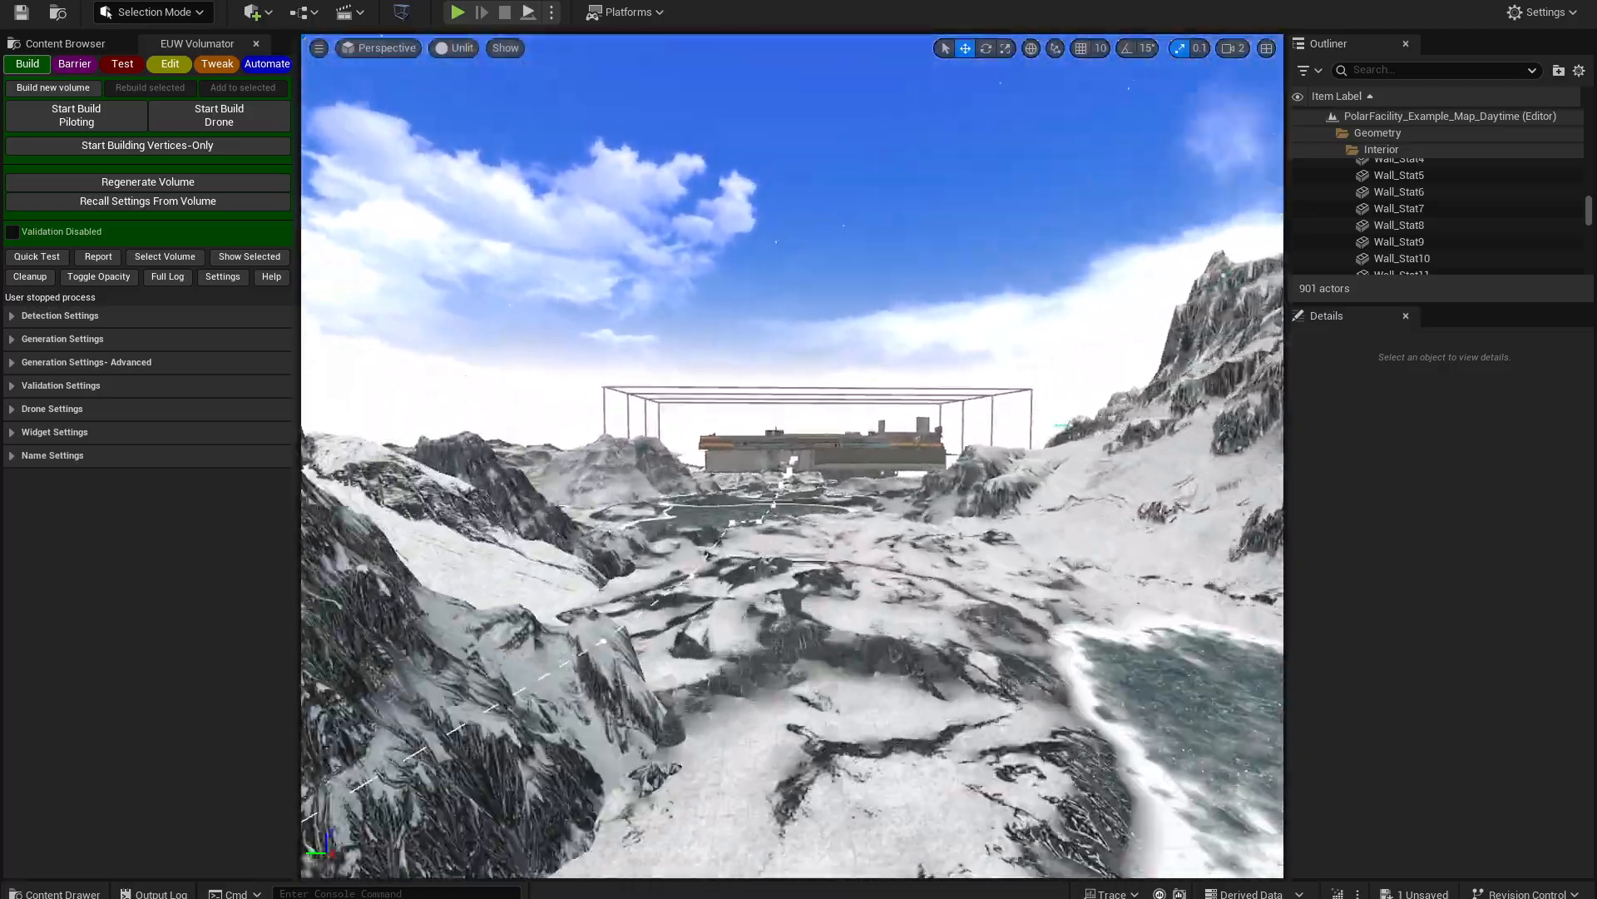
- Follow the drone's path lines from the snowy terrain back into the facility to examine where the drone left the interior
key(w)
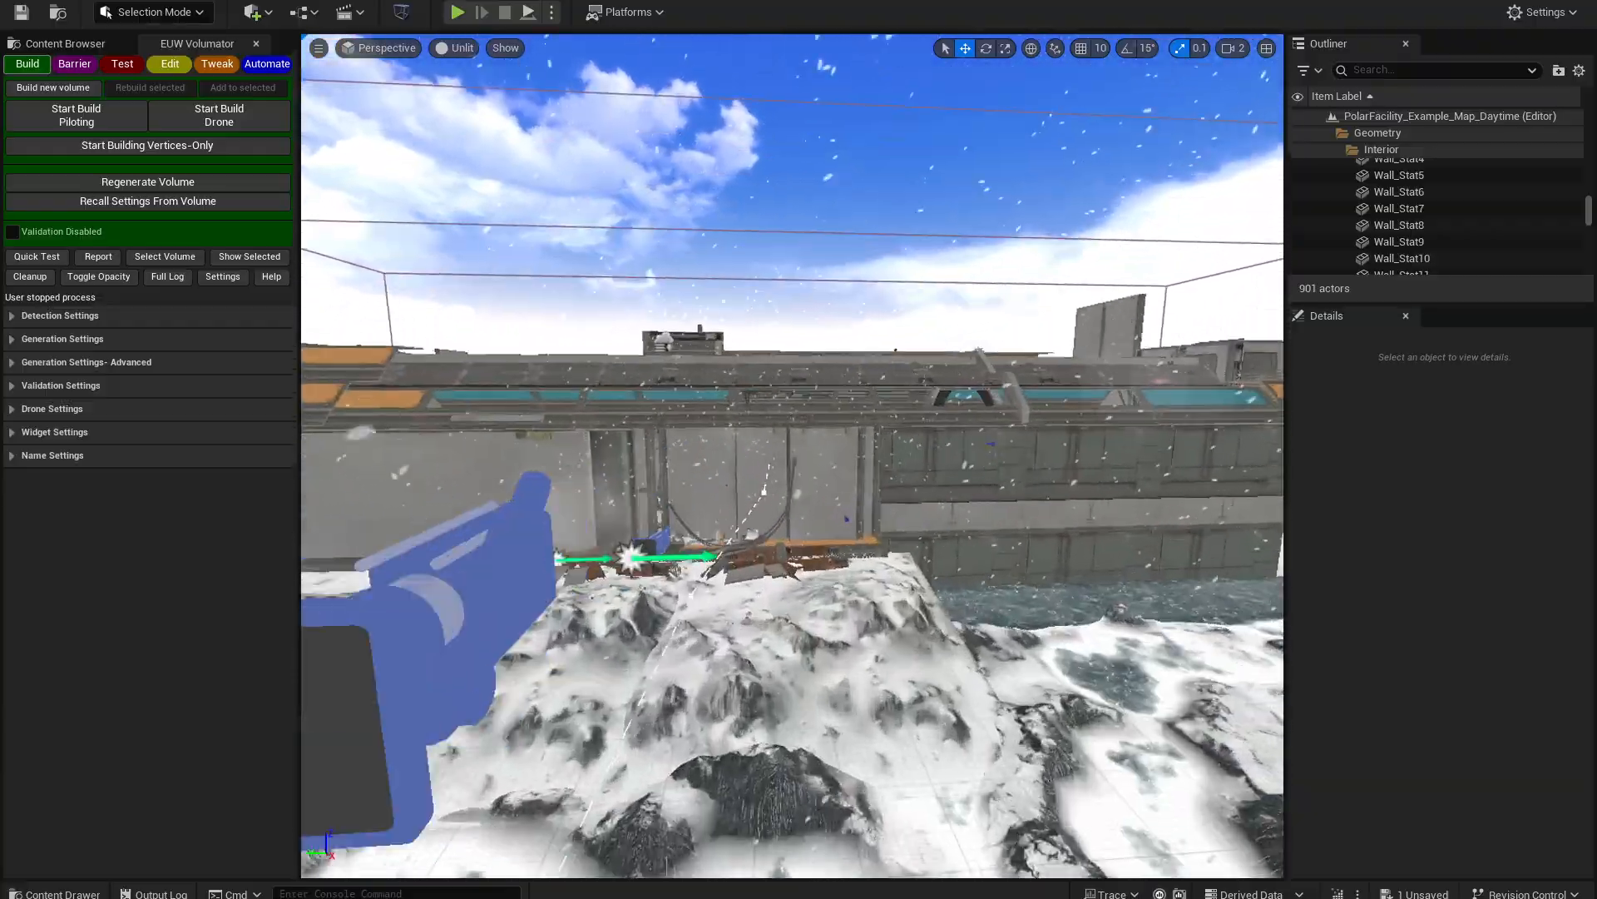
key(w)
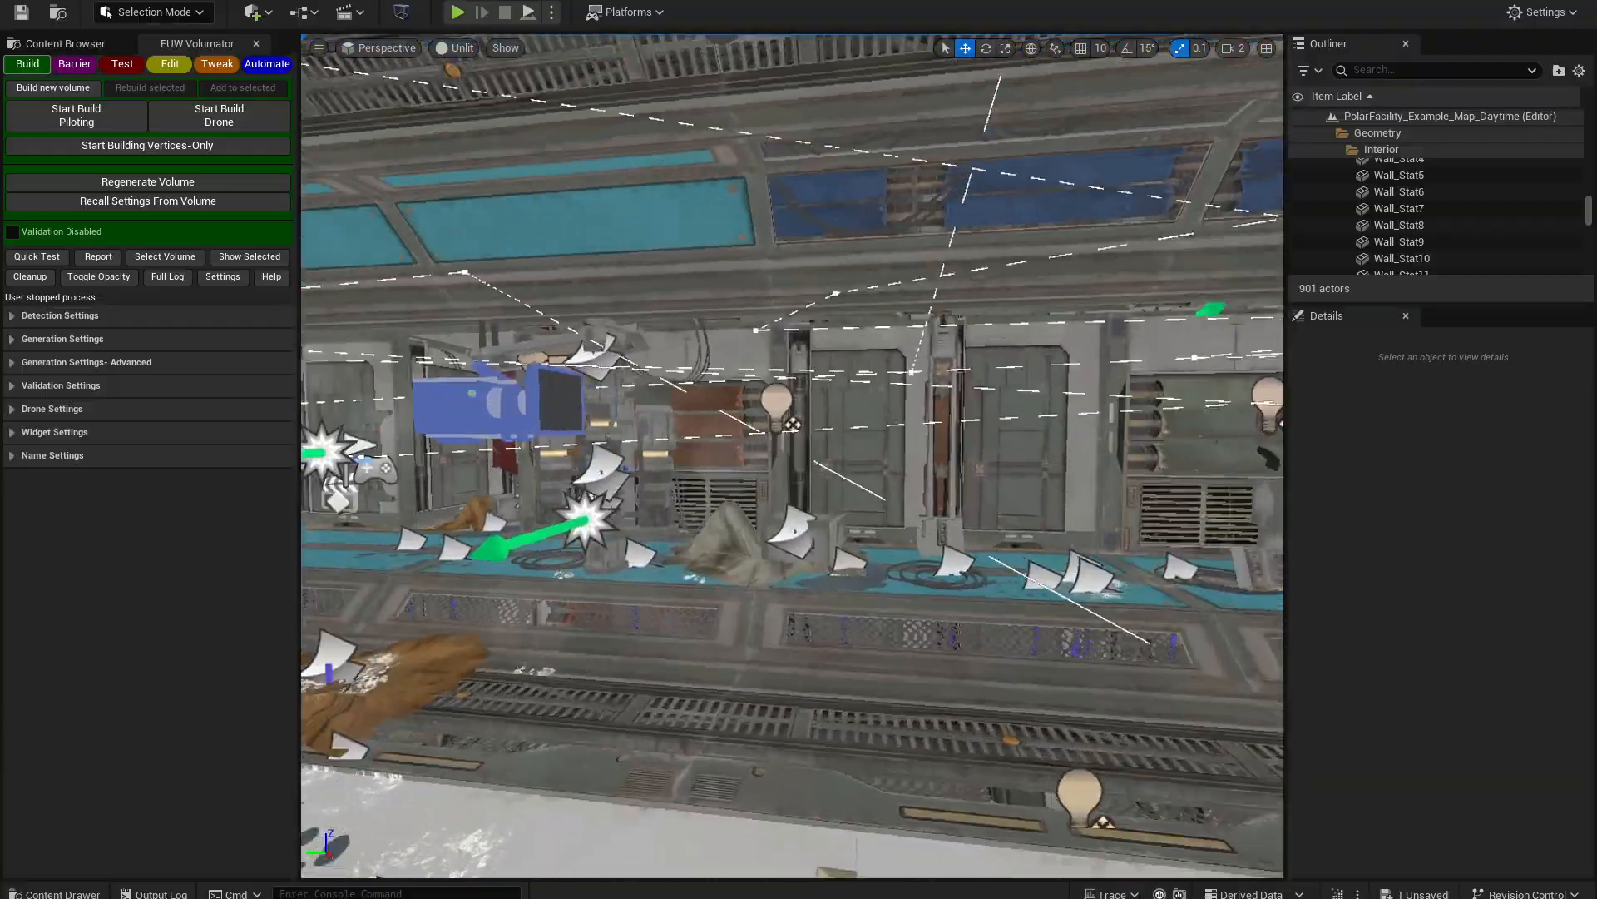
right_drag(792, 456, 808, 504)
key(w)
key(w)
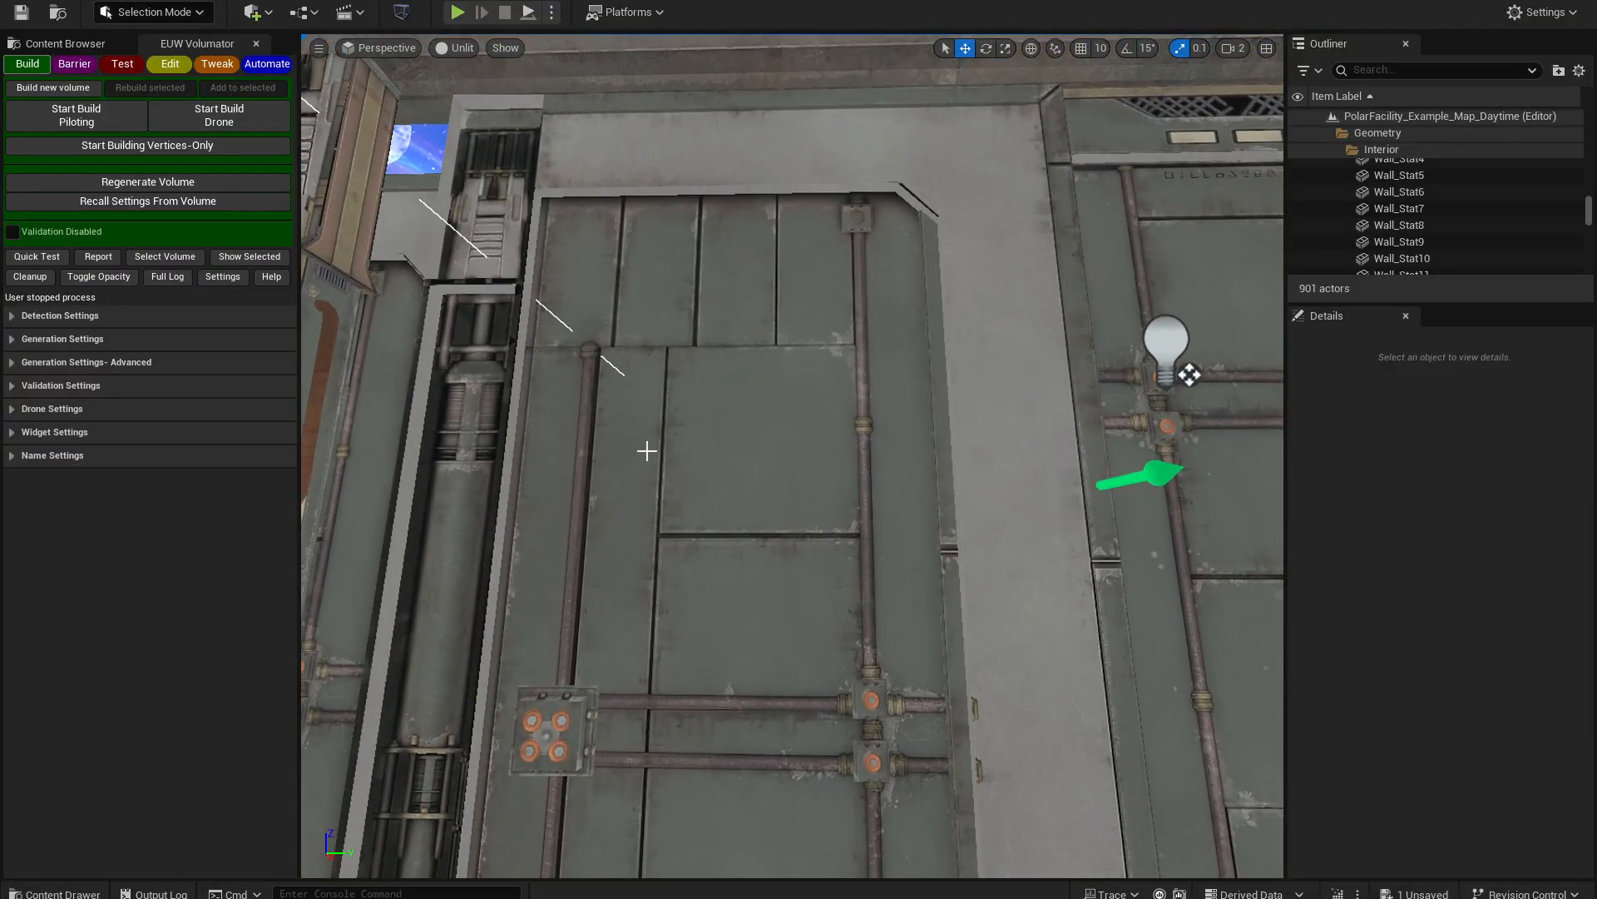
click(691, 452)
key(s)
scroll(692, 452, down, 3)
right_drag(691, 453, 719, 583)
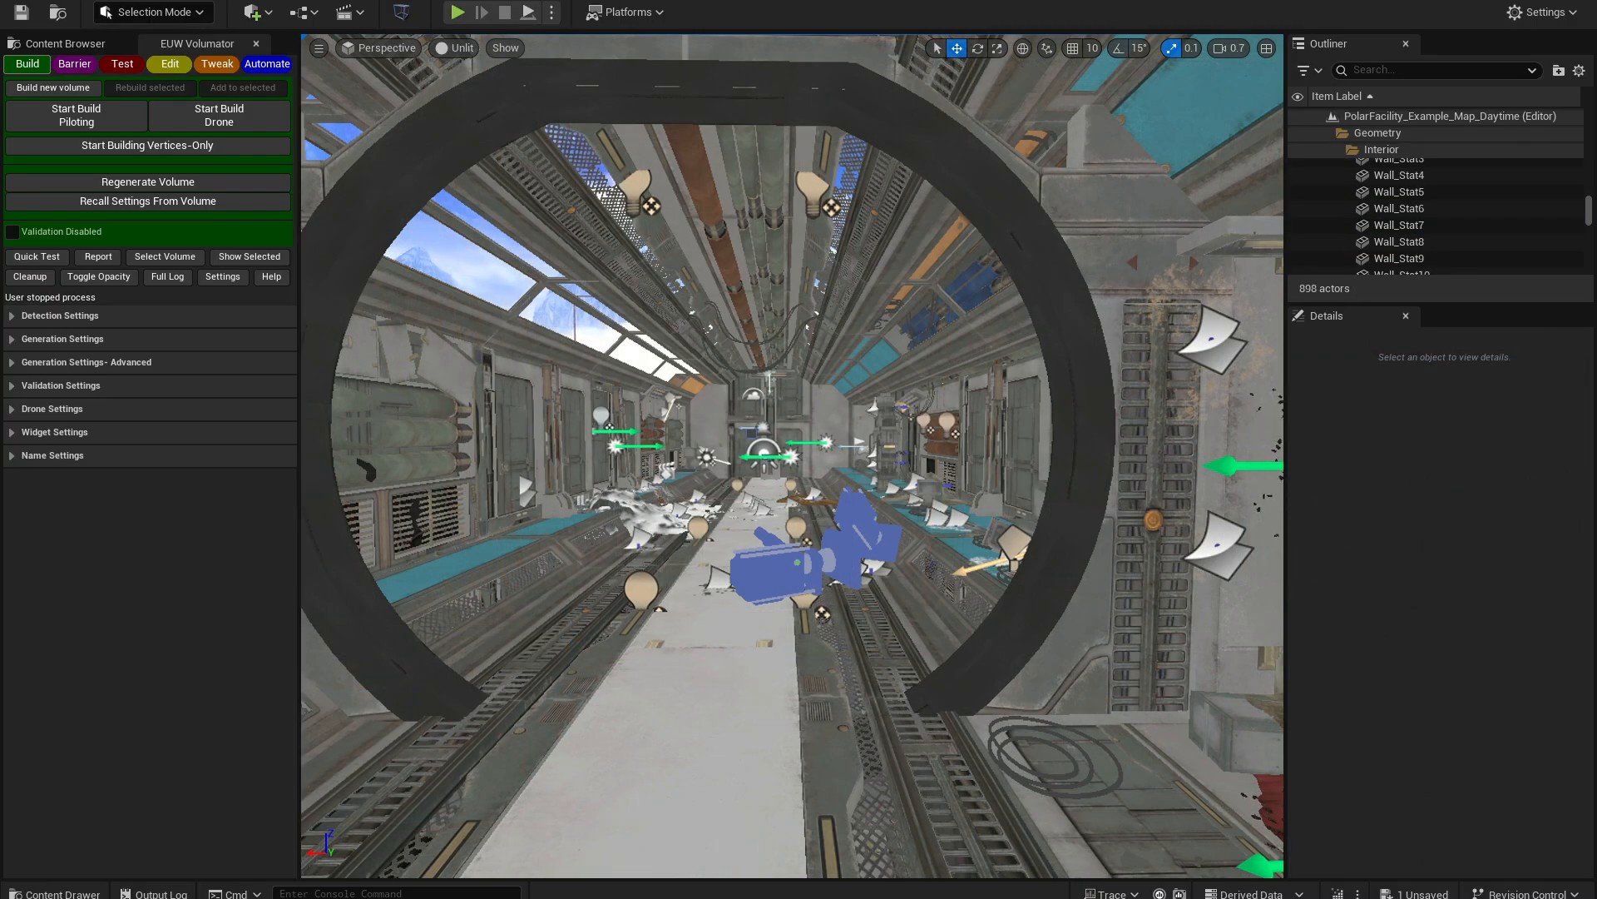
- Build a new volume inside the polar facility's interior with another drone build started above the water channel
click(217, 63)
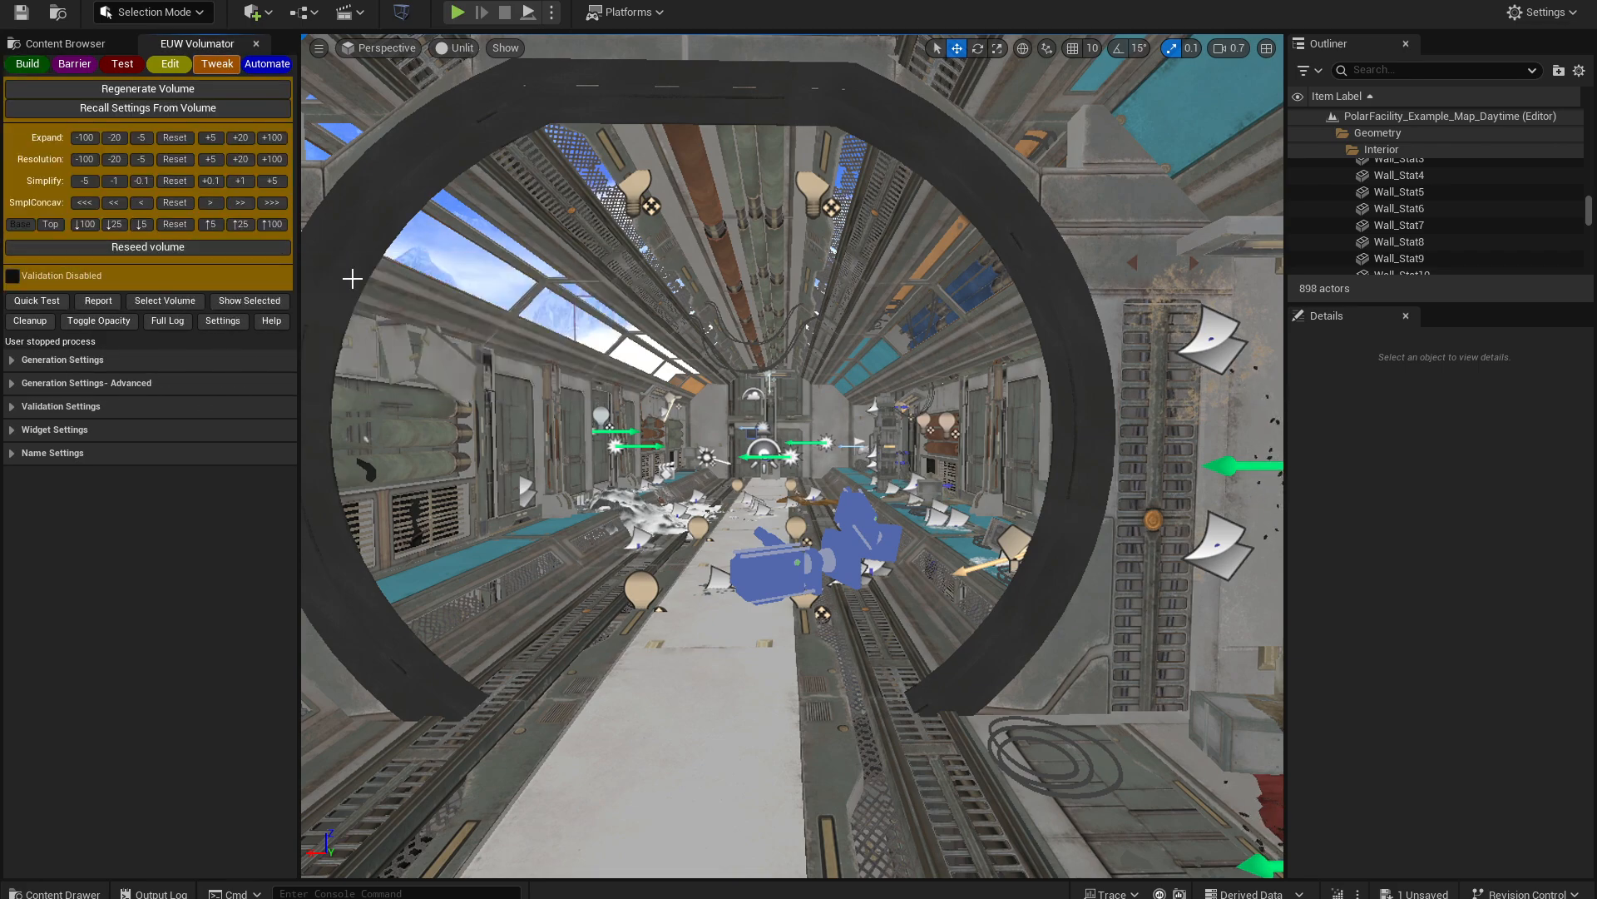
right_drag(552, 352, 691, 366)
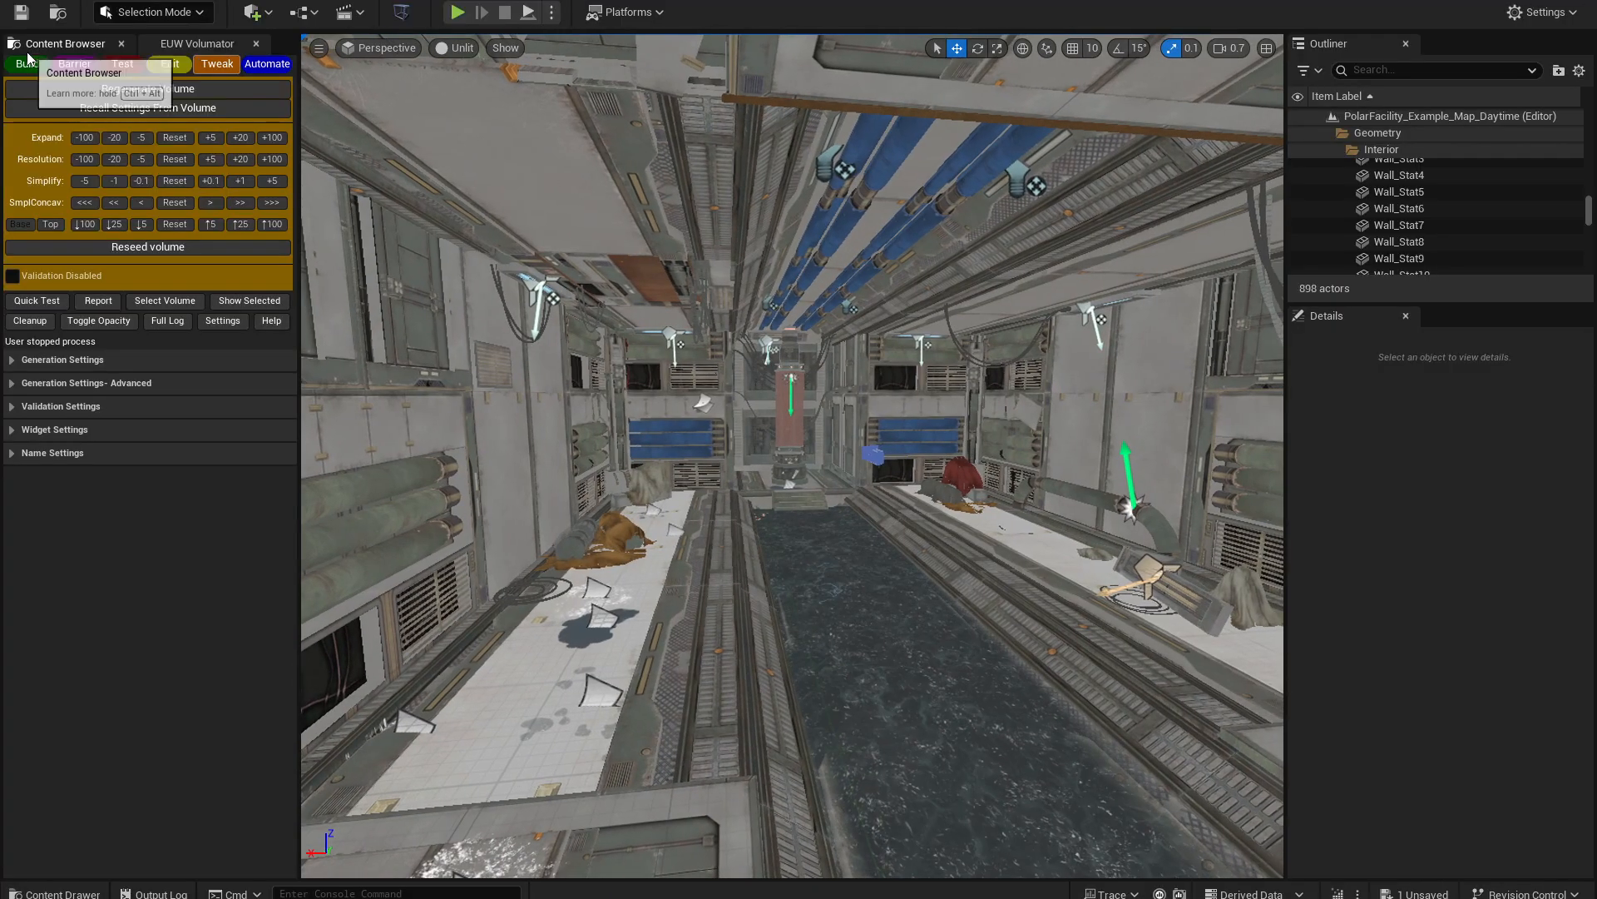
click(28, 64)
click(219, 116)
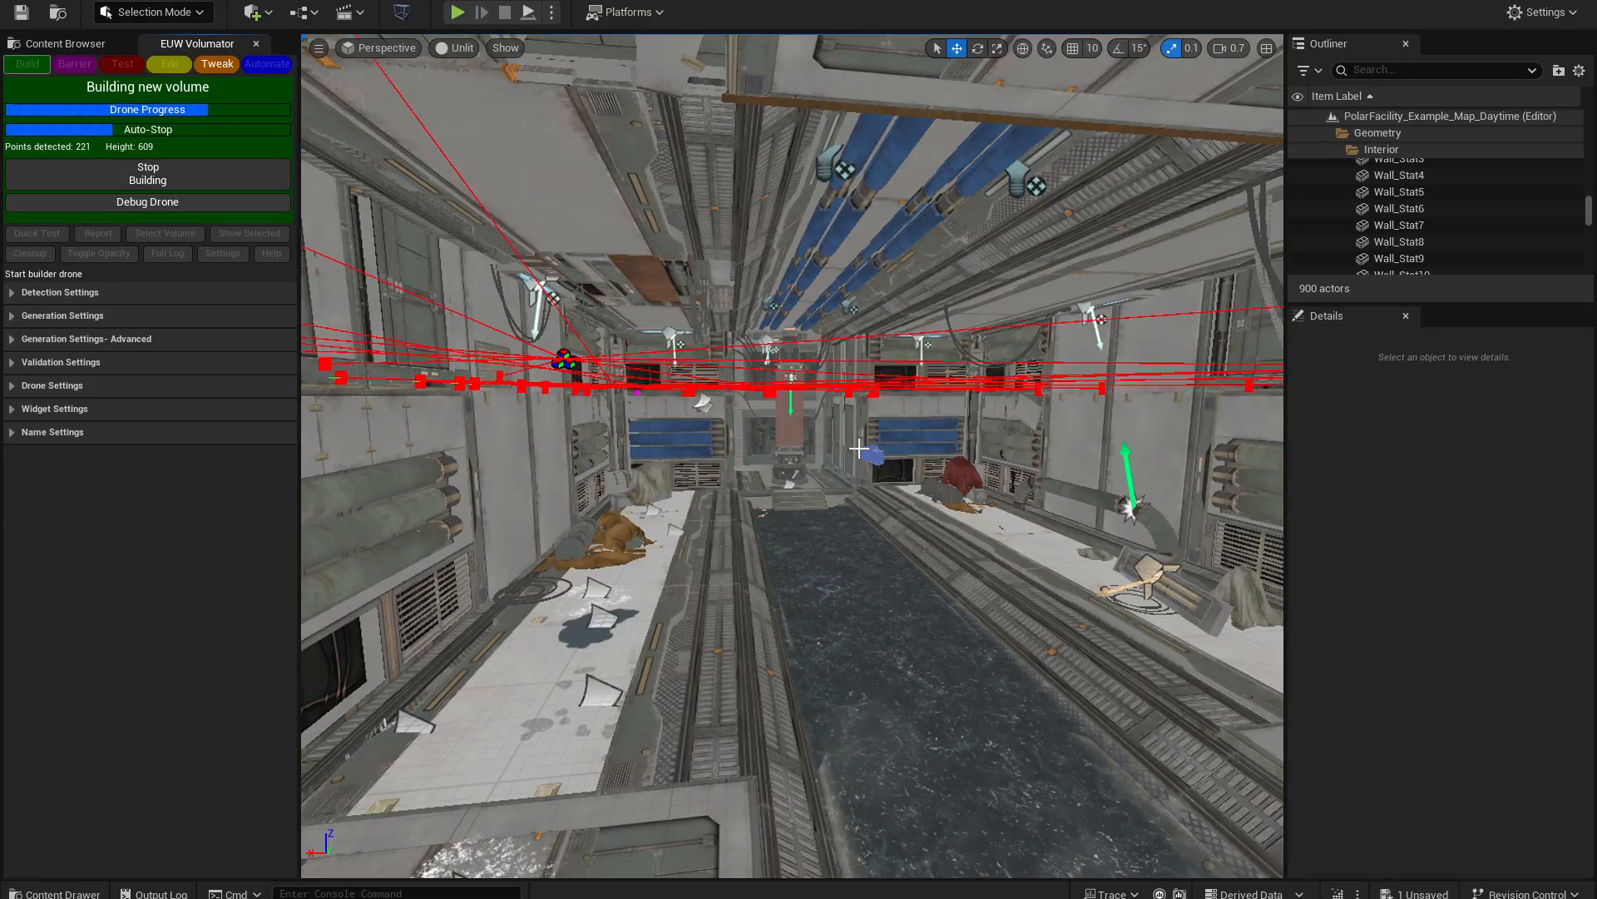
right_drag(858, 448, 1019, 482)
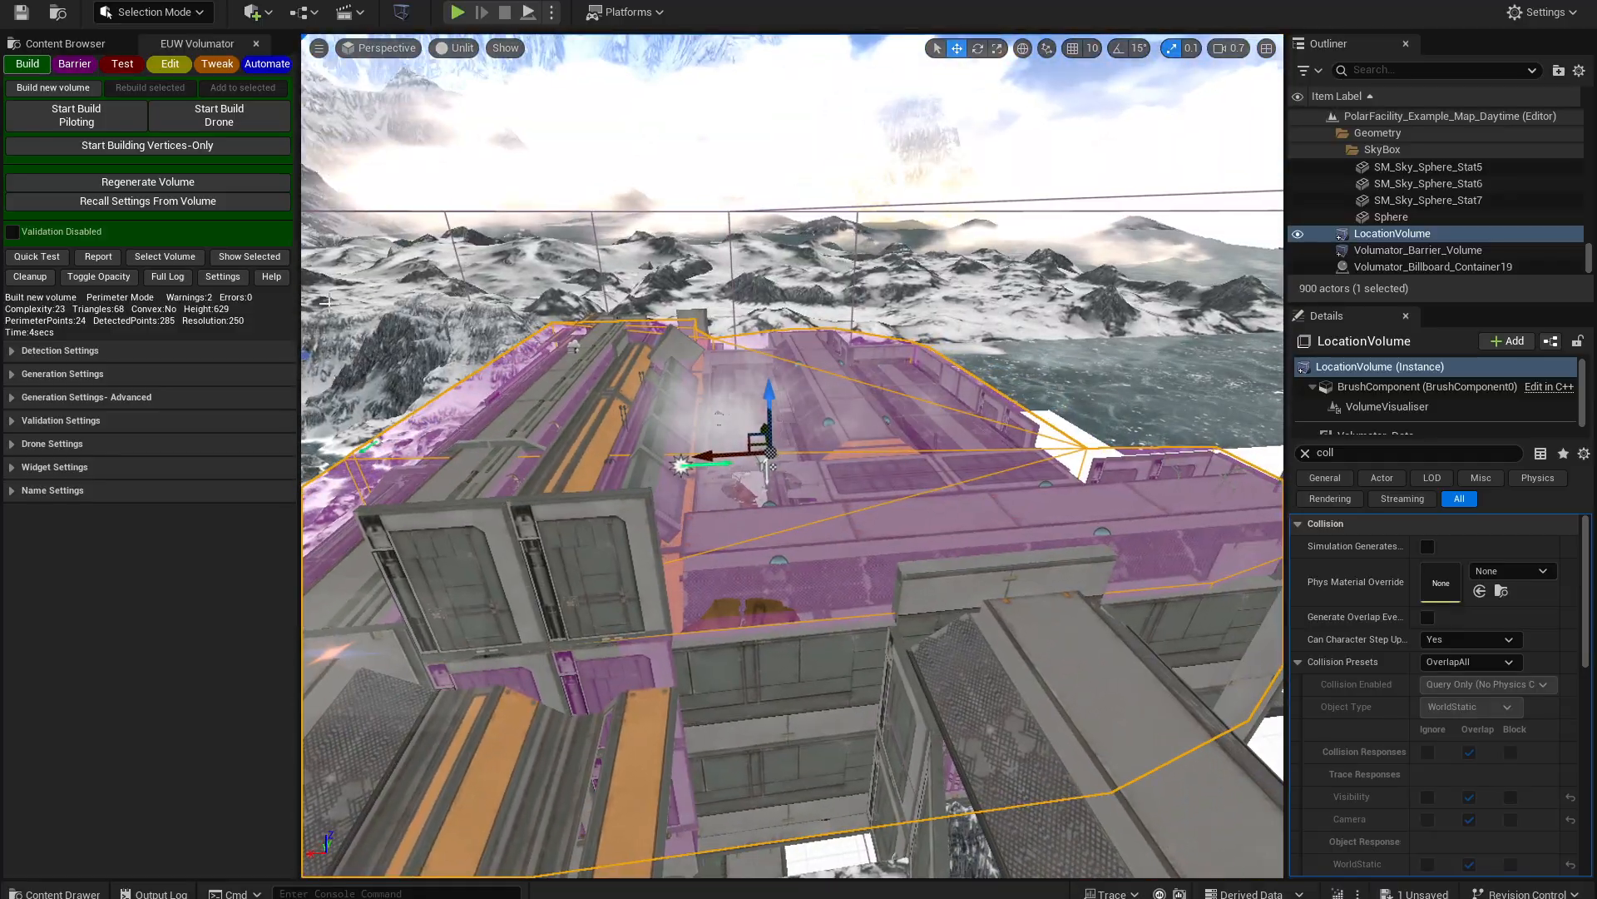
- Isolate the facility's new volume, inspect its shape from above, and bring up the Tweak options
click(248, 257)
right_drag(616, 430, 665, 460)
right_drag(1134, 531, 1043, 562)
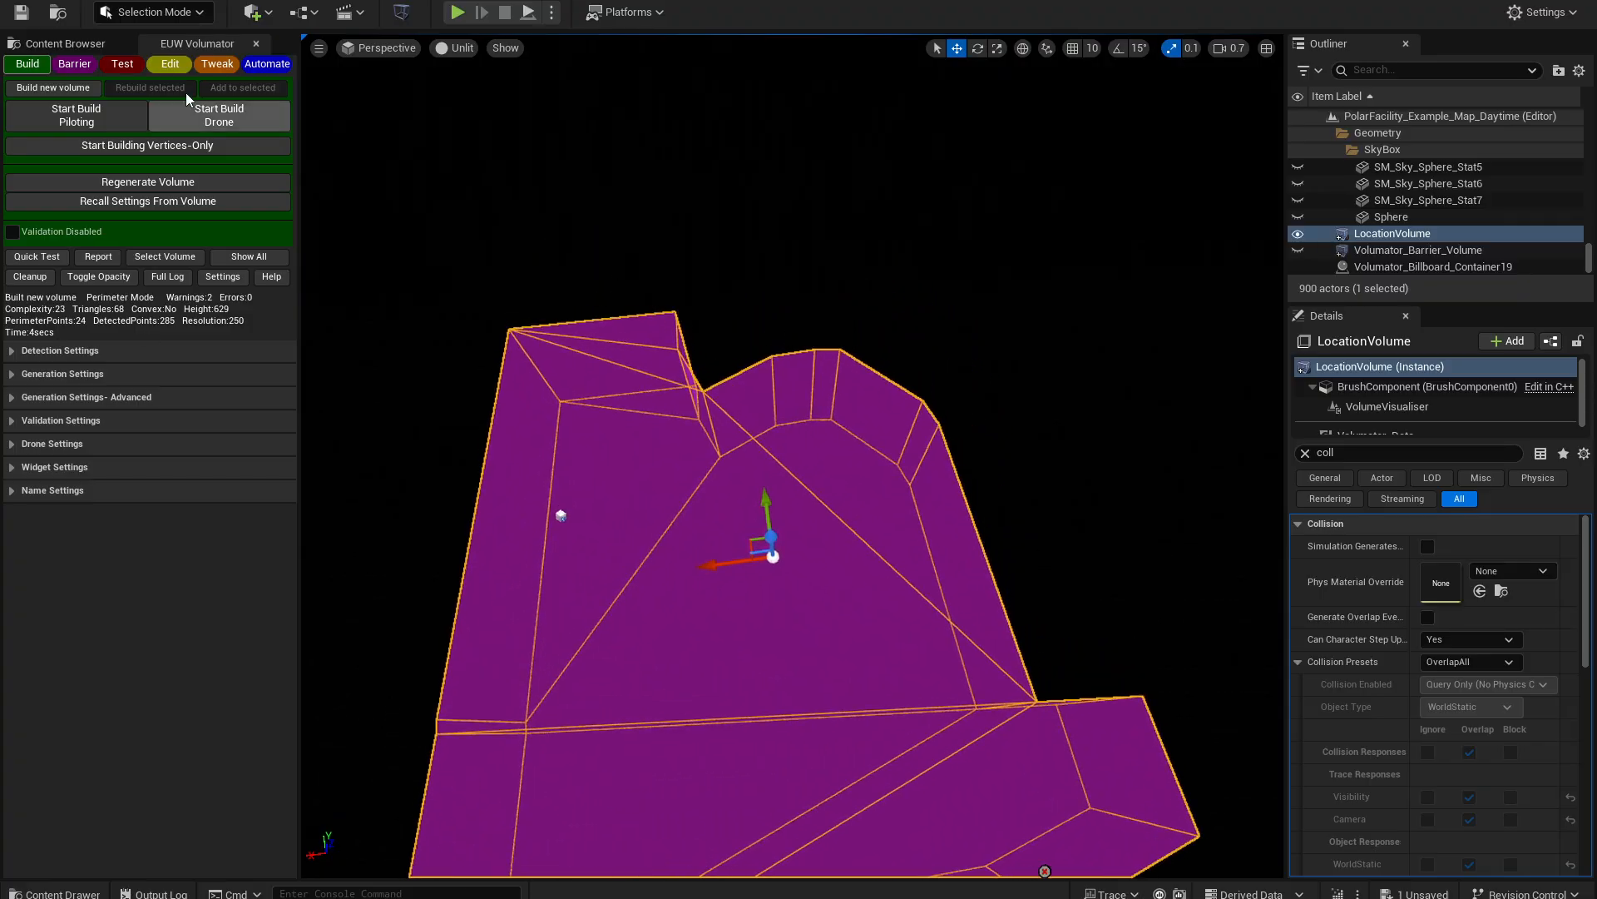
click(211, 66)
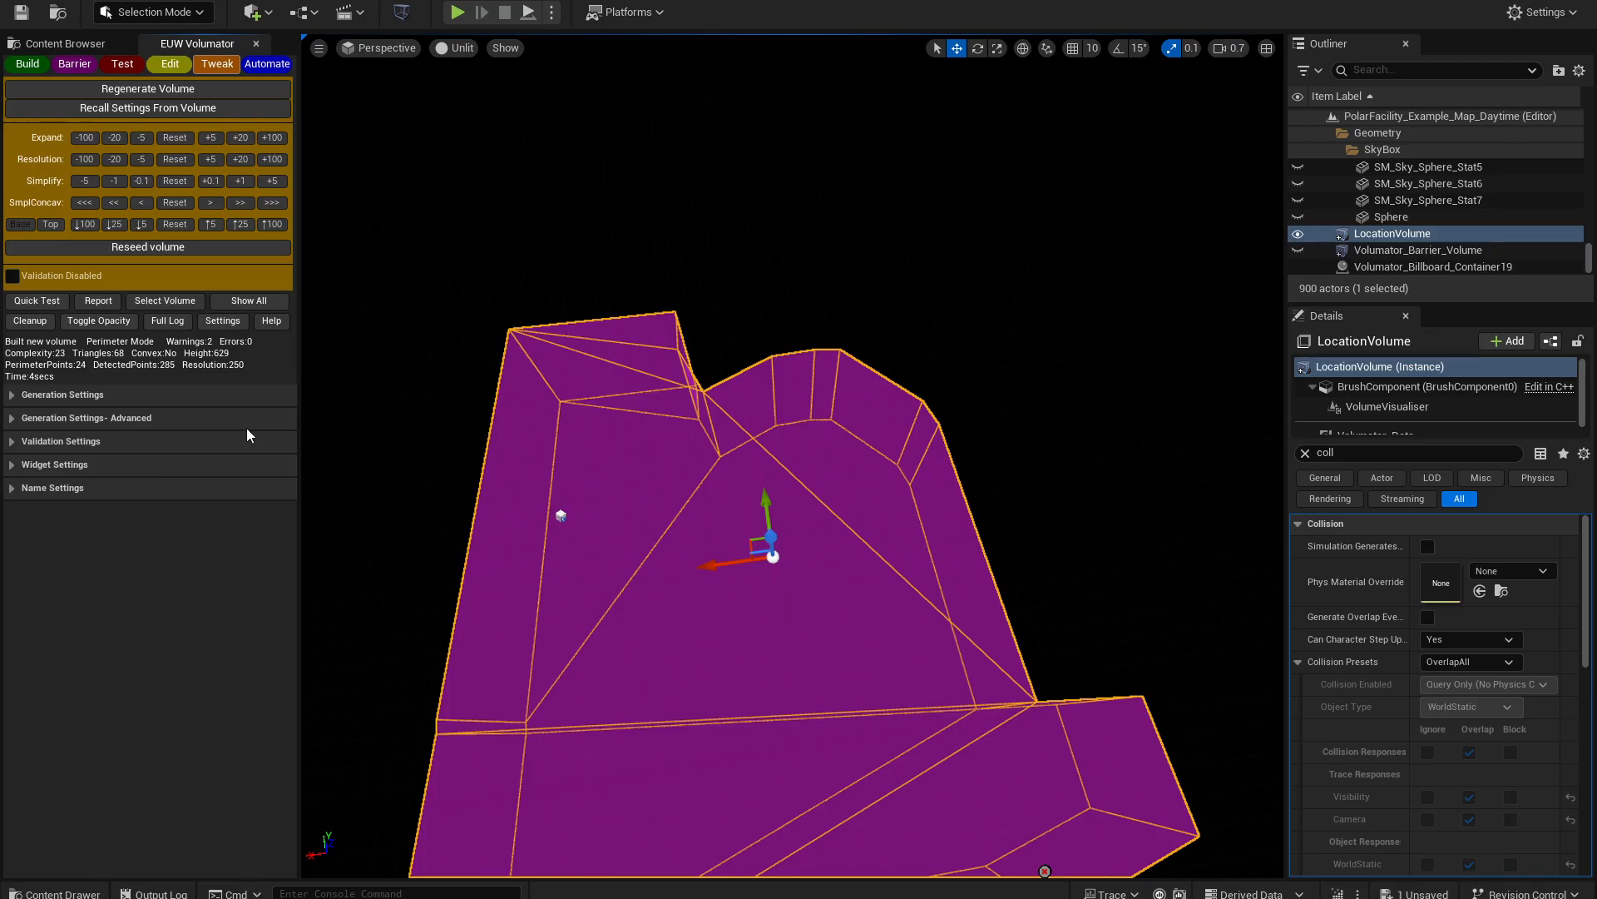
right_drag(665, 549, 651, 602)
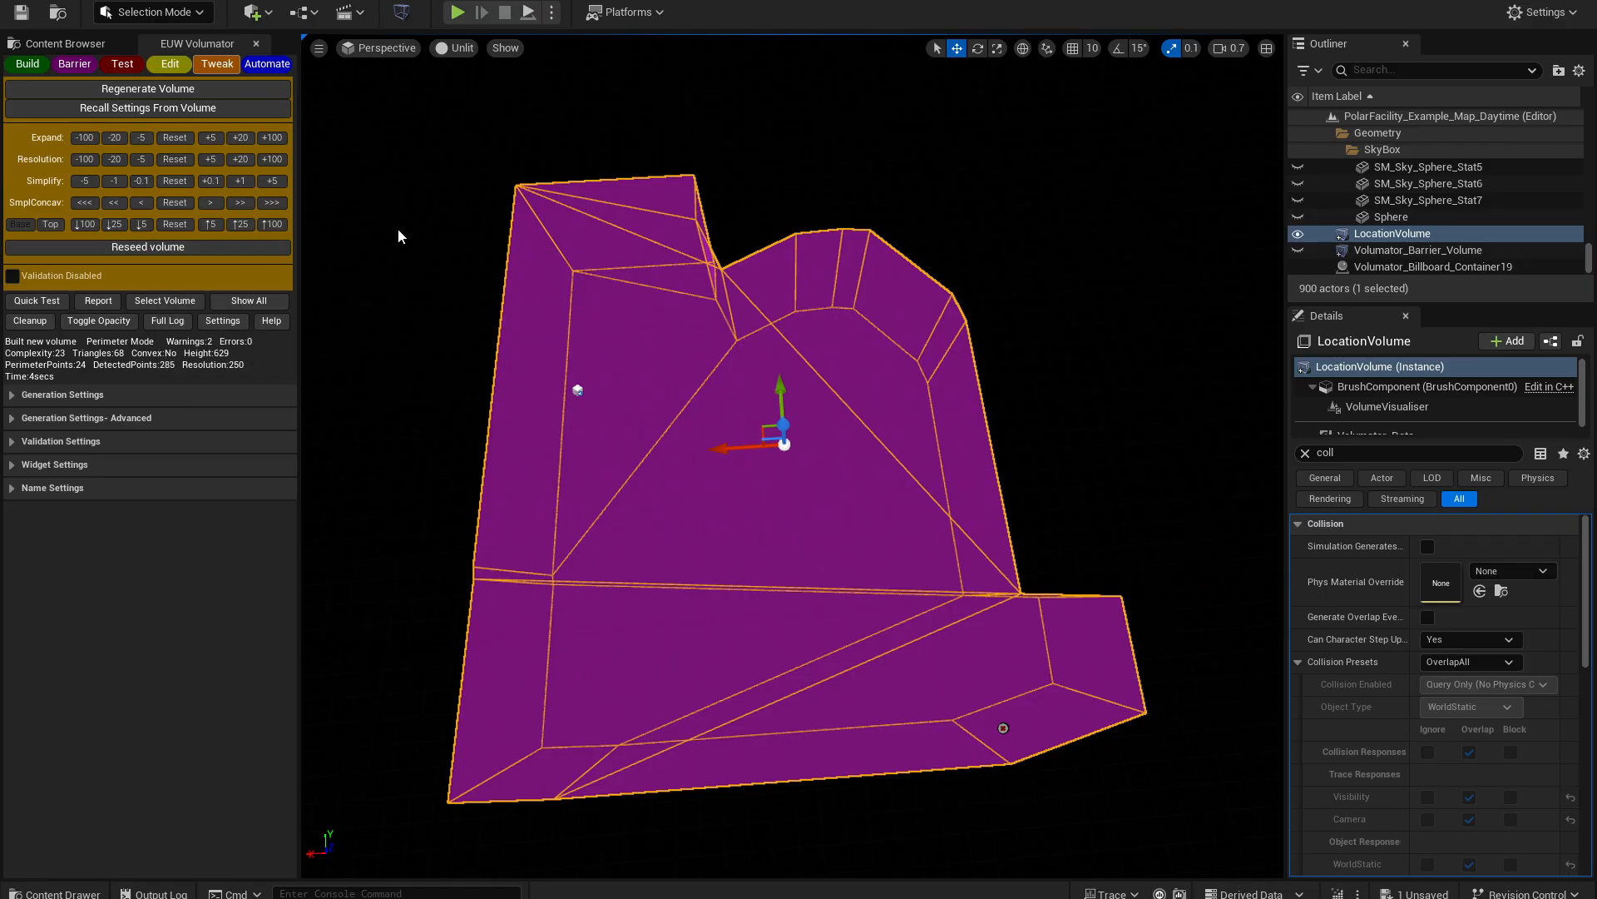
- Reseed the perimeter-mode volume repeatedly to generate alternative shapes from the same settings
click(183, 248)
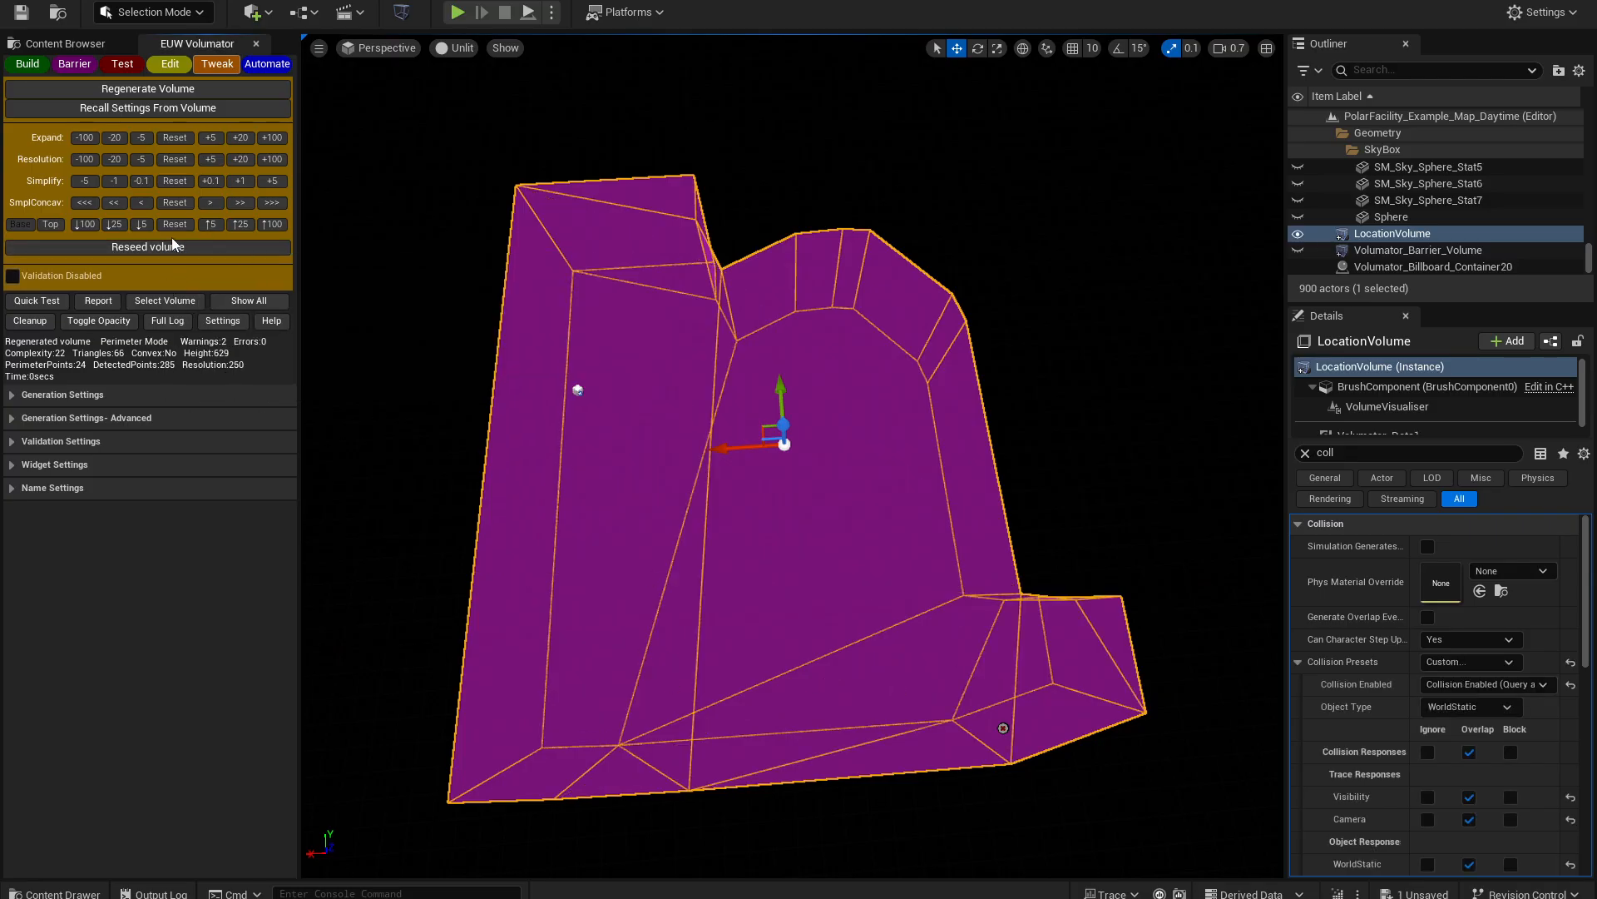
click(59, 247)
click(58, 246)
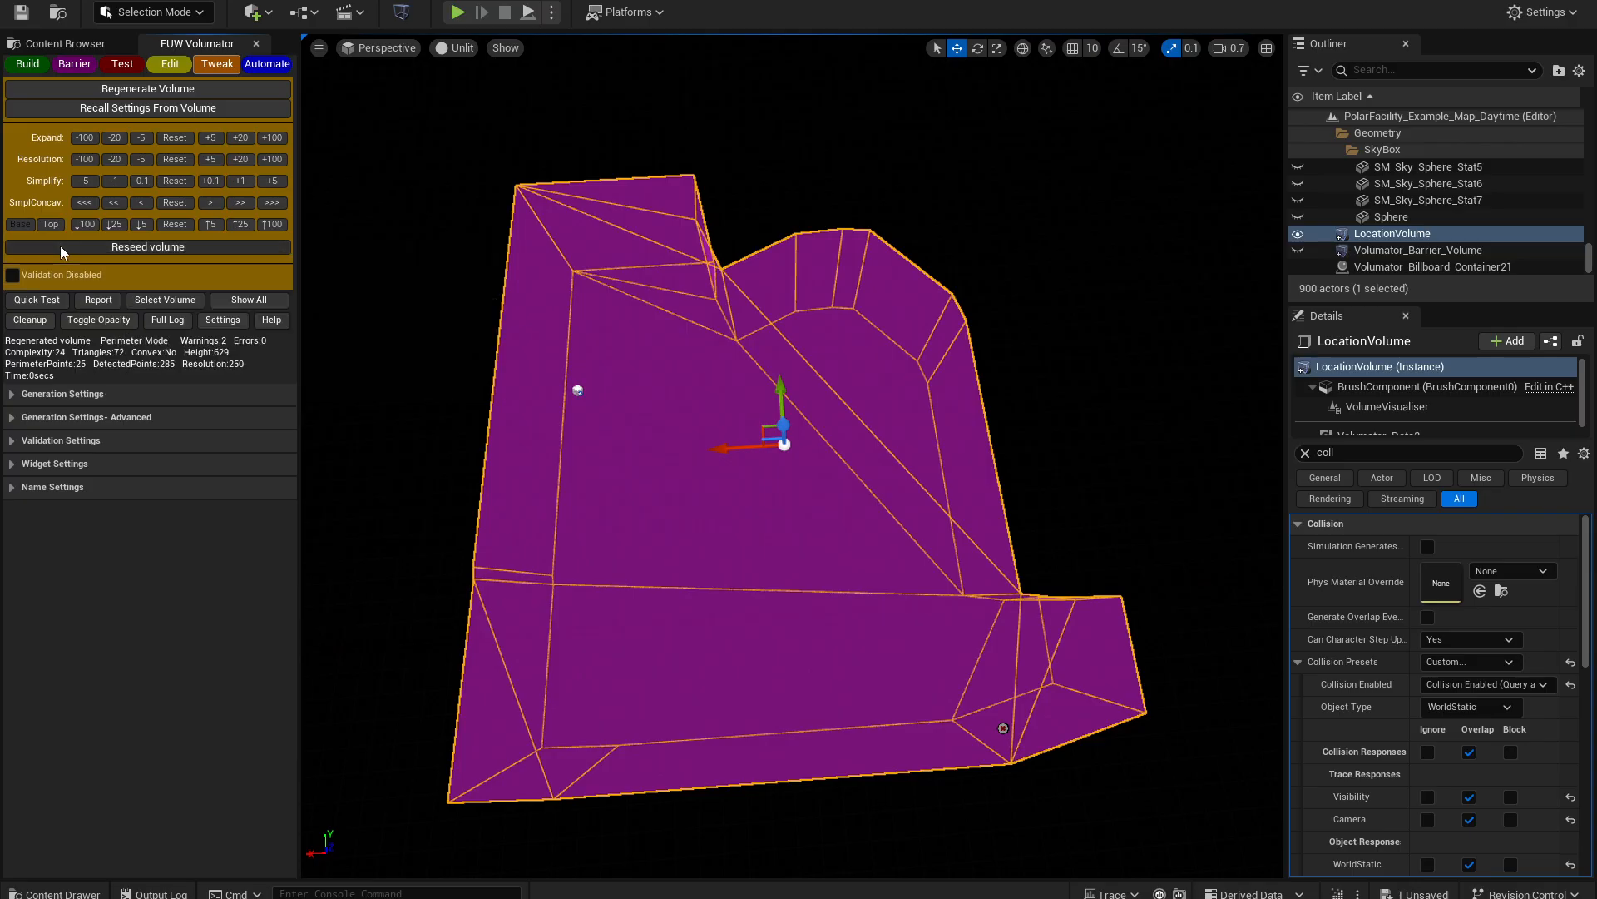
click(59, 246)
click(60, 247)
click(60, 246)
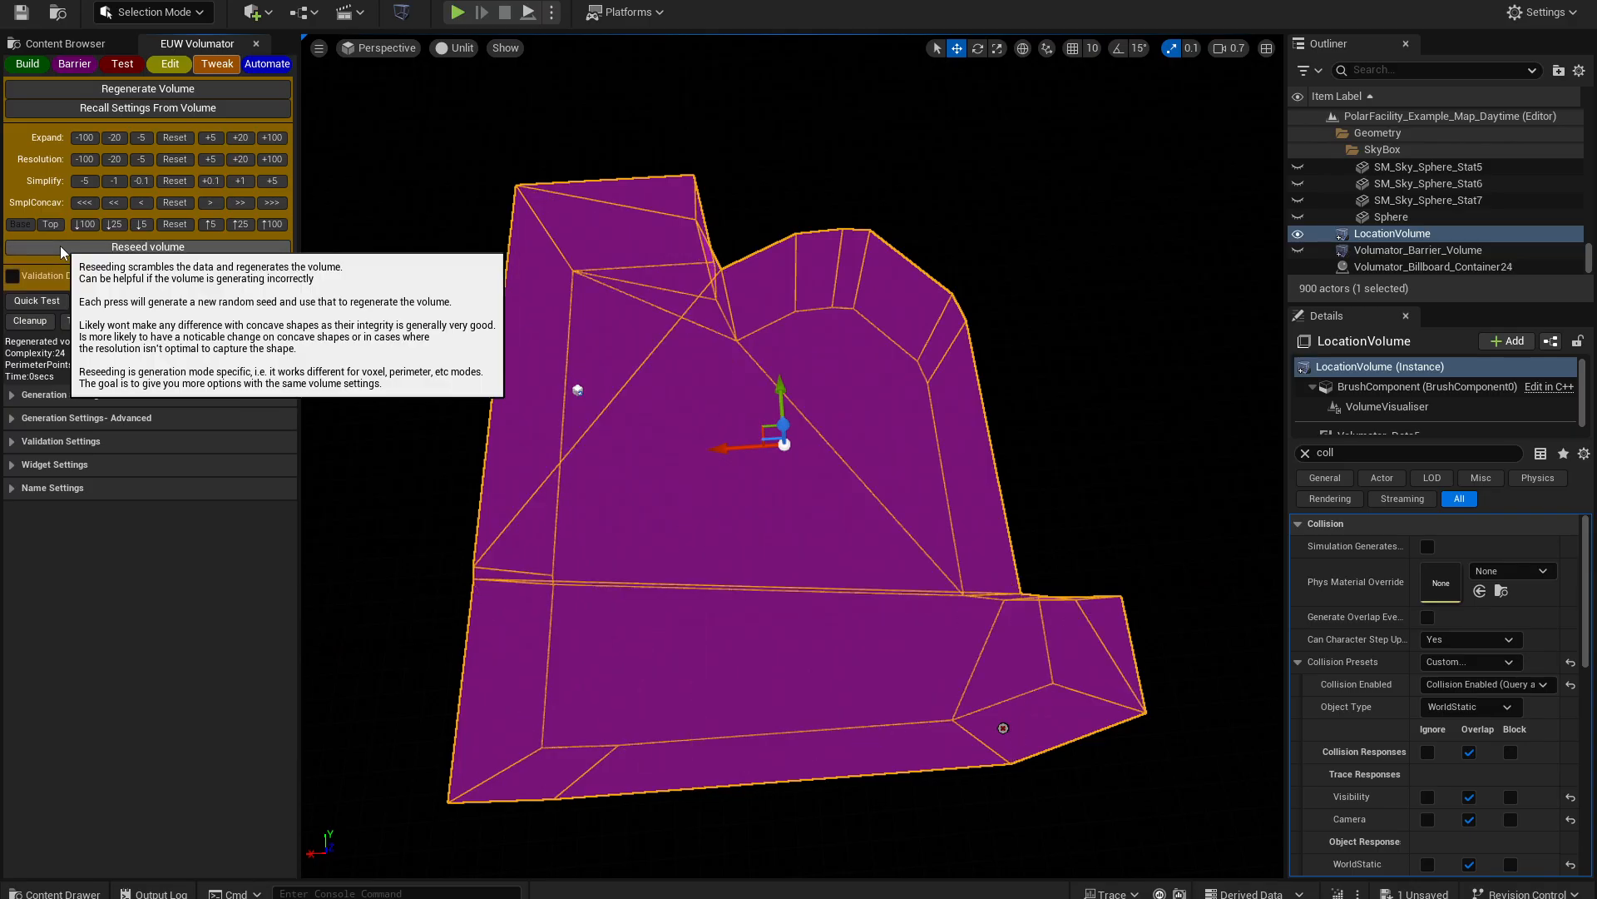
click(60, 247)
click(60, 246)
click(60, 246)
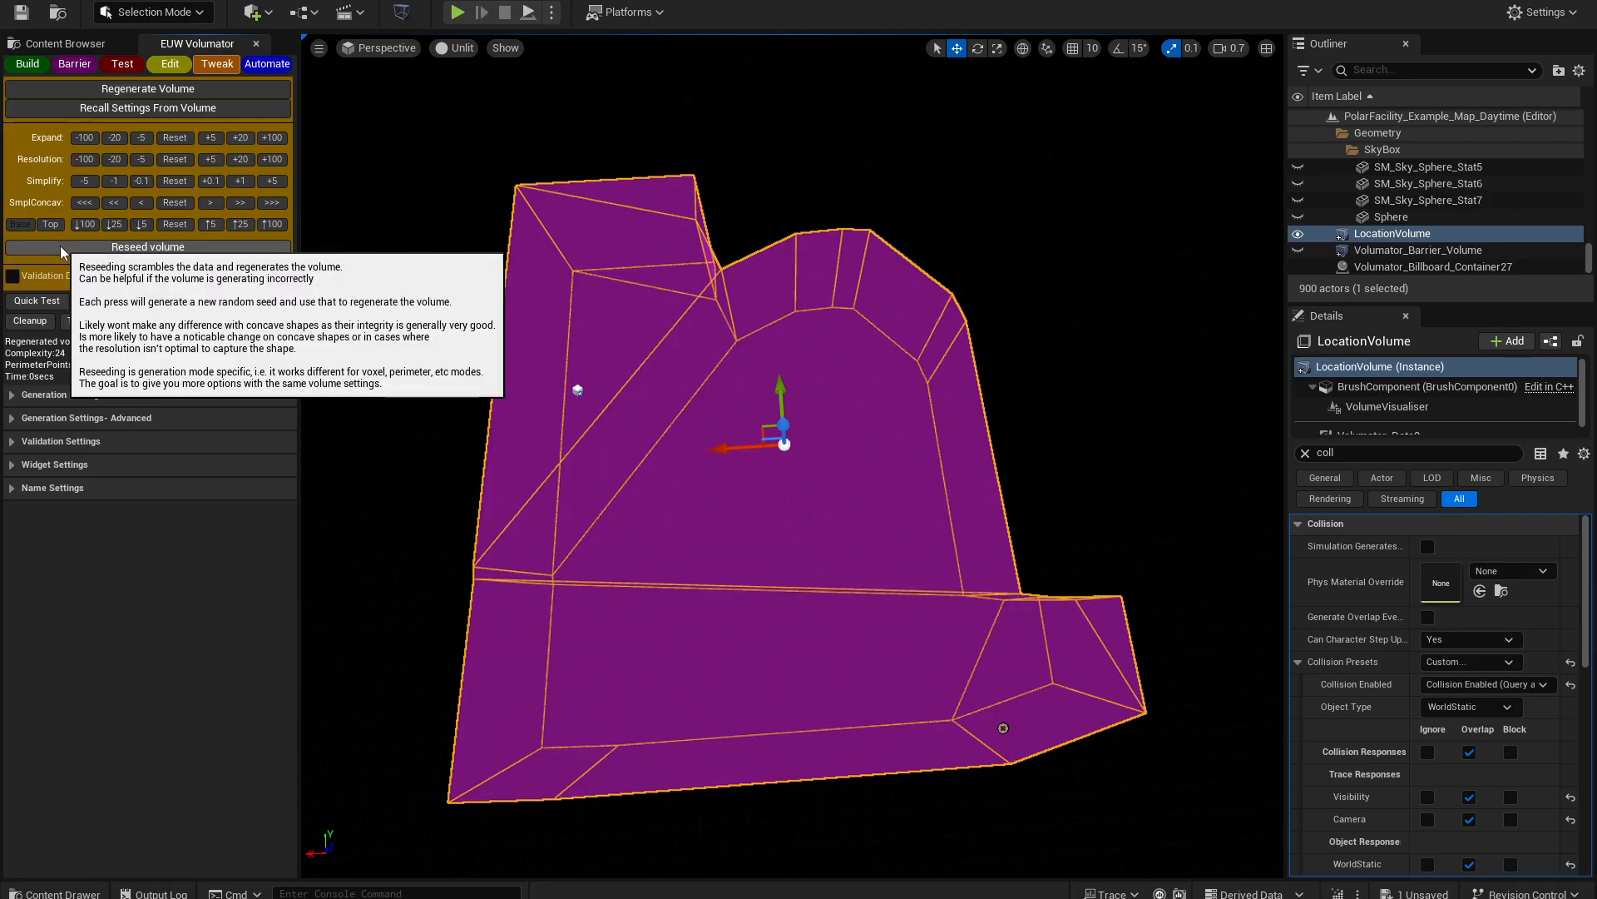
click(60, 247)
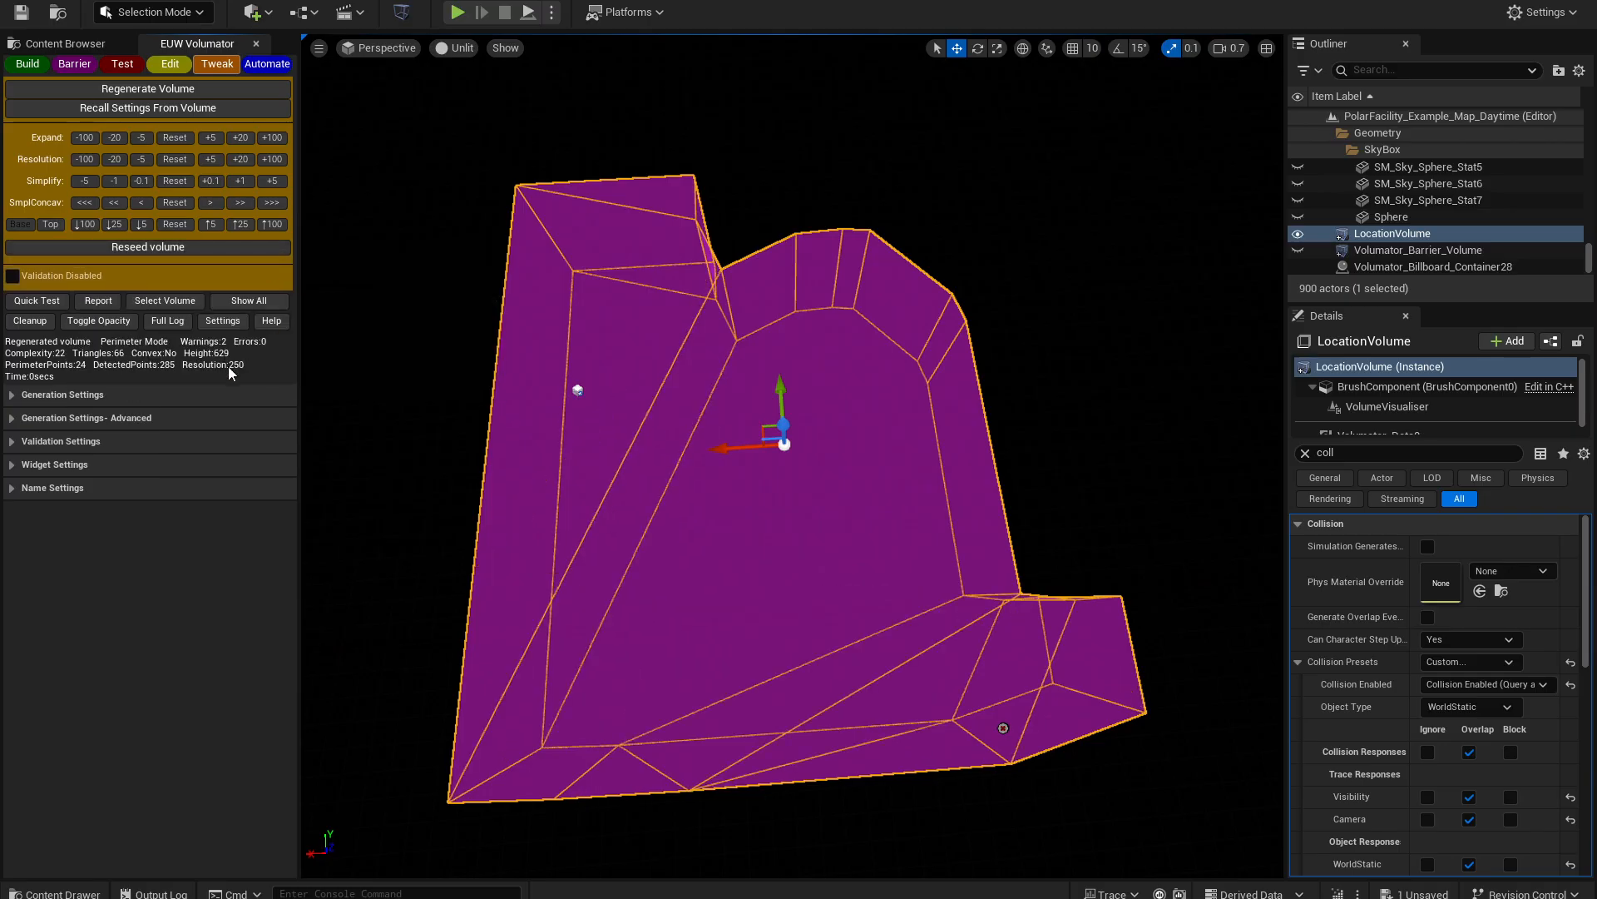
click(85, 247)
click(85, 247)
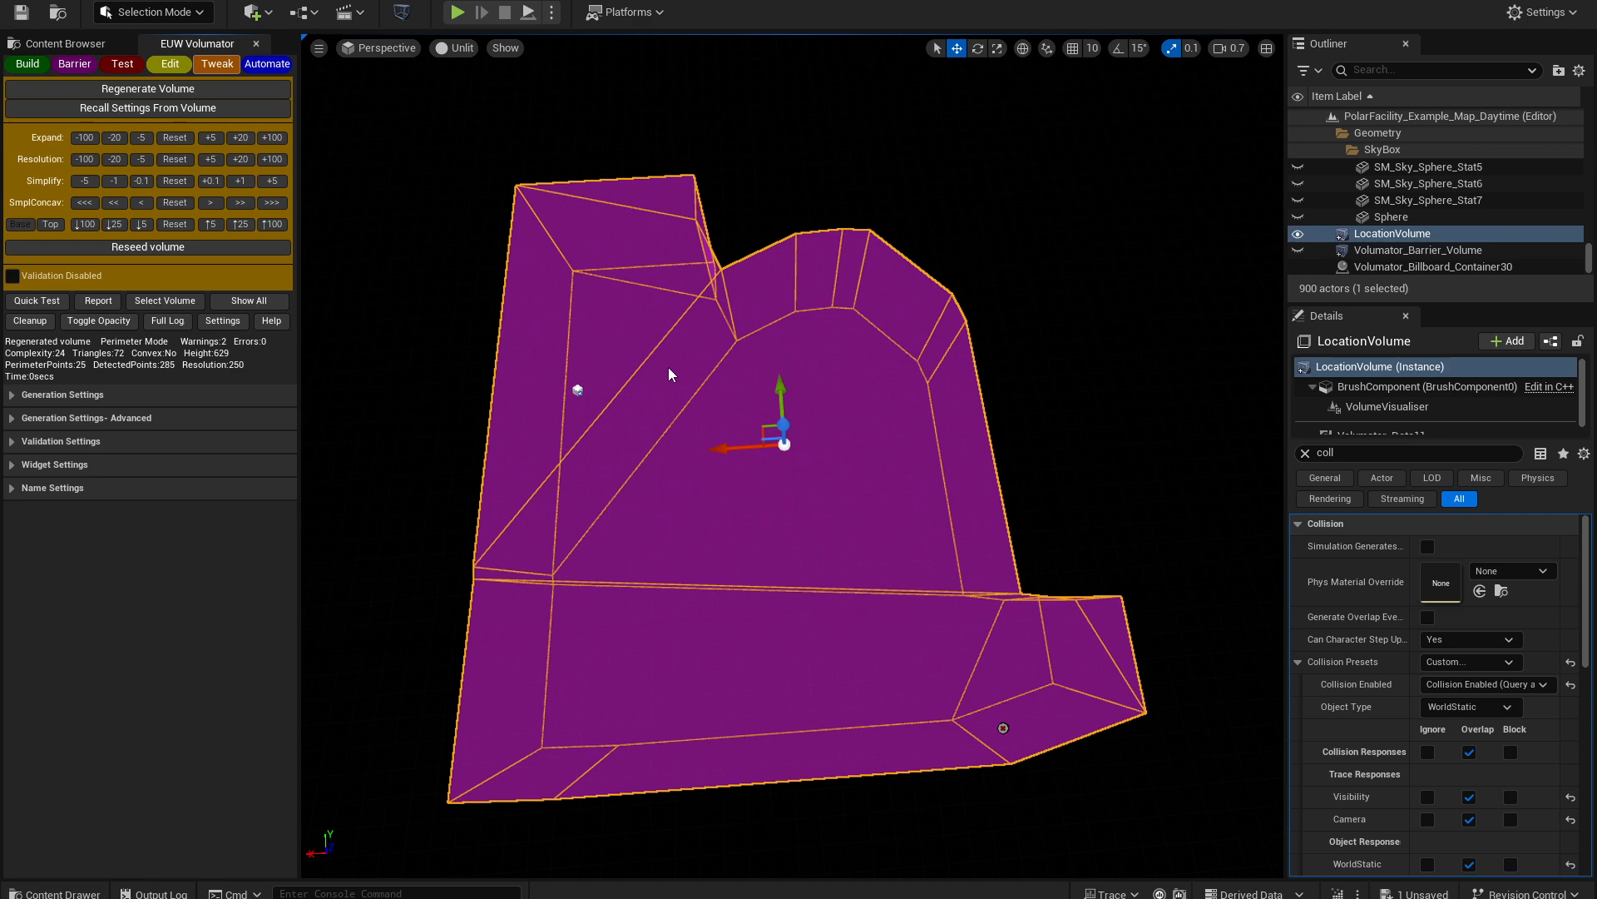
click(166, 246)
click(167, 247)
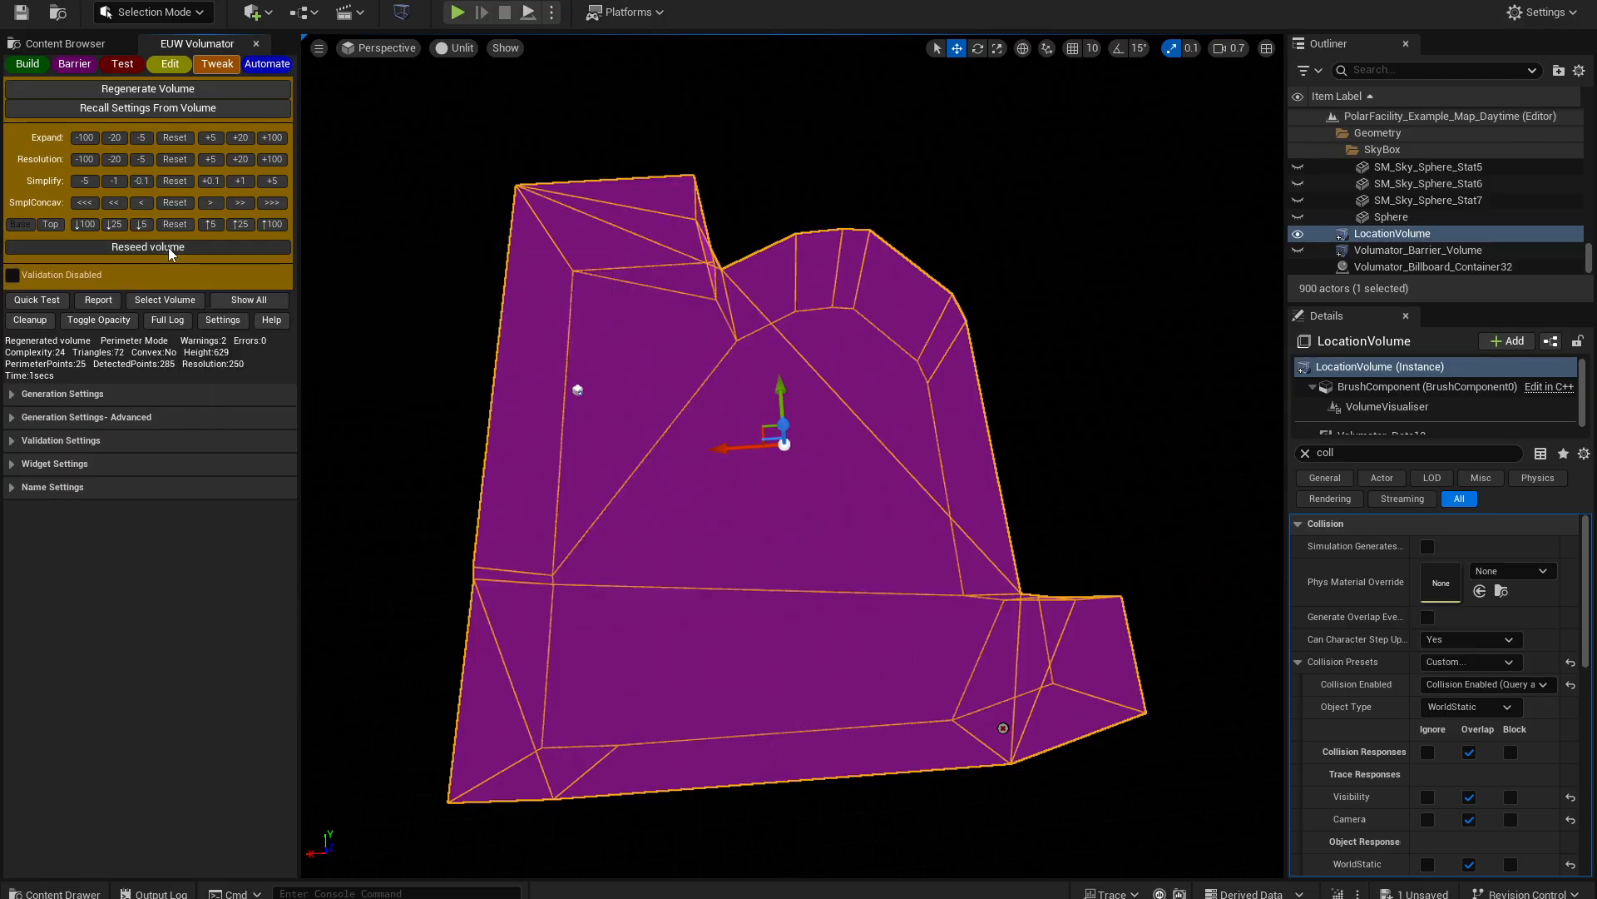
click(168, 247)
click(212, 247)
- Switch the generation mode to Voxel and regenerate the volume with it
click(122, 396)
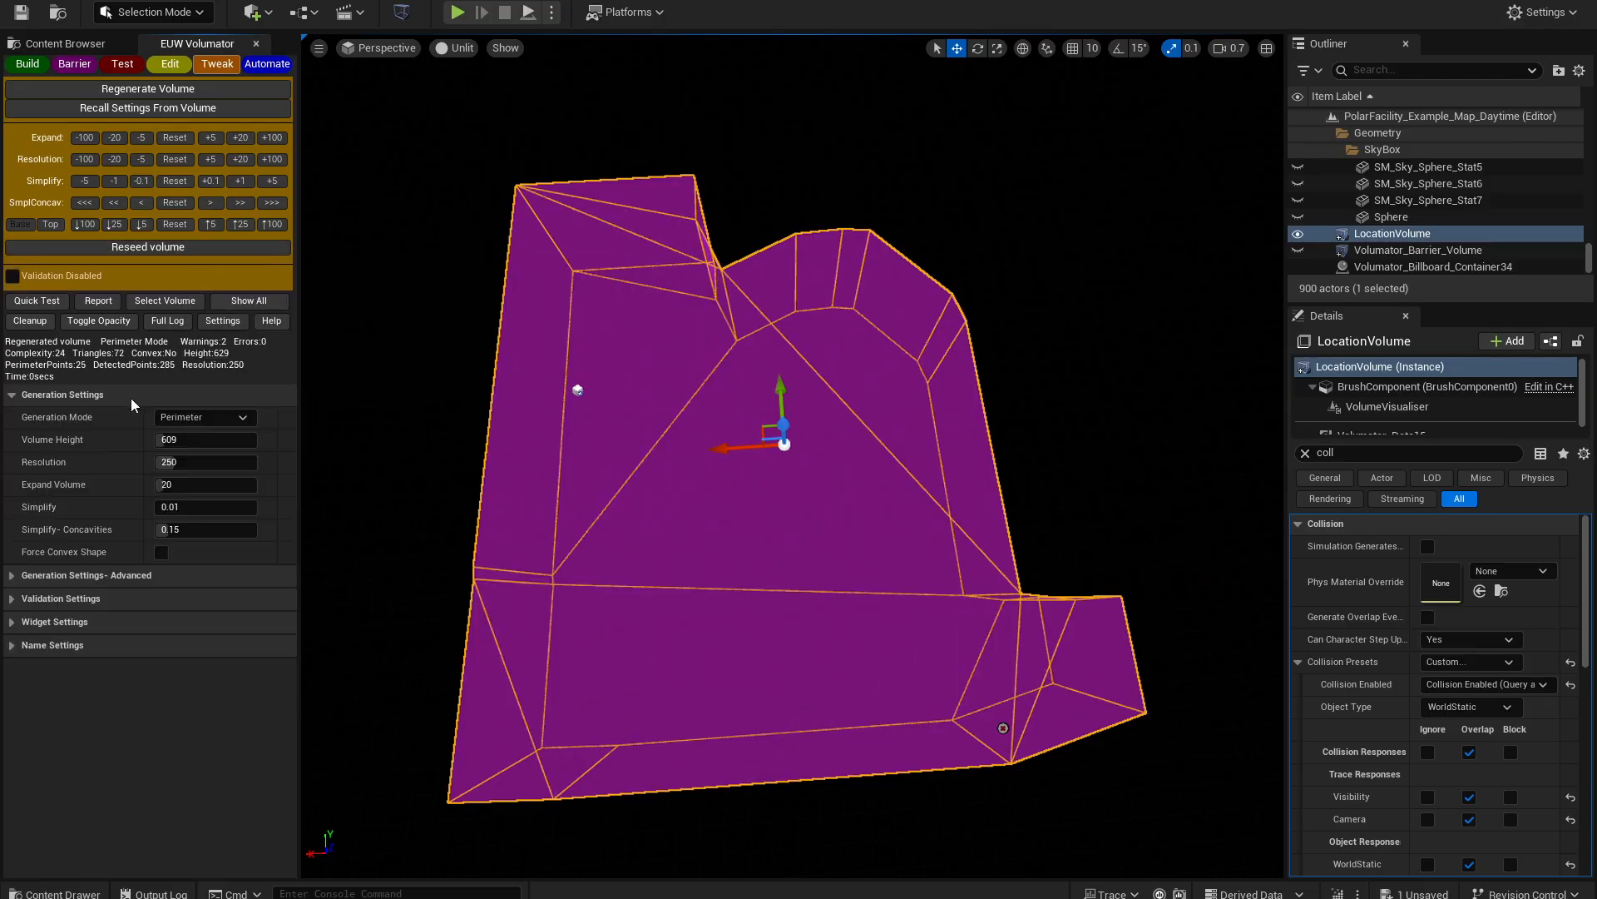
click(218, 417)
click(196, 466)
click(161, 88)
right_drag(460, 526, 522, 524)
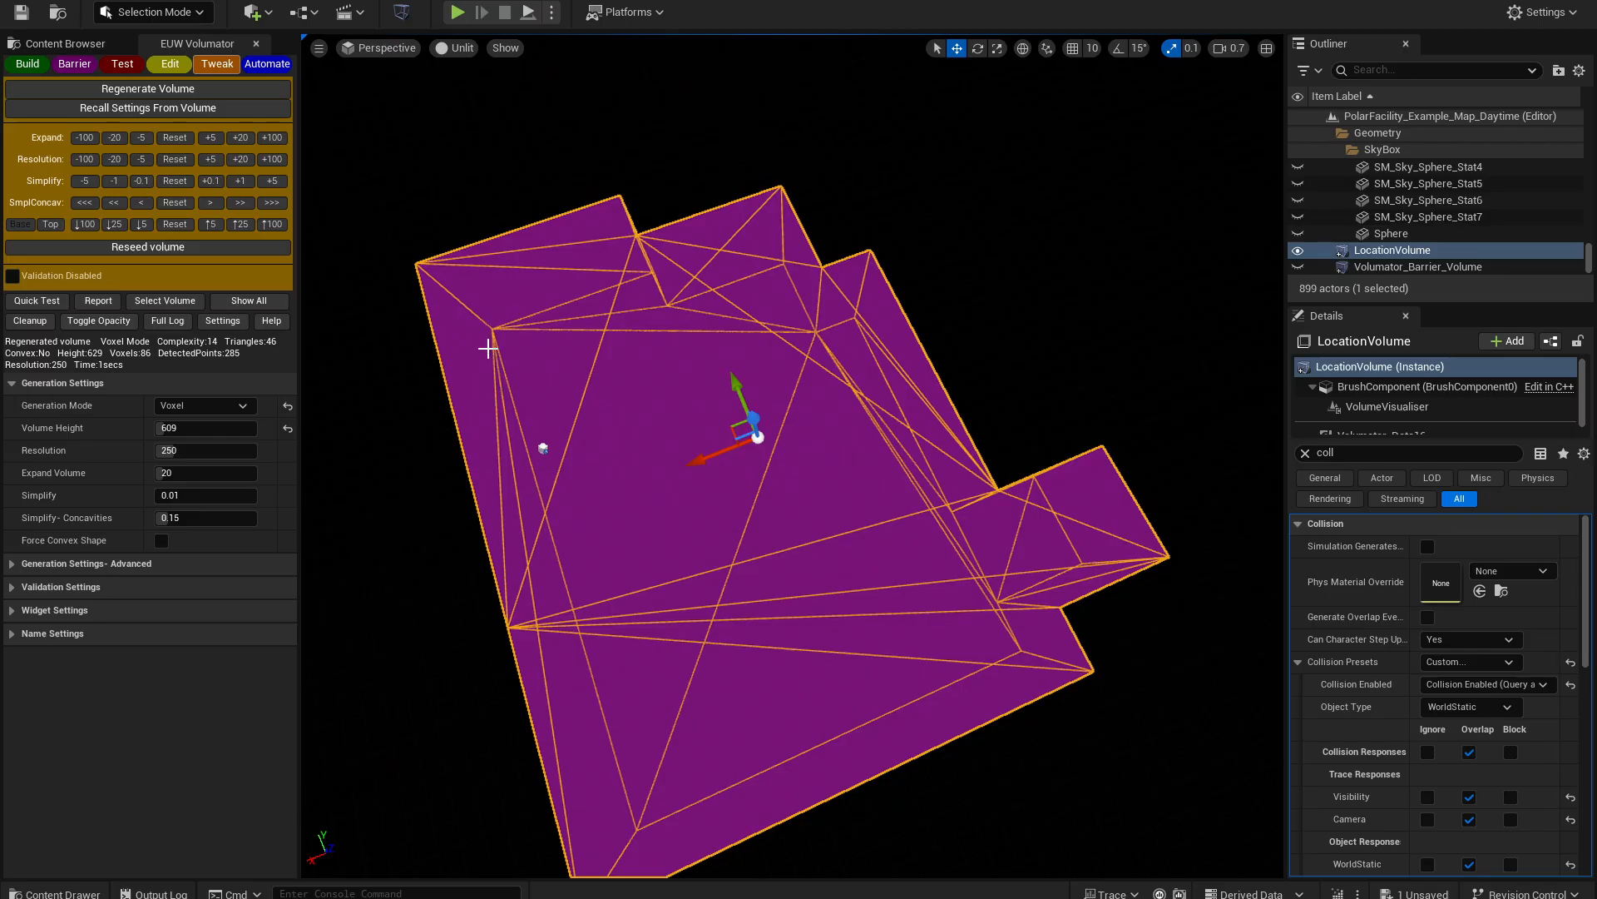
- Reseed the voxel-mode volume repeatedly to produce alternative shapes, and look through the other available generation modes
click(181, 243)
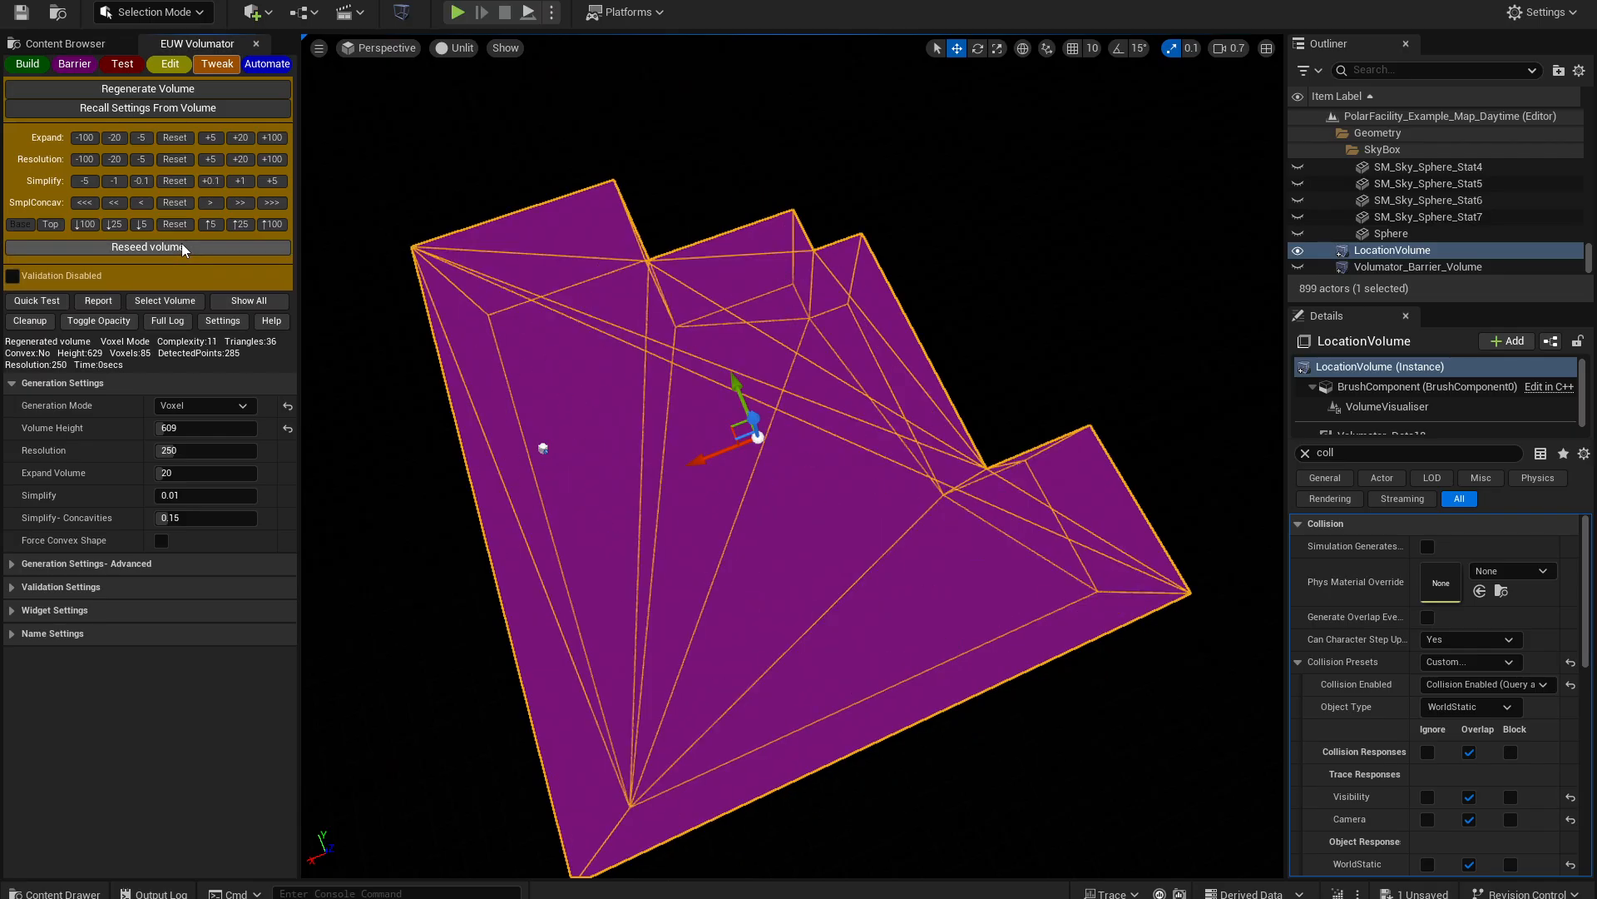
click(172, 243)
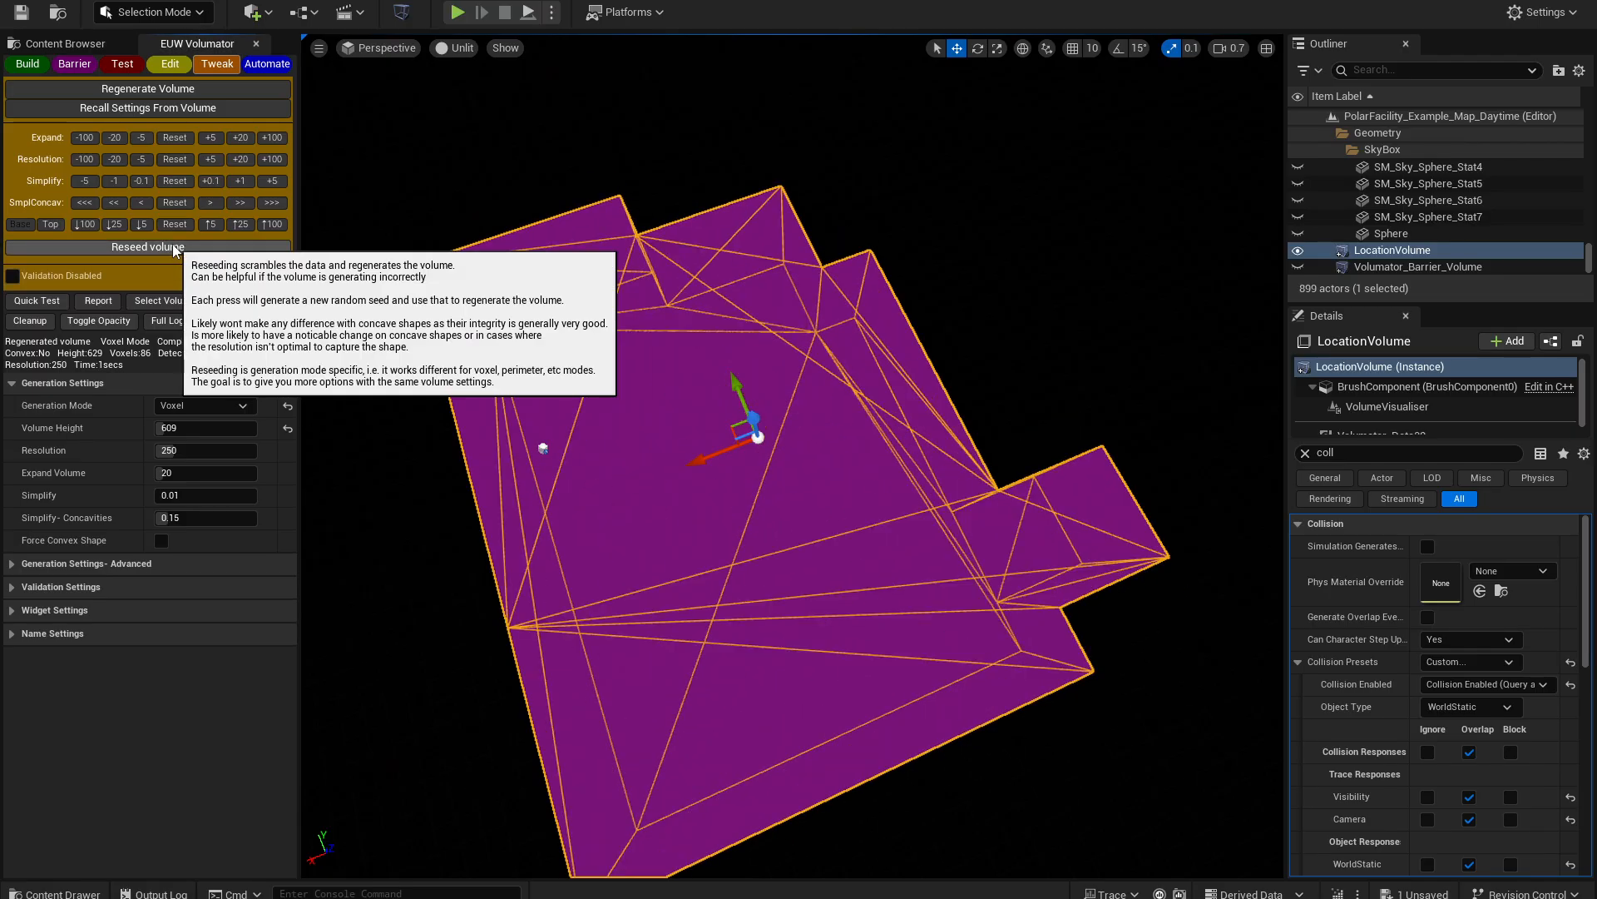
click(172, 243)
click(172, 243)
click(172, 243)
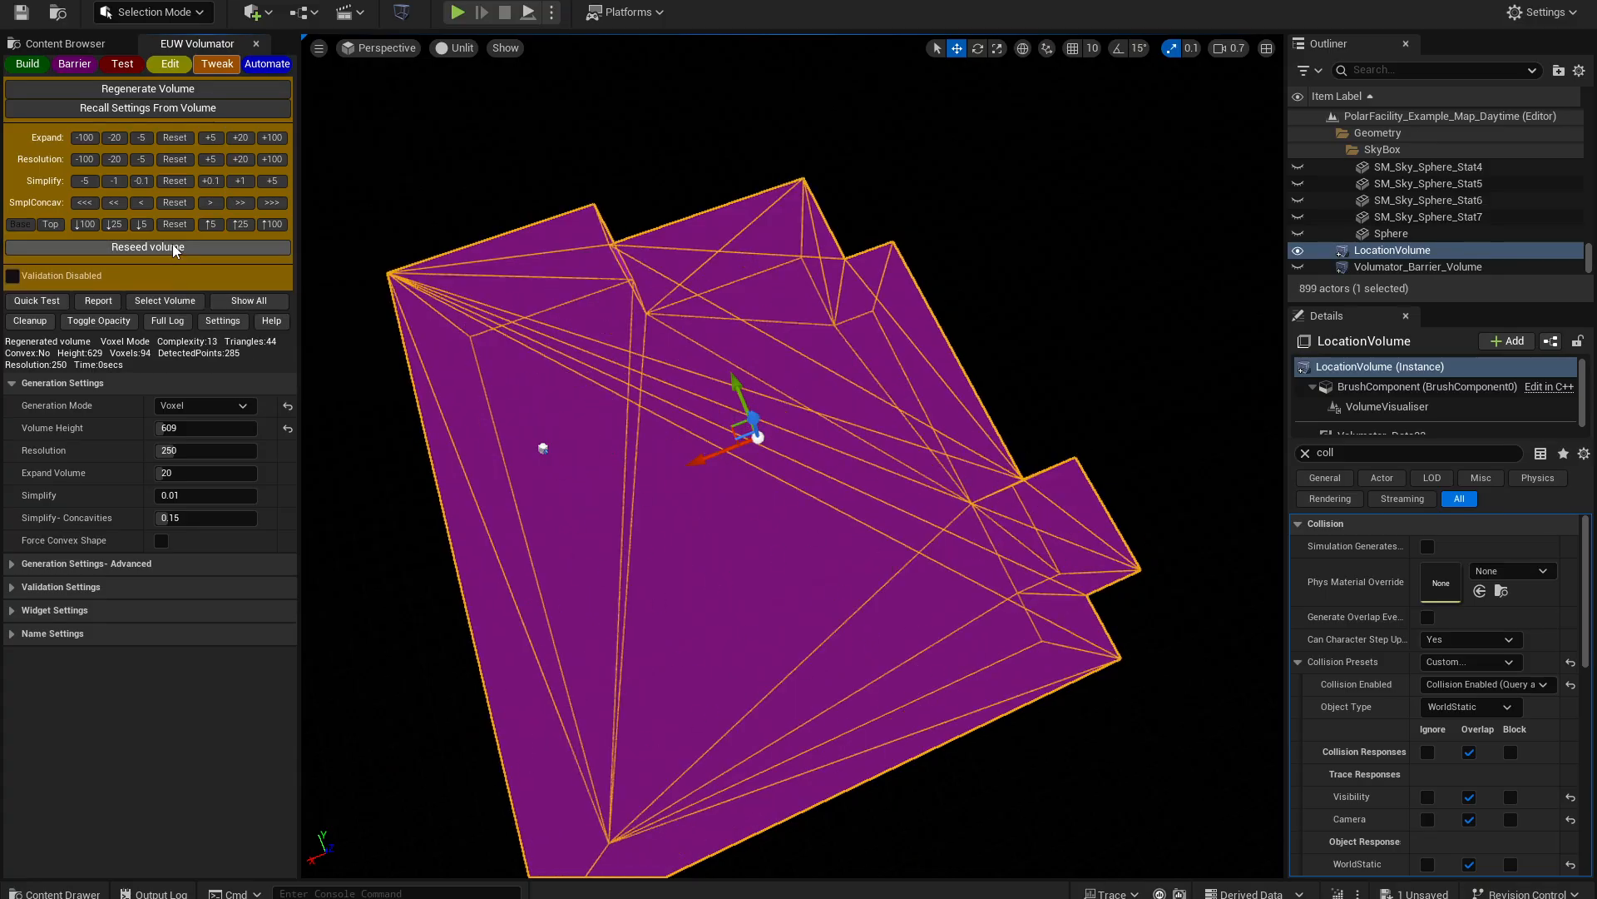
click(172, 243)
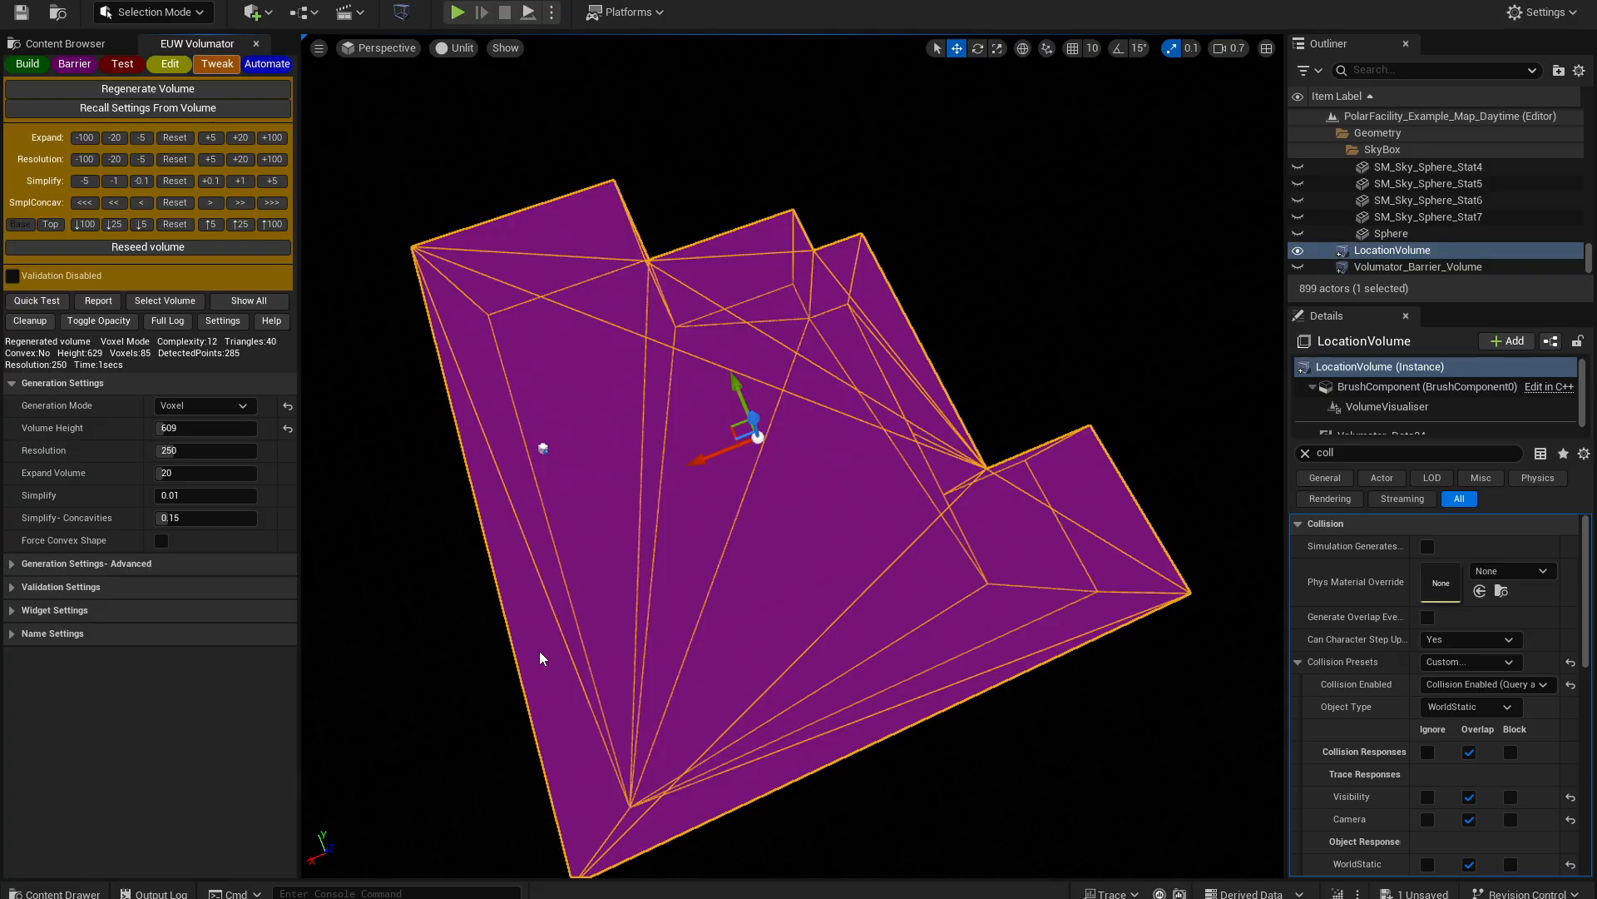
click(177, 248)
click(176, 248)
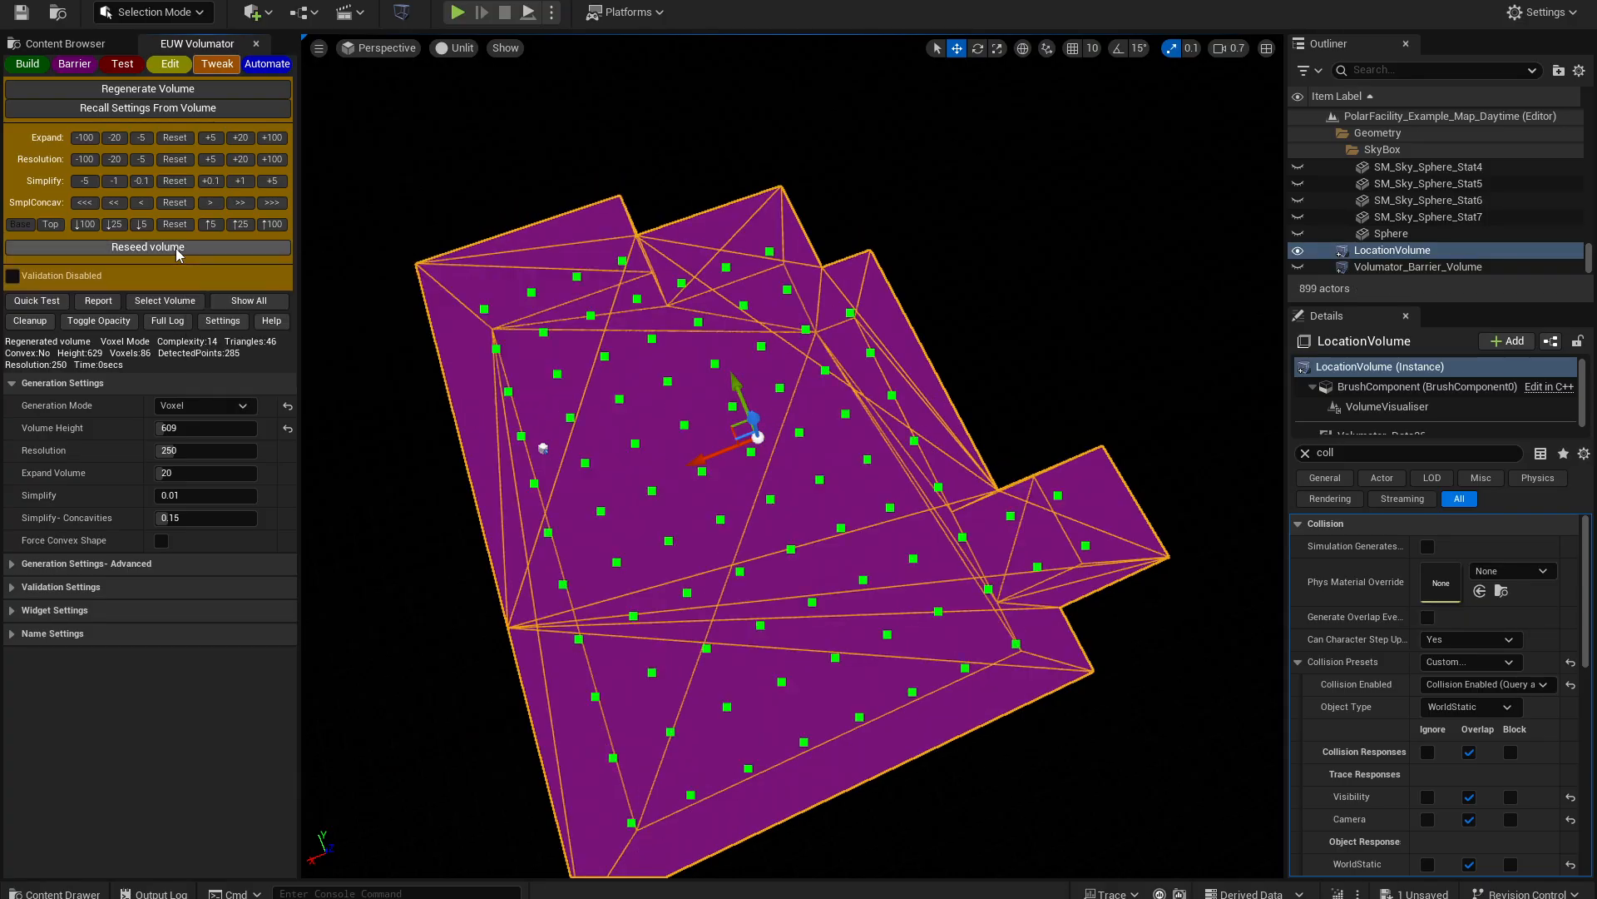
click(177, 248)
click(177, 248)
click(176, 248)
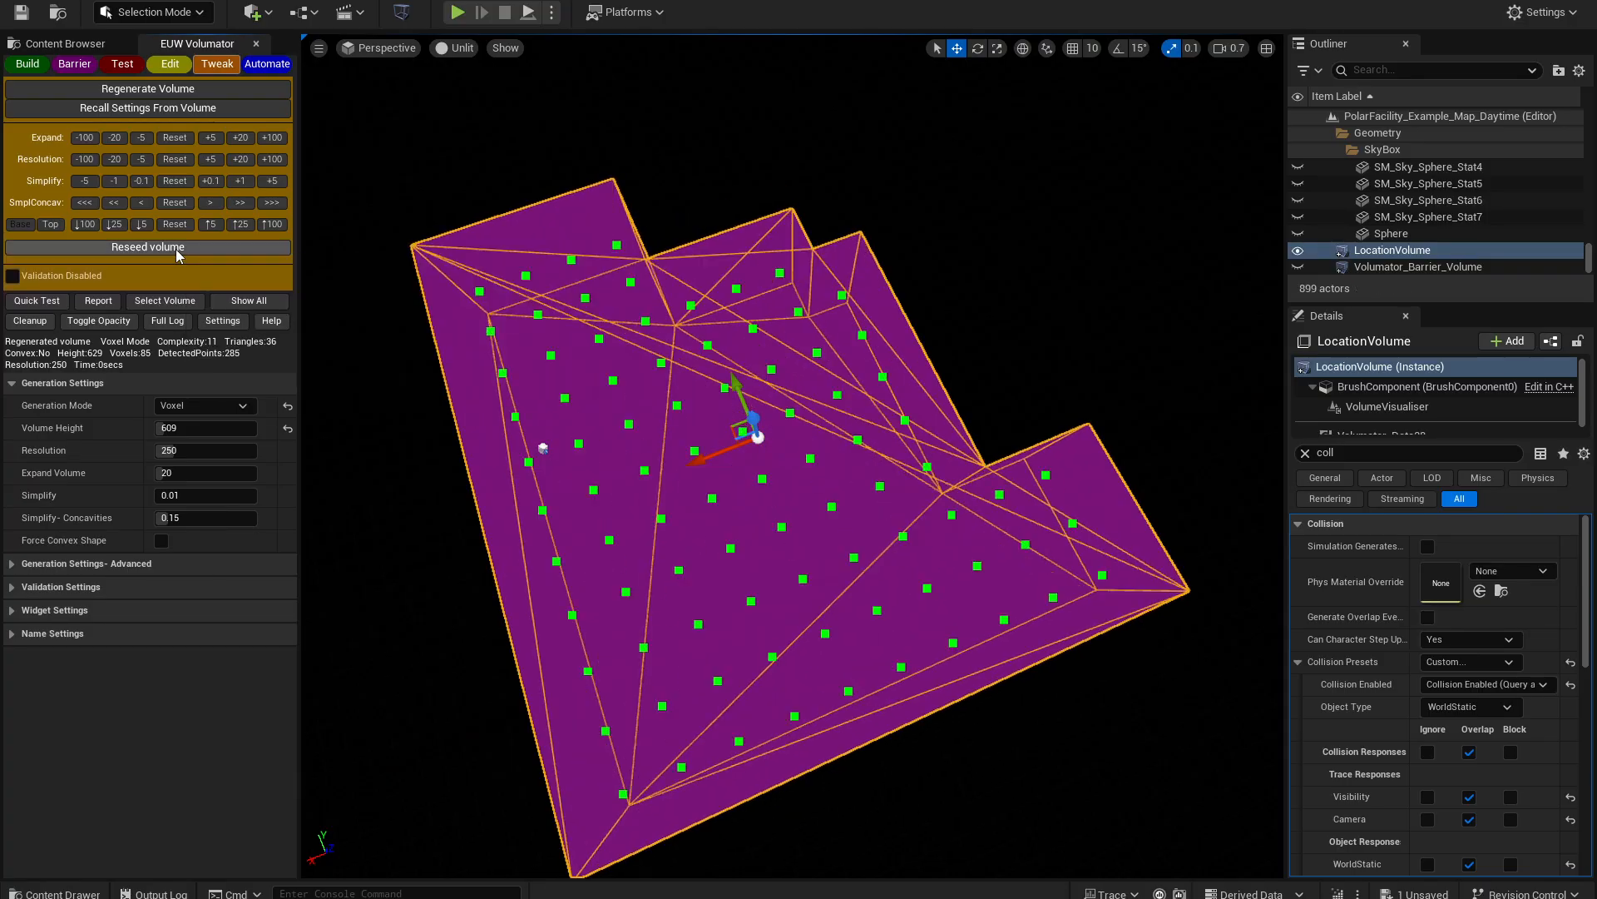
click(176, 248)
click(176, 248)
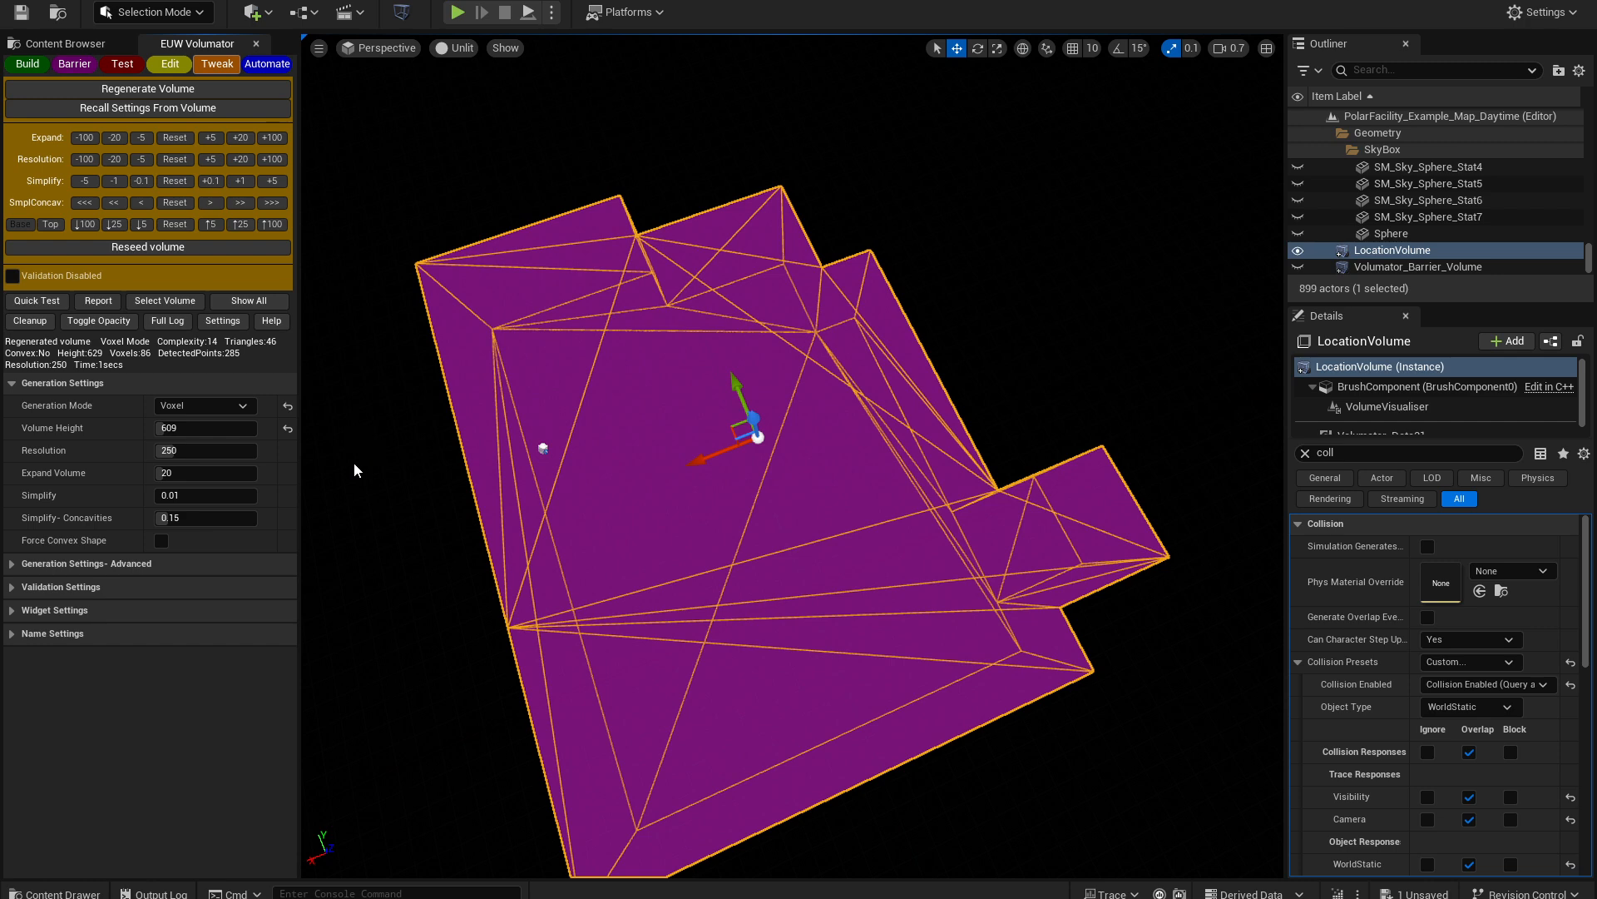
click(204, 406)
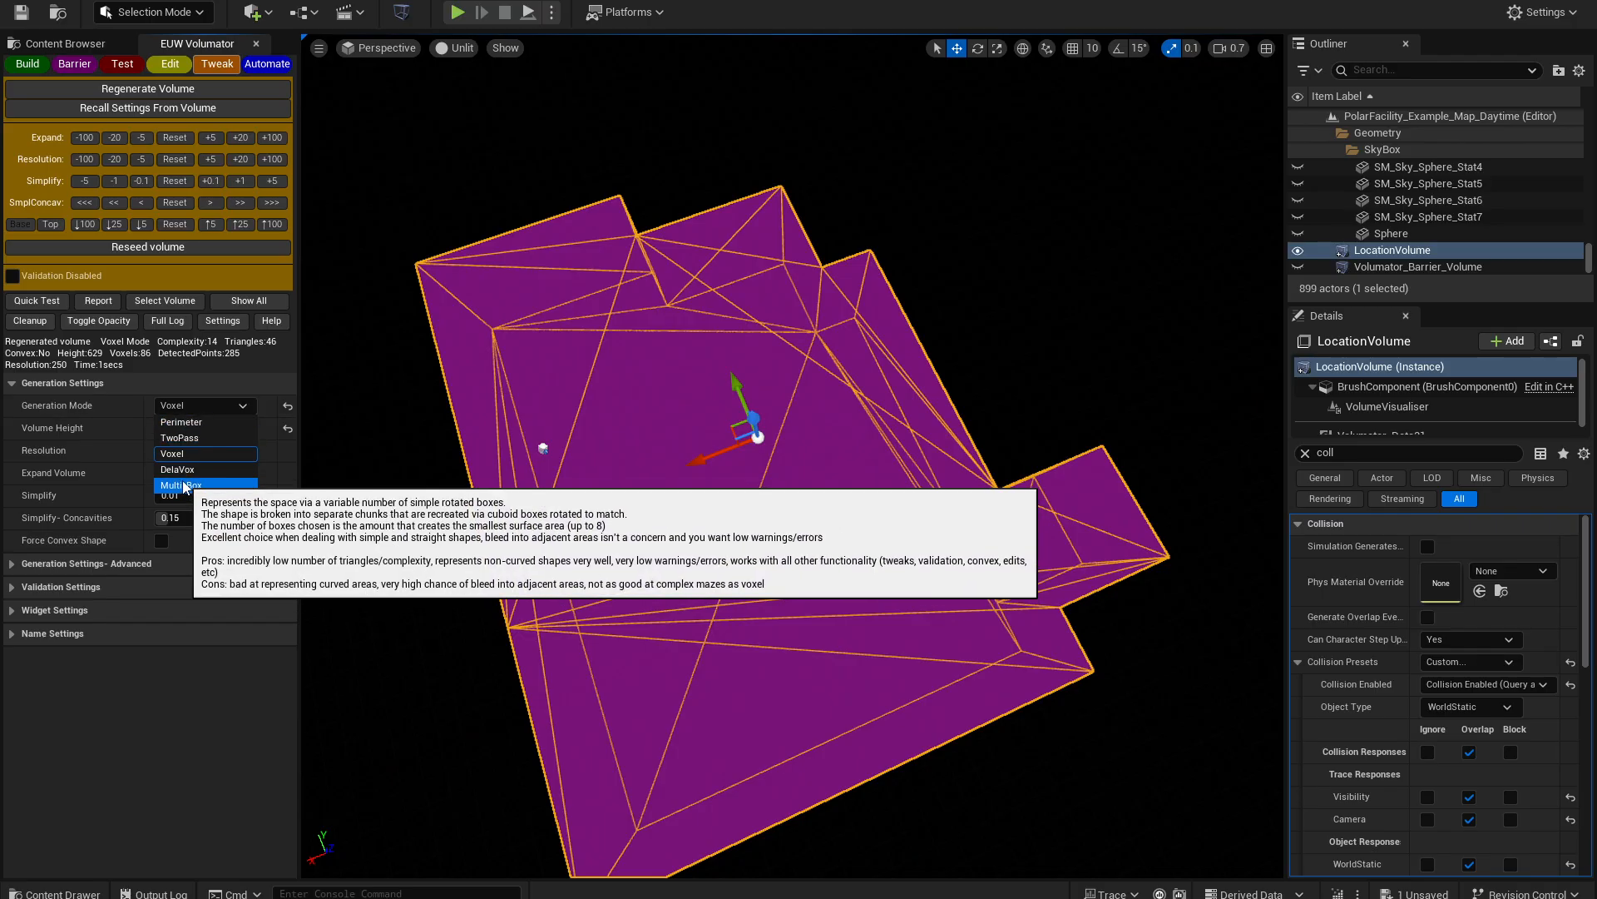
click(81, 408)
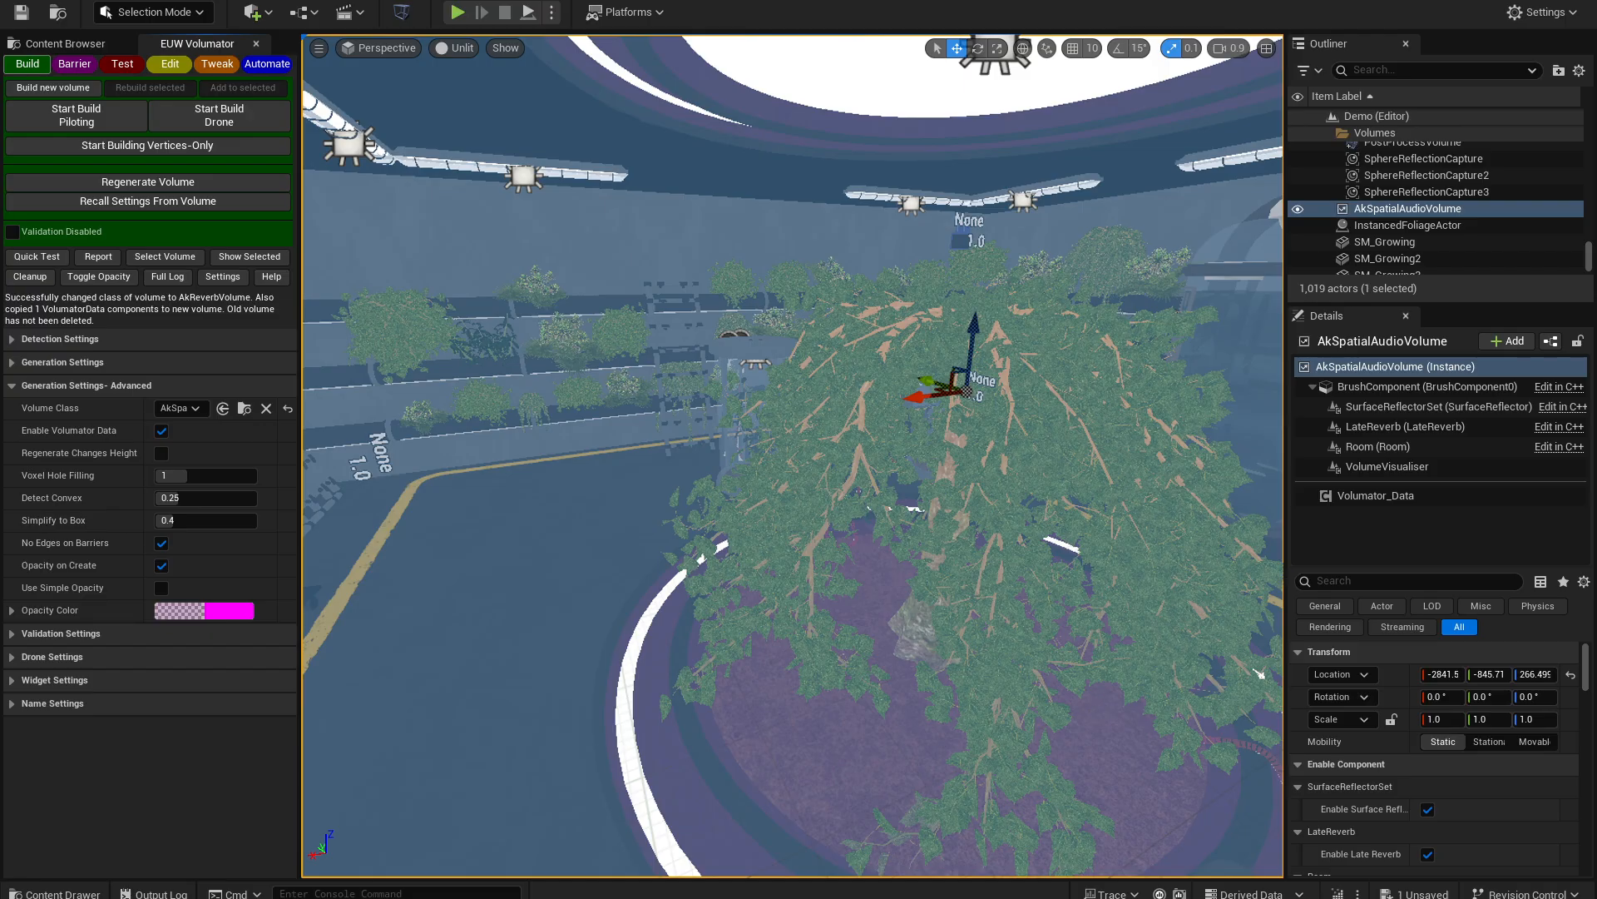
- Frame the AkSpatialAudioVolume around the tree hall and set the generation volume class to AkReverbVolume
key(f)
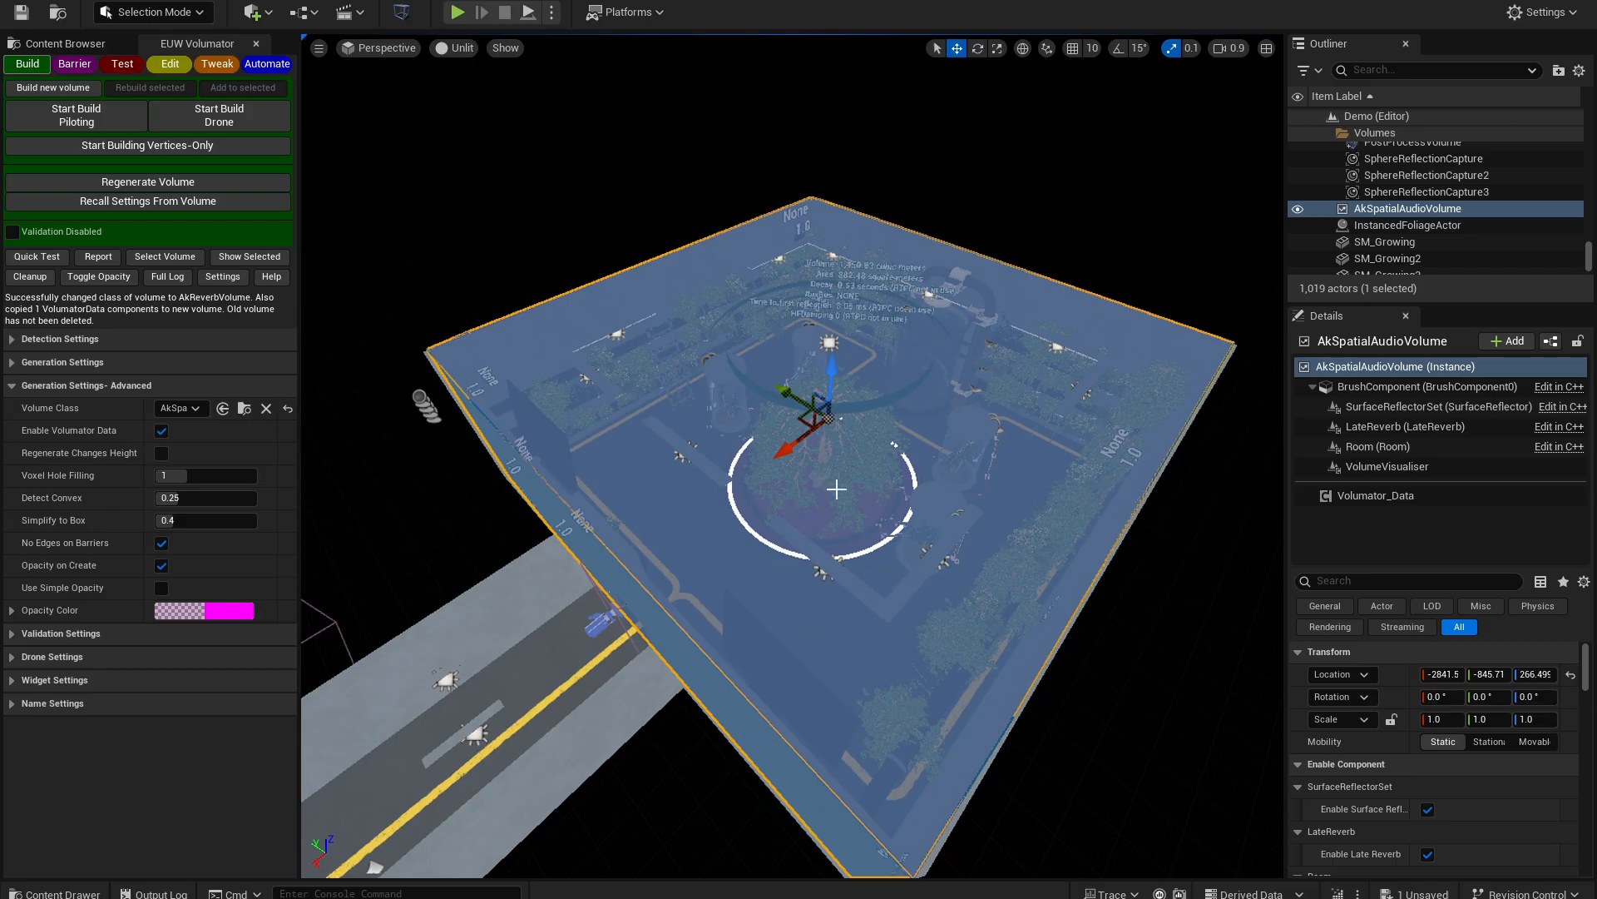
click(178, 407)
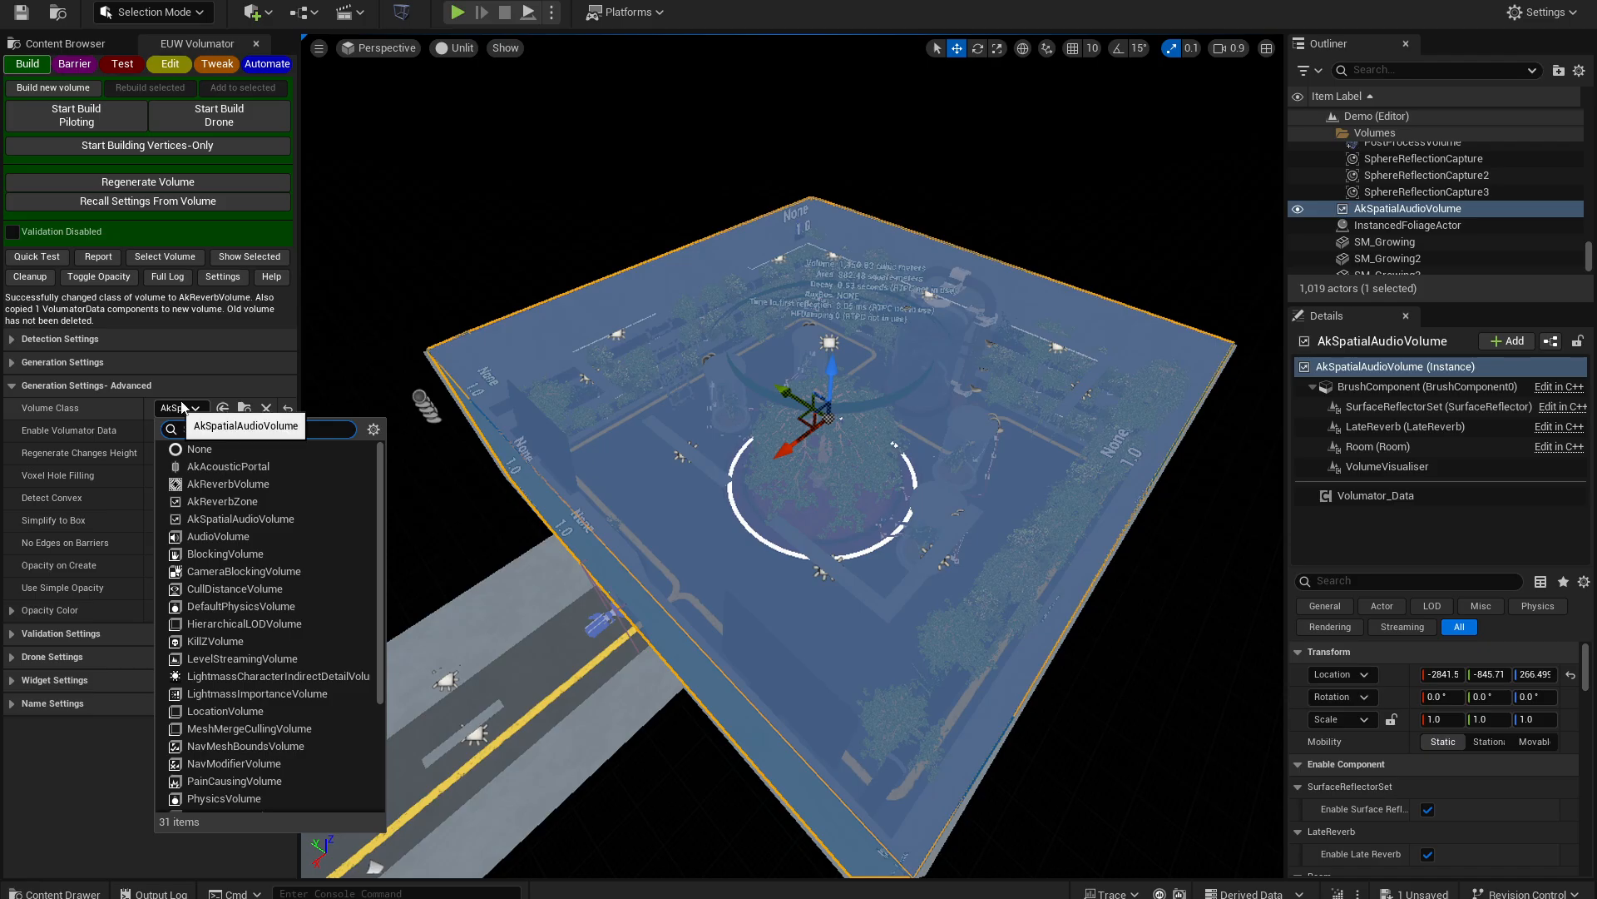
click(238, 486)
alt+drag(896, 546, 857, 532)
key(w)
right_drag(857, 532, 801, 490)
key(a)
- Change the class of the selected AkSpatialAudioVolume to create an AkReverbVolume of the same shape, and frame it
click(1460, 206)
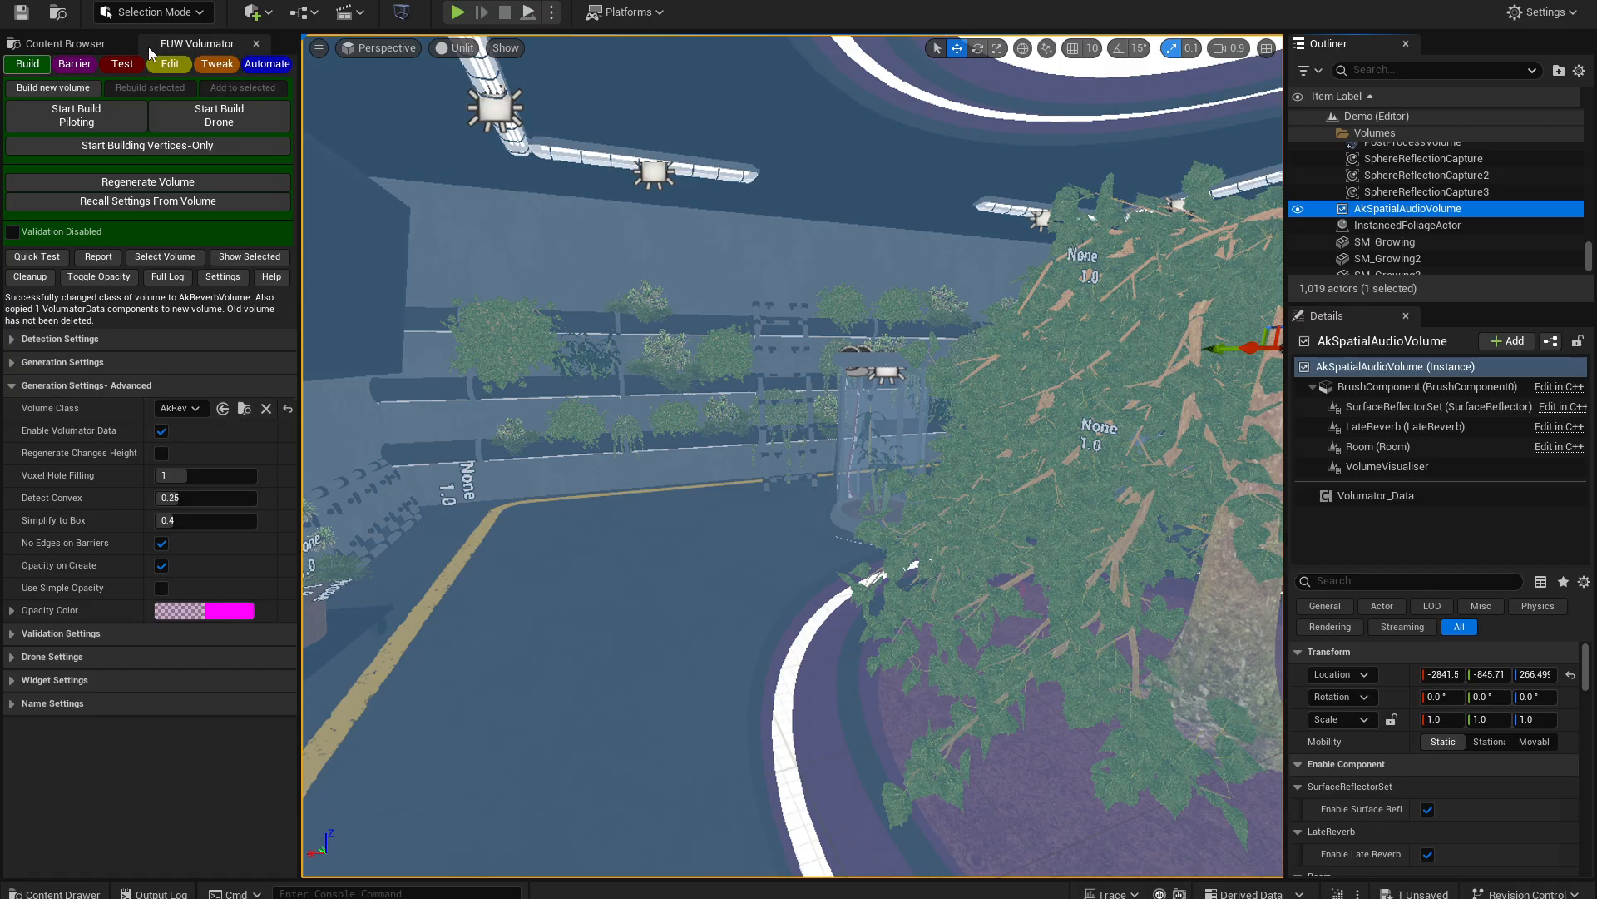
click(170, 63)
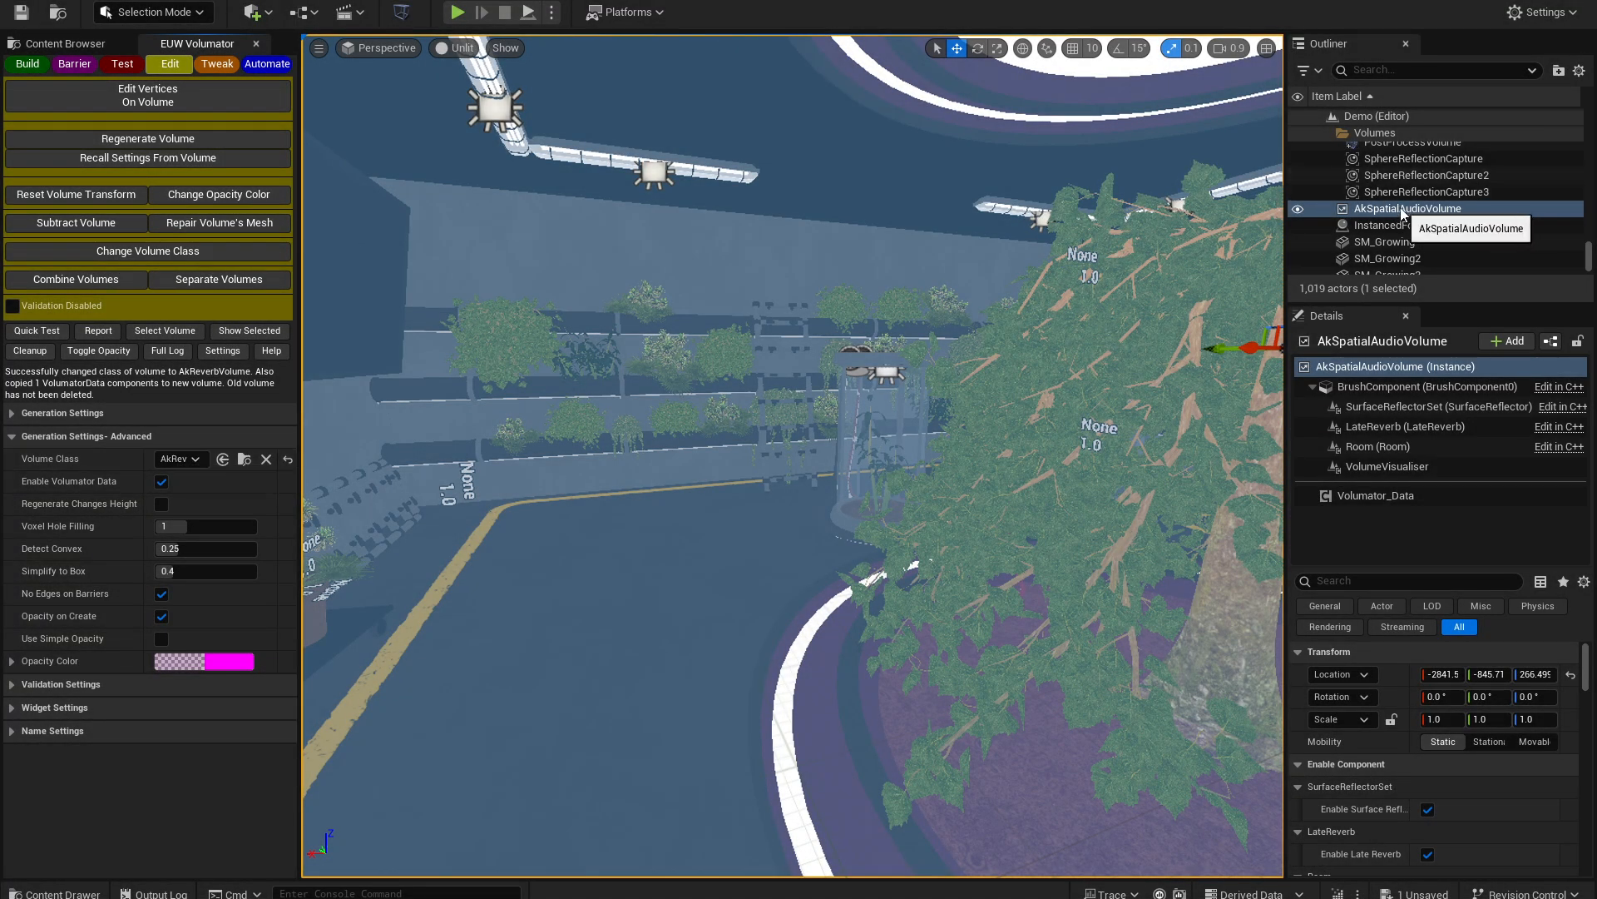
click(148, 250)
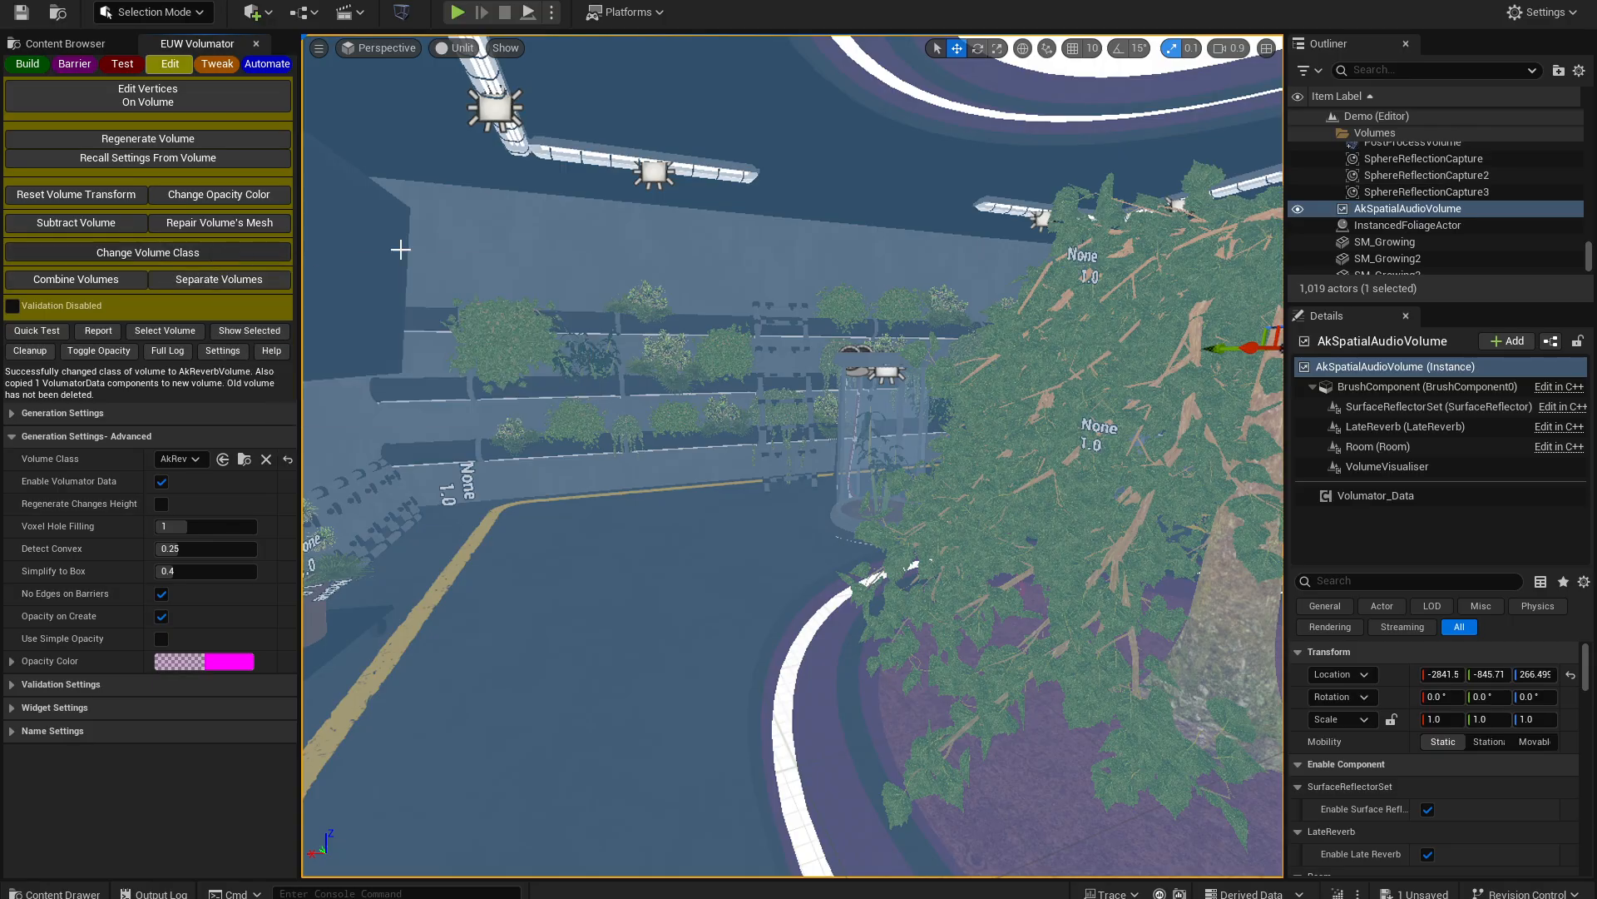
key(f)
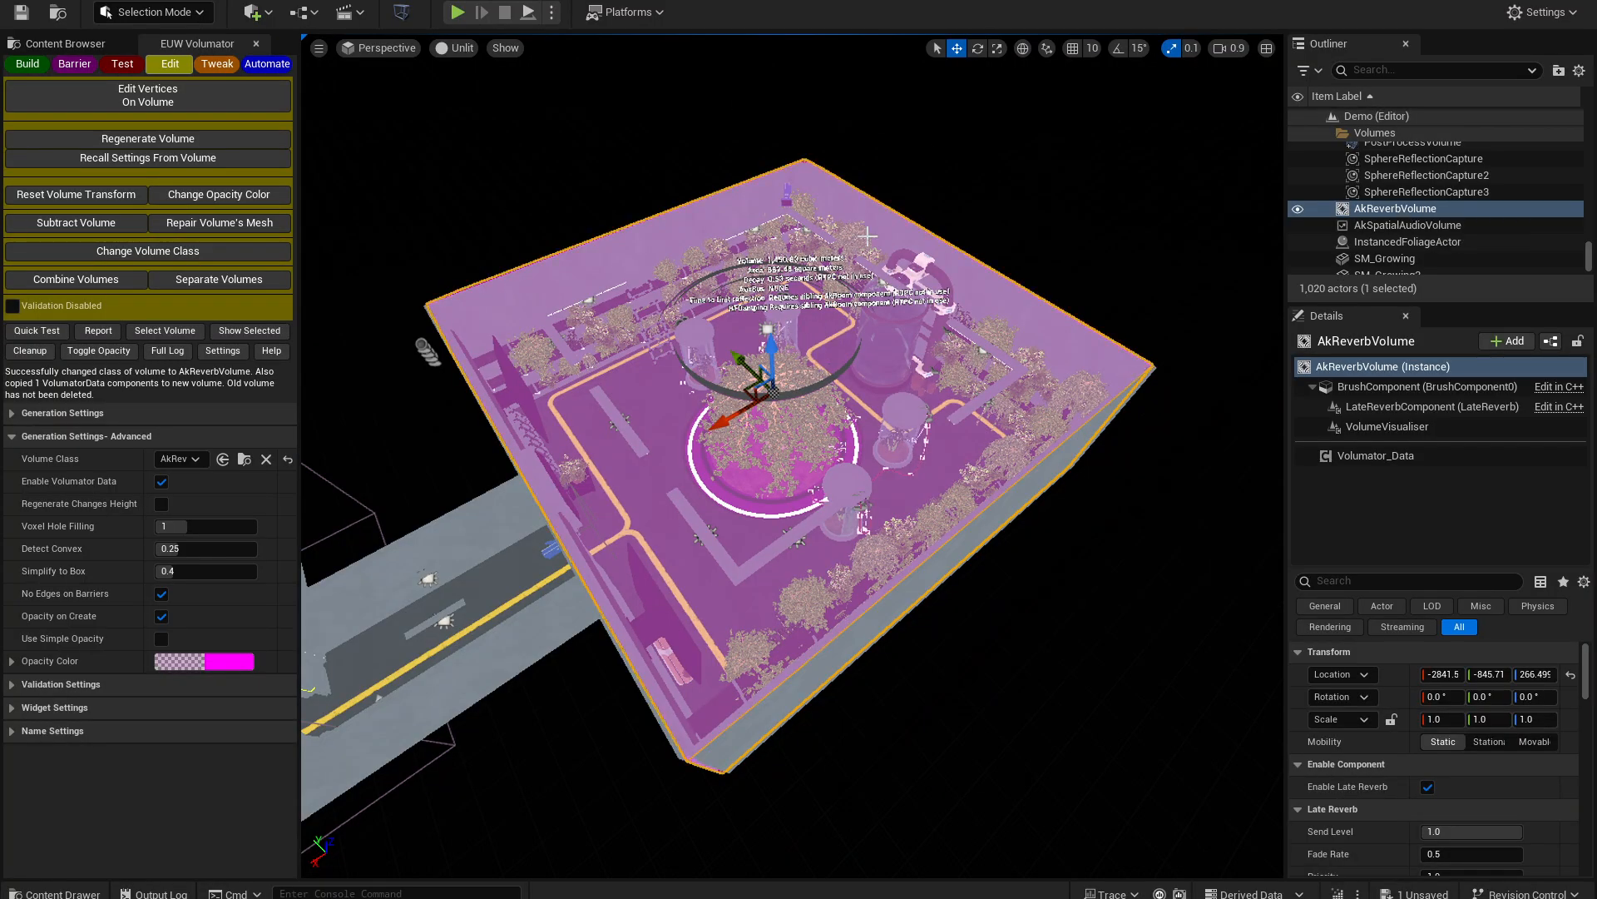
- Compare the original AkSpatialAudioVolume with the new AkReverbVolume by selecting each in turn
click(1381, 224)
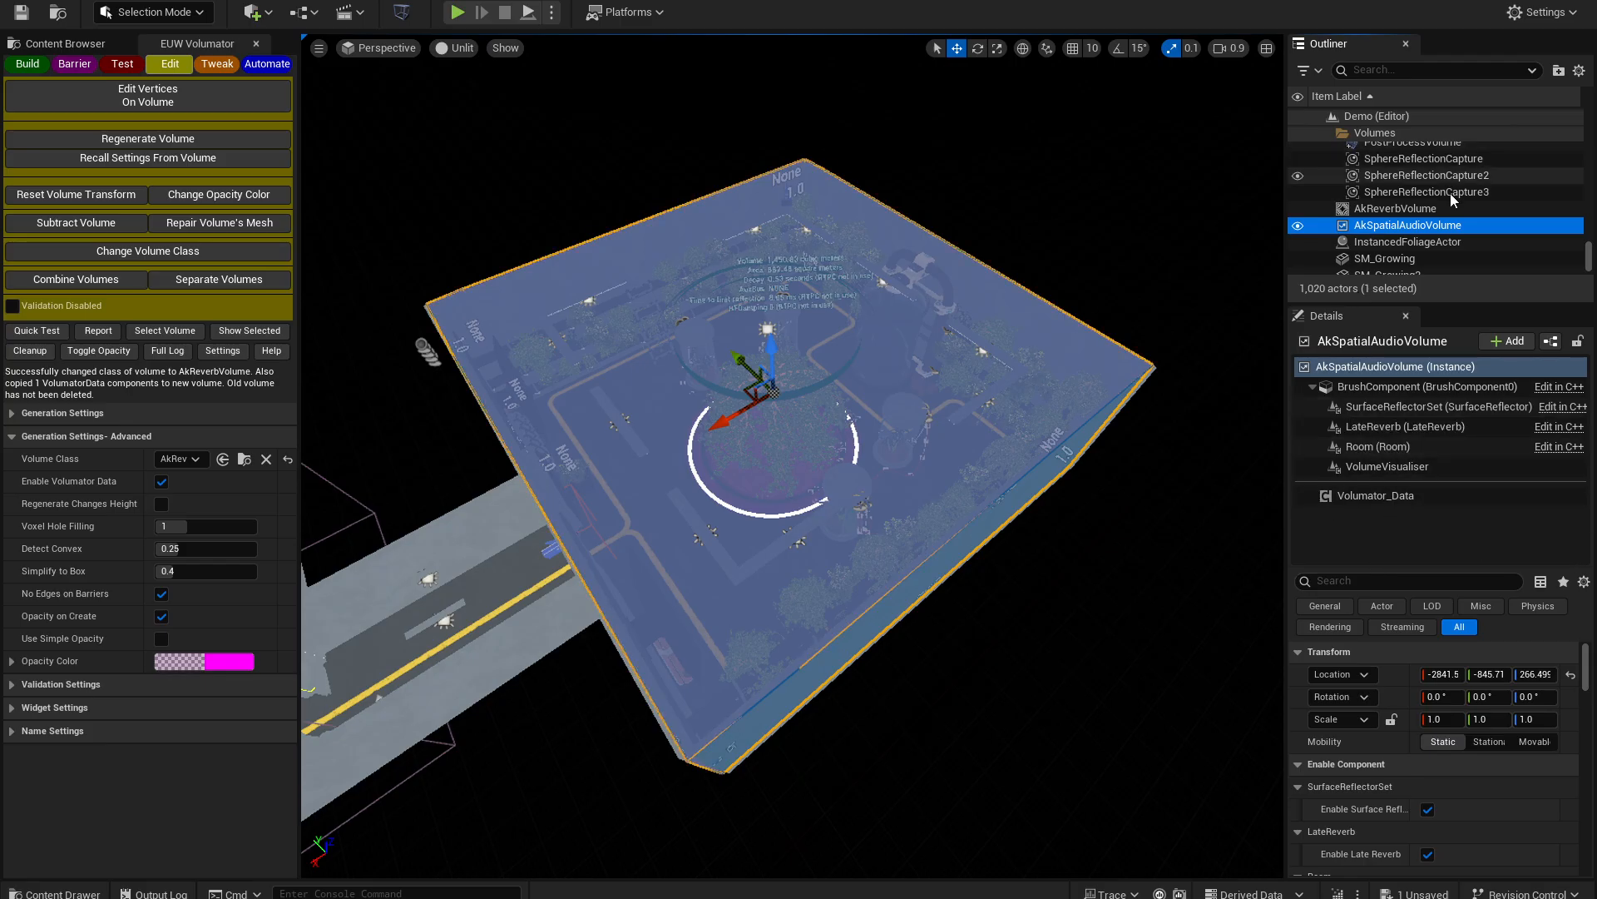
click(1395, 208)
click(1398, 224)
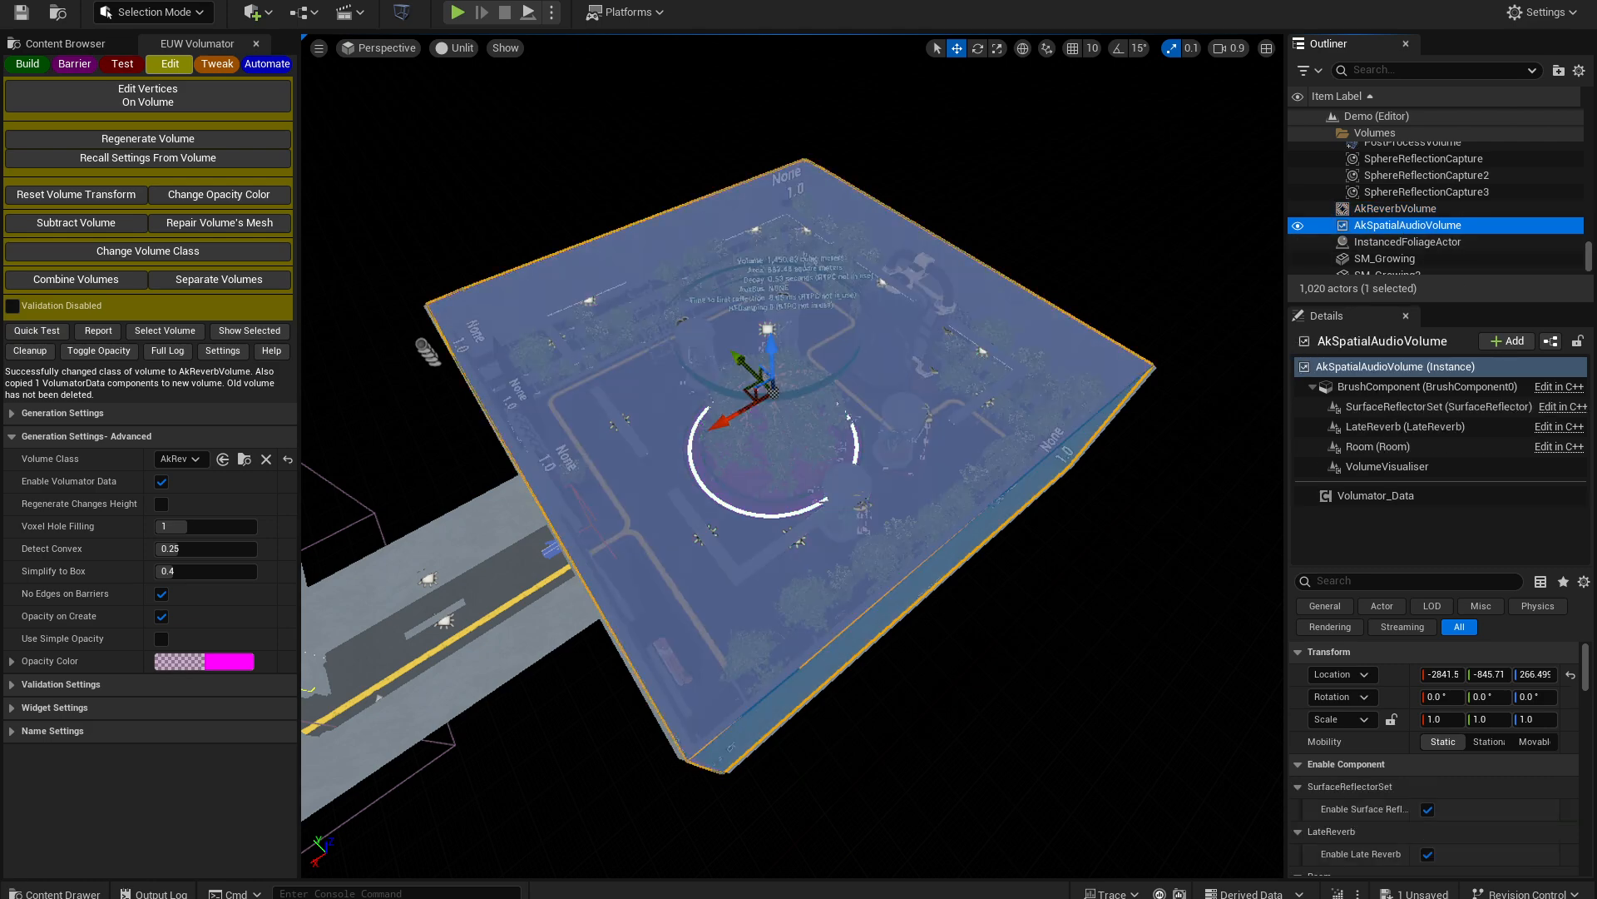
- Open the ChangeVolumeClass function in the EUW_Volumator blueprint and examine the optional Destroy Actor nodes for deleting the old volume
drag(1596, 471, 941, 1)
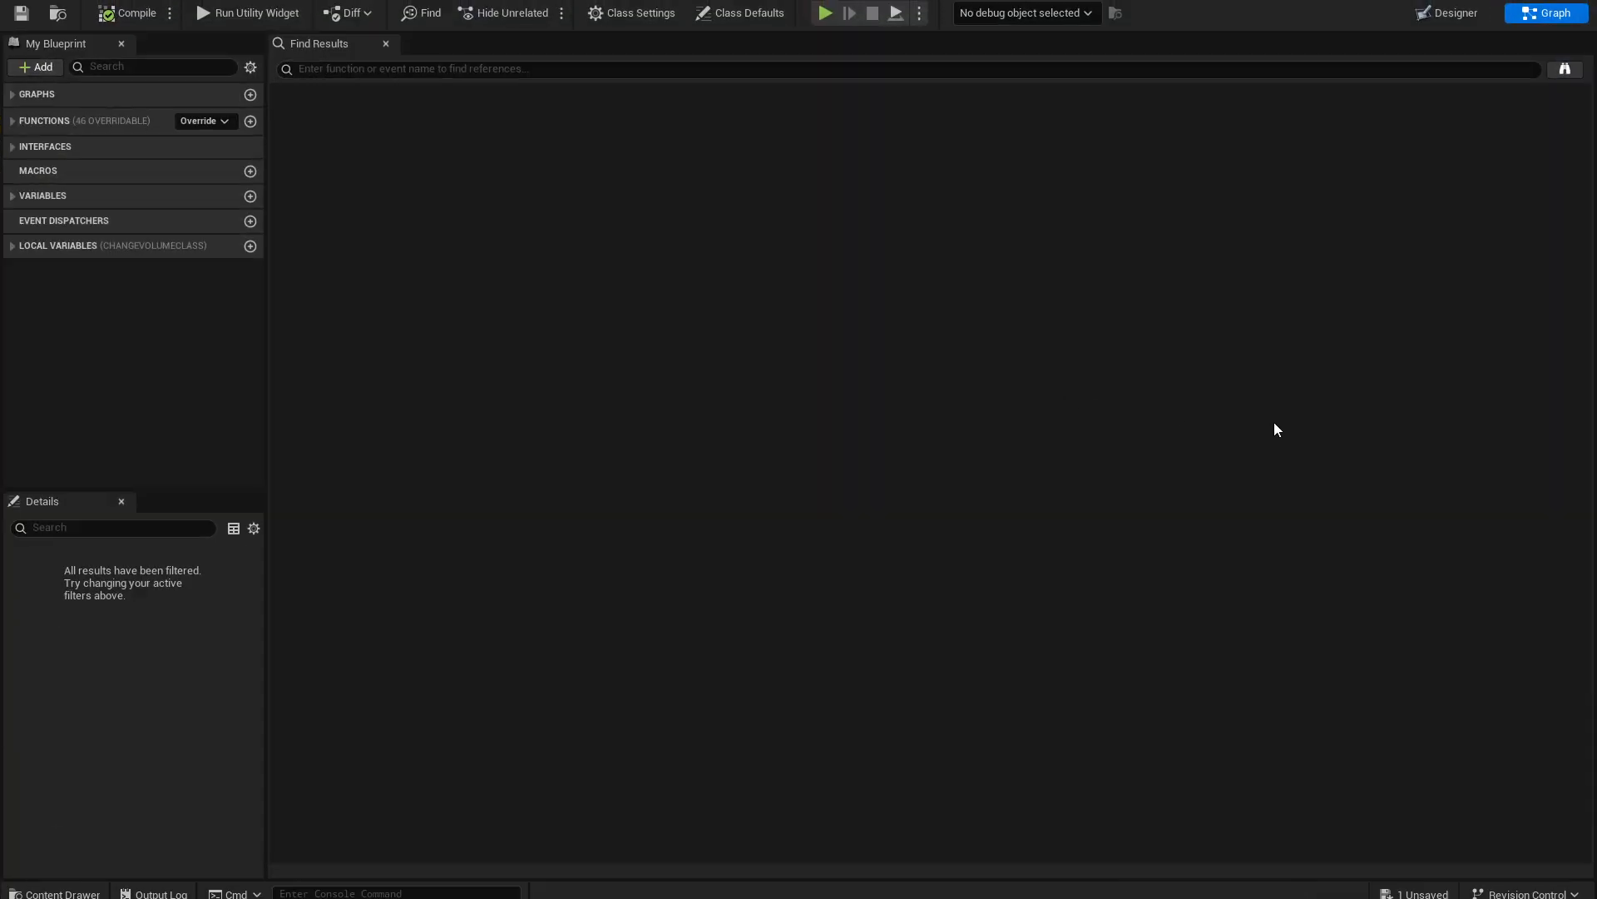
click(150, 67)
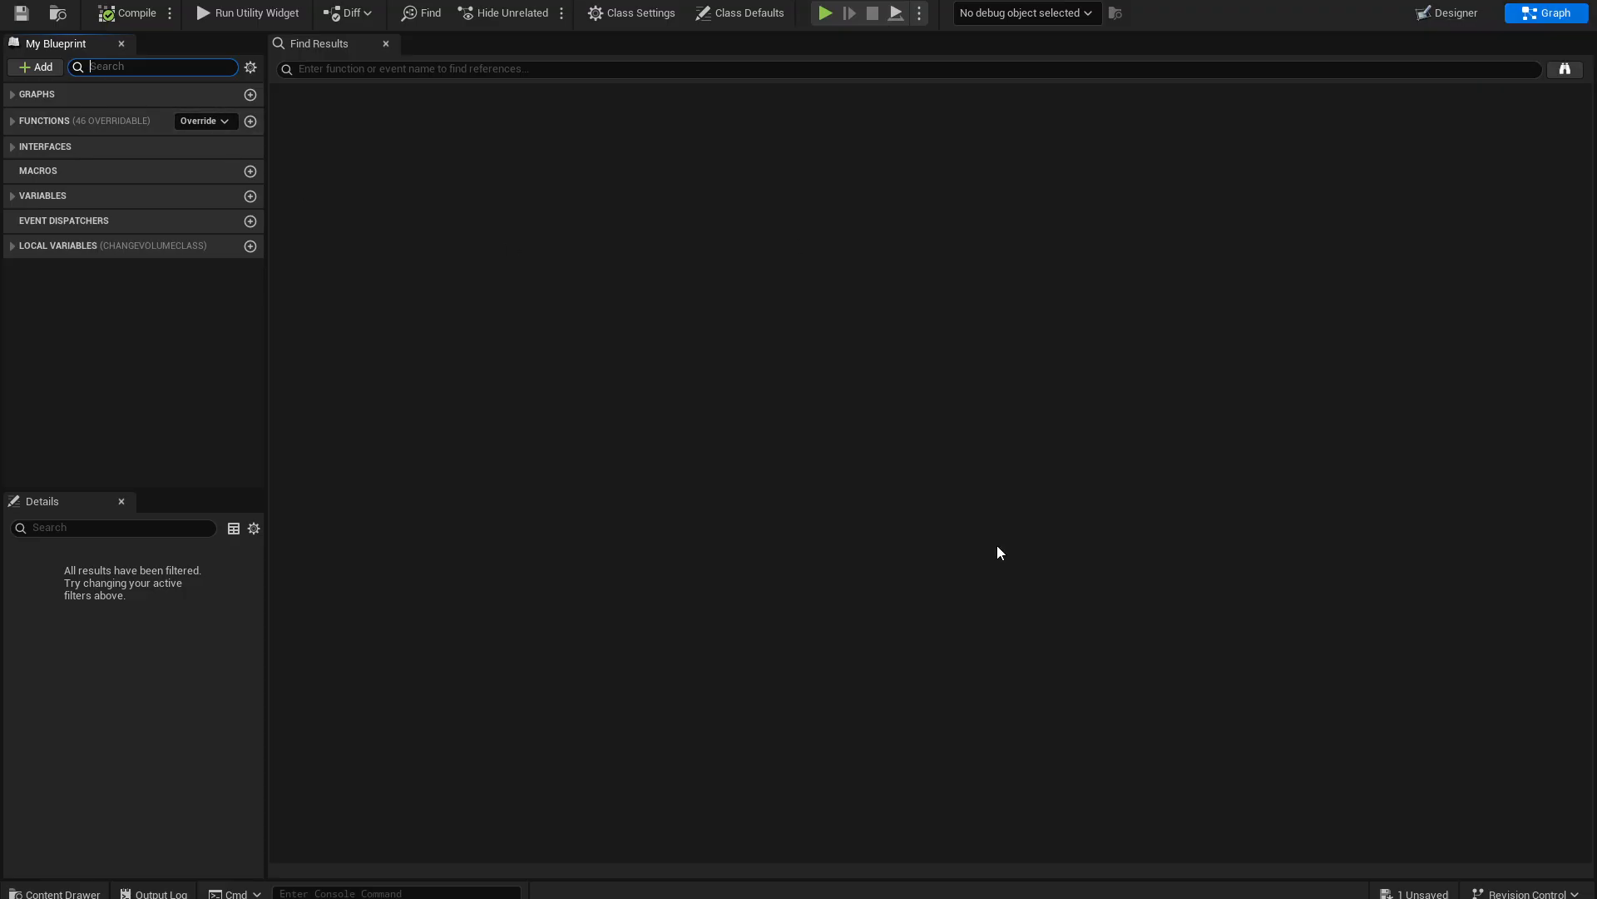
text(change volume class)
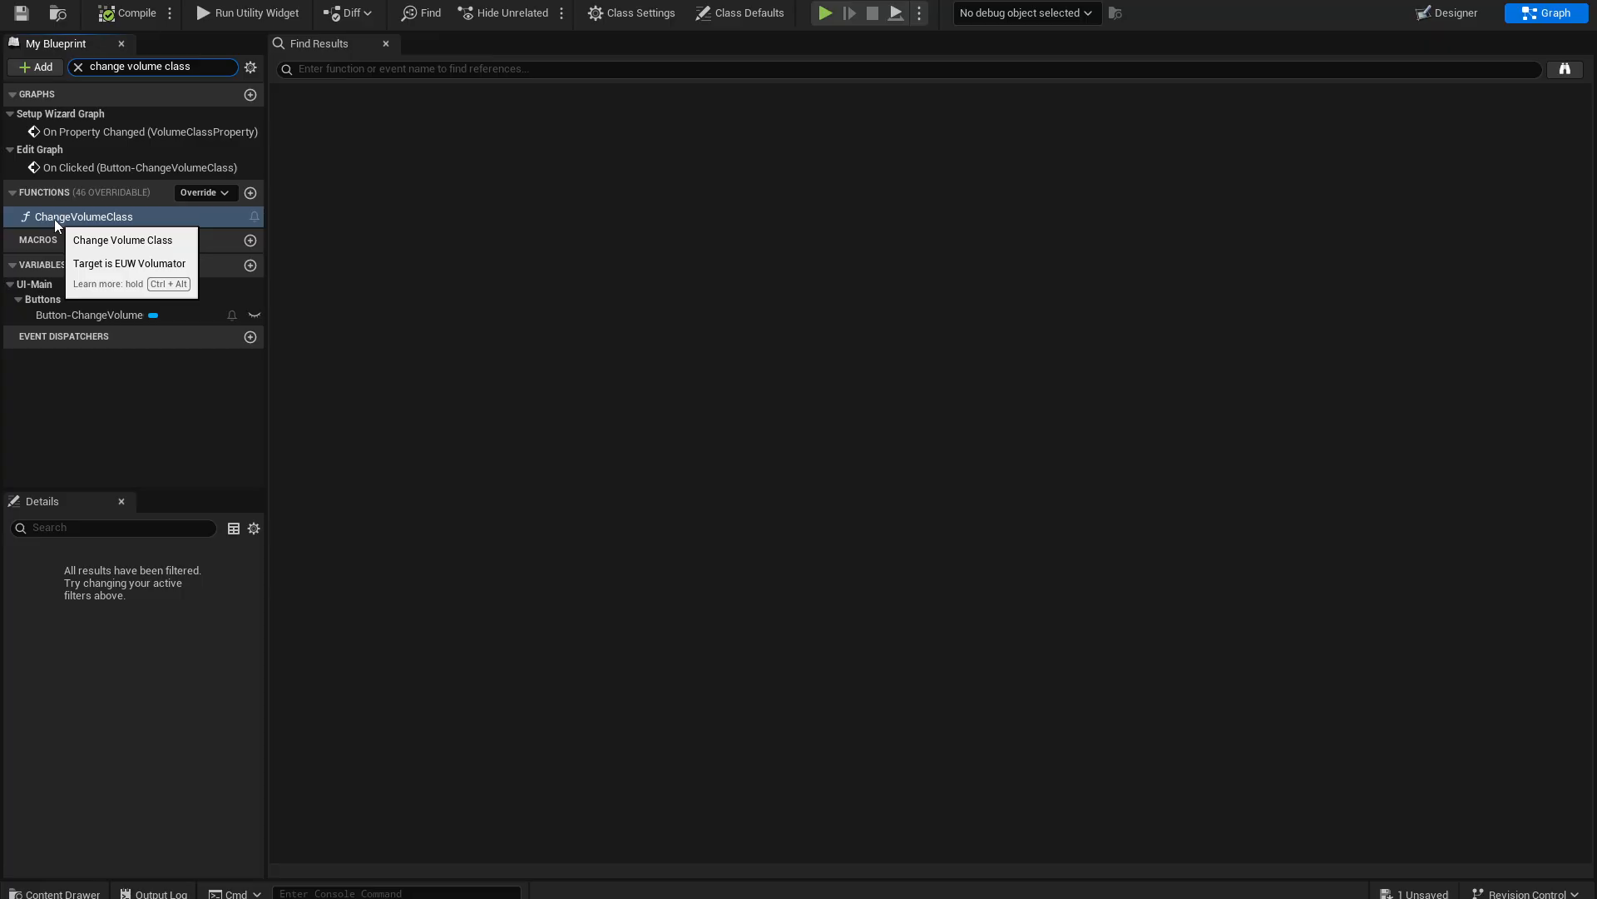
double_click(54, 216)
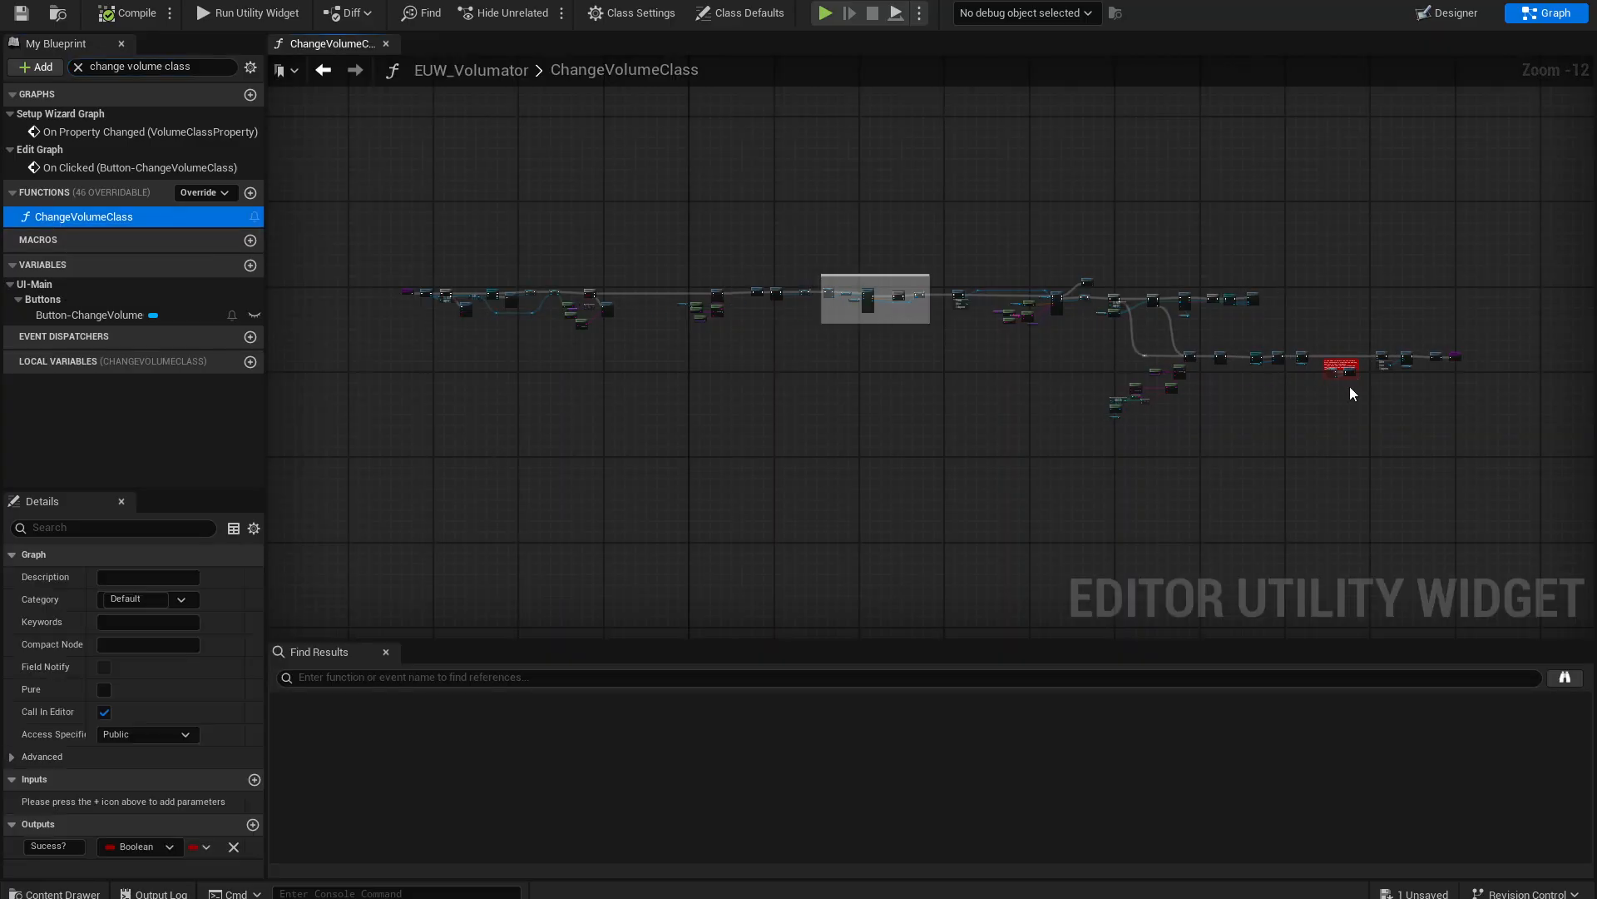
scroll(1351, 394, up, 12)
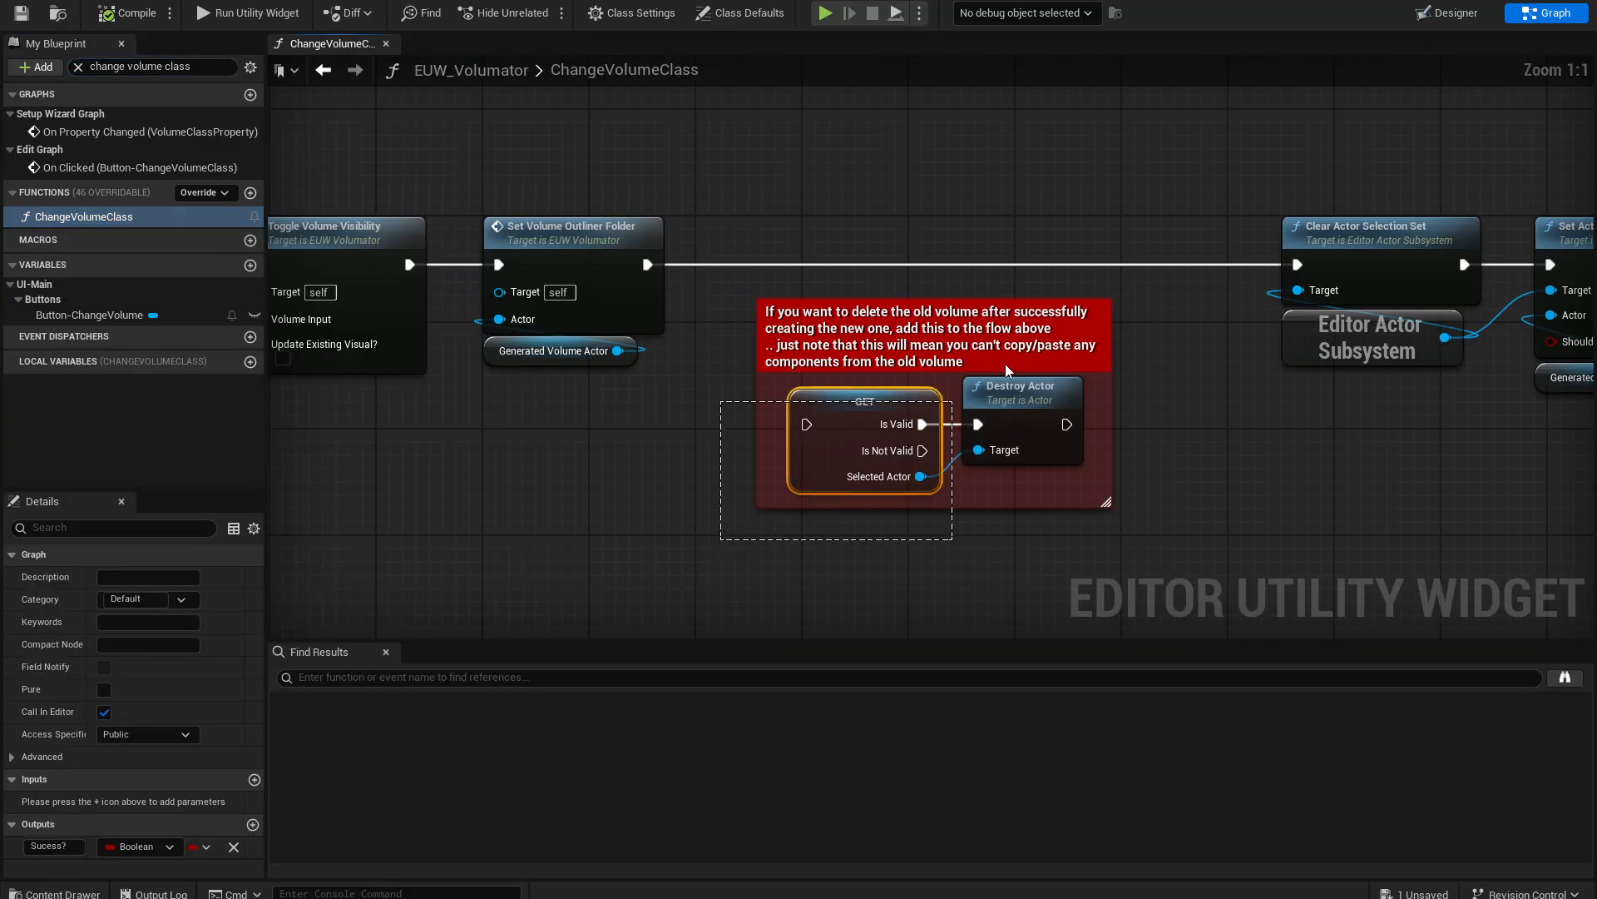
drag(1005, 365, 1028, 354)
right_drag(1045, 439, 935, 468)
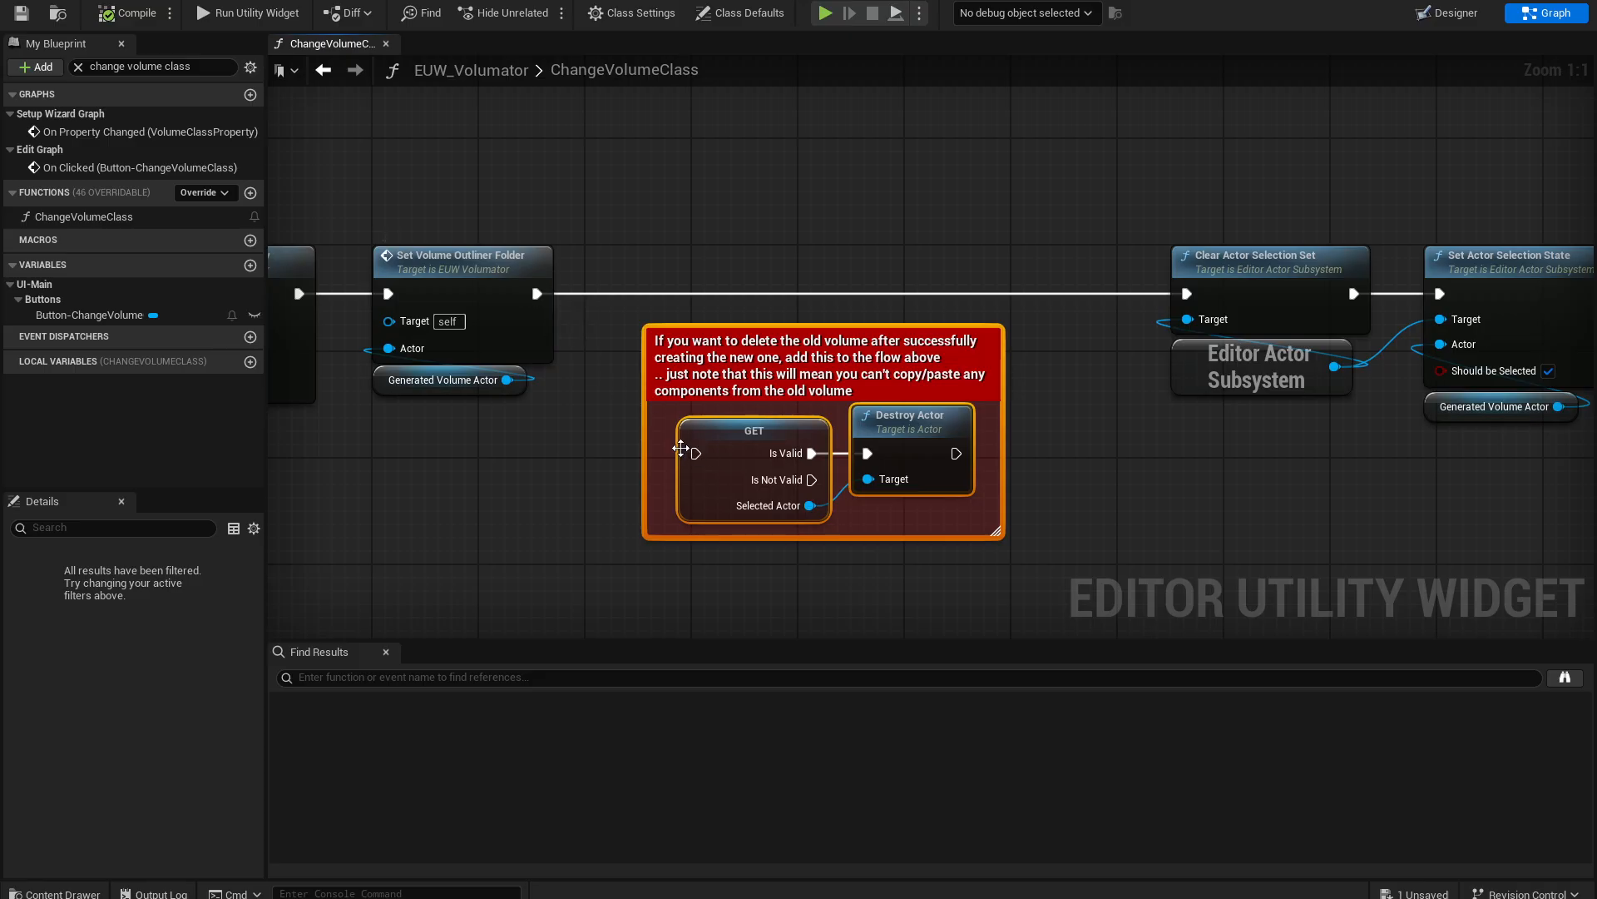
- Return from the blueprint to the level and select the AkReverbVolume
drag(911, 2, 1596, 224)
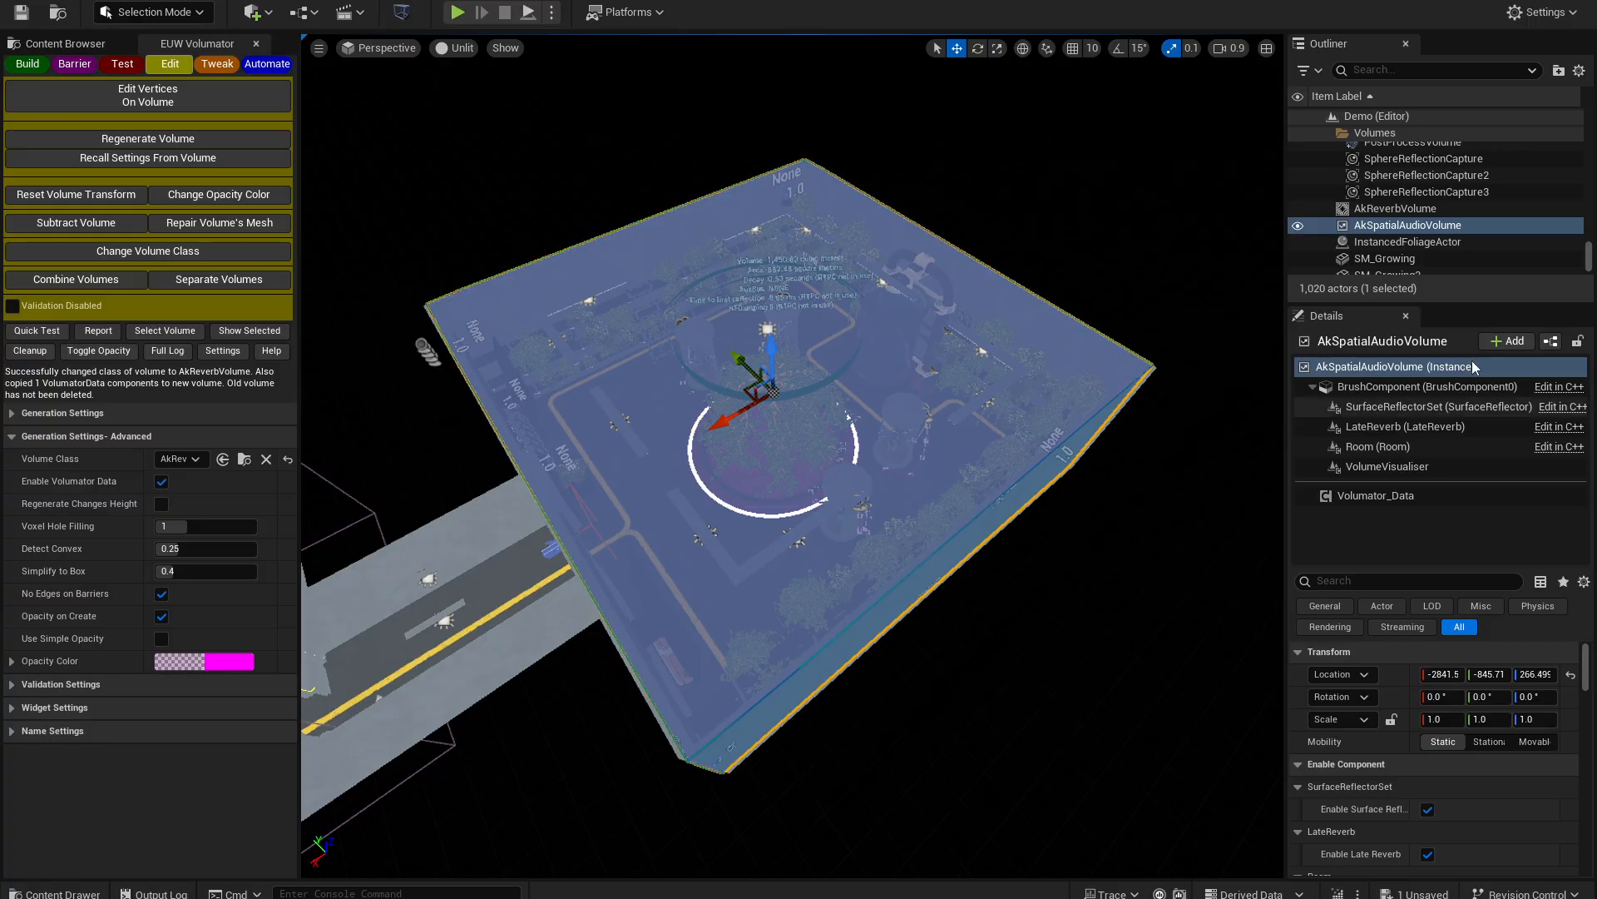
click(1388, 210)
mouse_move(886, 414)
right_down()
mouse_move(870, 450)
mouse_move(840, 399)
mouse_move(749, 415)
mouse_move(903, 403)
right_up()
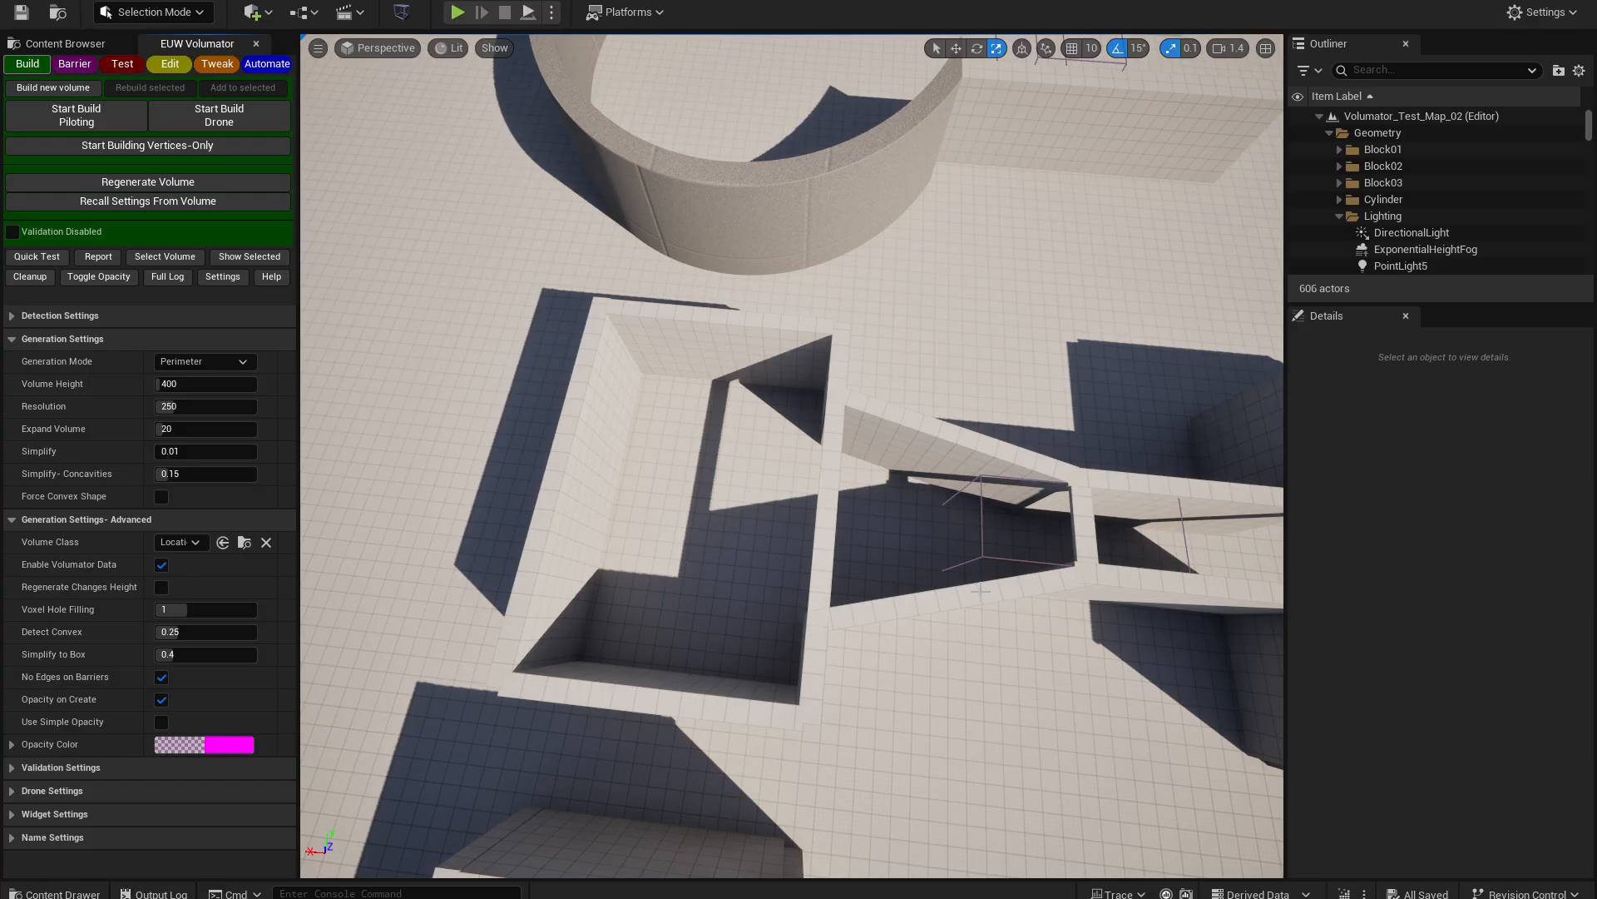
- Build a new Perimeter LocationVolume with the build drone in the room with the tapering corridor beside the barrier volumes
right_drag(962, 588, 913, 583)
key(w)
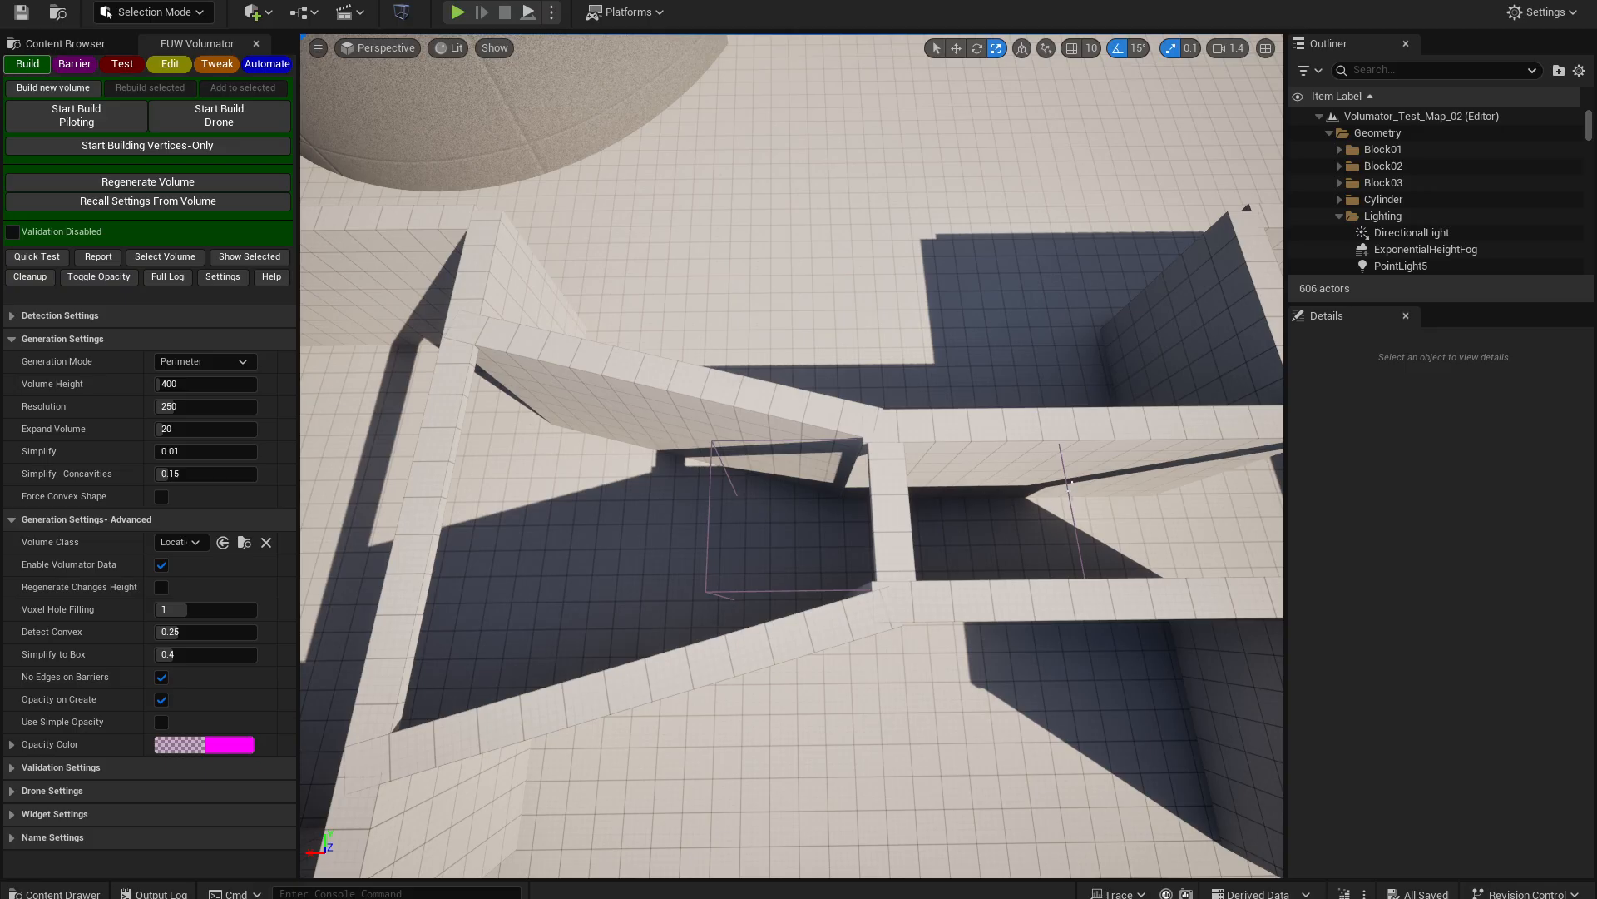
right_drag(792, 455, 591, 462)
key(s)
key(w)
key(d)
right_drag(1144, 565, 1138, 484)
key(q)
key(w)
click(219, 116)
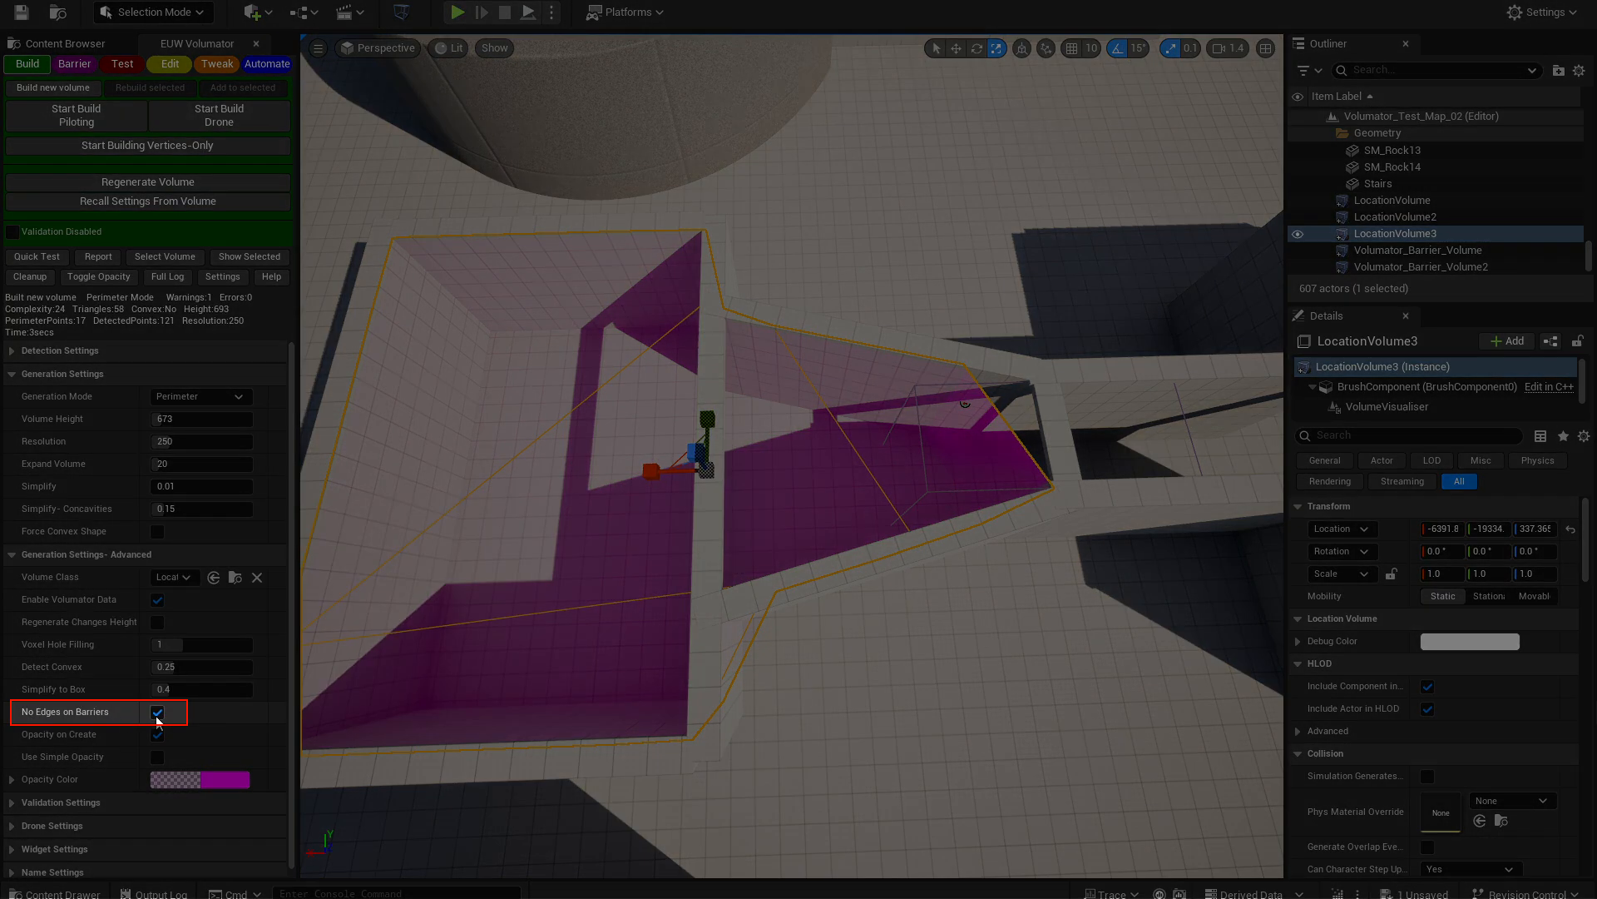
- Disable No Edges on Barriers, regenerate the volume, and inspect its edge around the barrier in the tapering corridor
click(157, 713)
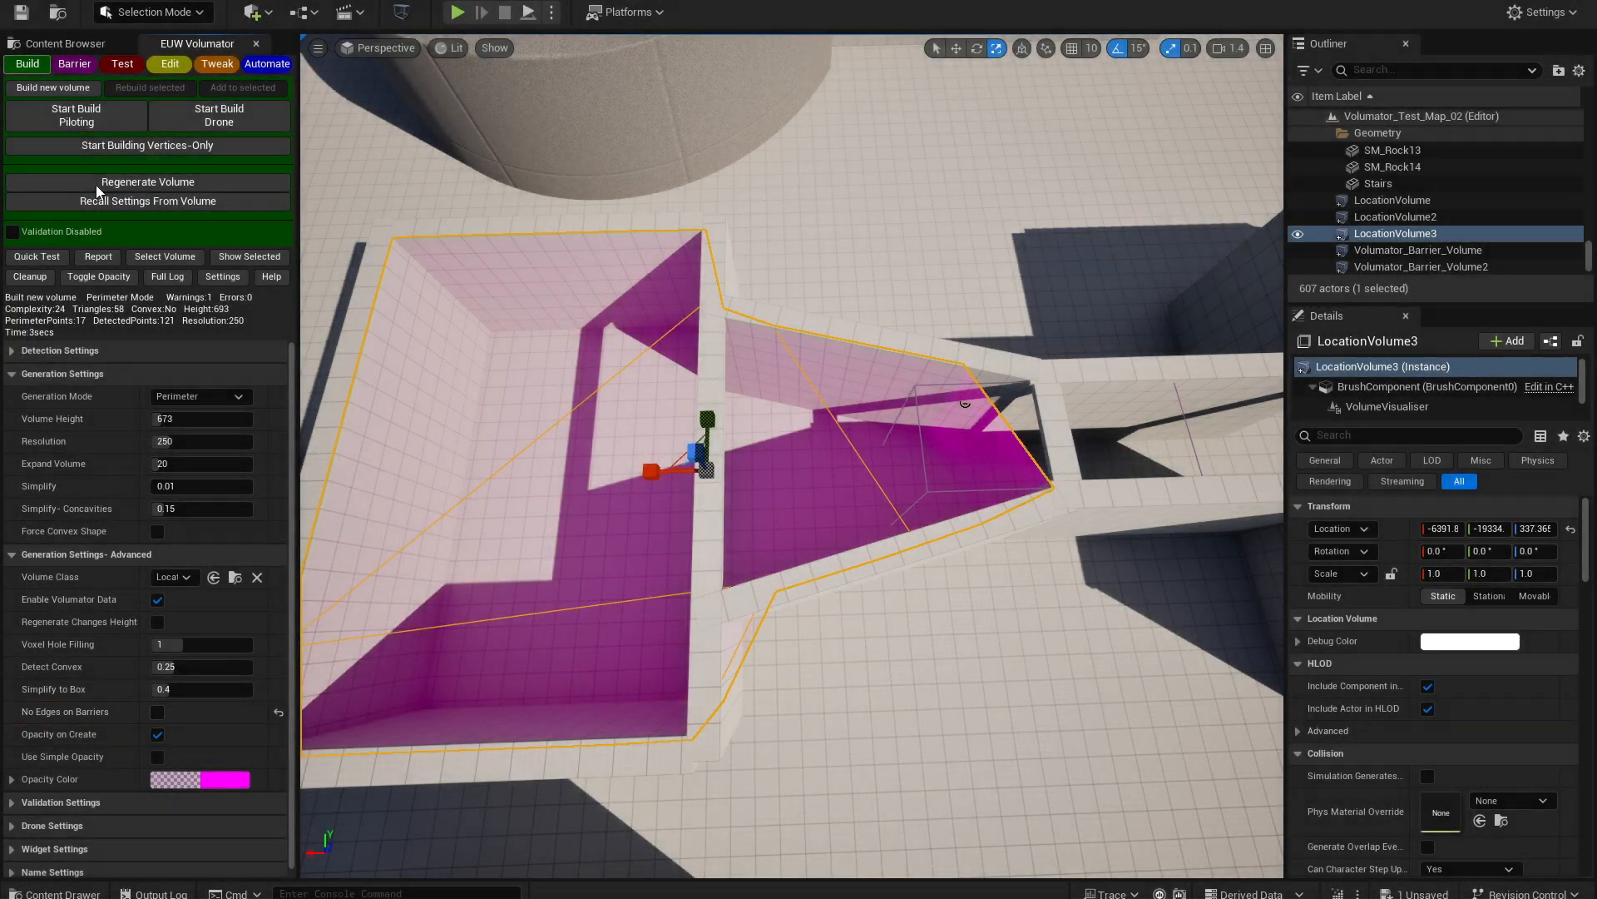
click(97, 185)
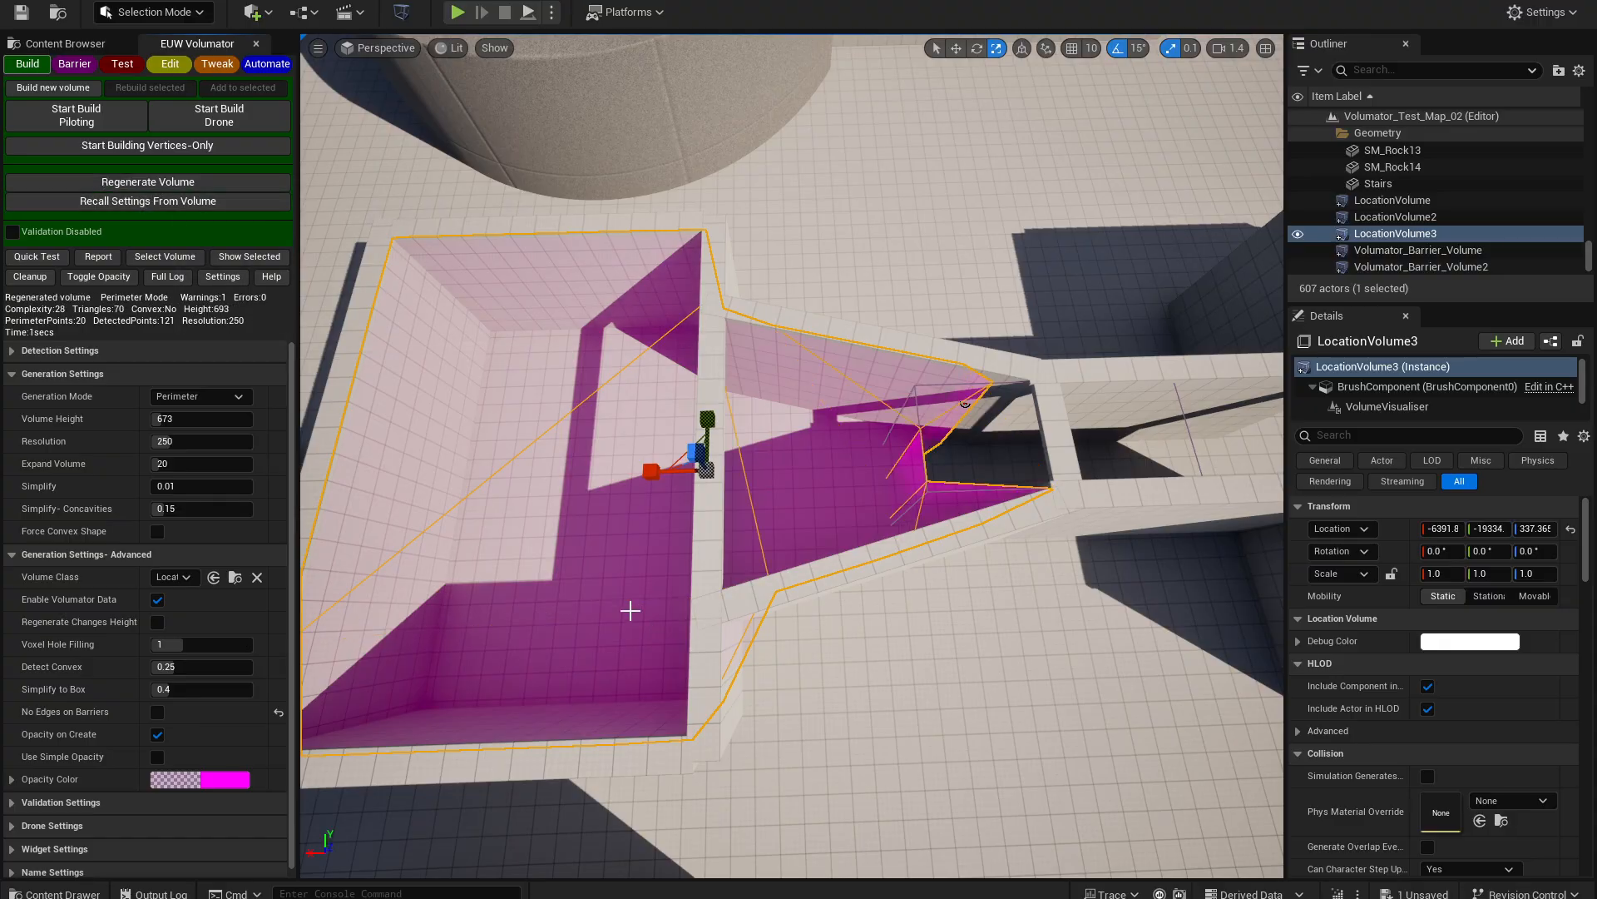
key(f)
key(s)
mouse_move(836, 587)
right_down()
mouse_move(849, 591)
mouse_move(836, 586)
right_up()
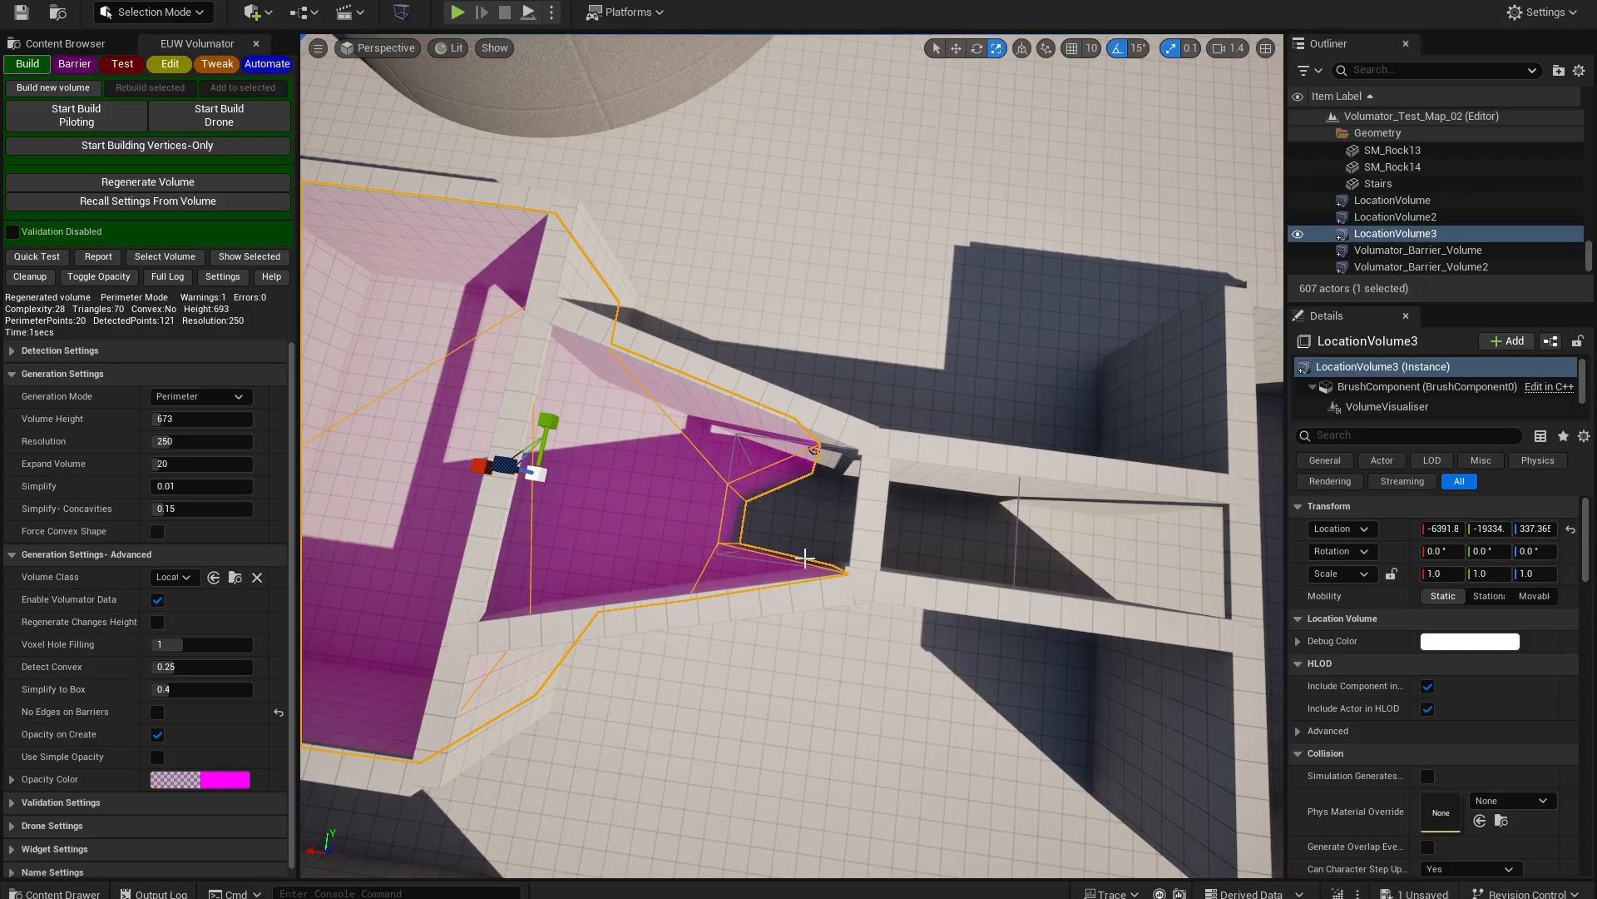
right_drag(669, 549, 658, 525)
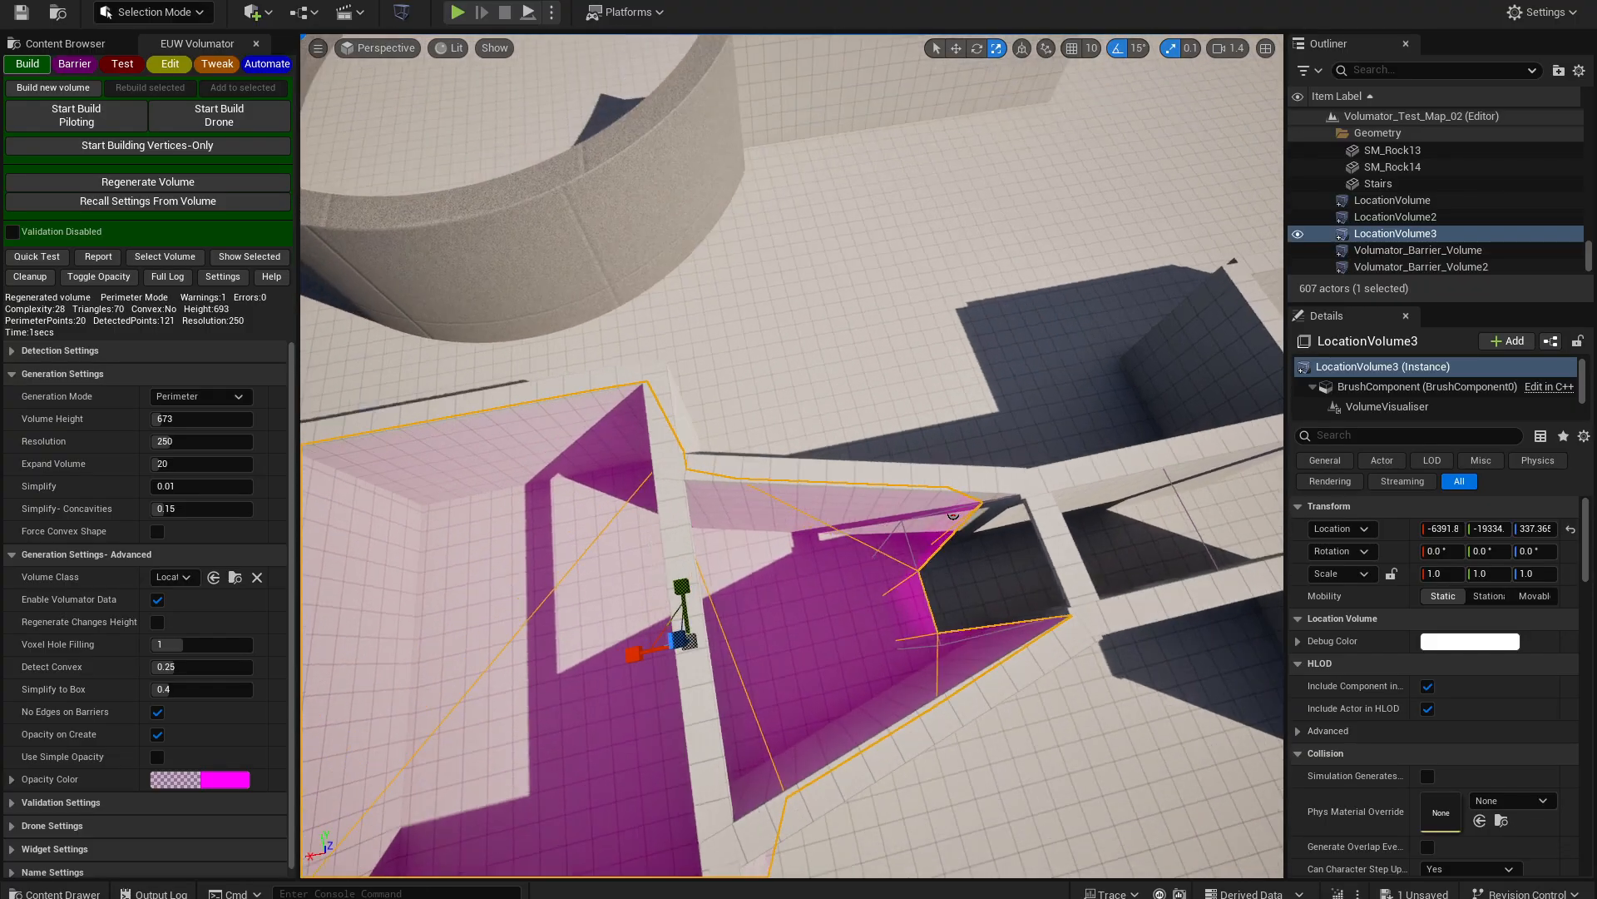
right_drag(670, 549, 765, 533)
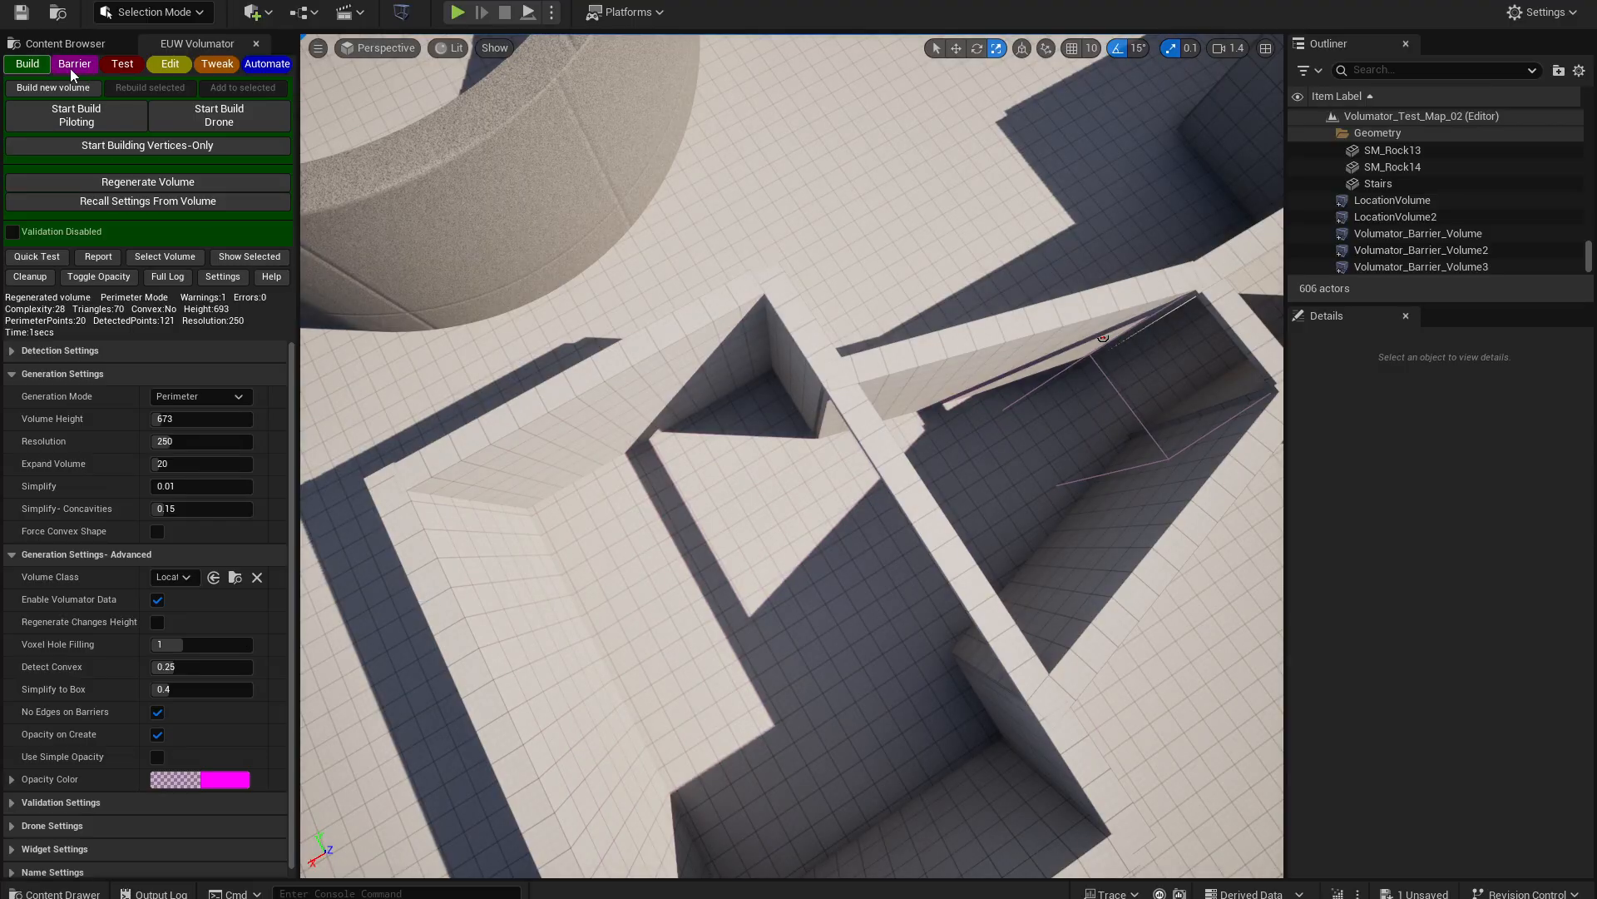
- Enable Barrier Volumes as Planes in the barrier settings
click(74, 63)
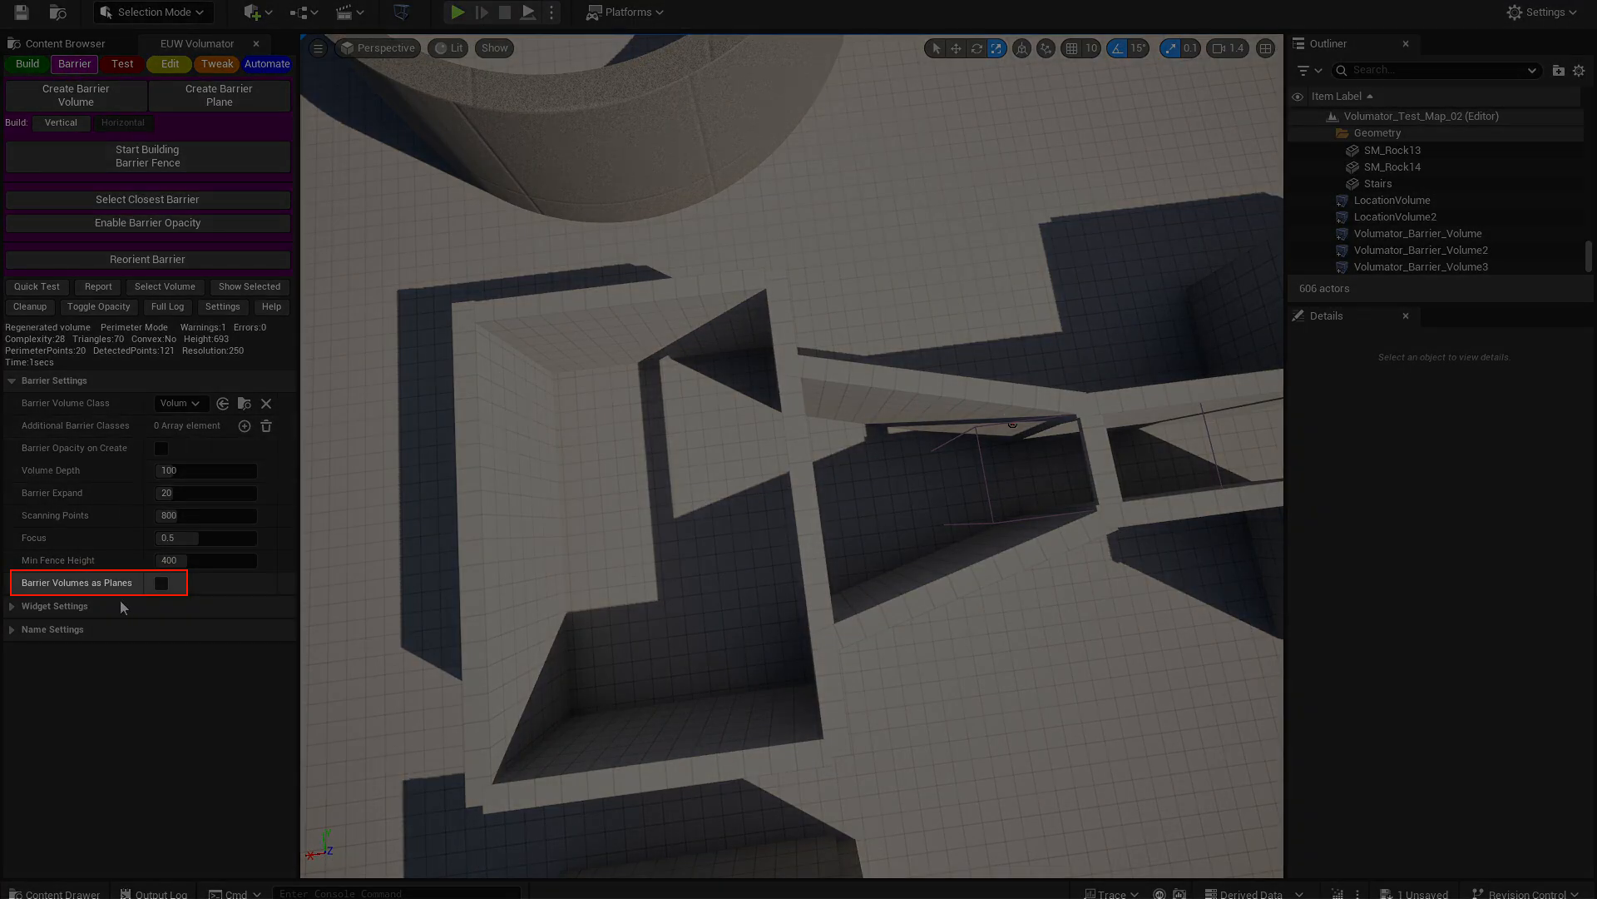
mouse_move(129, 591)
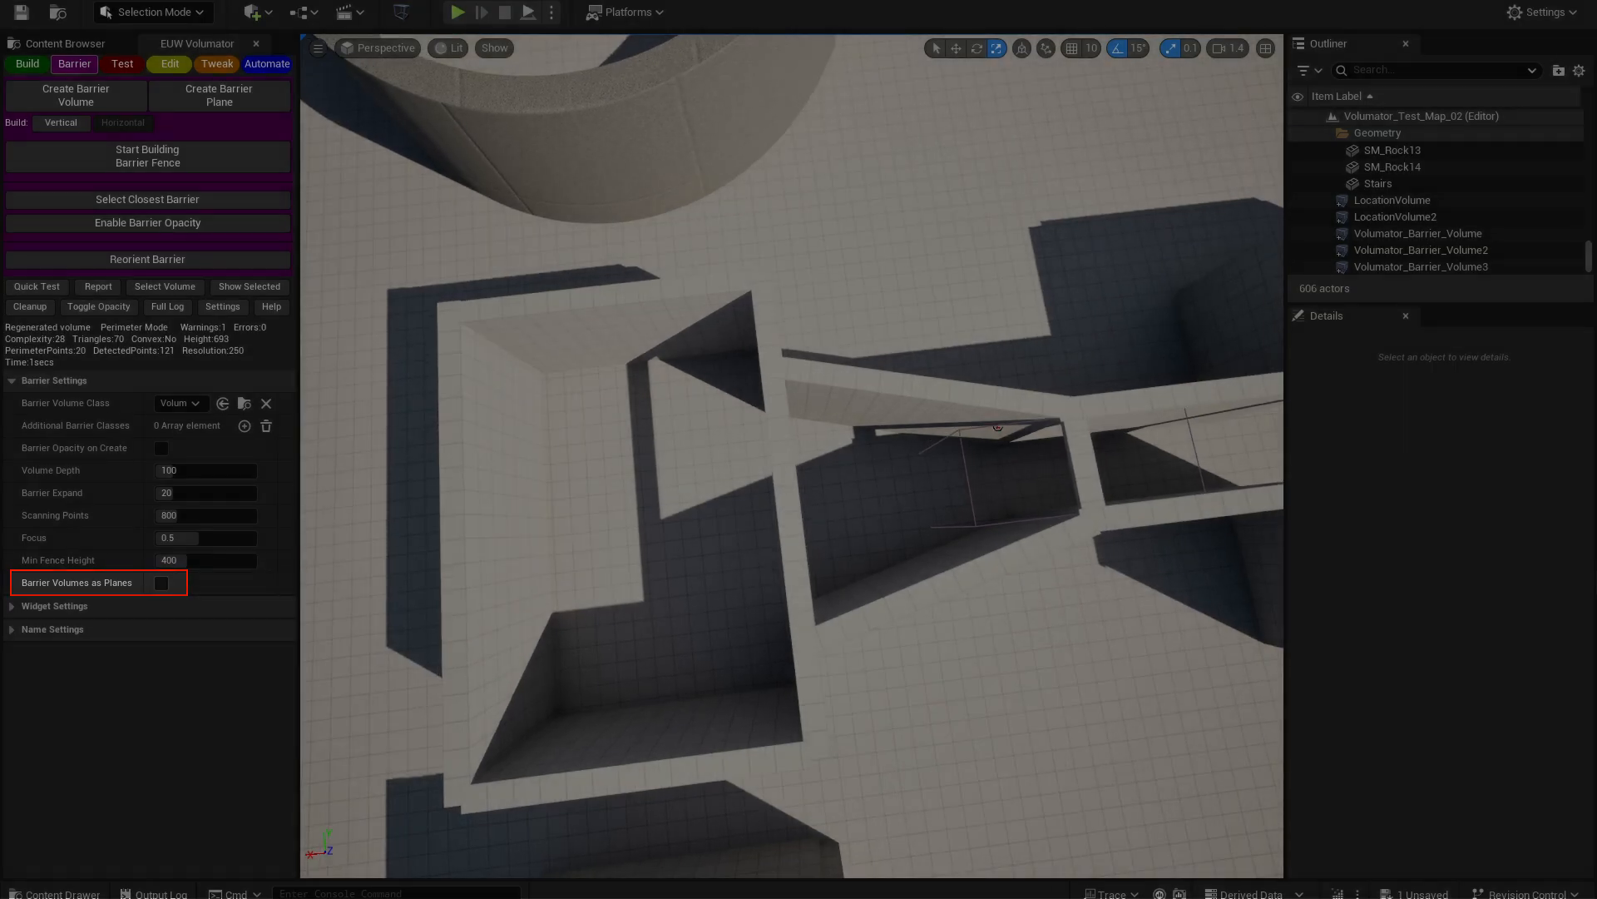
mouse_move(670, 549)
right_down()
mouse_move(703, 535)
mouse_move(670, 549)
right_up()
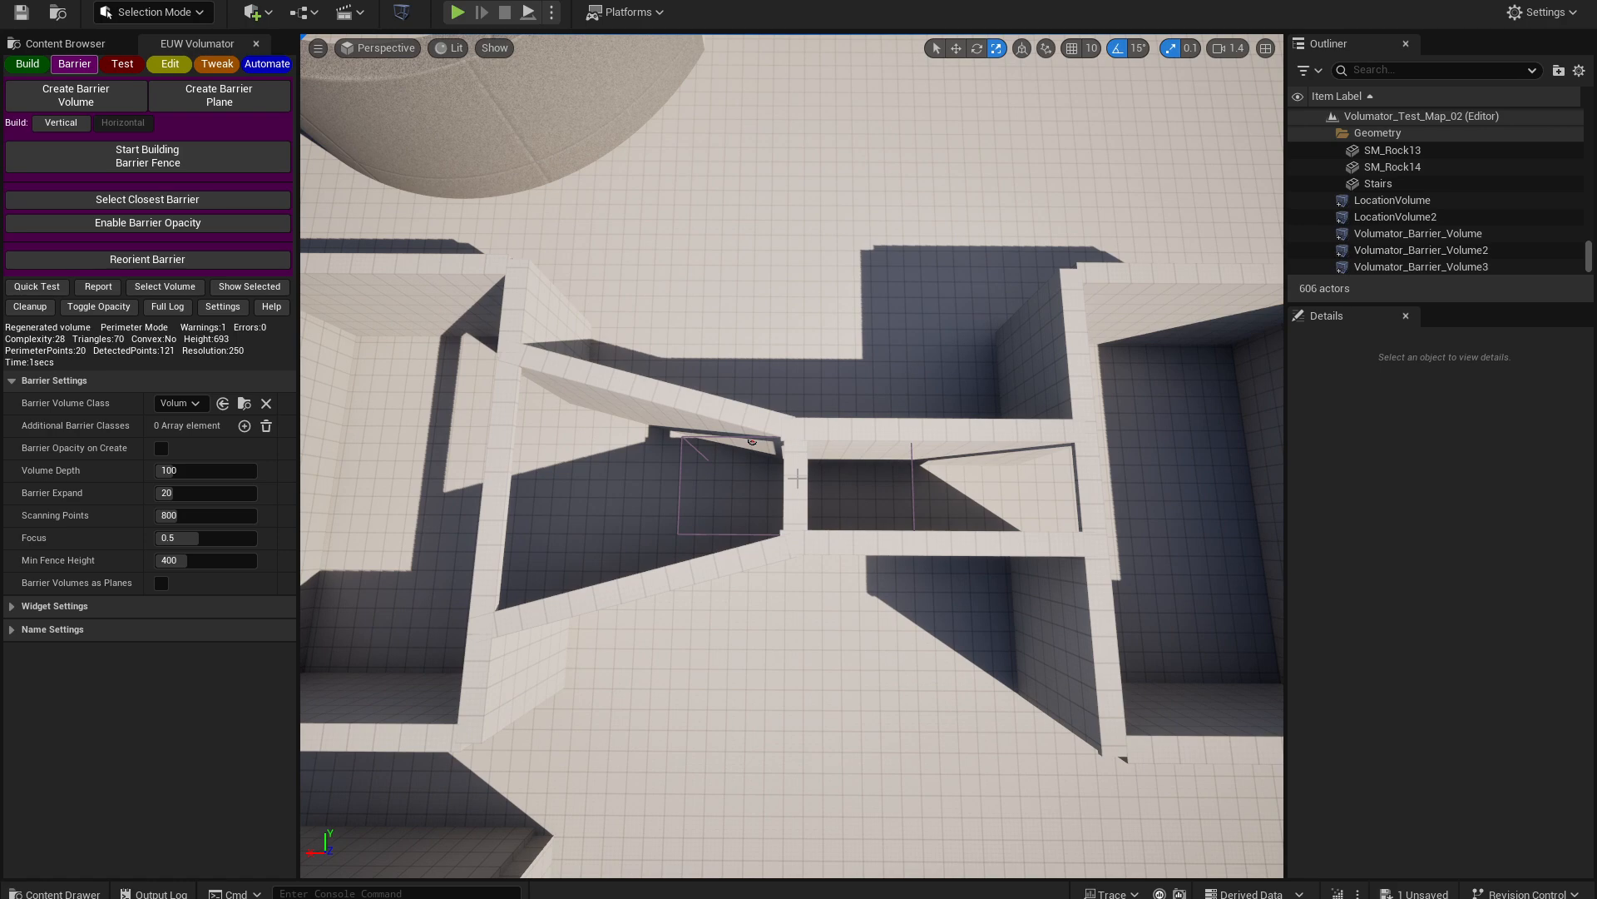
right_drag(802, 429, 1019, 256)
click(164, 582)
- Build a new Perimeter volume with the drone from inside the room, and view its edge at the corridor barrier
right_drag(972, 419, 874, 404)
right_drag(972, 420, 1040, 293)
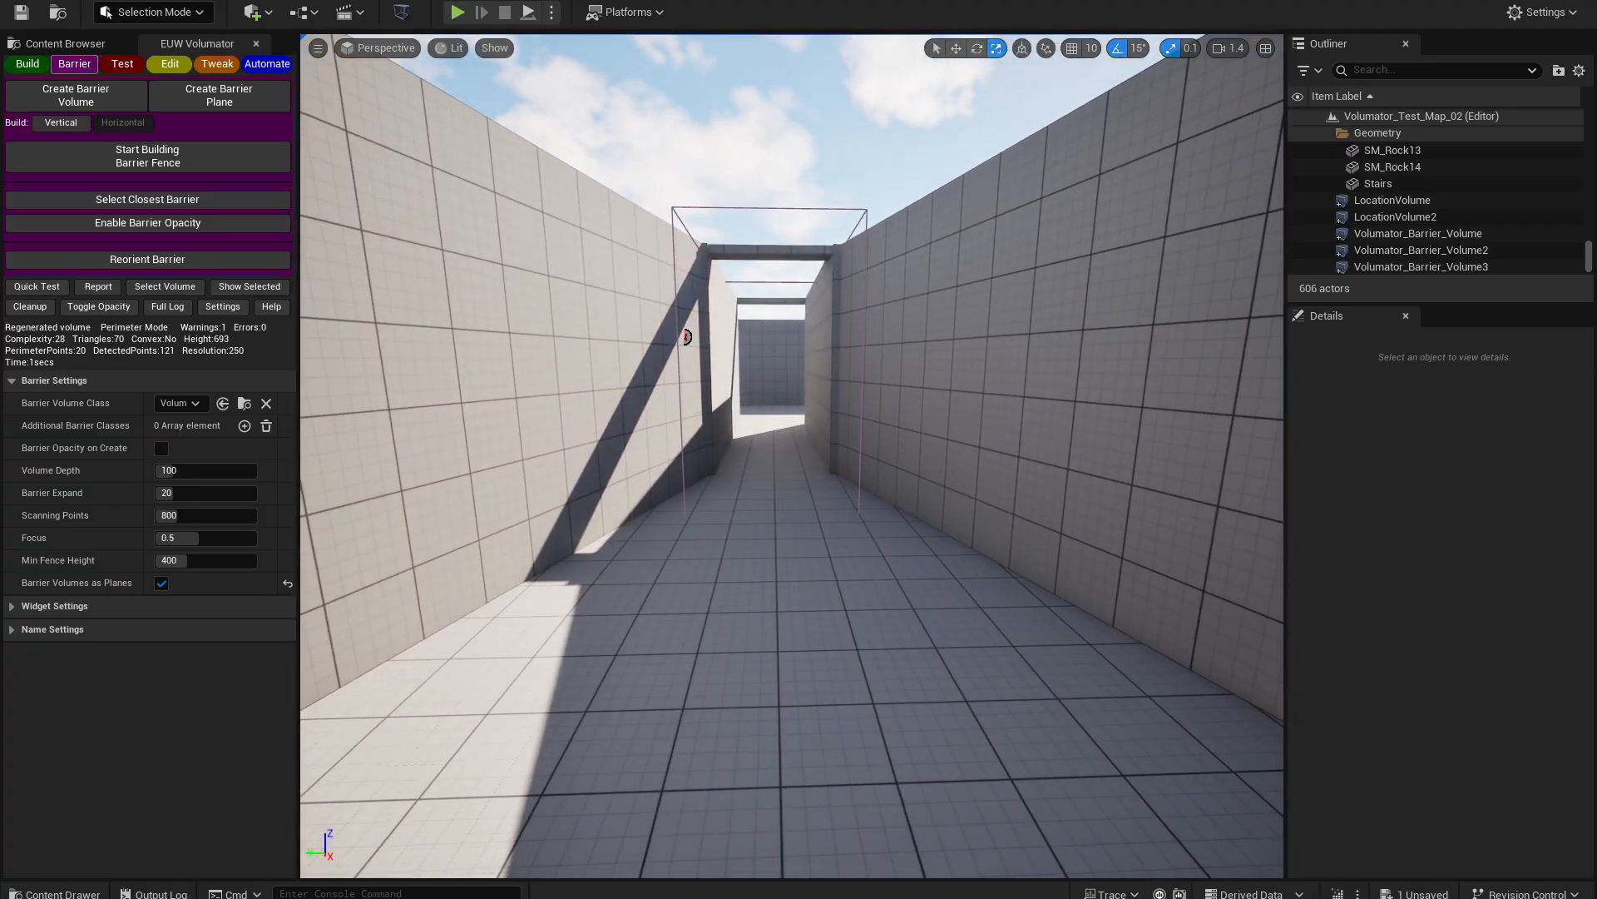
click(28, 63)
click(219, 116)
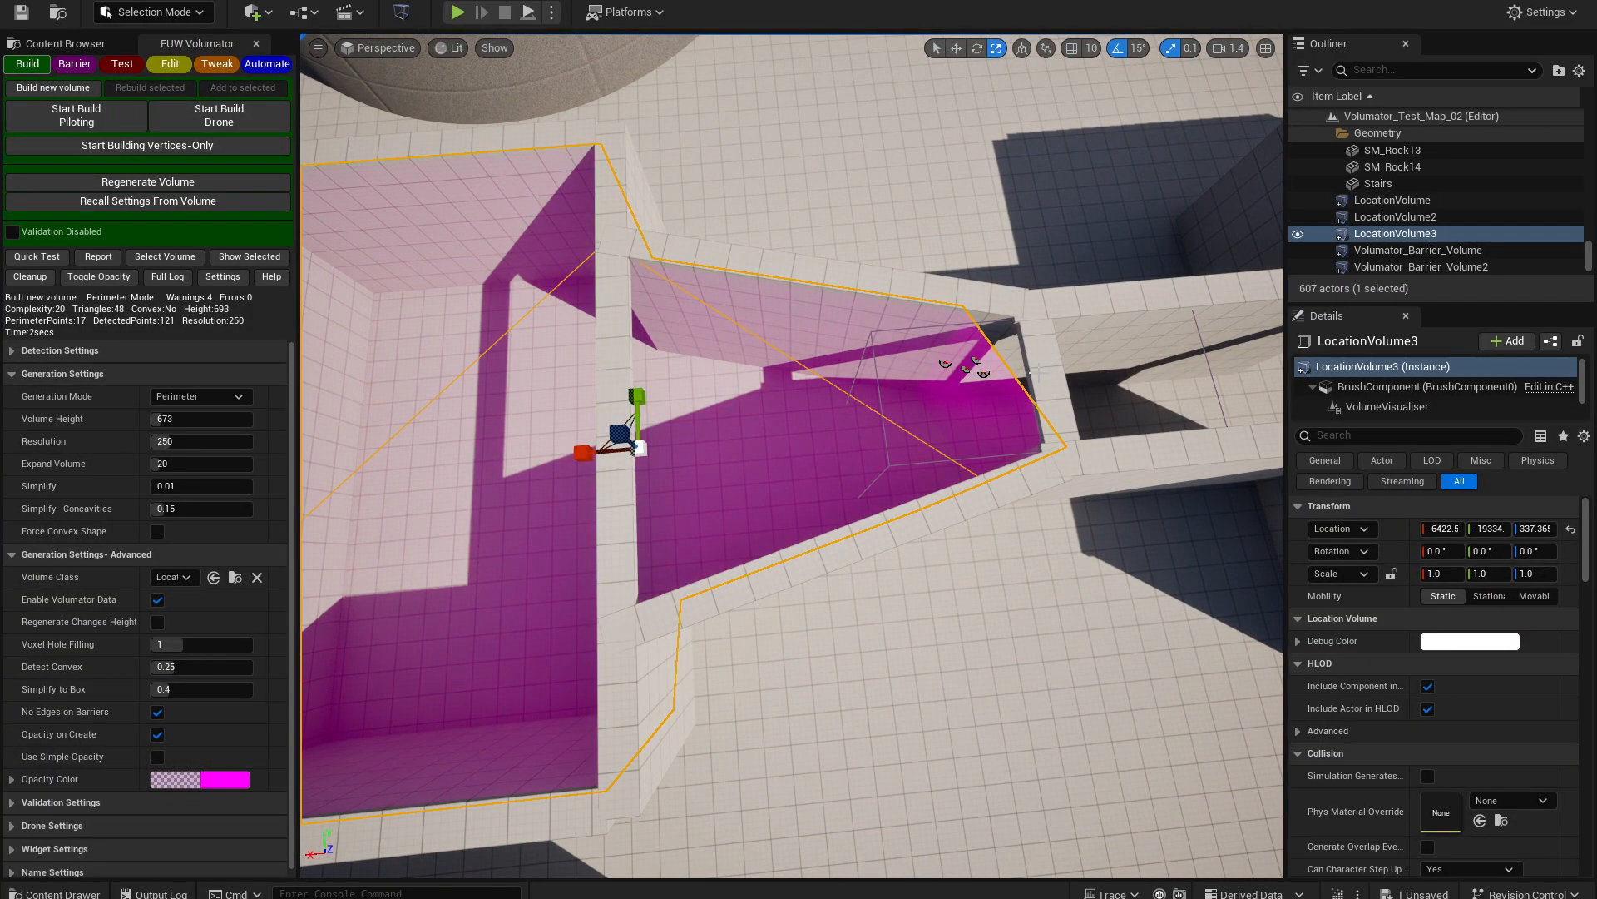
right_drag(1034, 373, 1082, 373)
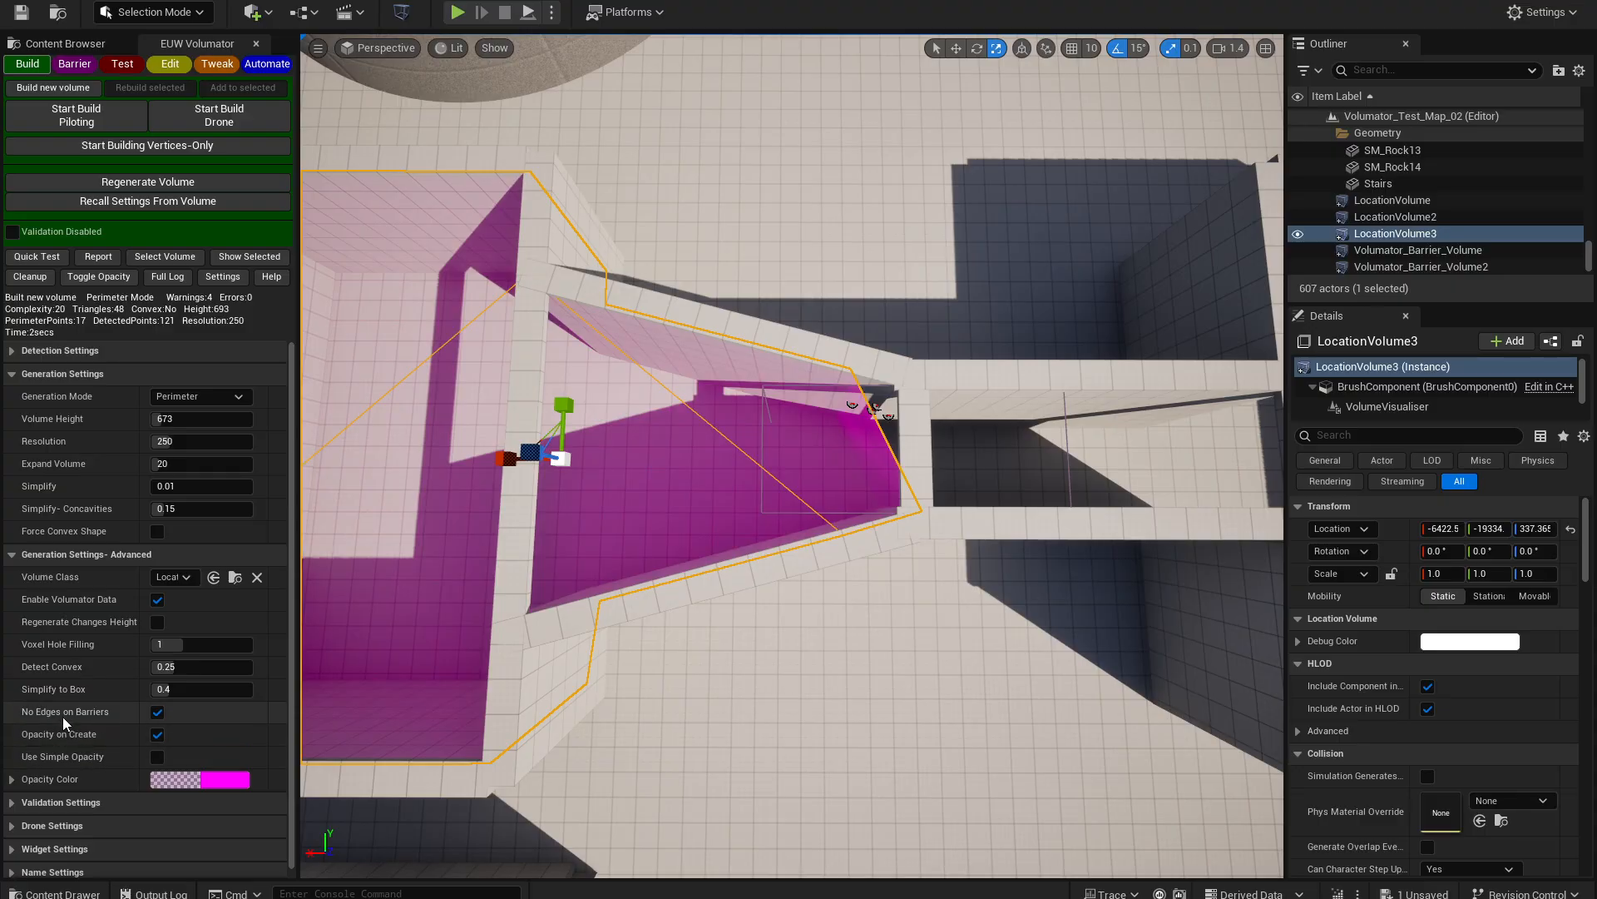
- Disable No Edges on Barriers and regenerate the selected volume so its shape follows the barrier's midline
click(157, 712)
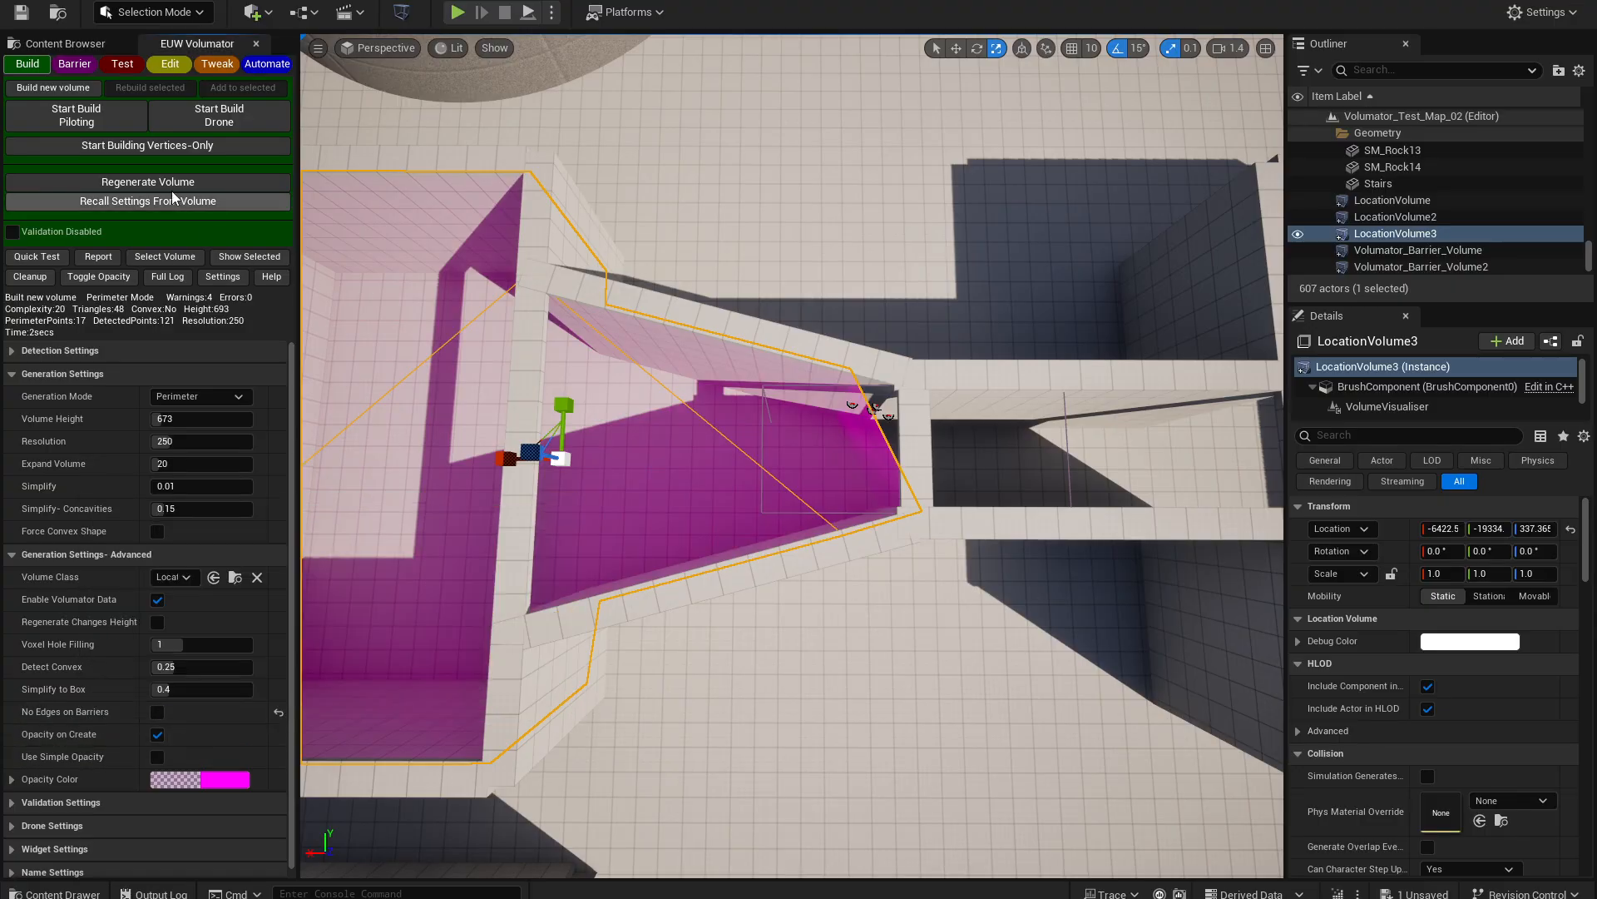
click(148, 181)
right_drag(713, 590, 919, 441)
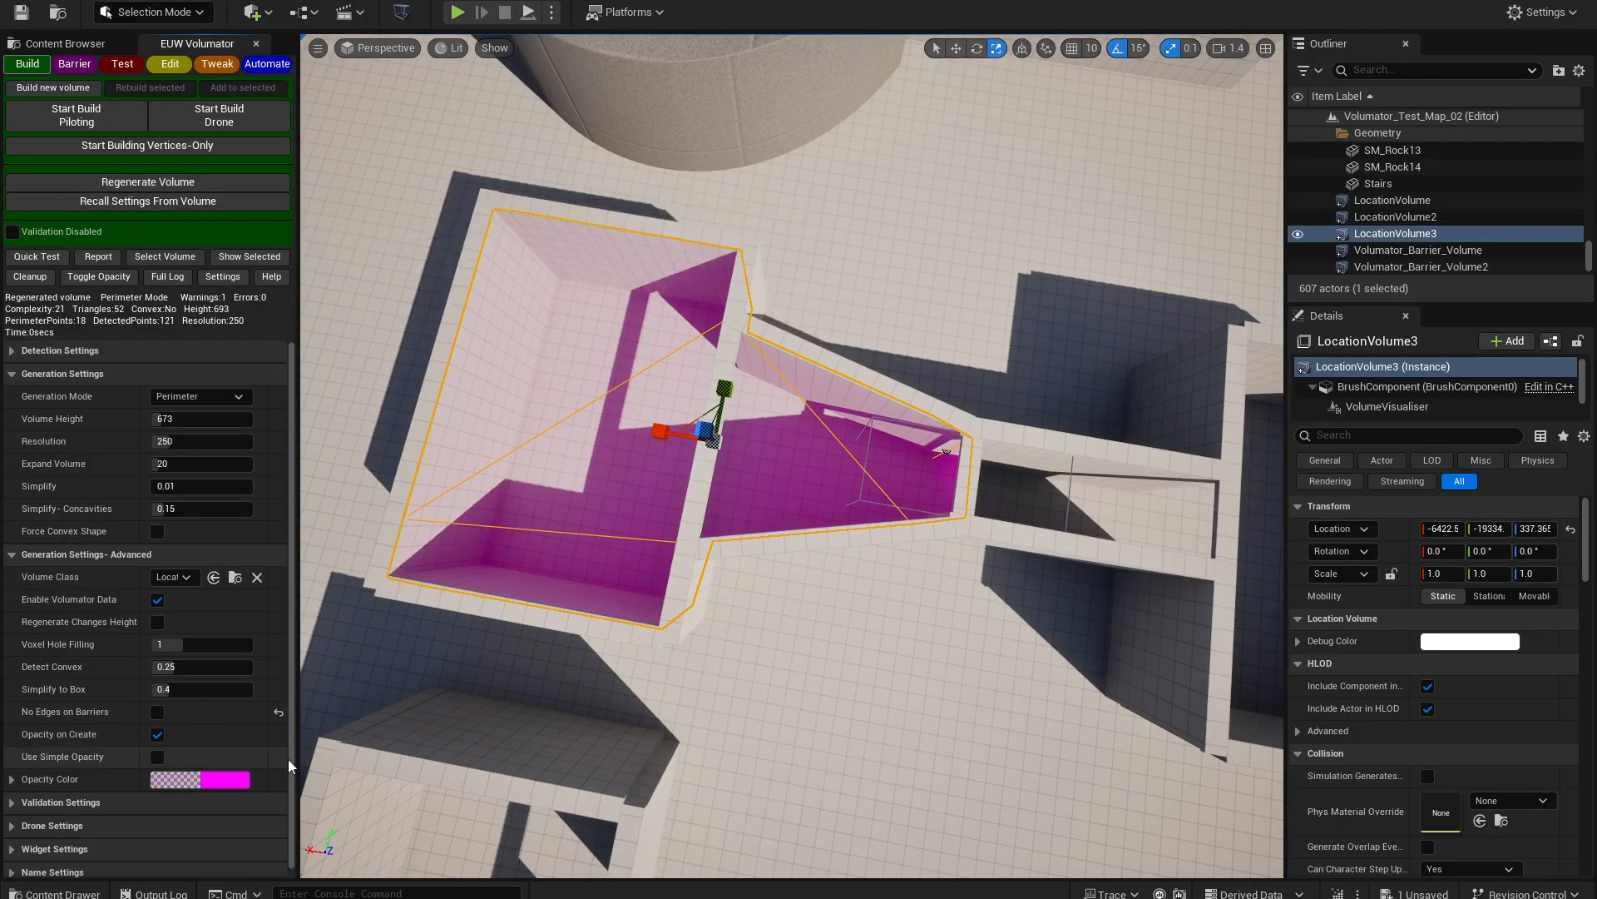
right_drag(527, 642, 691, 632)
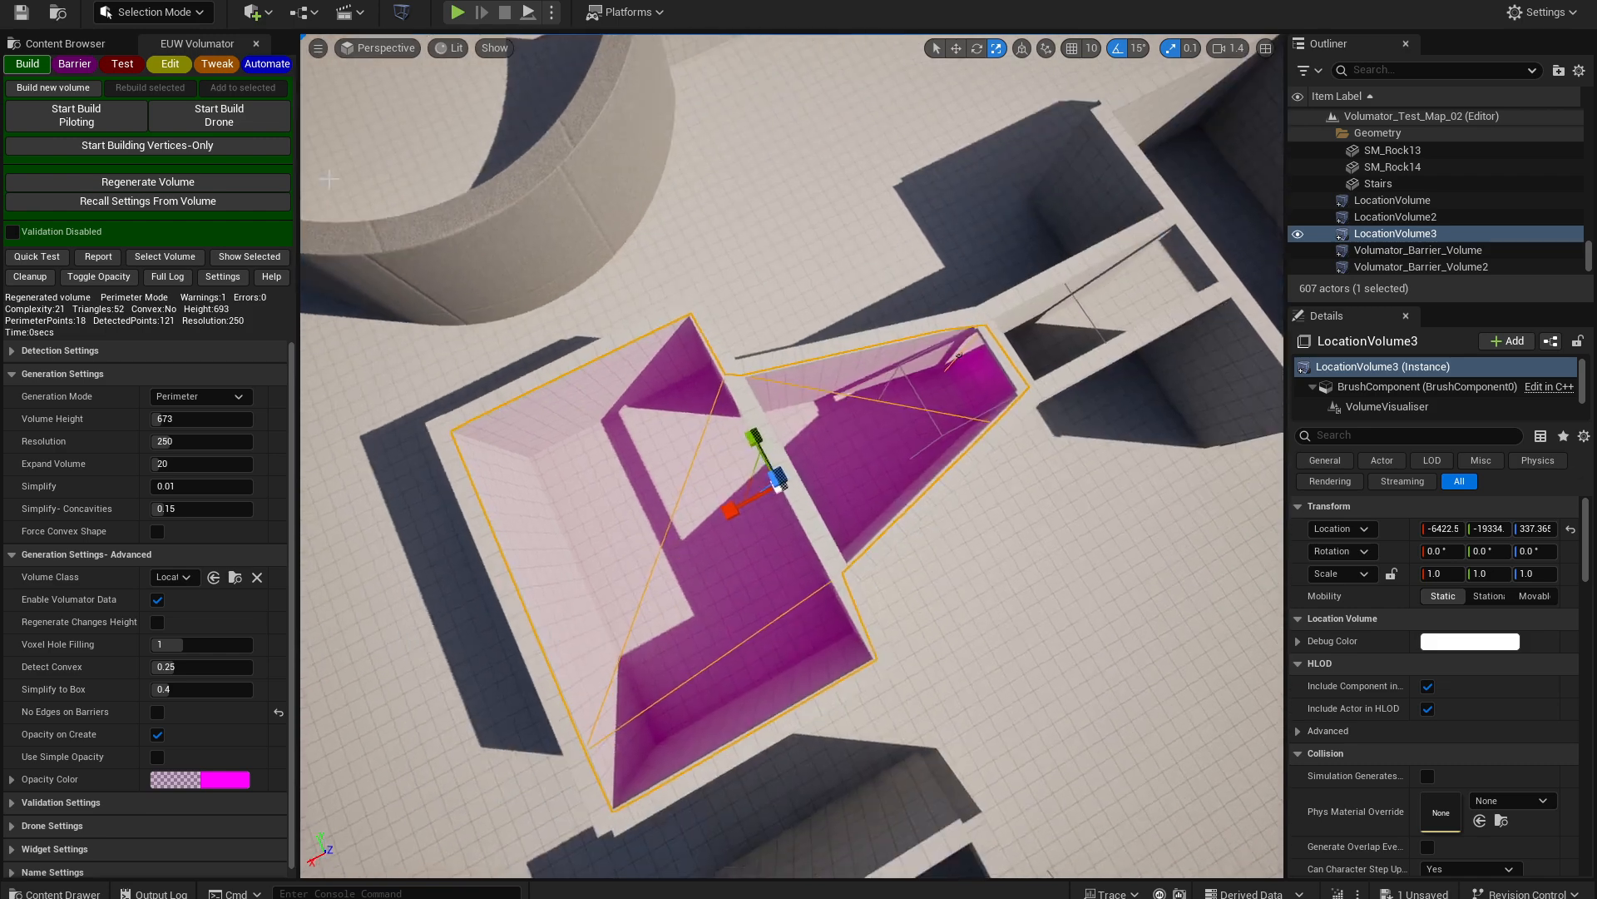
- Examine the description of the Barrier Volumes as Planes setting and compare it with the volume's edge at the barrier
click(74, 63)
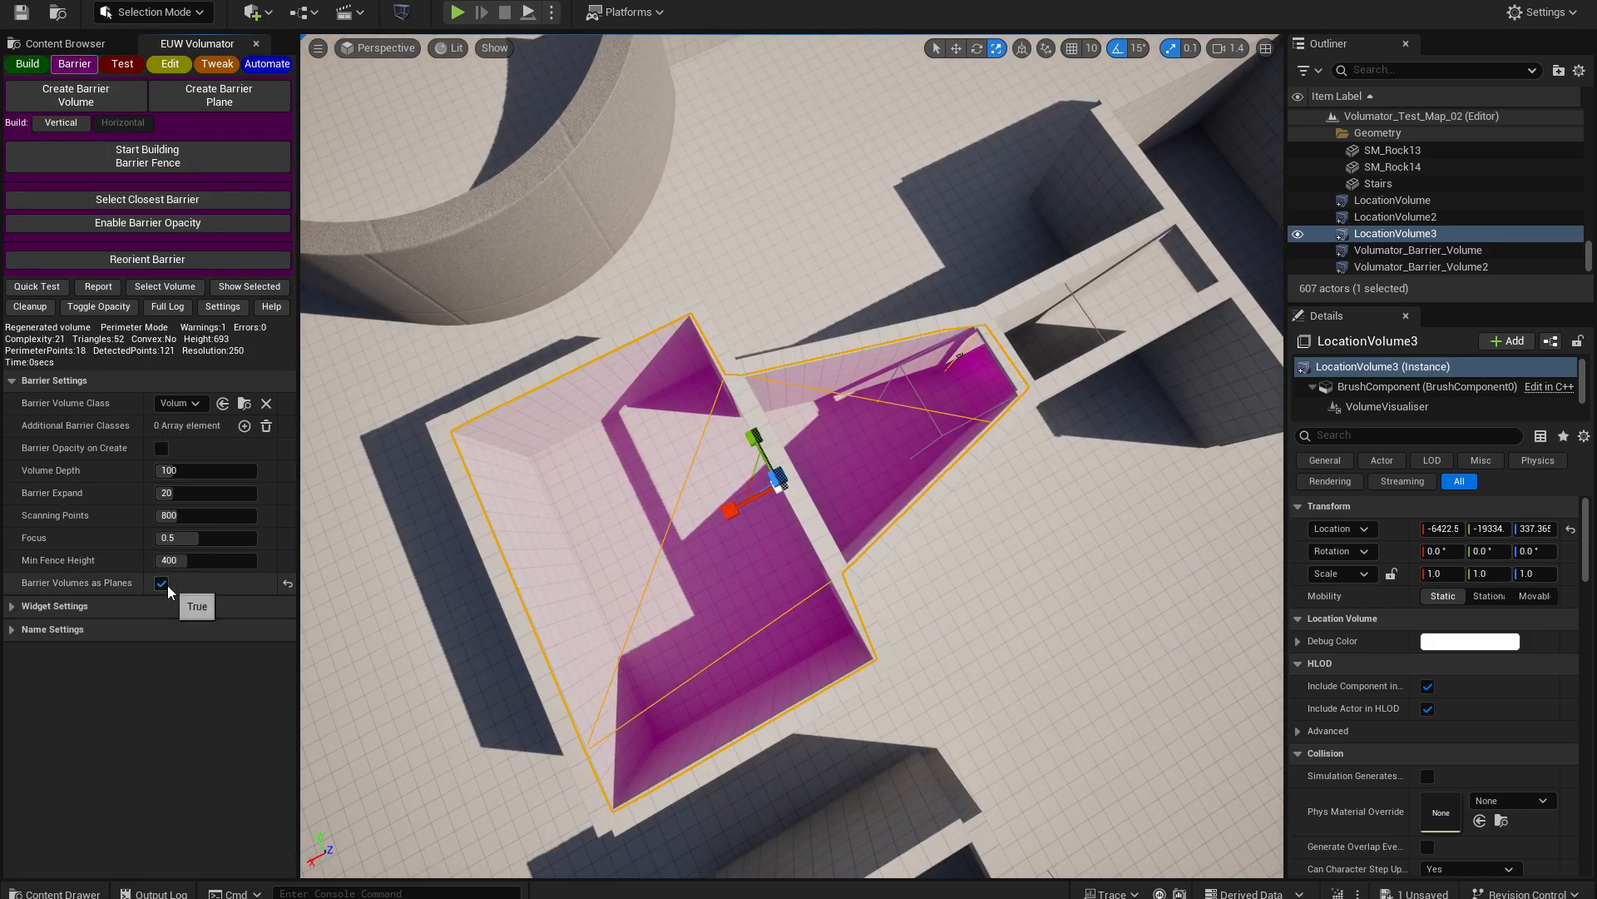
mouse_move(123, 577)
right_drag(549, 533, 433, 532)
mouse_move(369, 593)
right_down()
mouse_move(465, 592)
mouse_move(369, 592)
right_up()
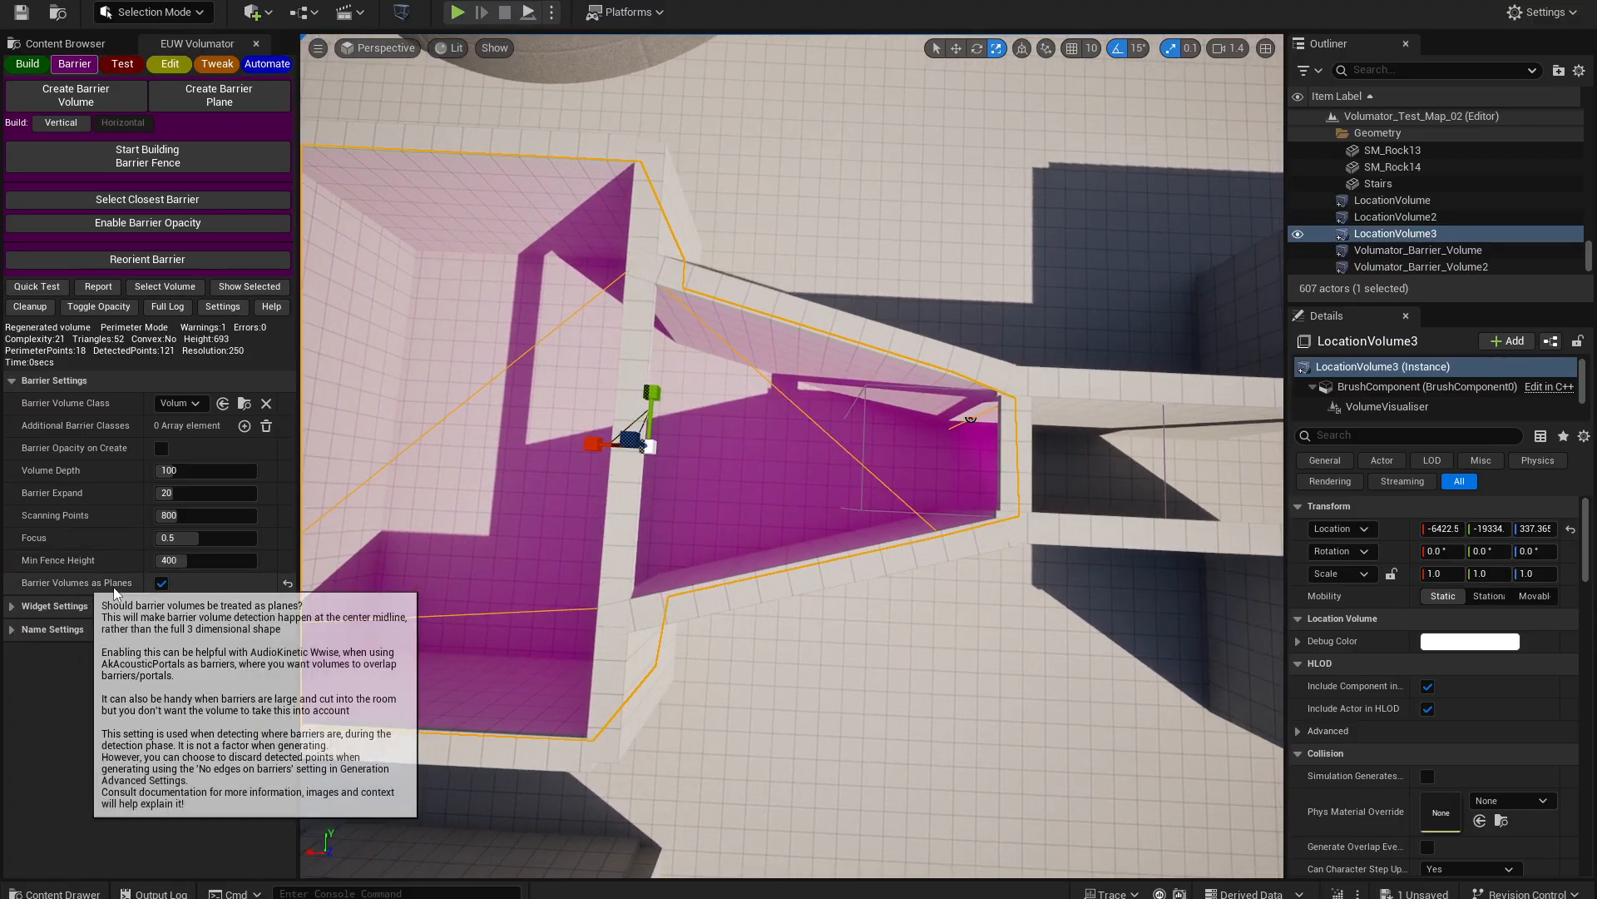